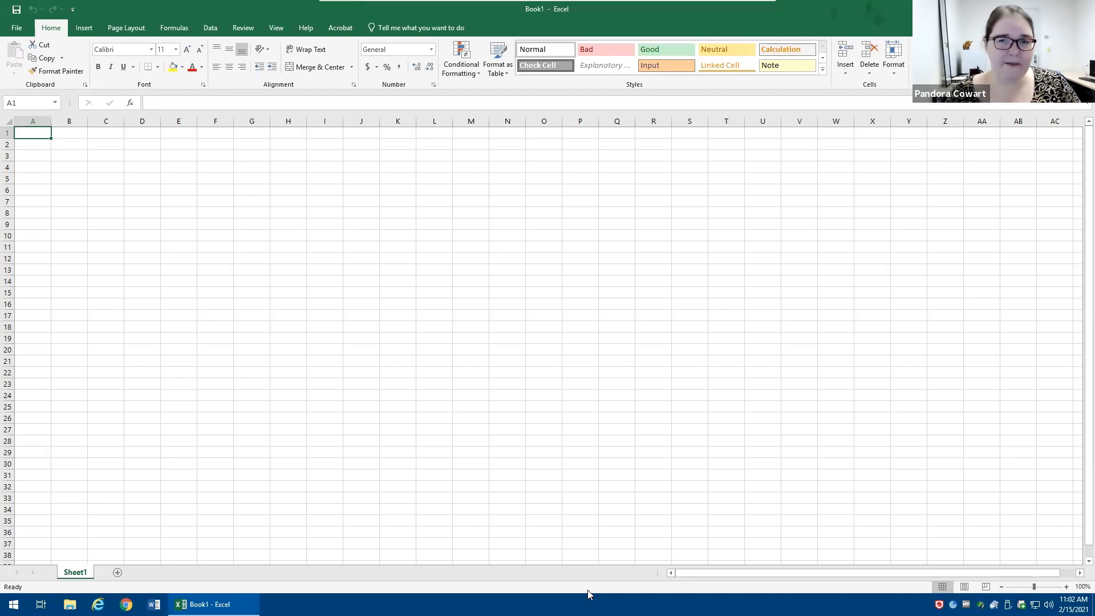
drag(79, 209, 29, 23)
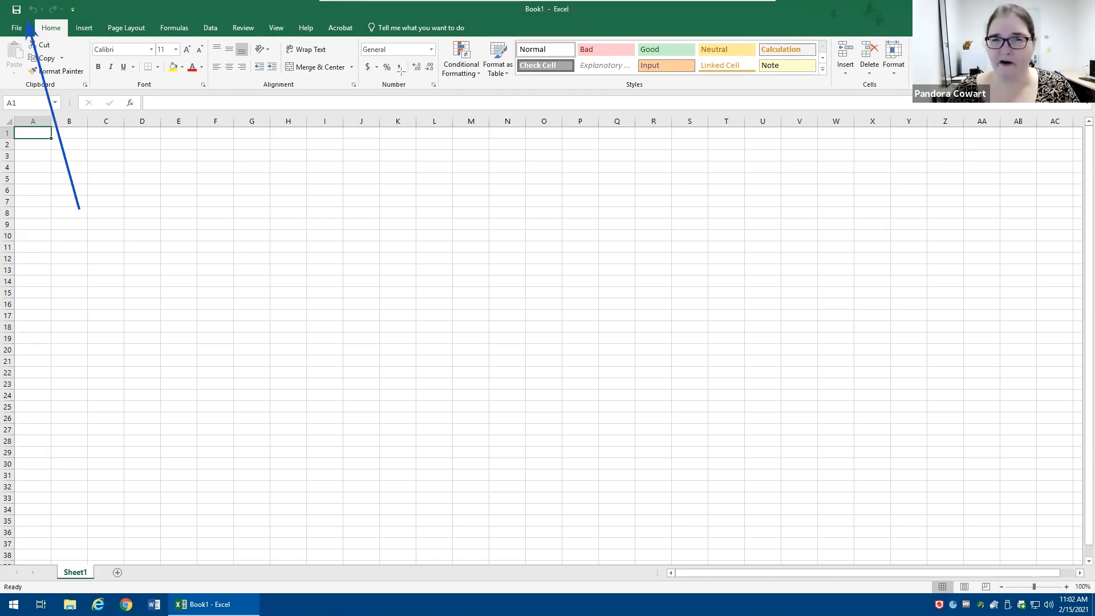
drag(105, 199, 35, 23)
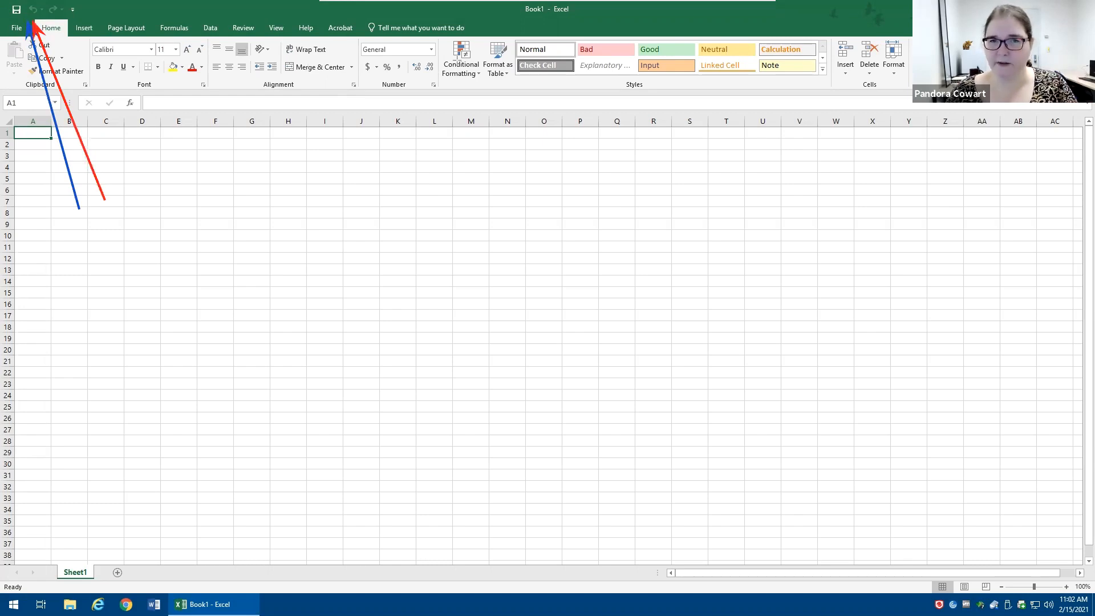
click(797, 13)
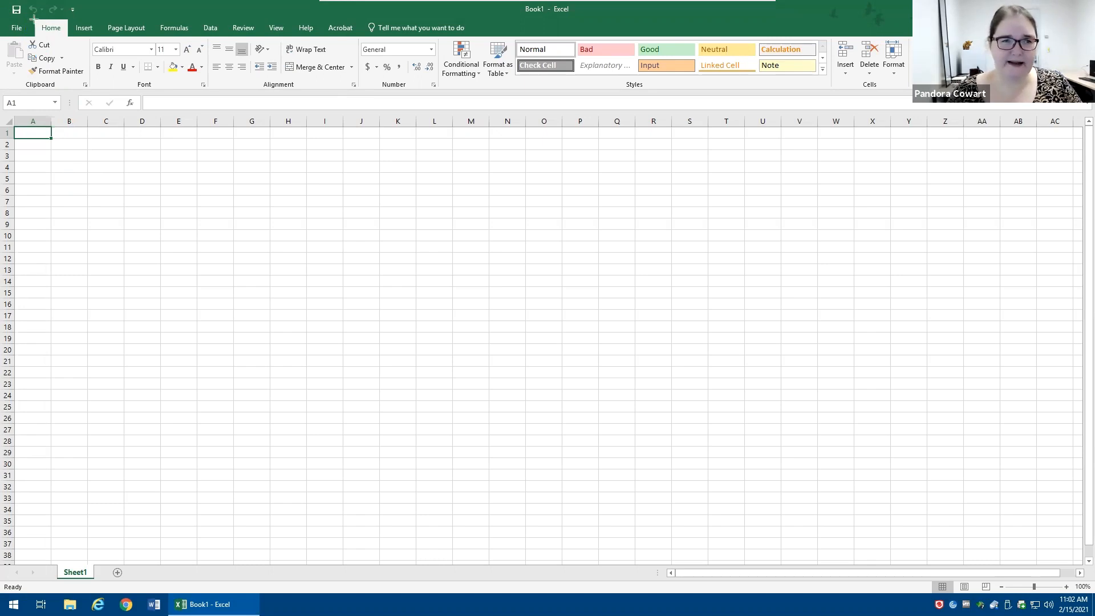
mouse_move(6, 19)
mouse_down()
mouse_move(558, 91)
mouse_move(440, 106)
mouse_up()
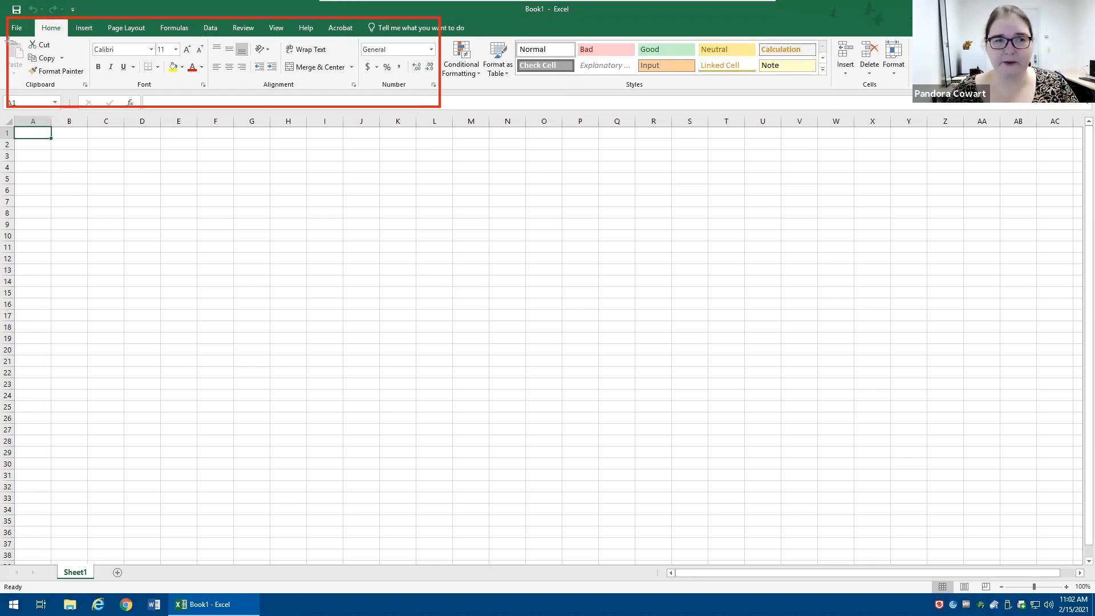
drag(7, 41, 92, 90)
drag(90, 42, 214, 96)
mouse_move(210, 41)
mouse_down()
mouse_move(377, 100)
mouse_move(359, 95)
mouse_up()
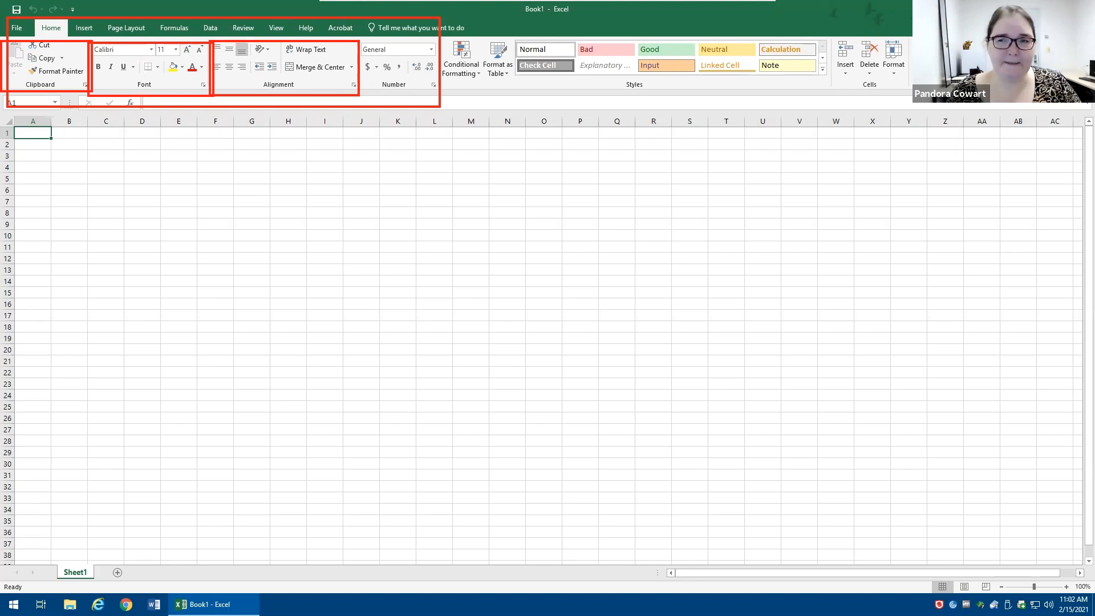
click(823, 63)
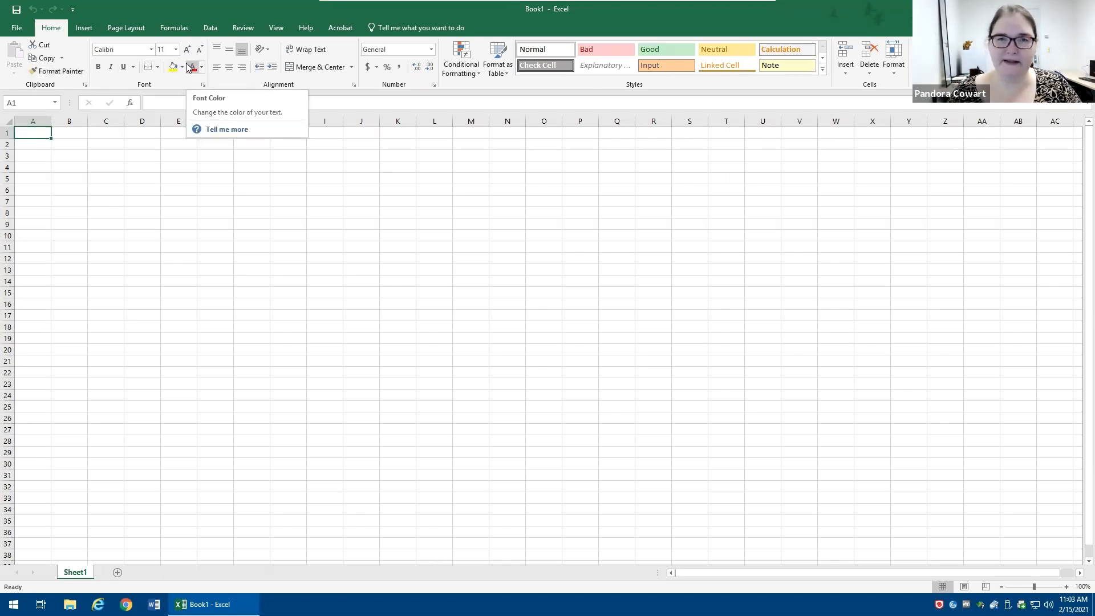
- Look through the ribbon's command groups from Home to Help and the empty rows further down the worksheet
scroll(189, 67, down, 1)
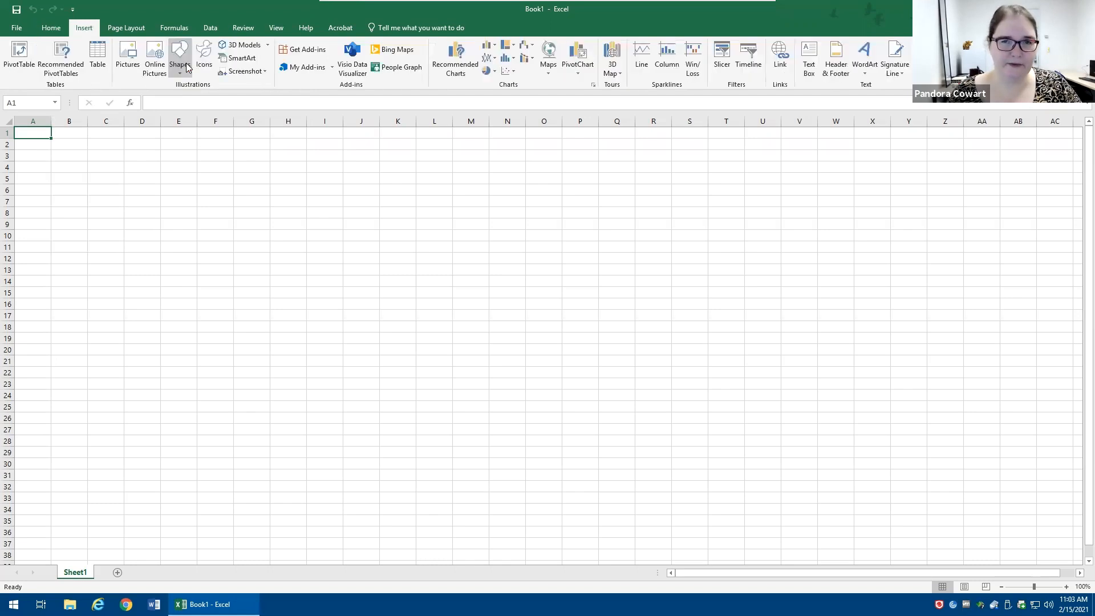
scroll(187, 67, down, 5)
scroll(189, 67, up, 1)
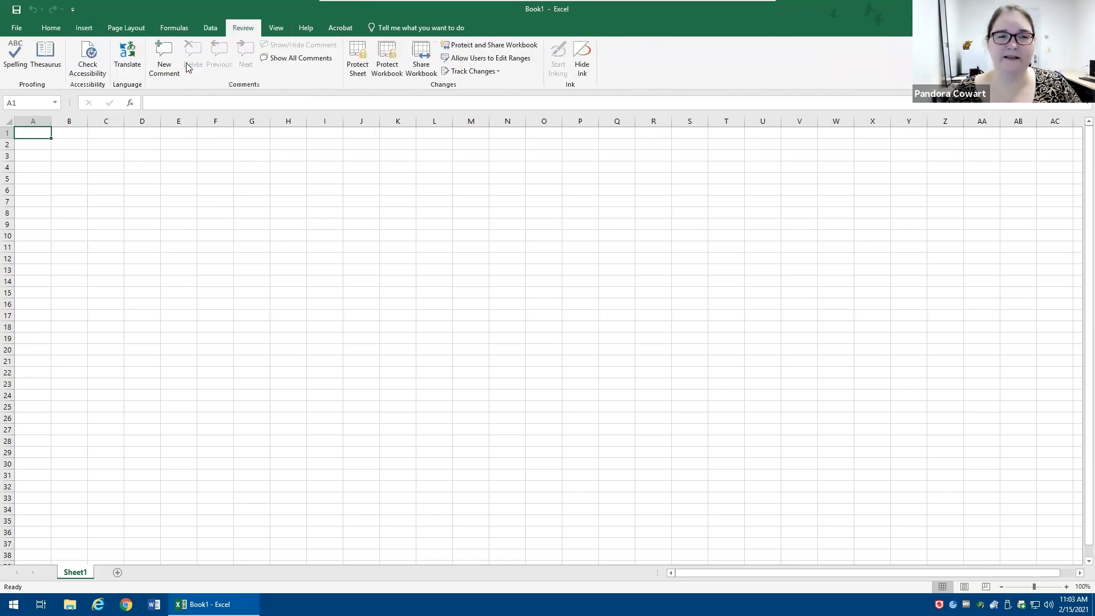
scroll(188, 67, up, 5)
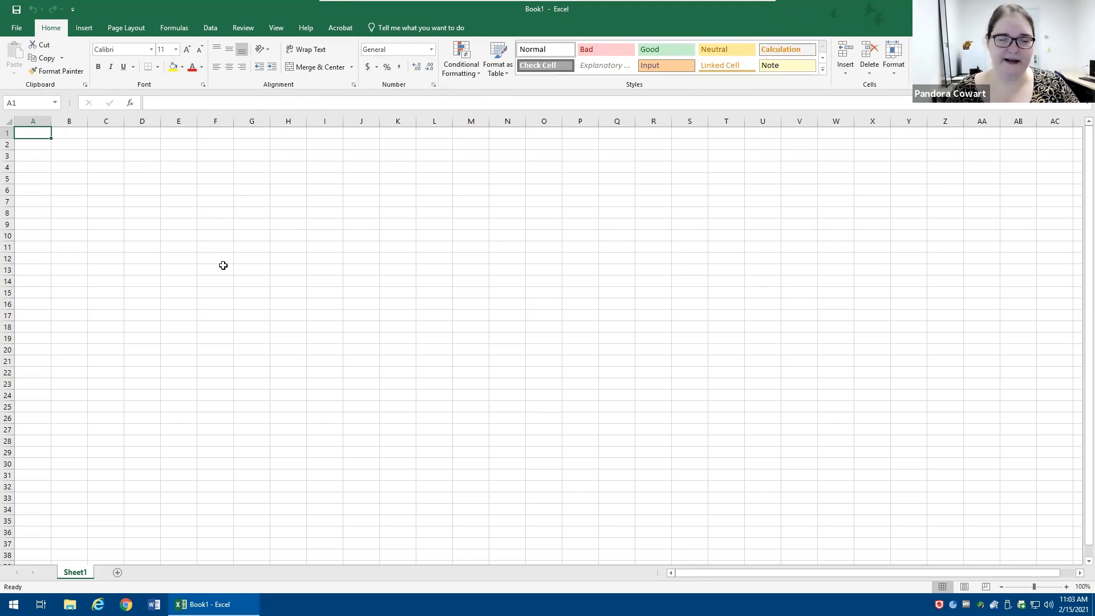
scroll(237, 210, down, 16)
scroll(127, 210, down, 6)
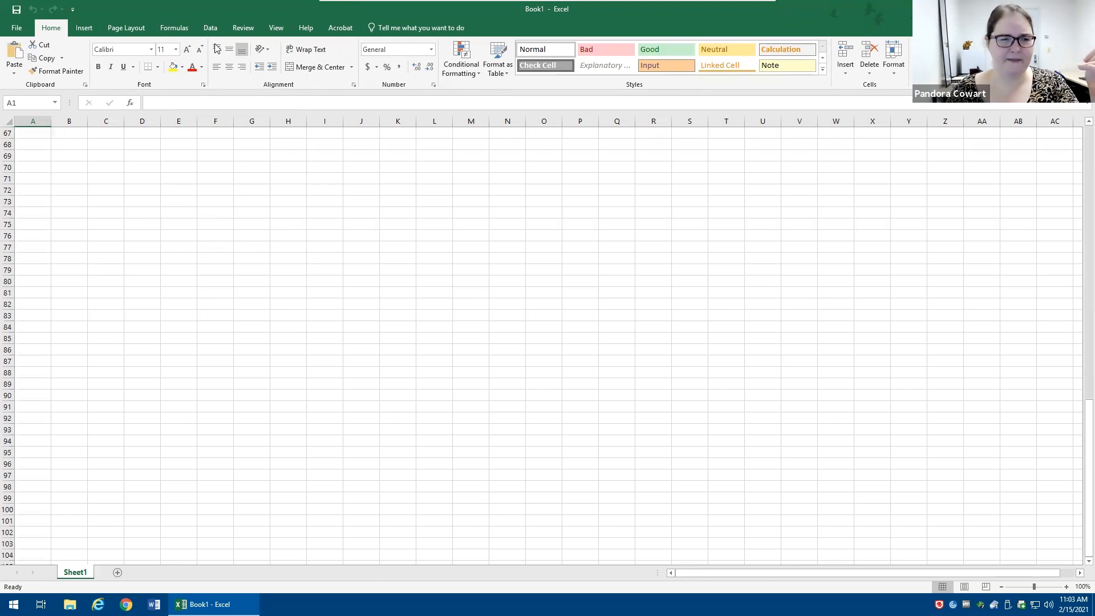
scroll(215, 47, down, 7)
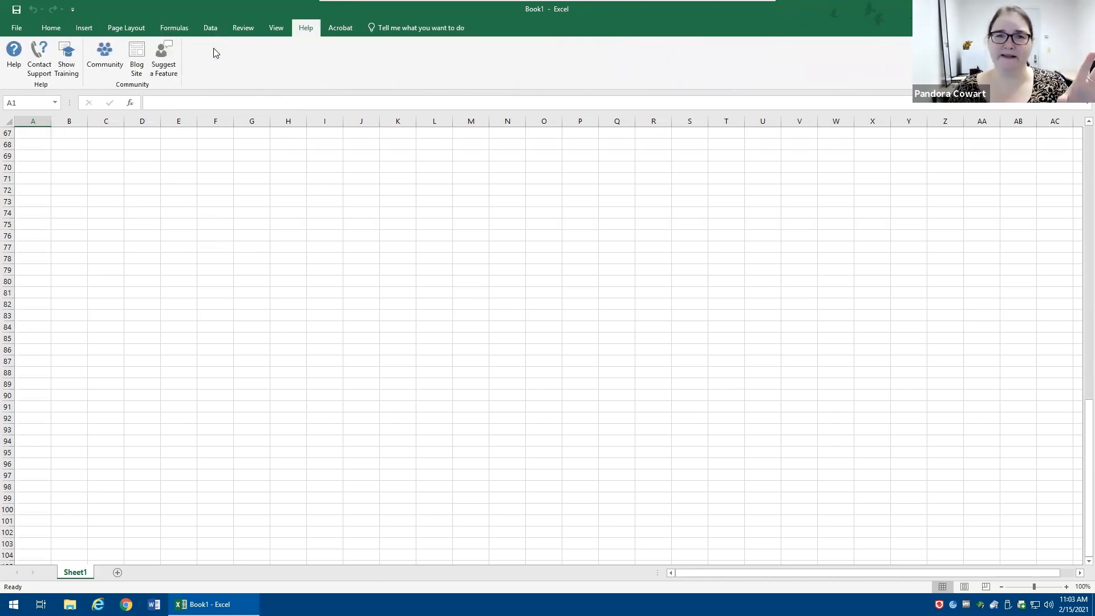
scroll(210, 61, up, 7)
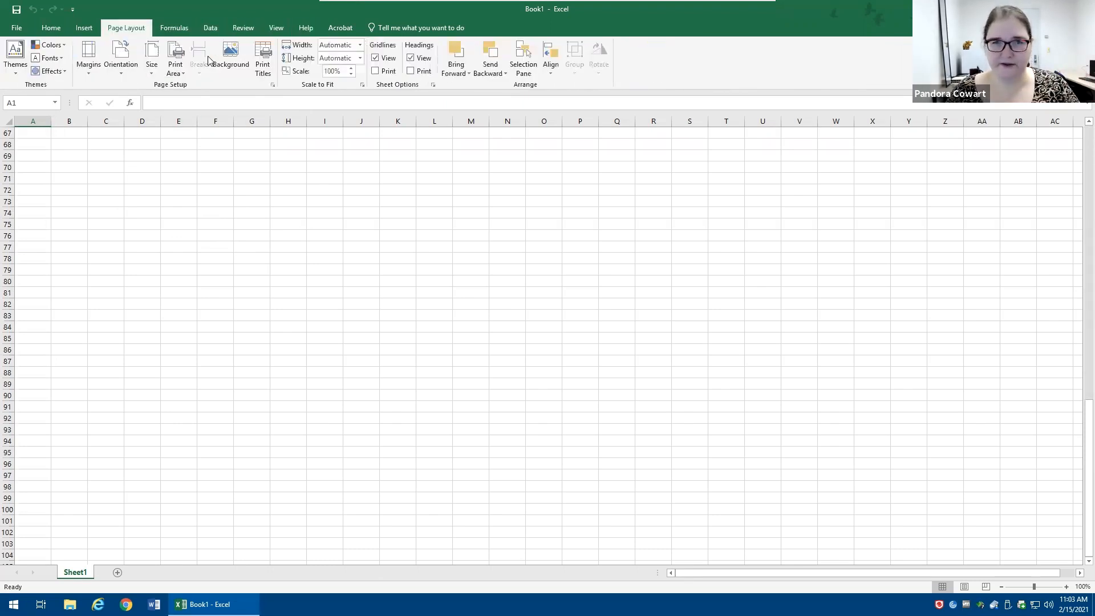
scroll(247, 226, up, 15)
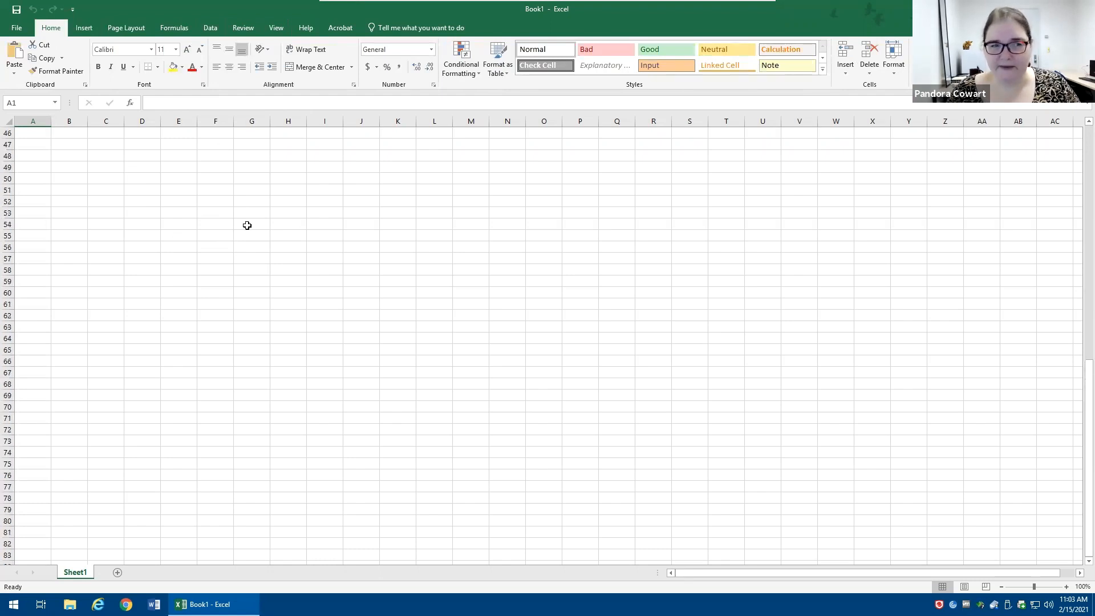
scroll(162, 48, down, 1)
scroll(162, 48, down, 4)
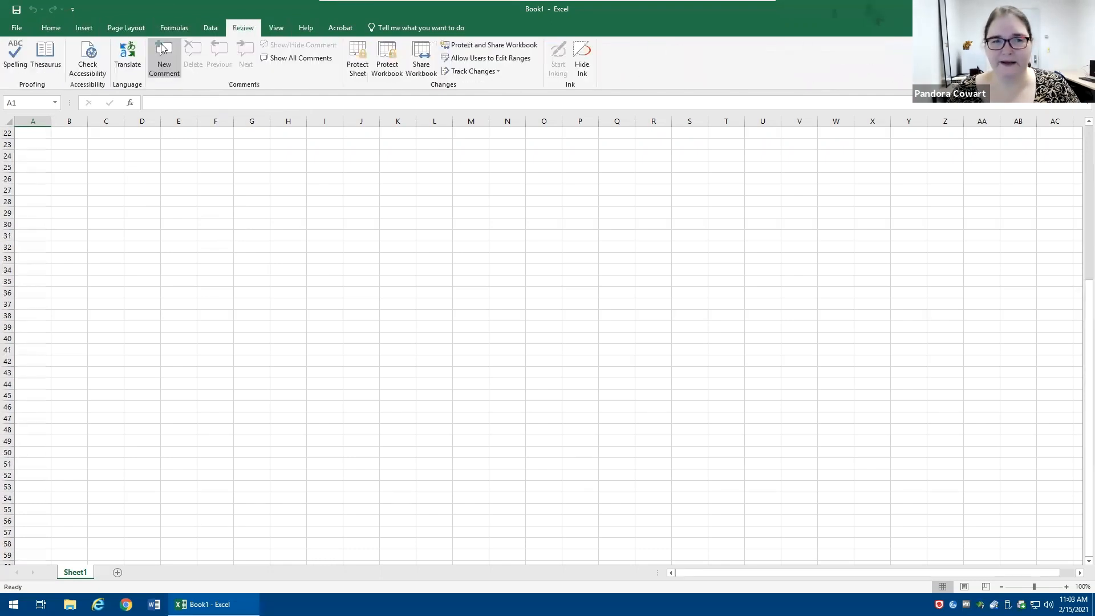
scroll(166, 57, up, 2)
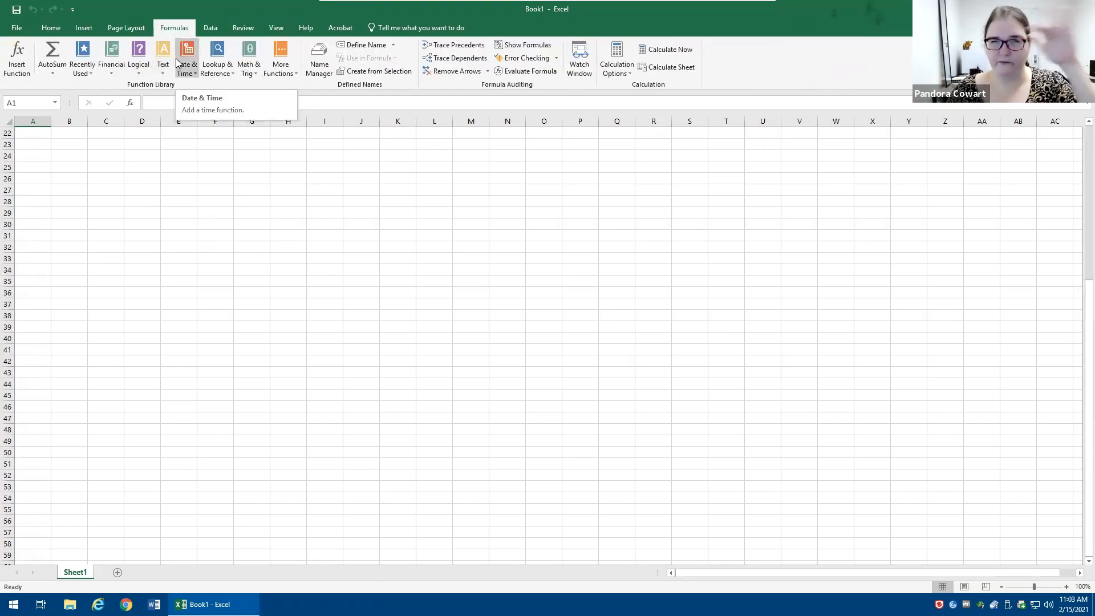
scroll(184, 248, down, 5)
scroll(185, 248, up, 12)
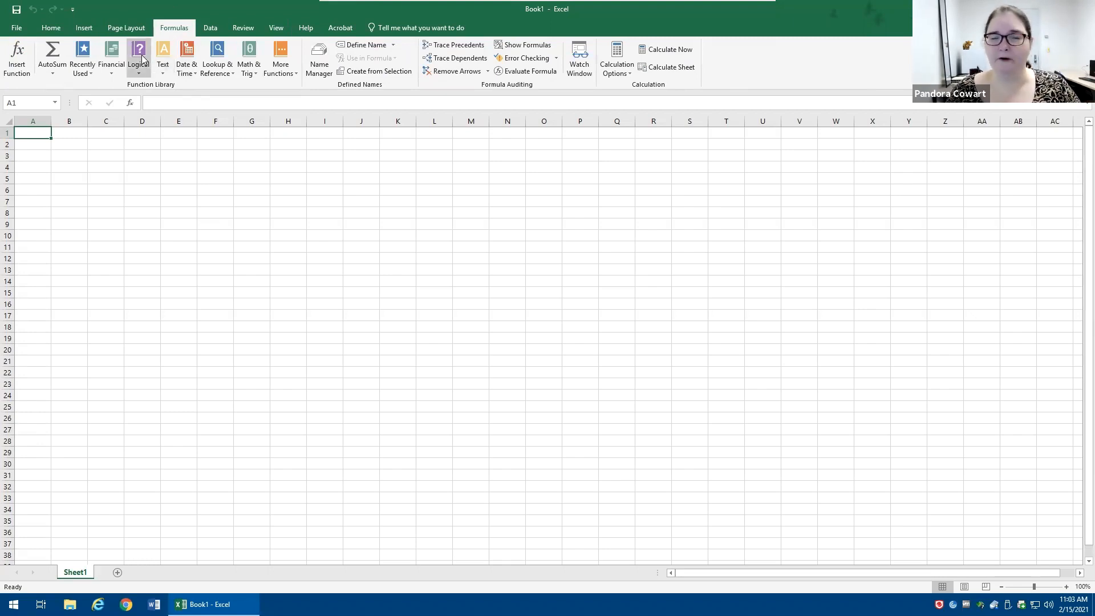
scroll(170, 53, up, 3)
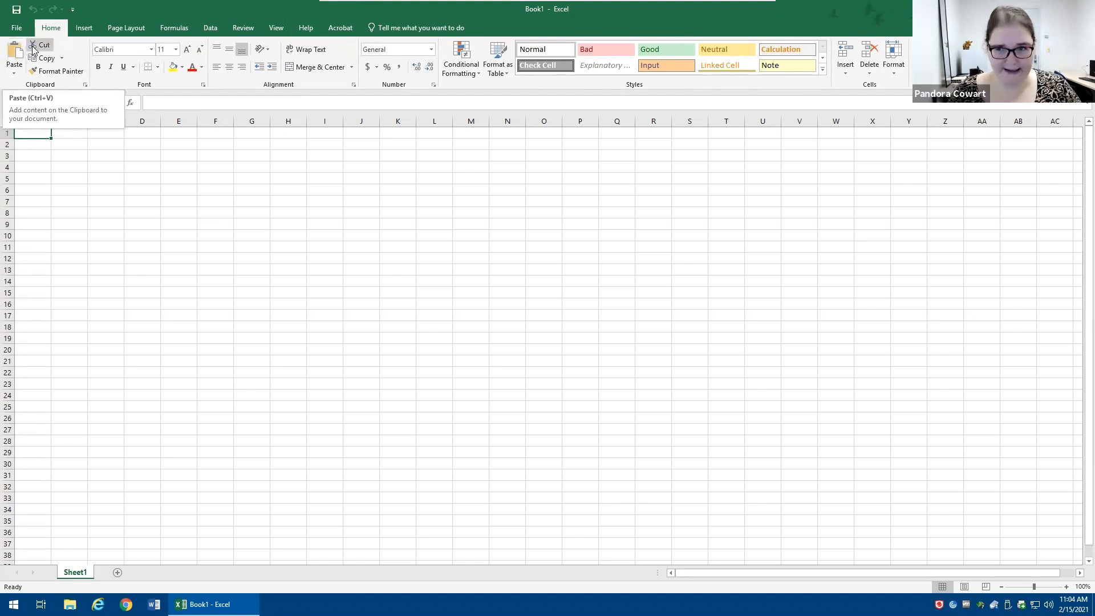
- Compare the Sort & Filter options among the Home commands with the sorting and filtering commands for data
click(979, 61)
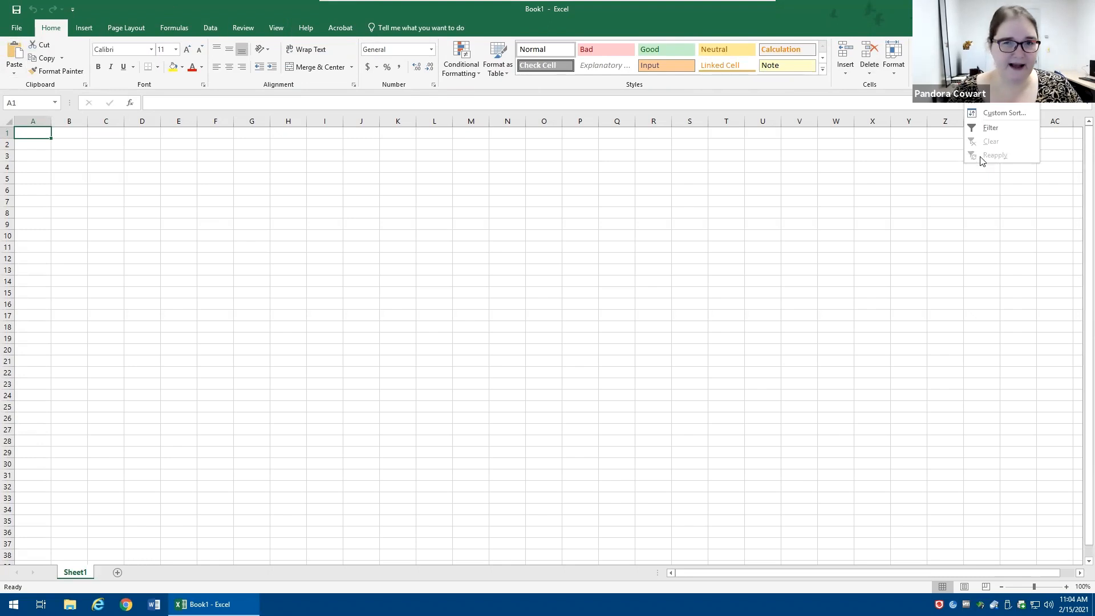
click(210, 28)
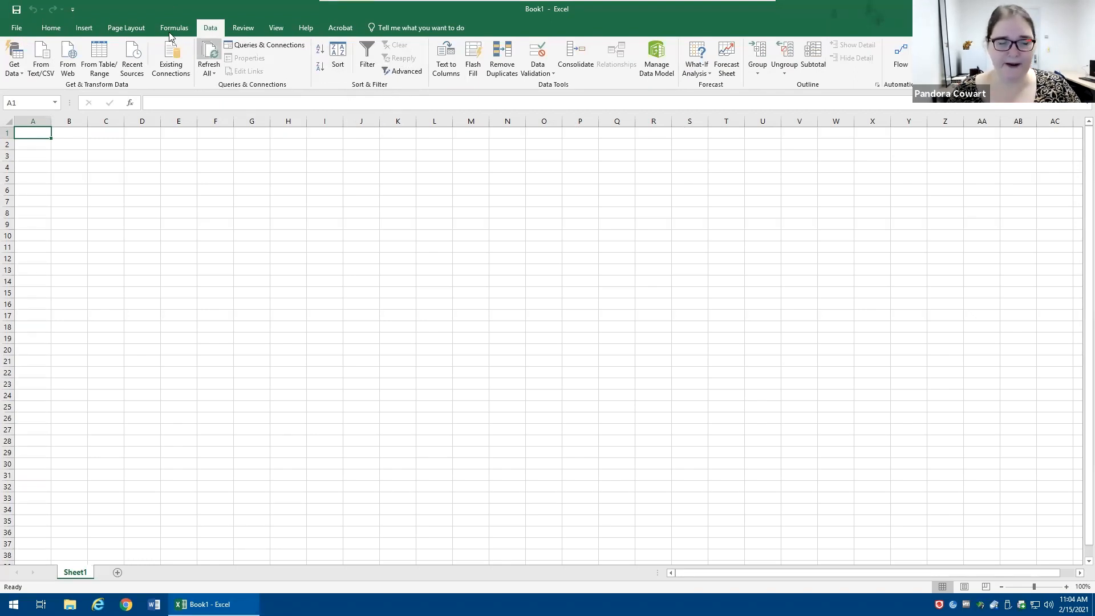
scroll(46, 68, up, 2)
scroll(23, 57, up, 2)
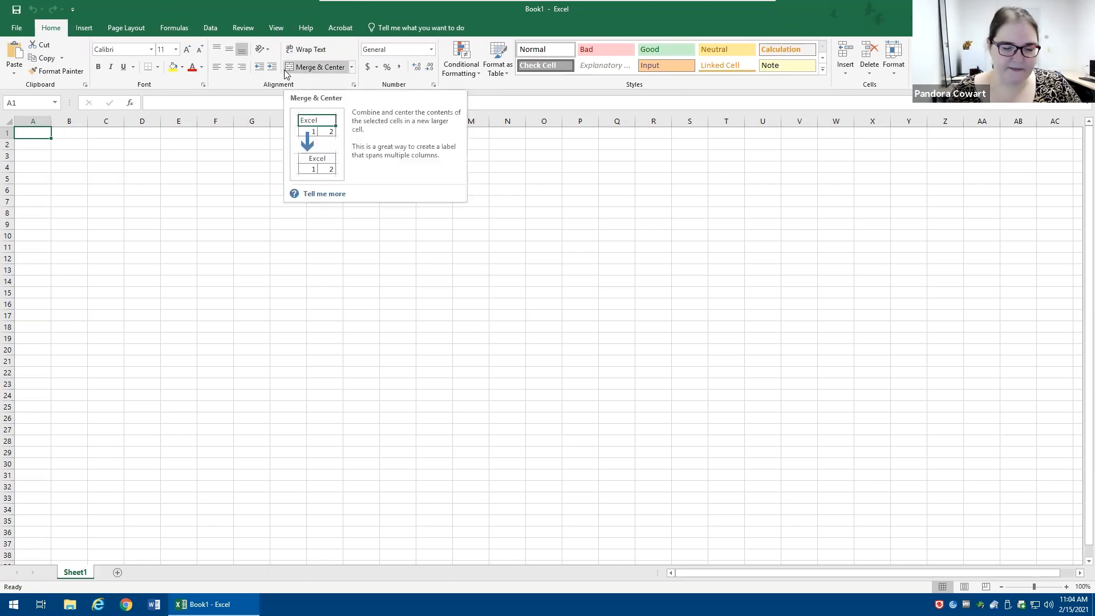
- Add the Spelling command to the Quick Access Toolbar
scroll(246, 44, down, 5)
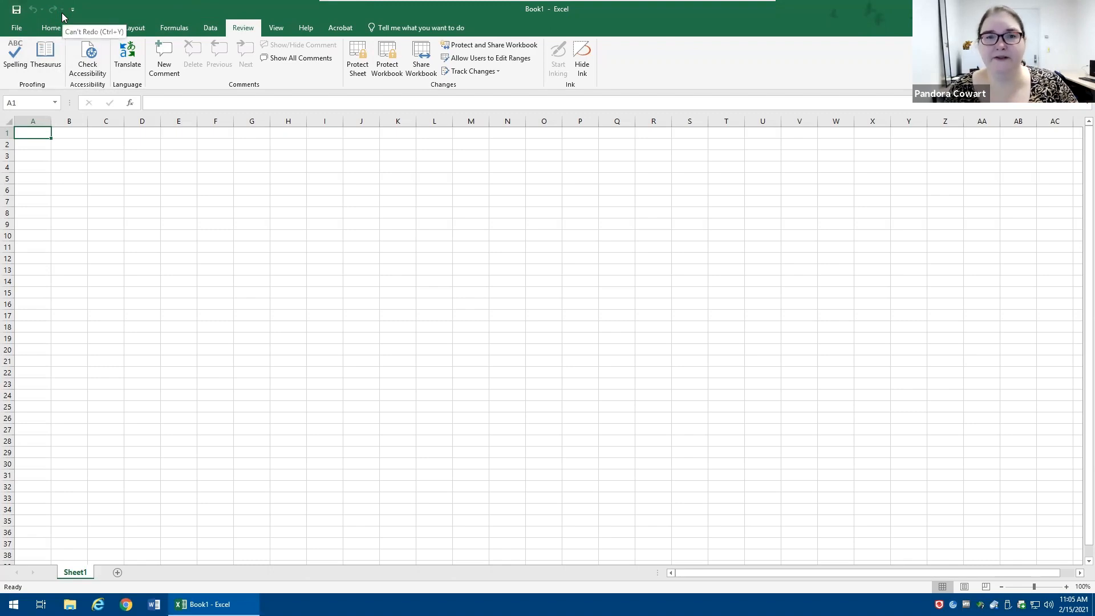
right_click(14, 59)
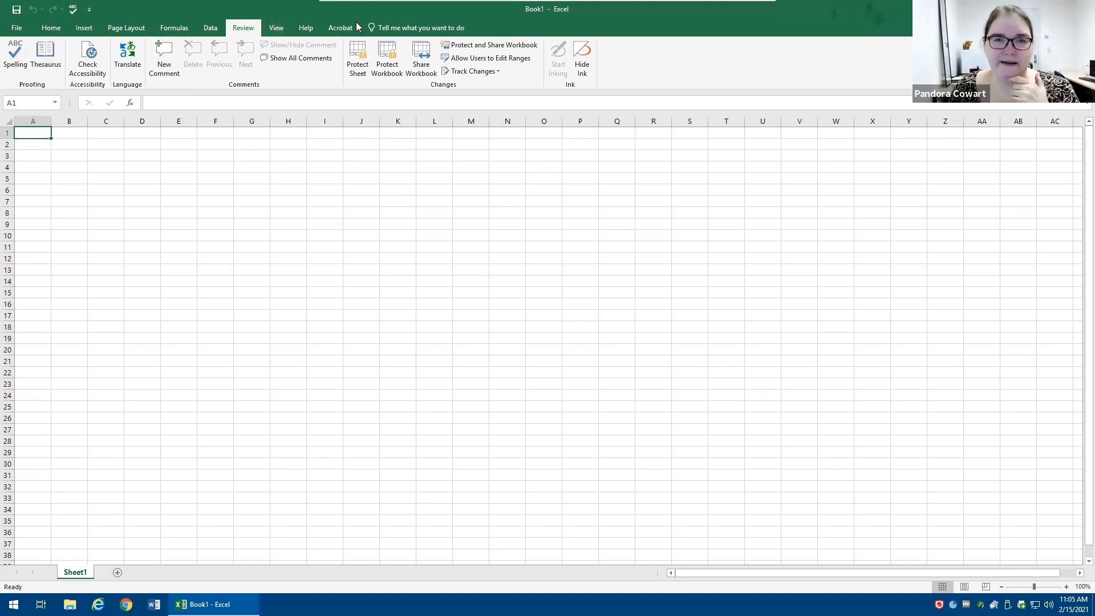
- Add the Sort A to Z and Sort Z to A commands to the Quick Access Toolbar
scroll(242, 44, up, 1)
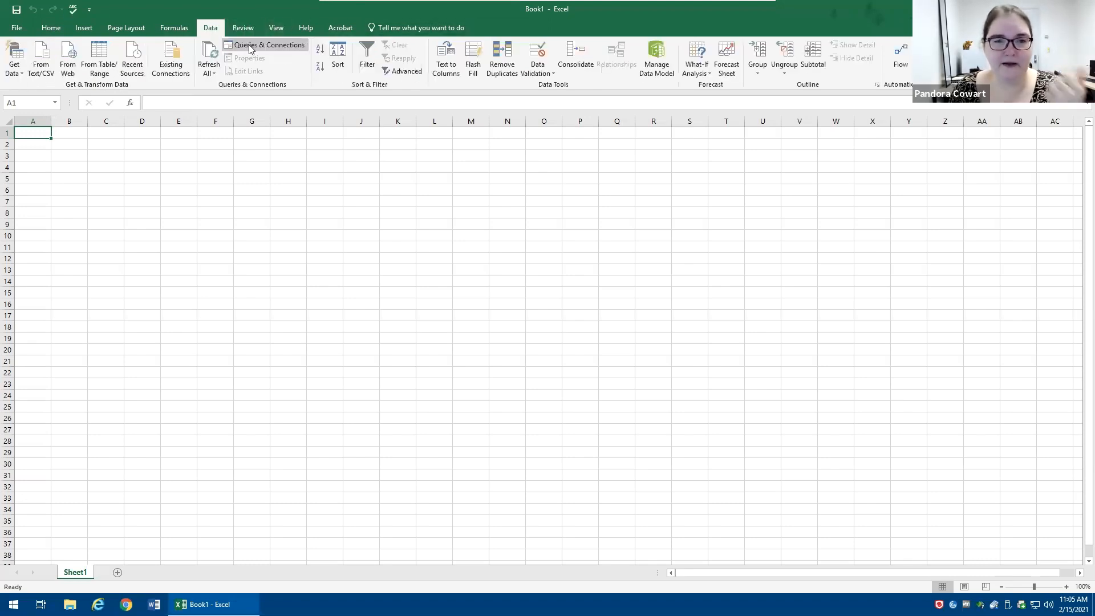
right_click(320, 53)
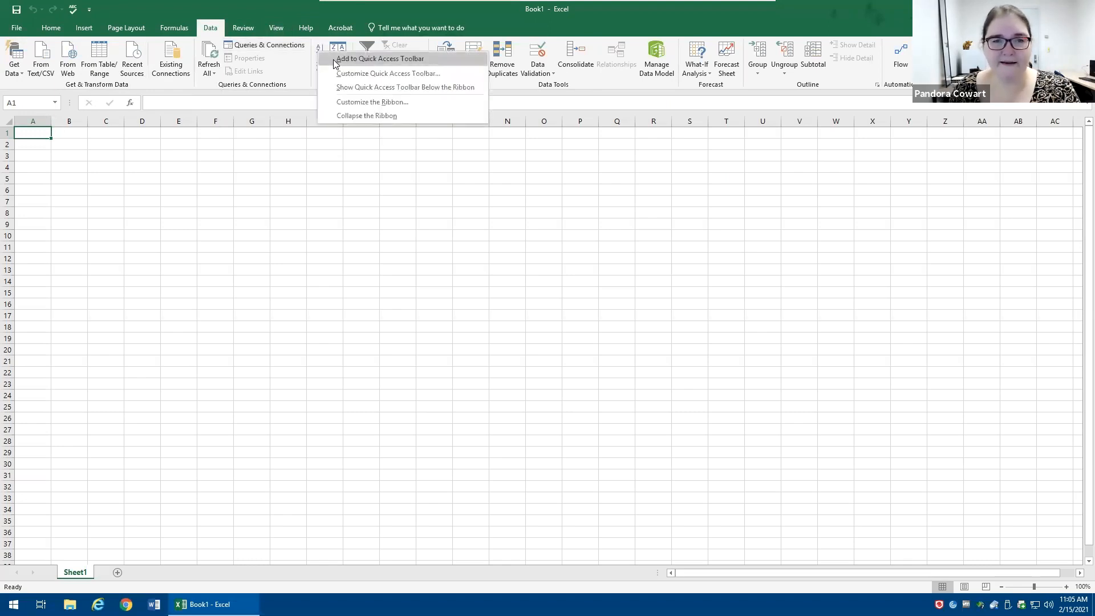
click(335, 63)
right_click(320, 67)
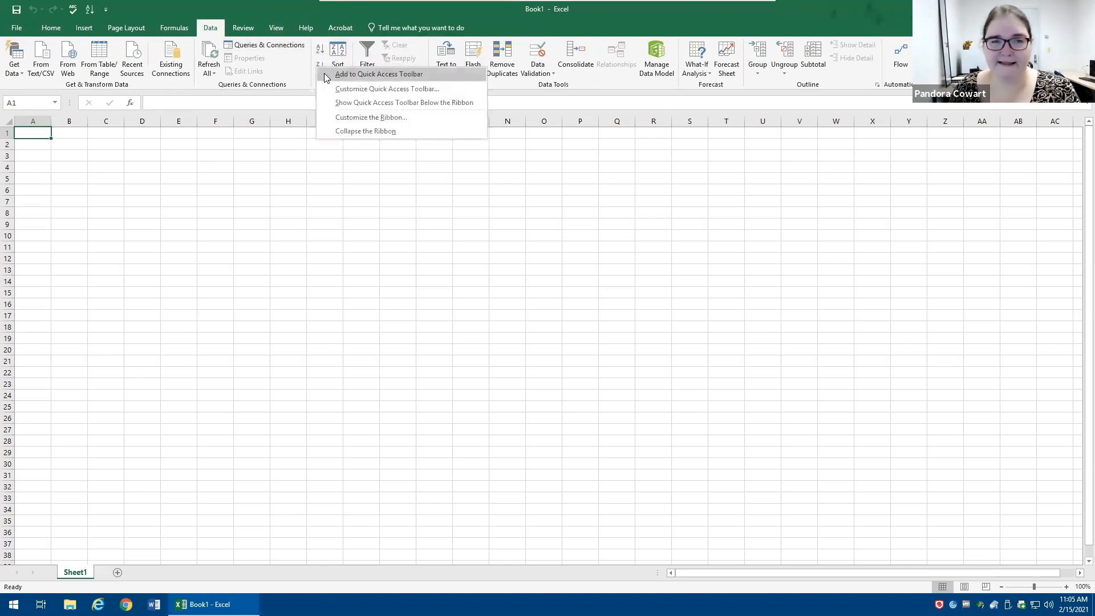
click(331, 74)
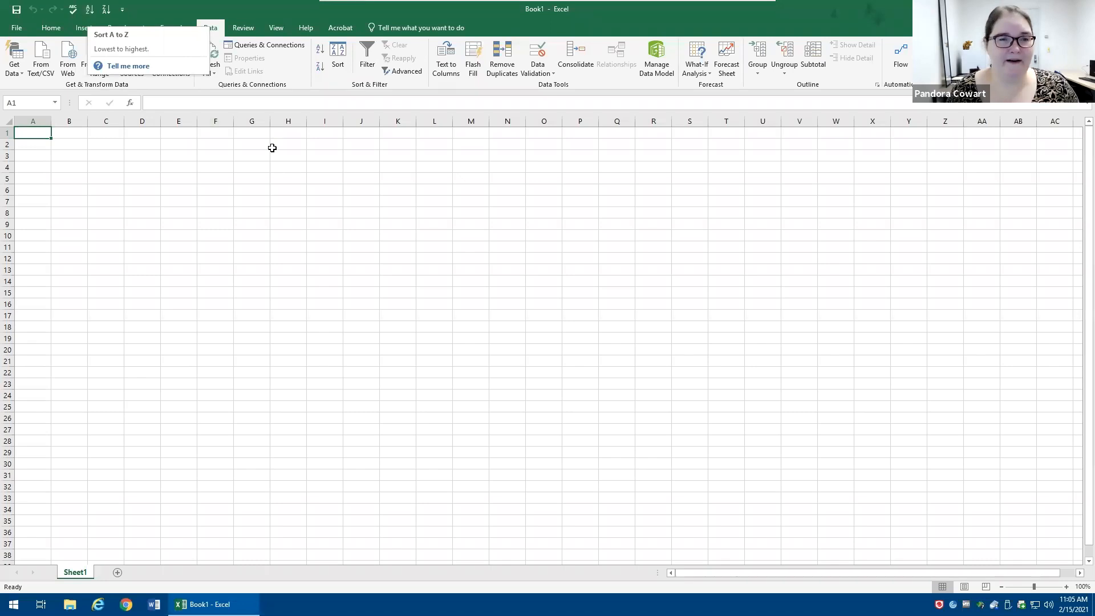
- Collapse the ribbon so only its headings remain, and select cell E18 in the enlarged worksheet area
click(44, 26)
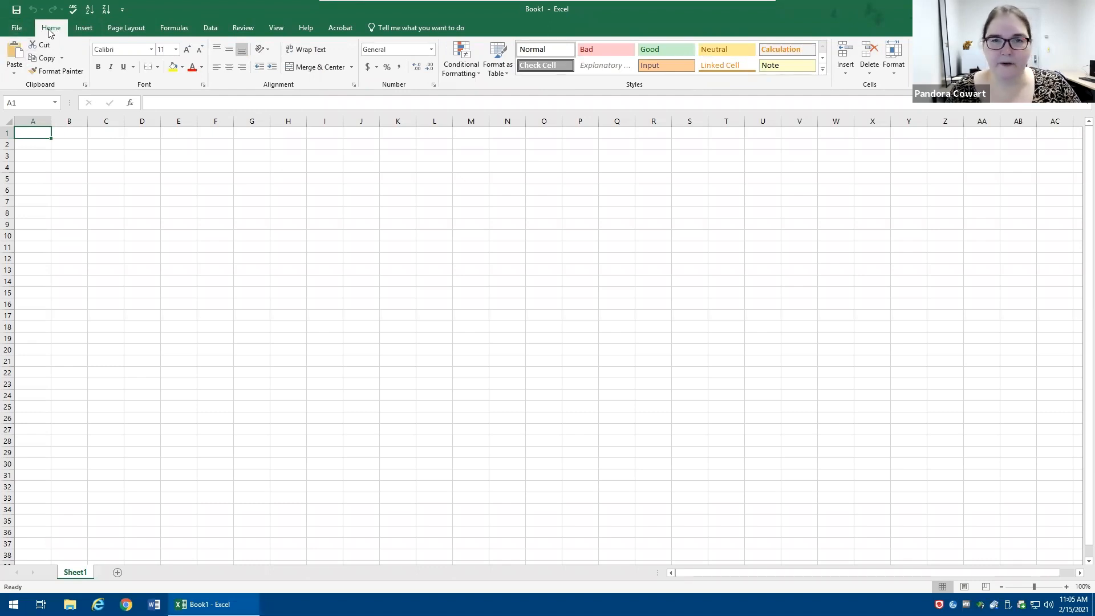
double_click(50, 31)
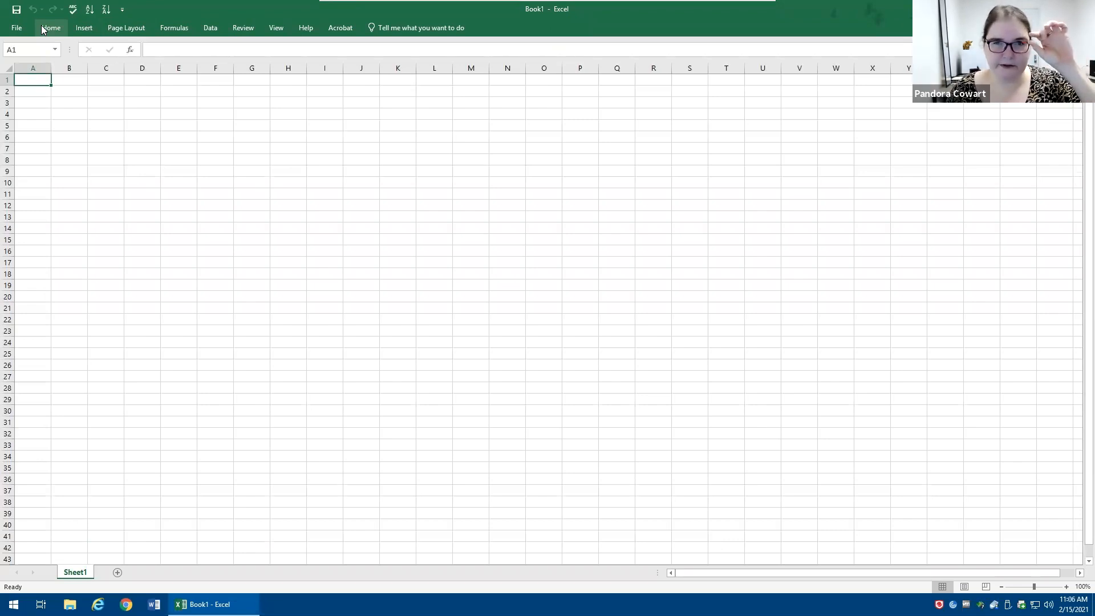
click(114, 171)
click(163, 274)
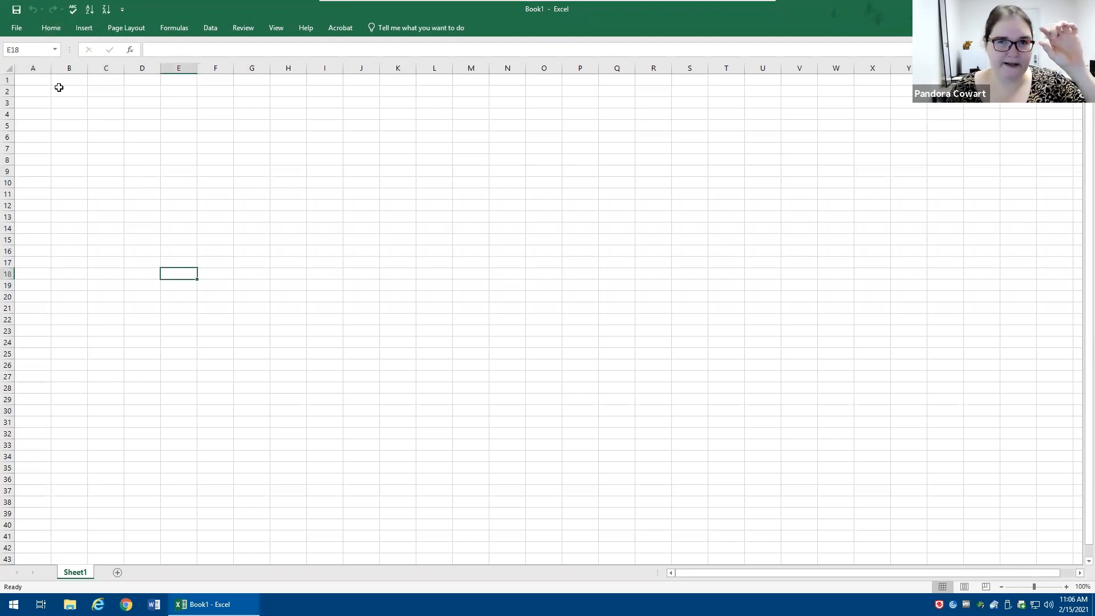
- Show the collapsed Home commands temporarily over the worksheet and restore the full ribbon permanently
click(52, 28)
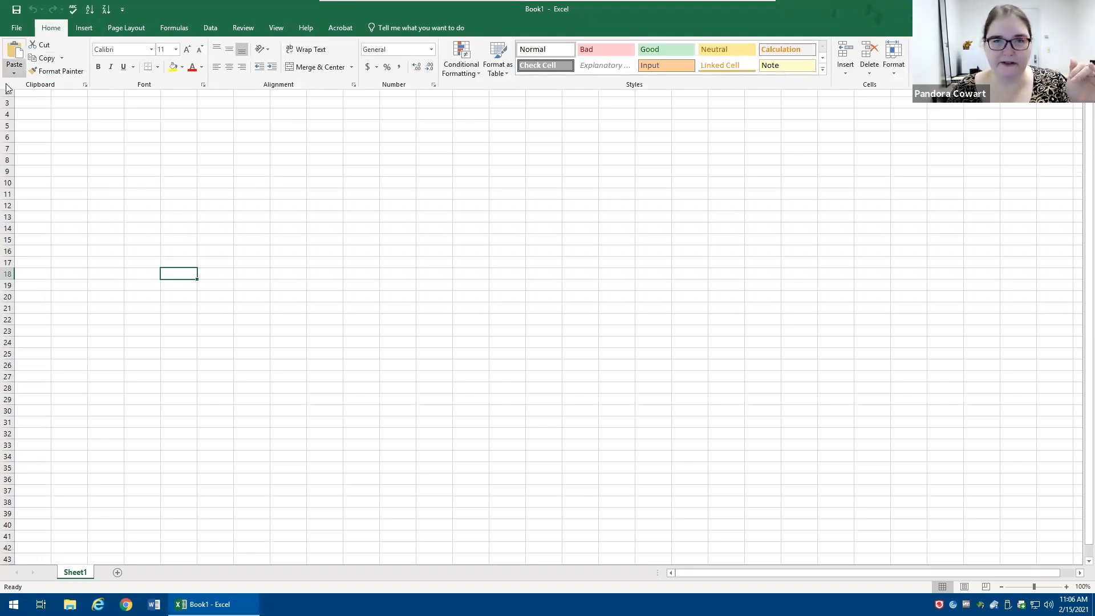
click(108, 117)
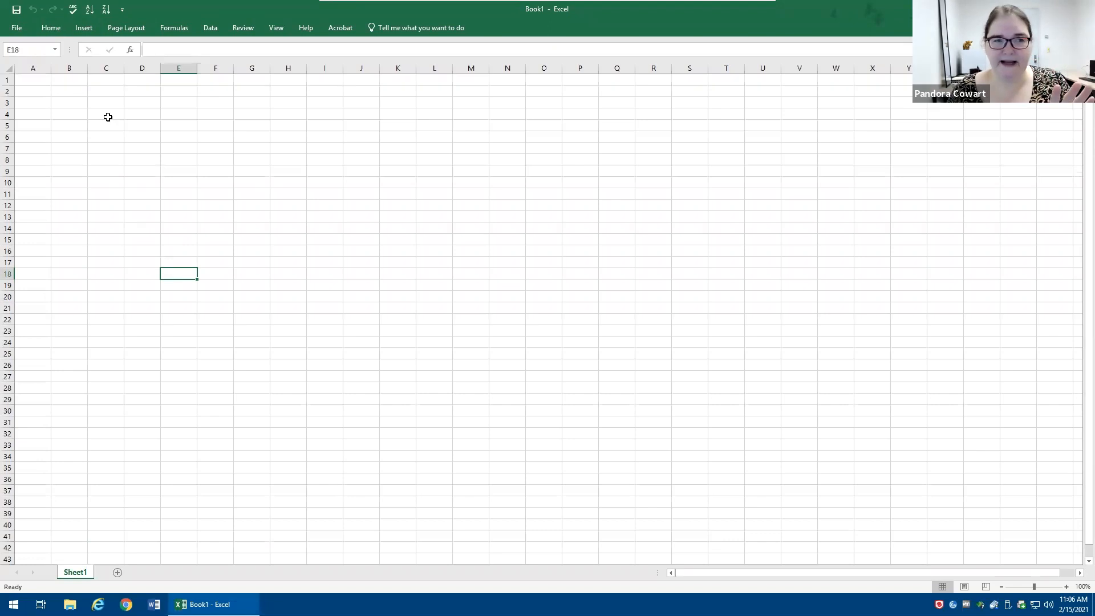
click(49, 27)
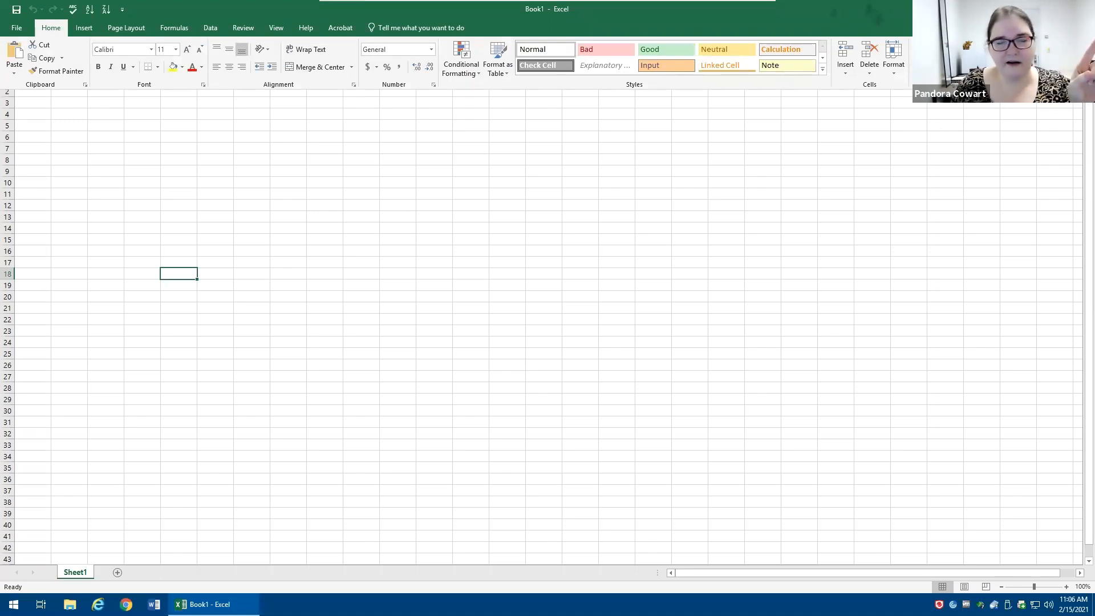
click(49, 29)
double_click(49, 28)
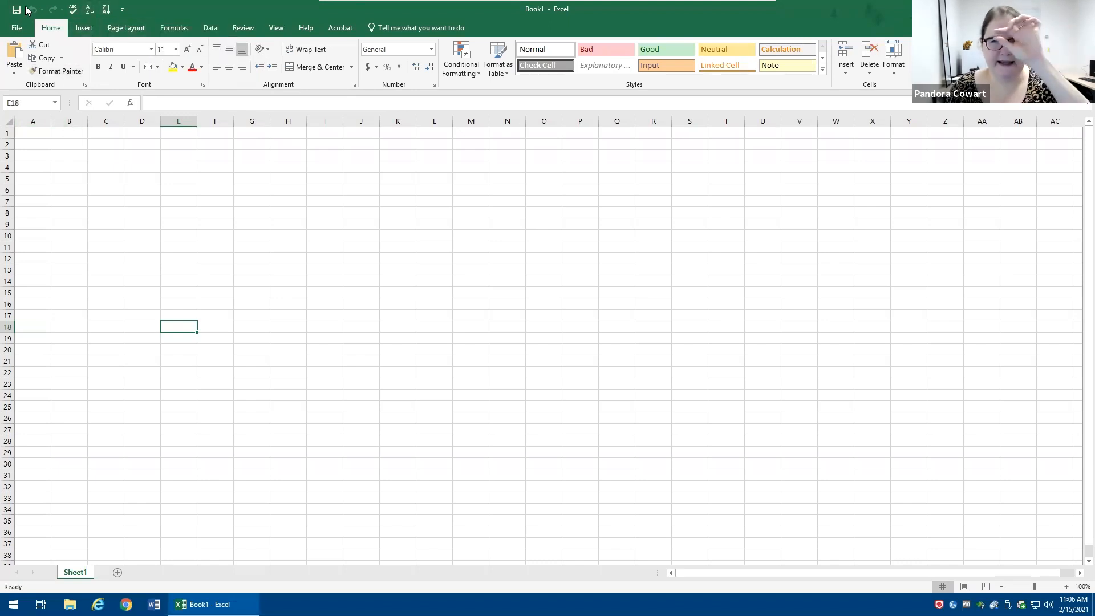
- Remove the Sort Z to A command from the Quick Access Toolbar
right_click(106, 10)
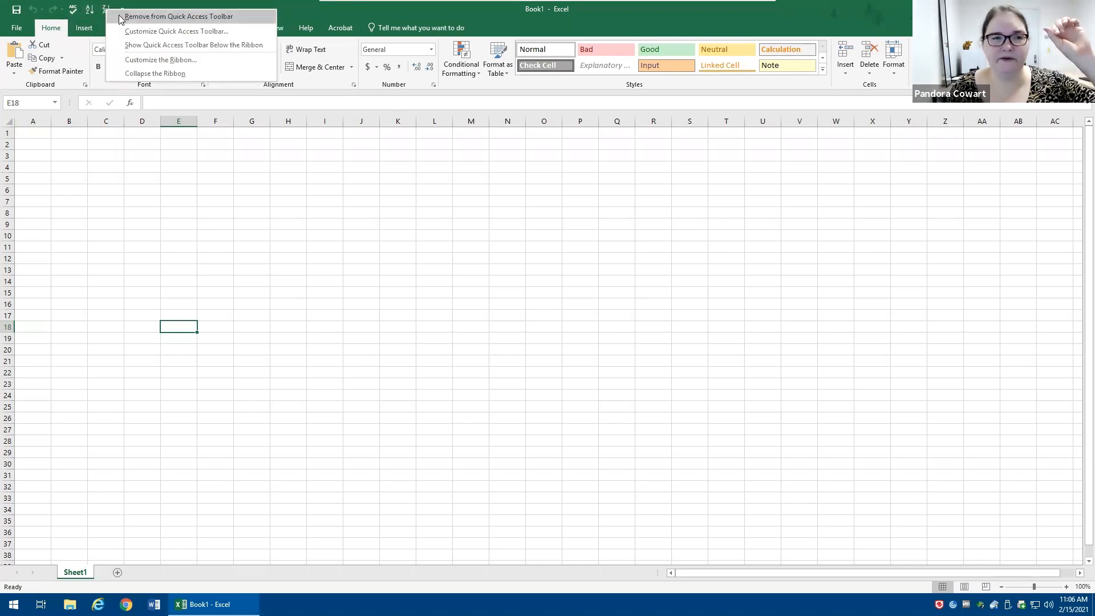
click(121, 18)
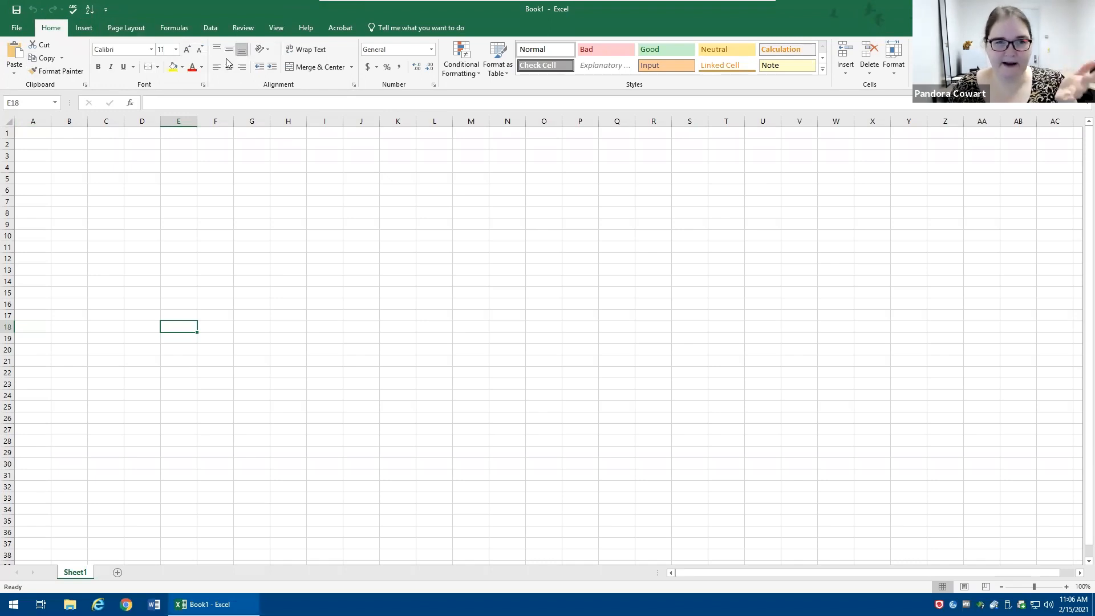
- Add the Bold command to the Quick Access Toolbar and remove it again
right_click(100, 66)
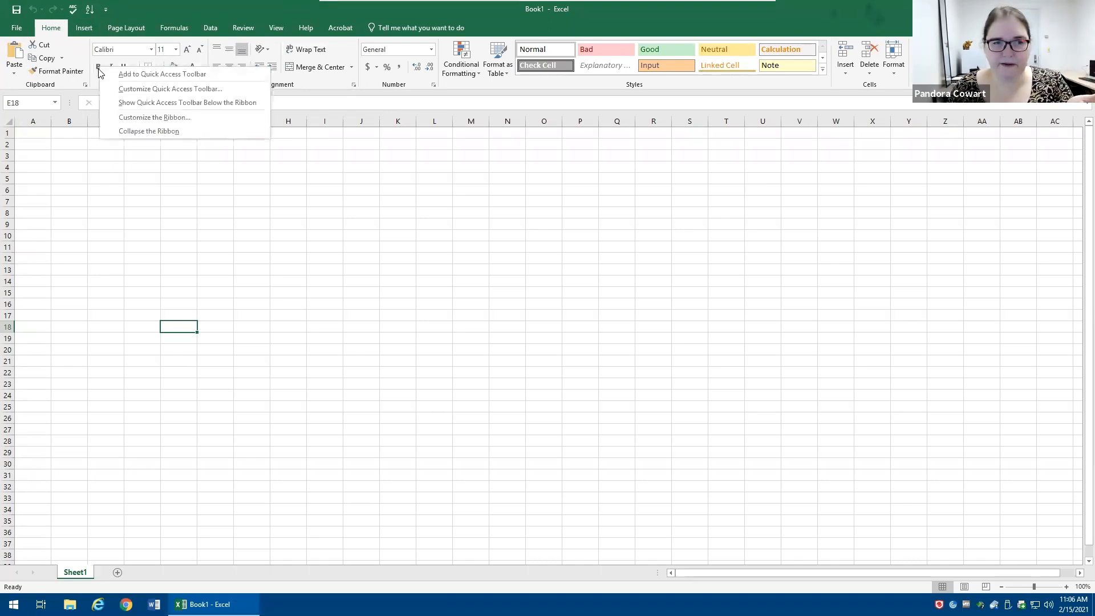
click(130, 73)
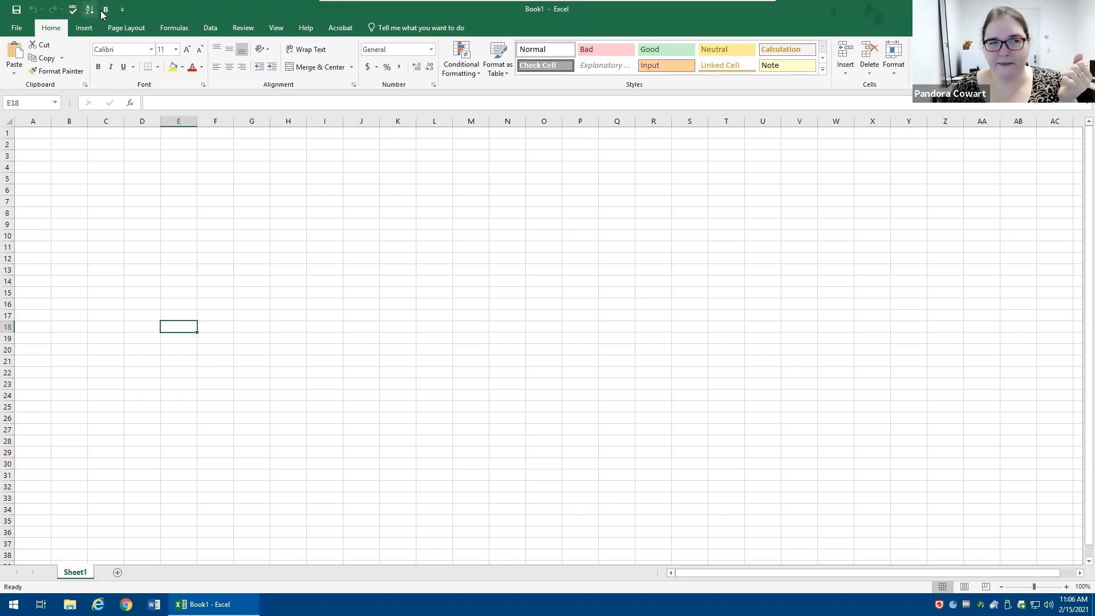
right_click(107, 9)
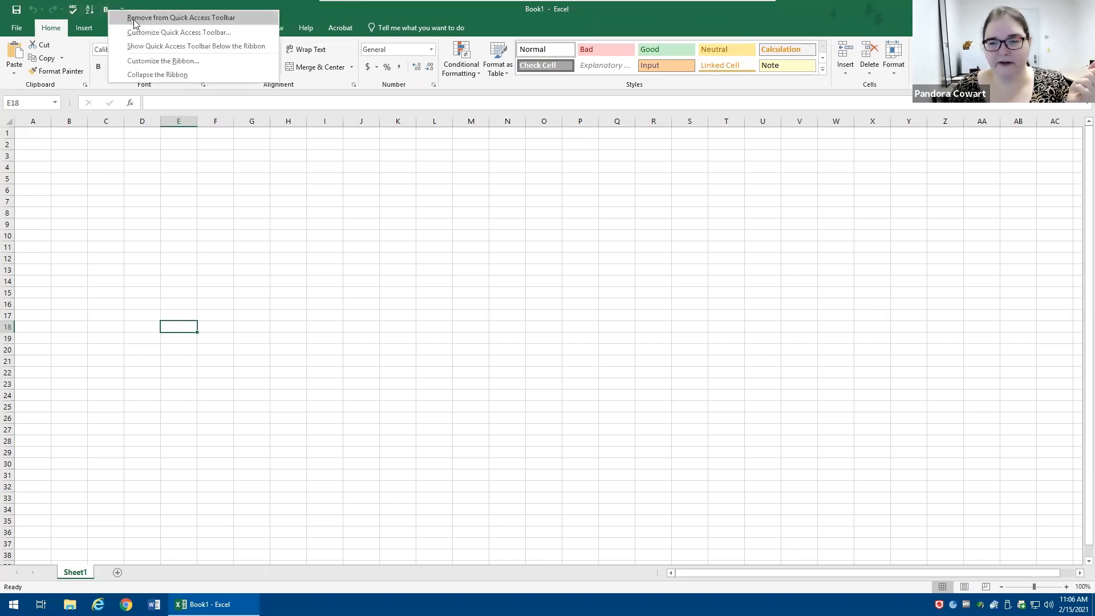
click(135, 19)
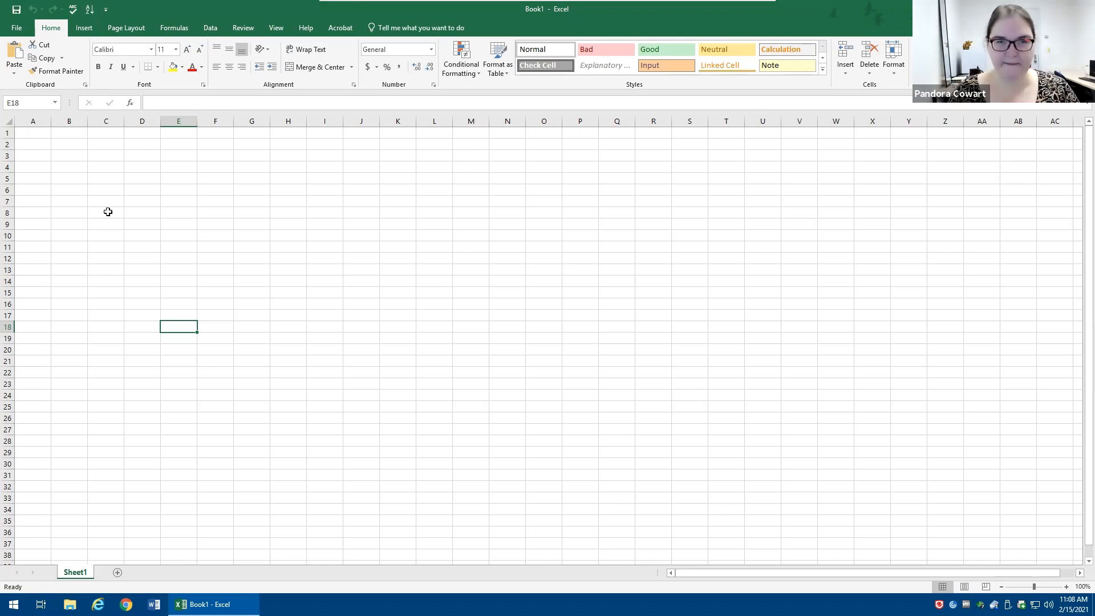
- Display the keyboard key tips for the ribbon headings and for the Home commands, and dismiss them
key(alt)
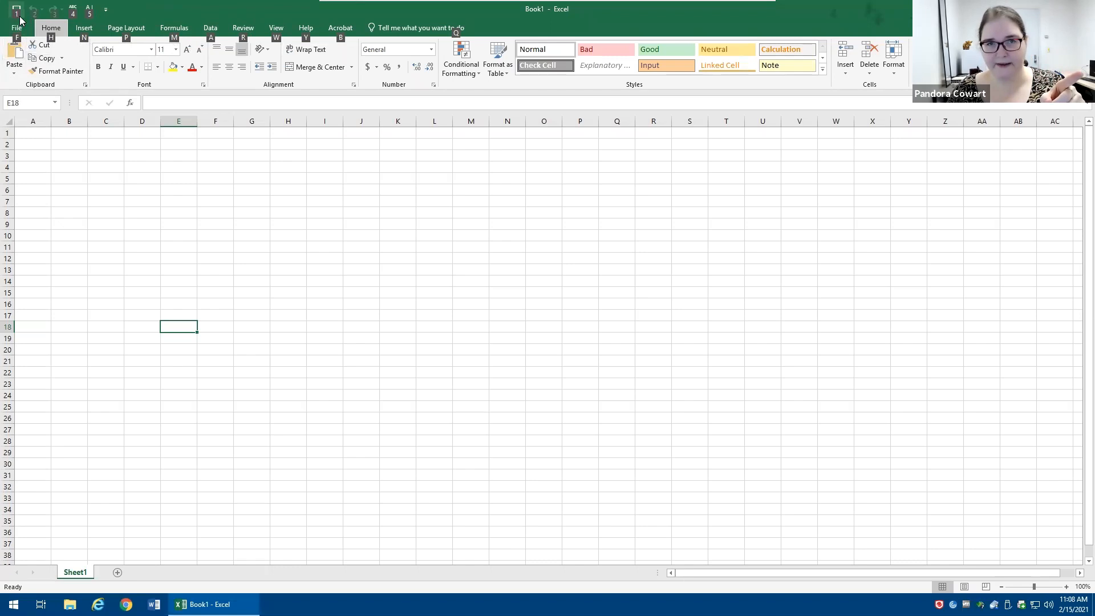
key(alt)
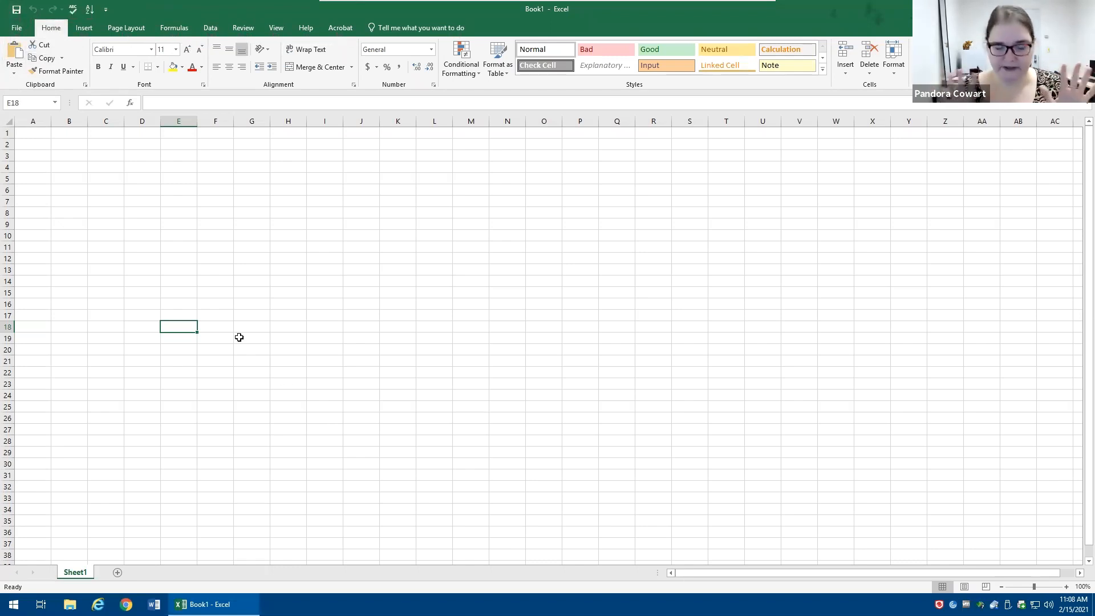
key(alt)
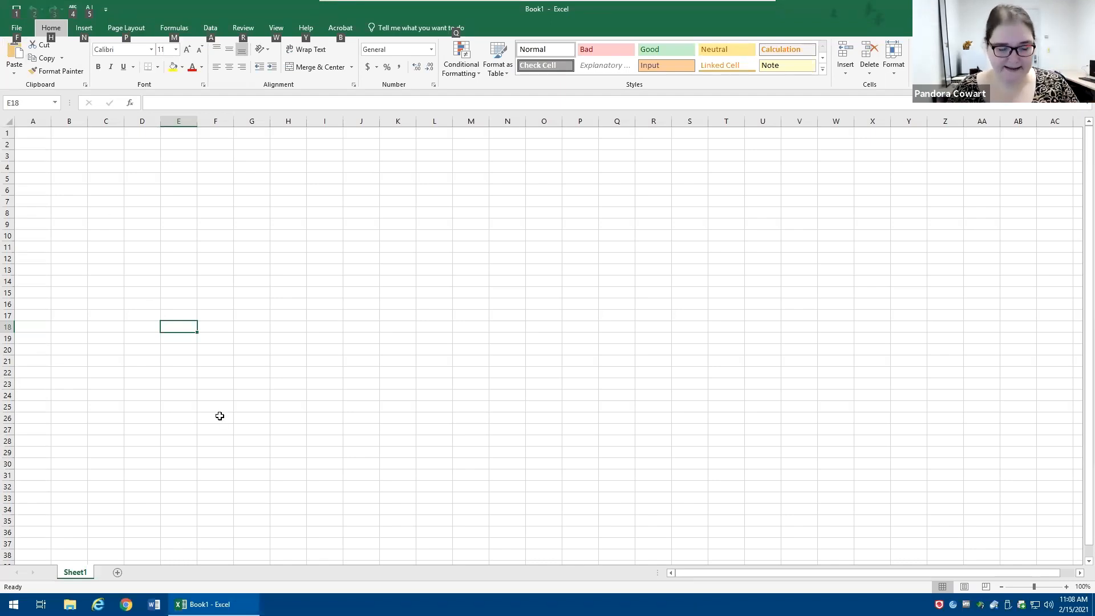
key(Escape)
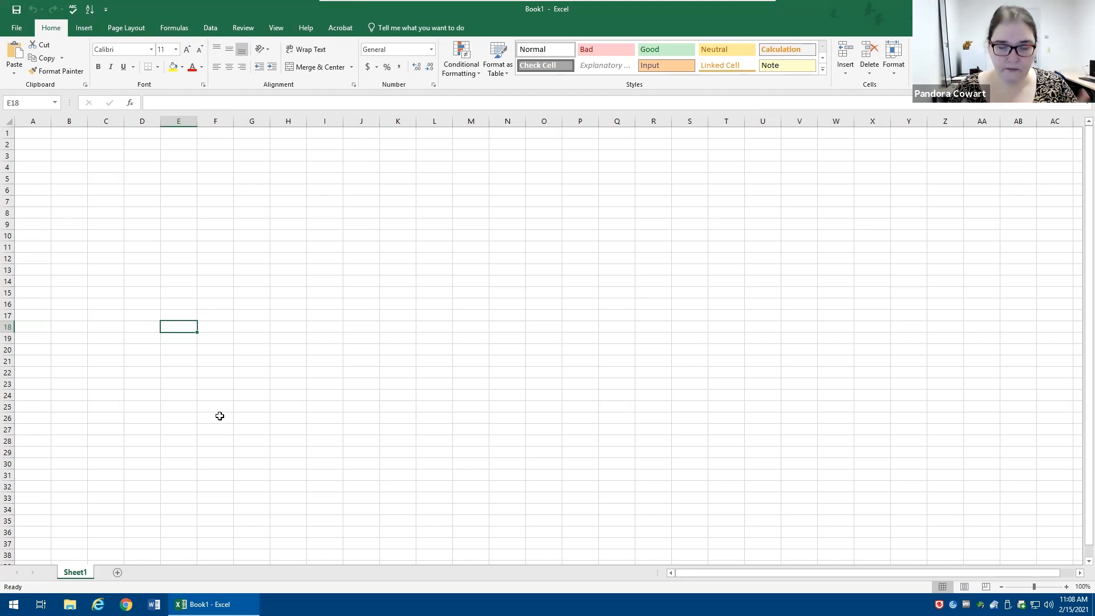
key(alt)
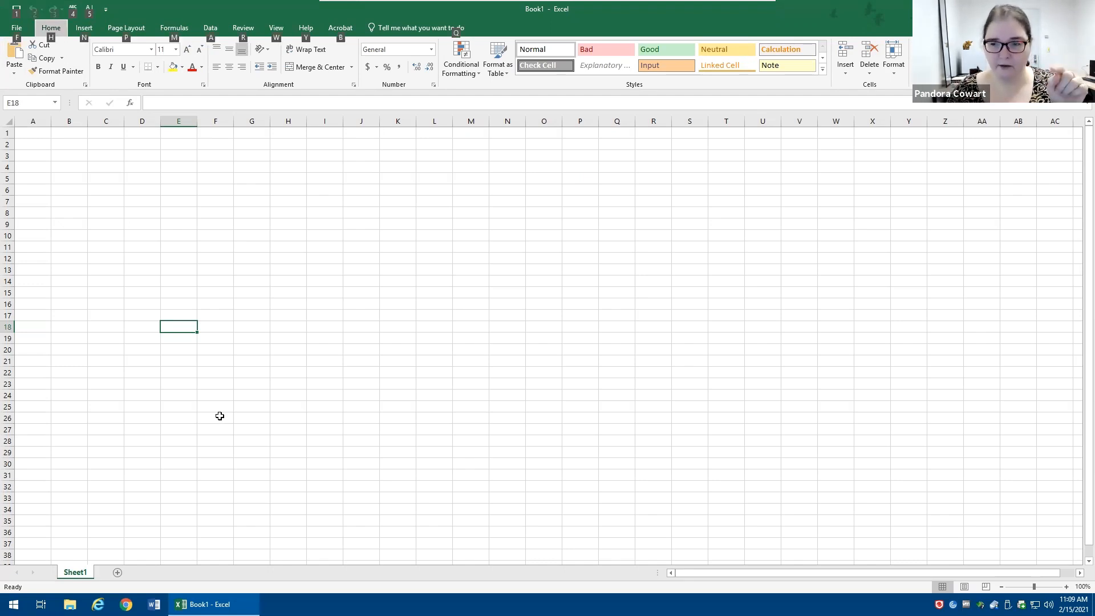
key(h)
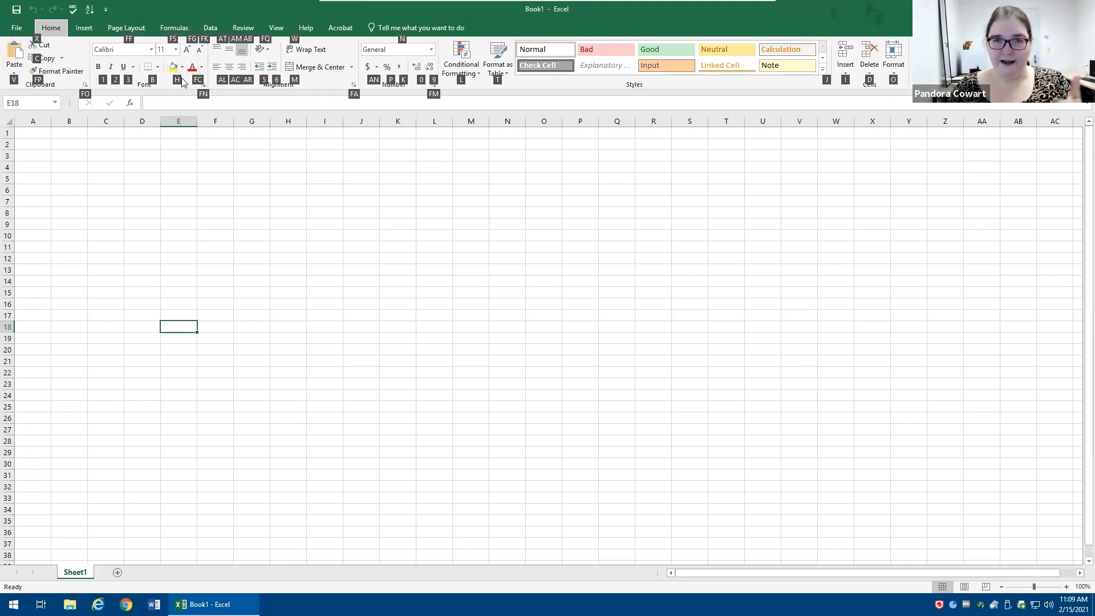
key(Escape)
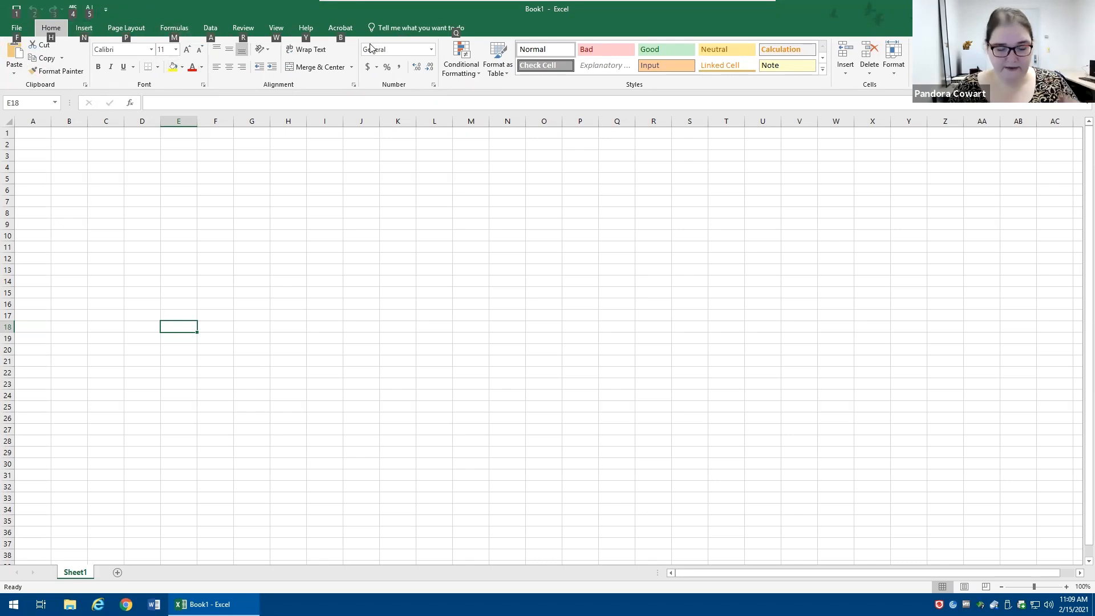
key(Escape)
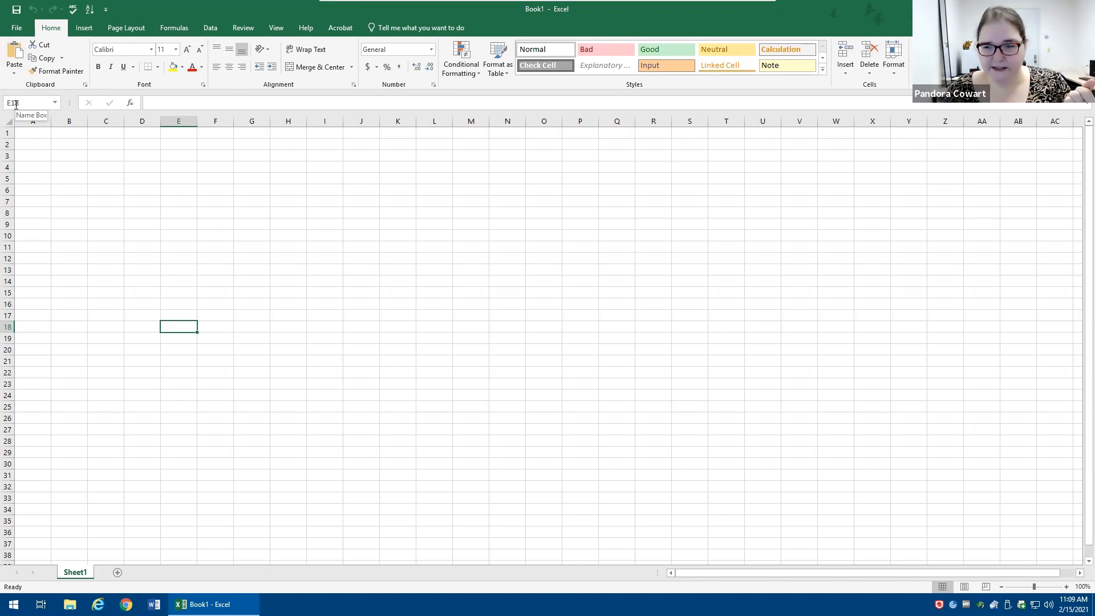
- Select cell E6 and further cells down column G, ending on G15
click(175, 189)
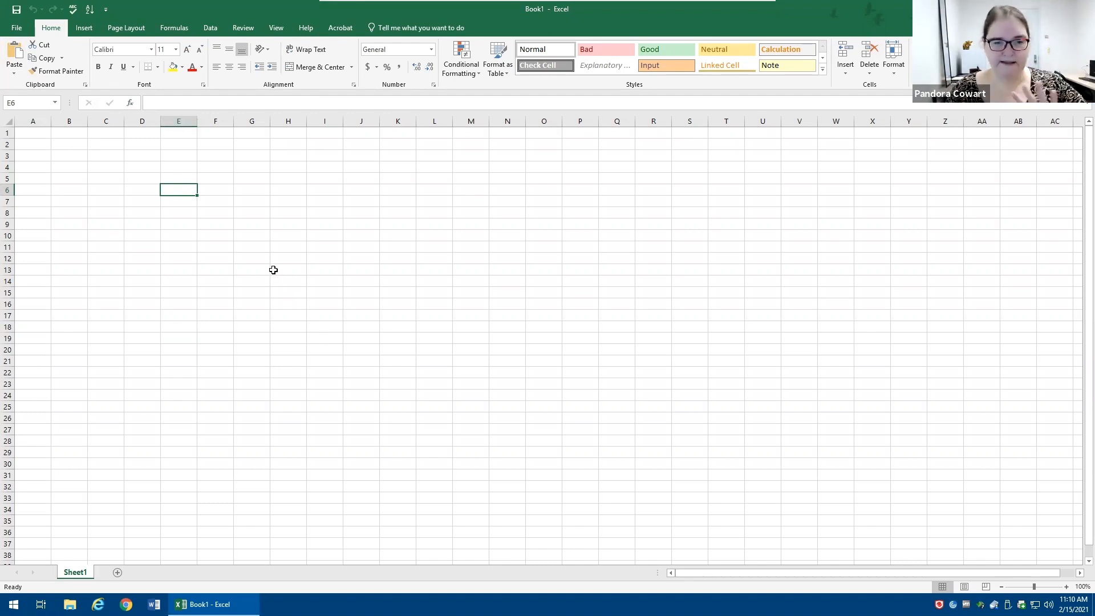
click(251, 249)
click(249, 294)
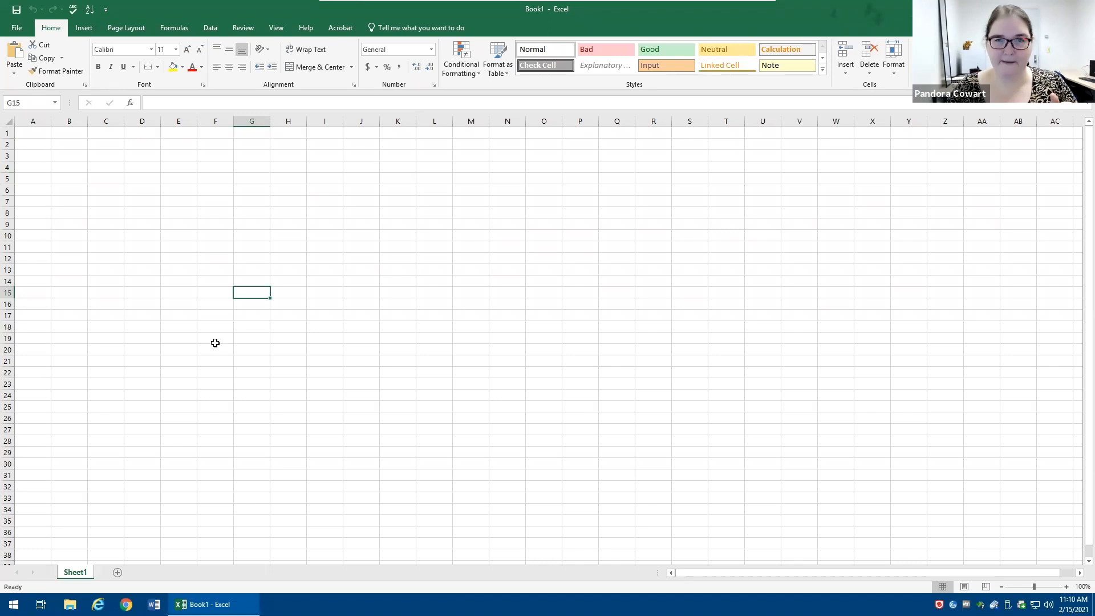
- Move the active cell one cell at a time in all four directions around G15, ending on G16
key(Up)
key(Down)
key(Left)
key(Right)
key(Up)
key(Down)
key(Left)
key(Right)
key(Down)
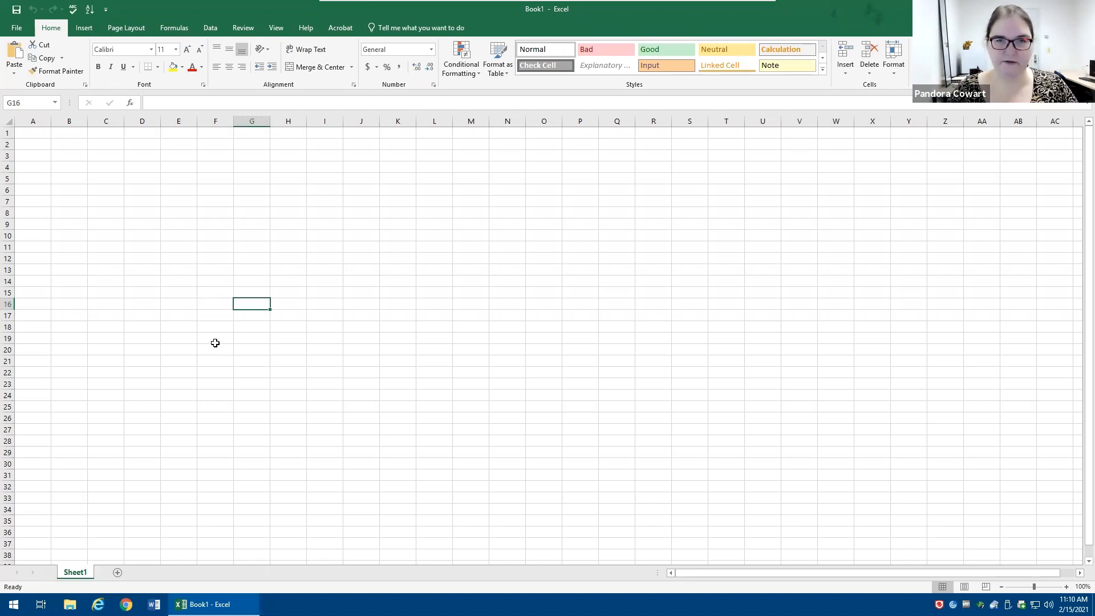
- Jump to G1 and A1, and travel between the worksheet's outermost corners XFD1, XFD1048576, A1048576 and A1, ending on XFD1048576
key(ctrl+Up)
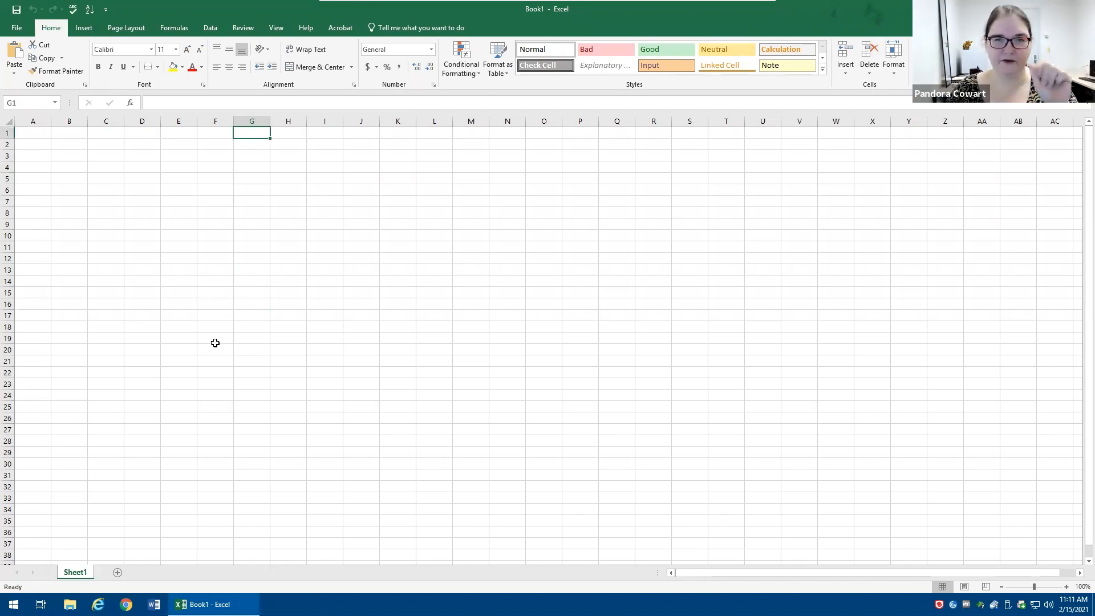
key(ctrl+Home)
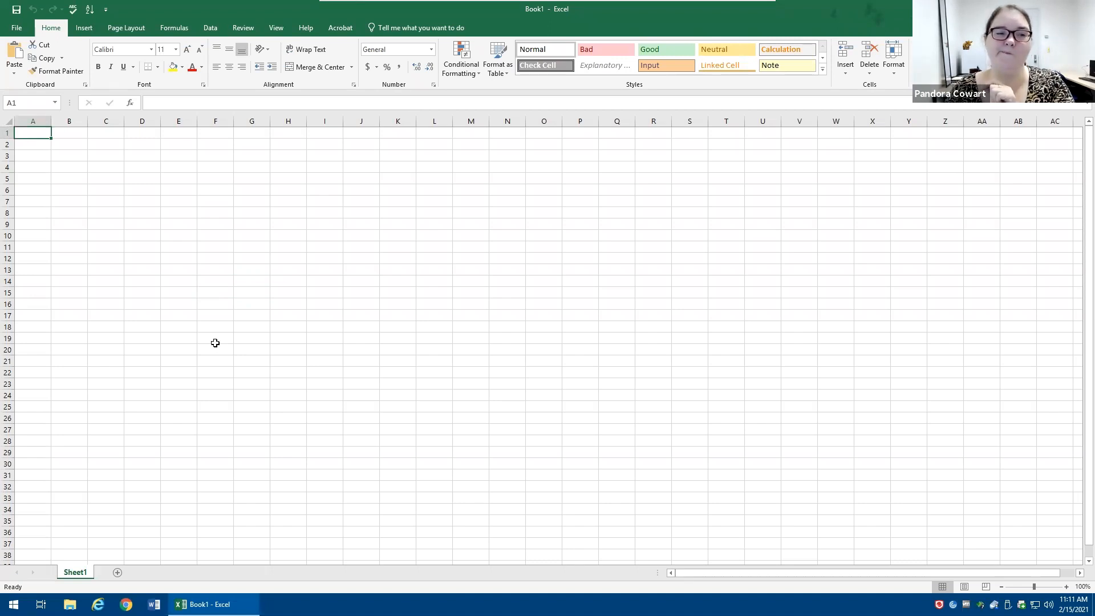
key(ctrl+Right)
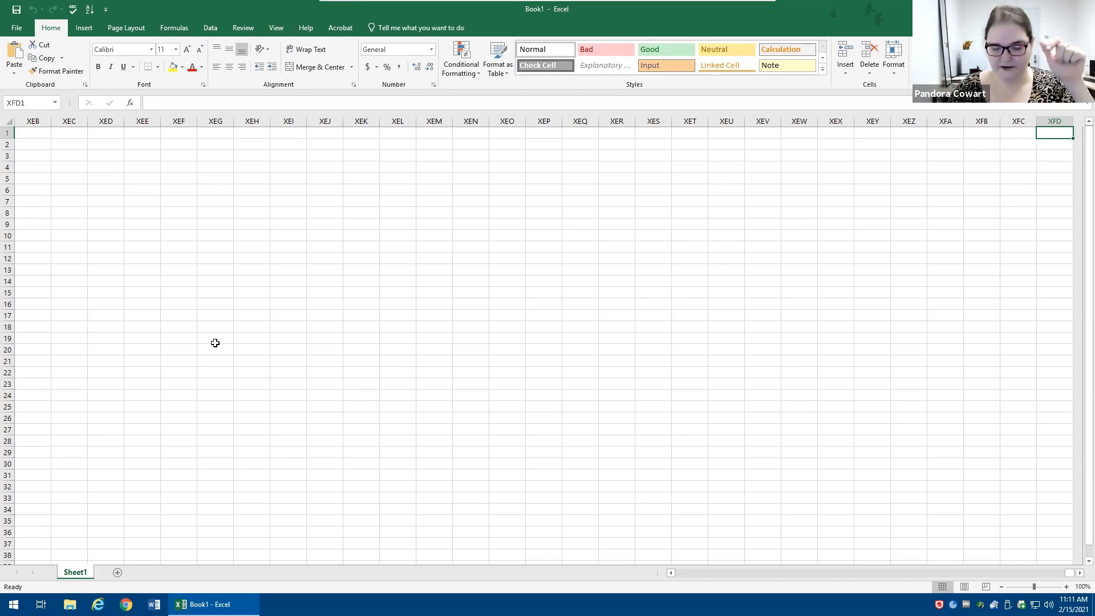
key(ctrl+Down)
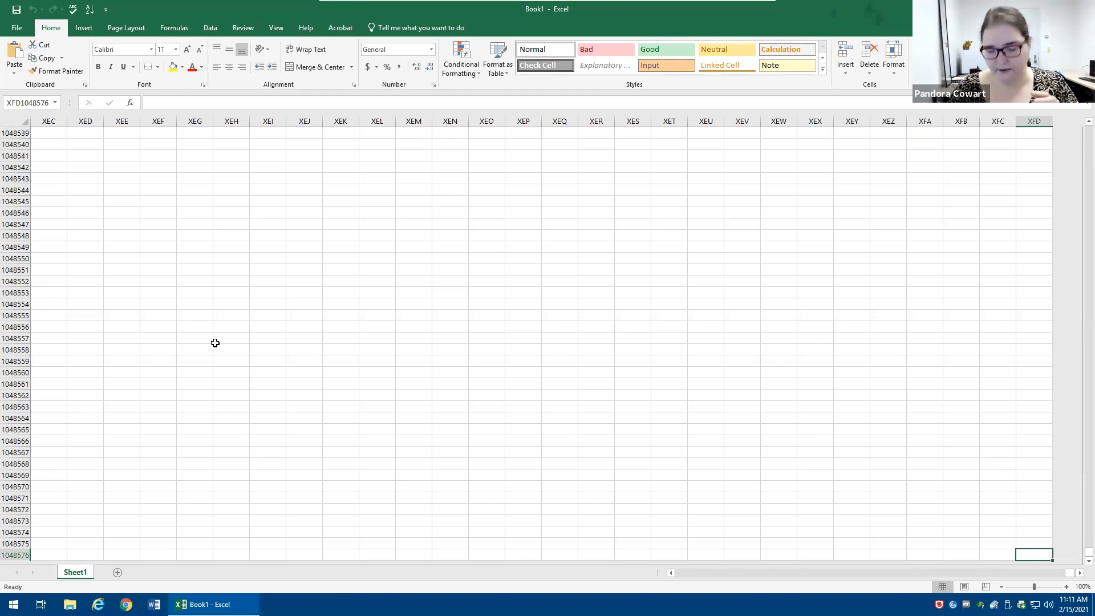
key(ctrl+Left)
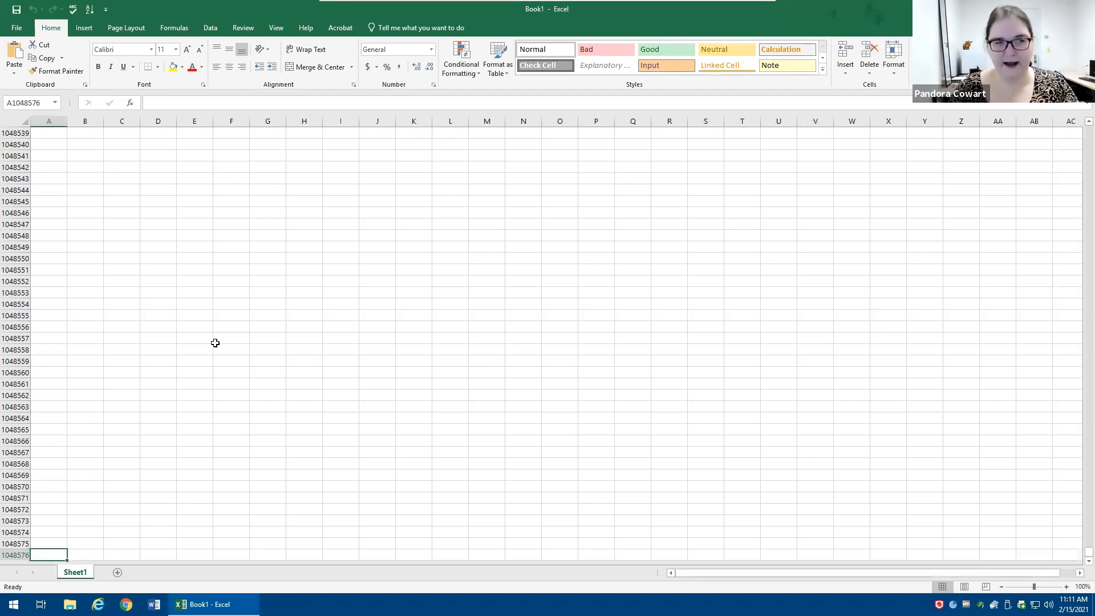
key(ctrl+Up)
key(ctrl+Right)
key(ctrl+Down)
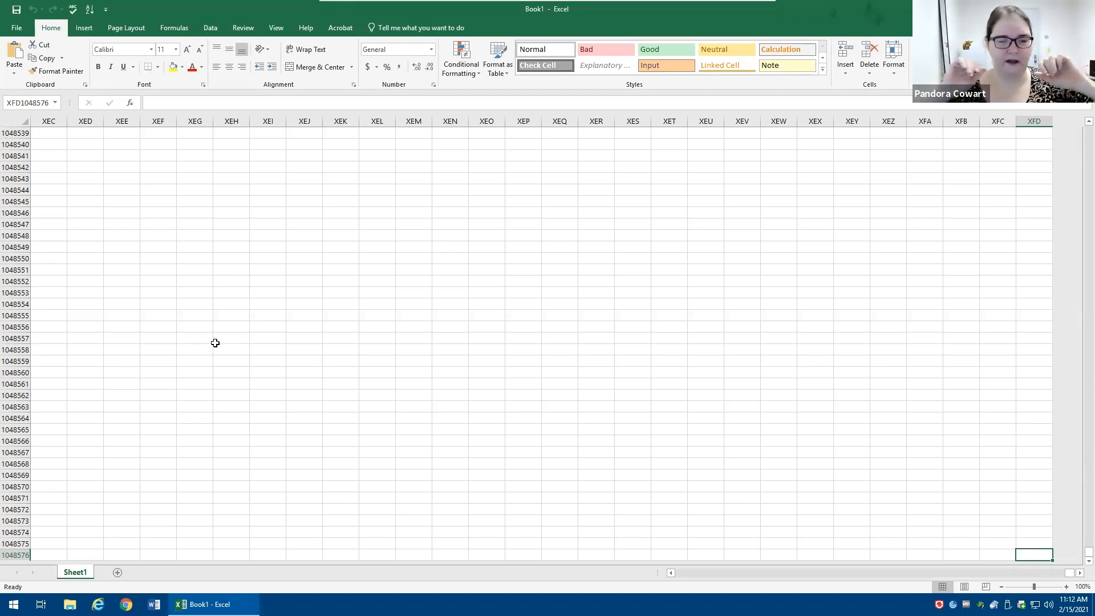
- Select cell XEL1048547 near the far end of the worksheet and jump straight back to A1
click(365, 222)
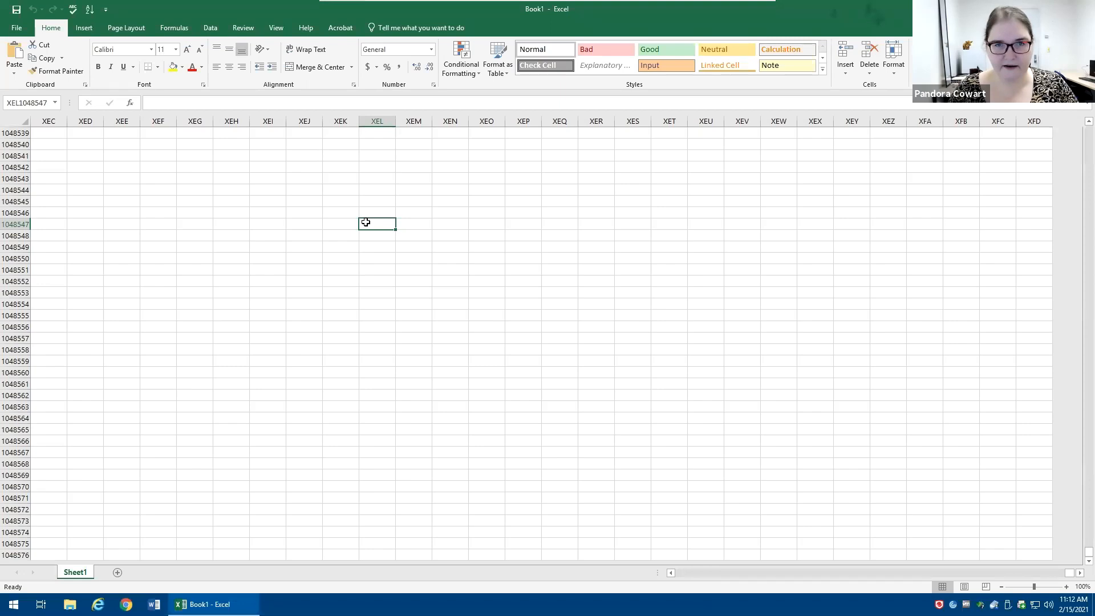
key(ctrl+Home)
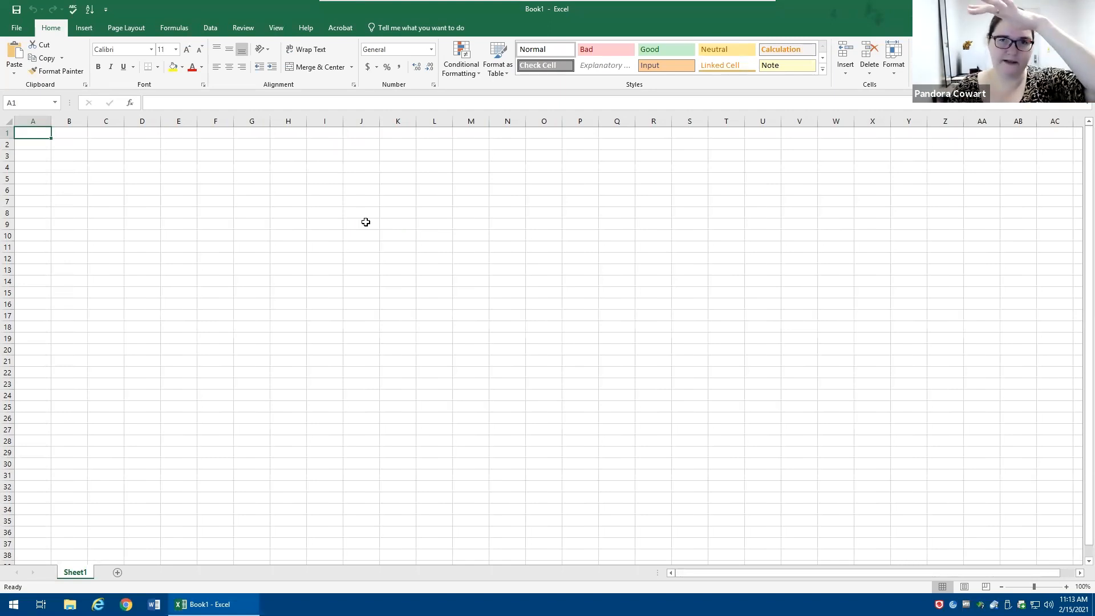
- Select cell O23 in the middle of the visible sheet, followed by A2 and A1
click(600, 350)
click(544, 385)
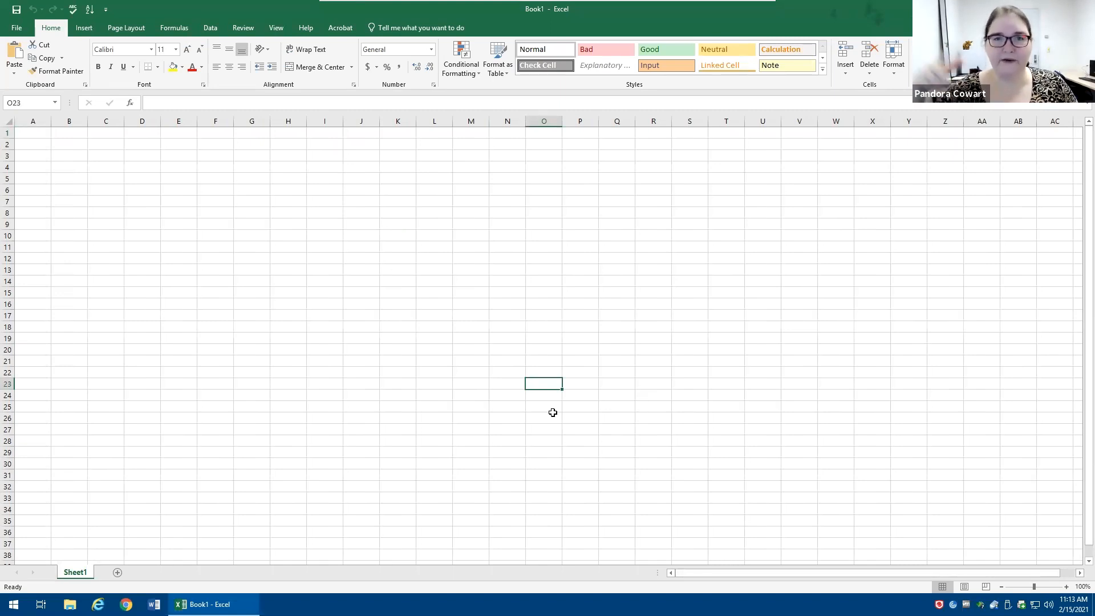
click(34, 142)
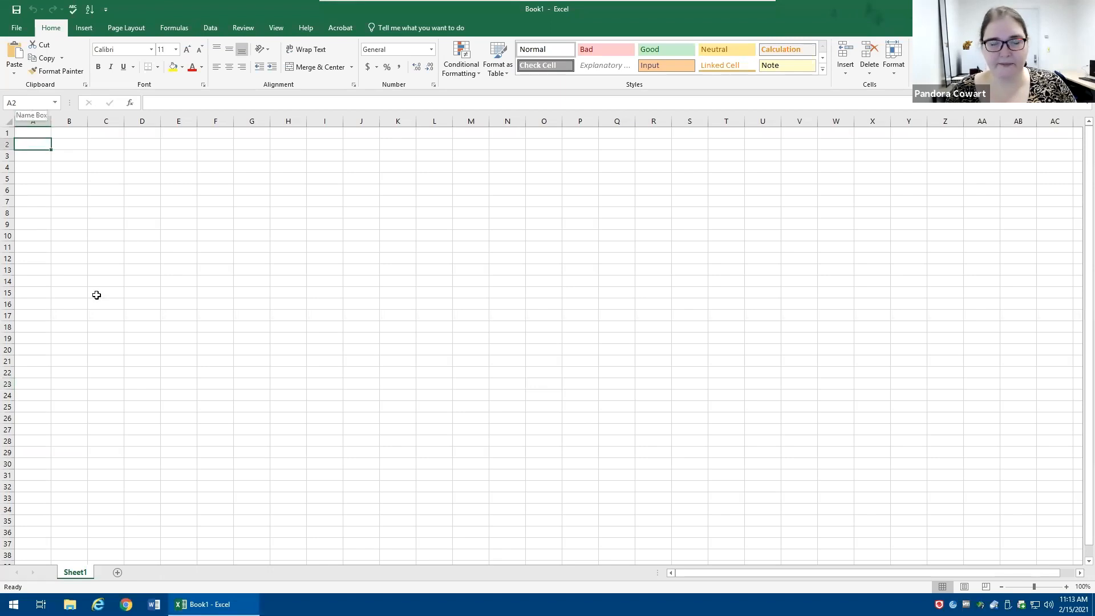
click(33, 132)
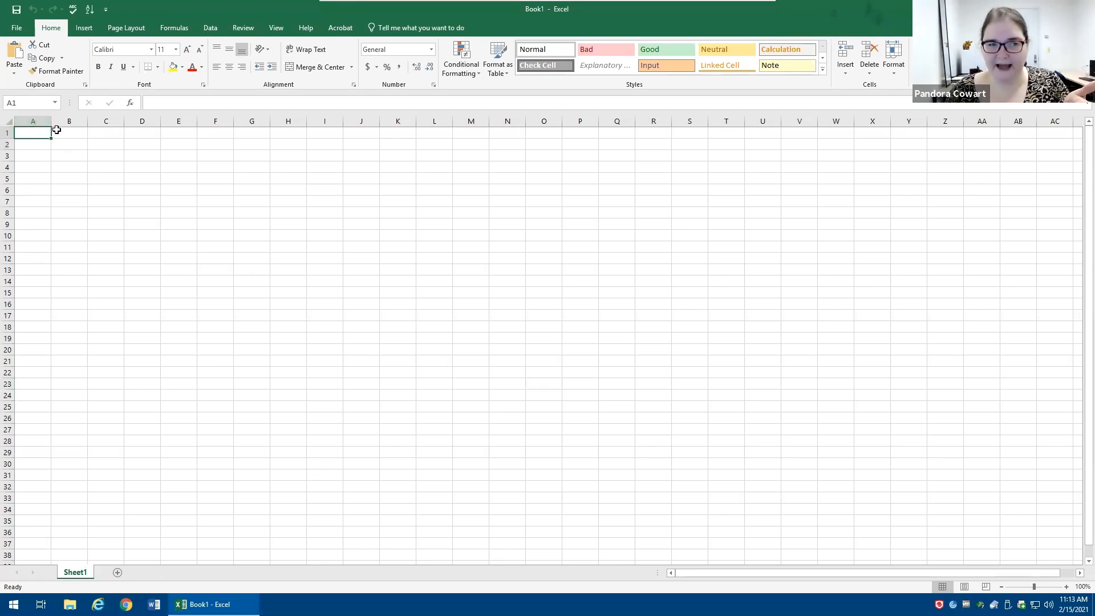
- Go directly to cell JK88 by entering its reference
click(27, 100)
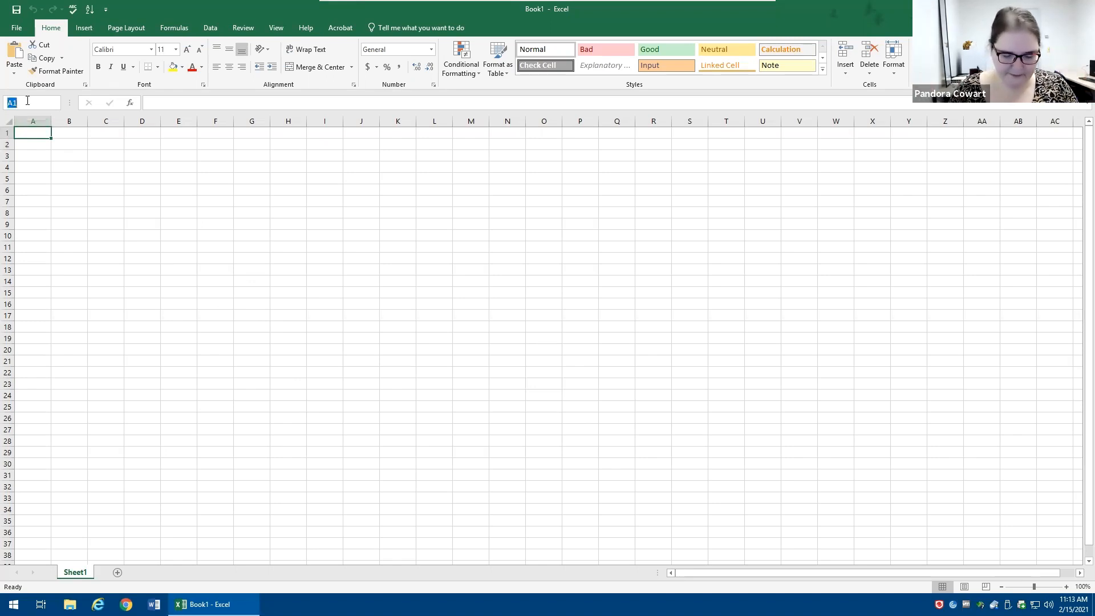
text(jk88)
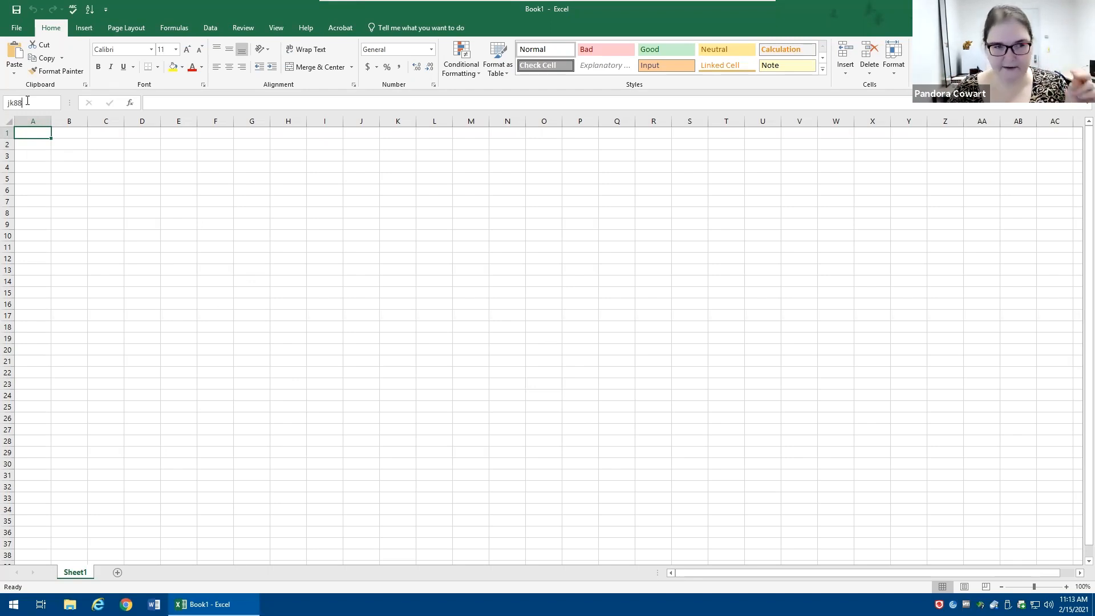
key(Return)
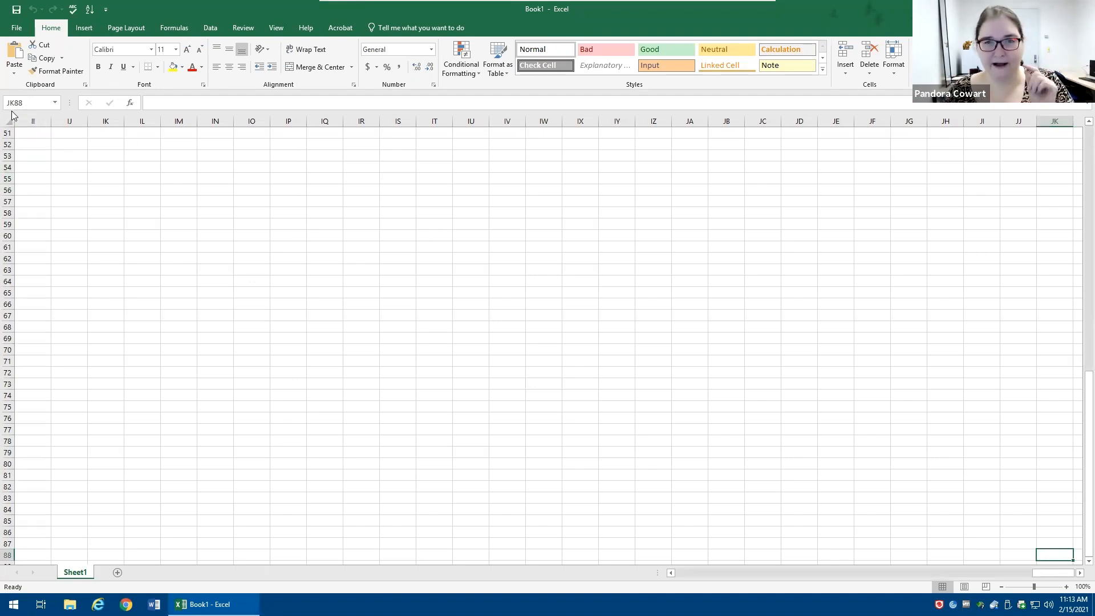
- Go directly to cell ABC123 by entering its reference
click(45, 99)
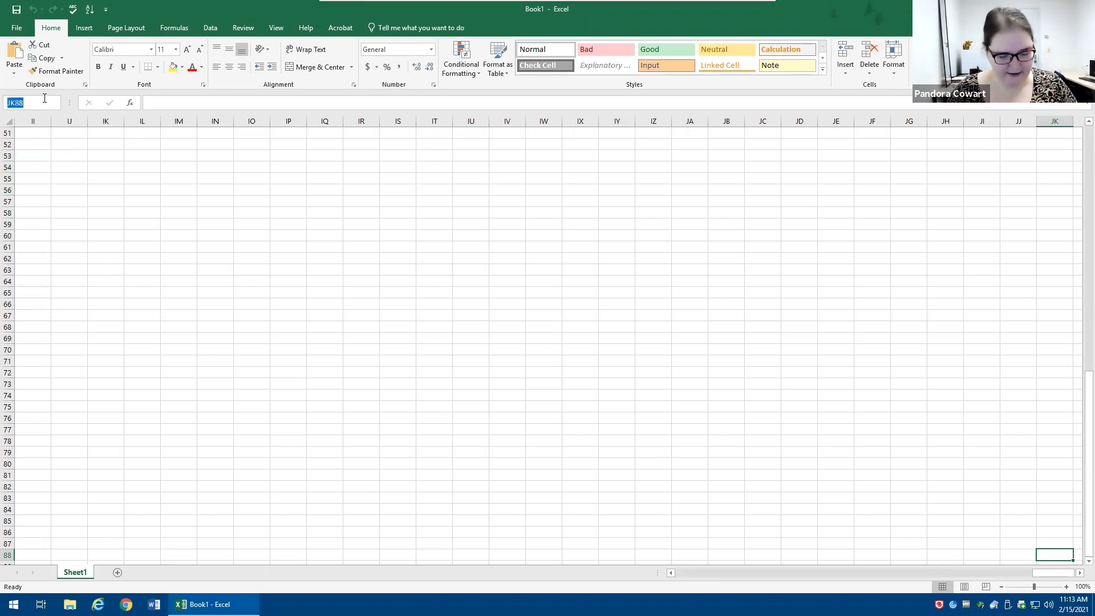
text(abc123)
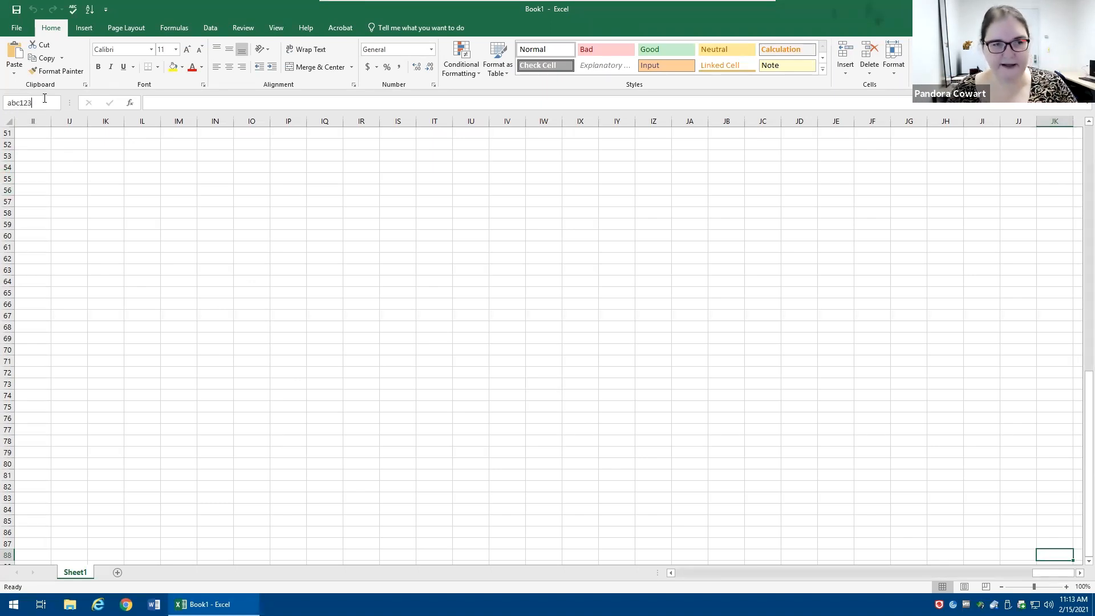
key(Return)
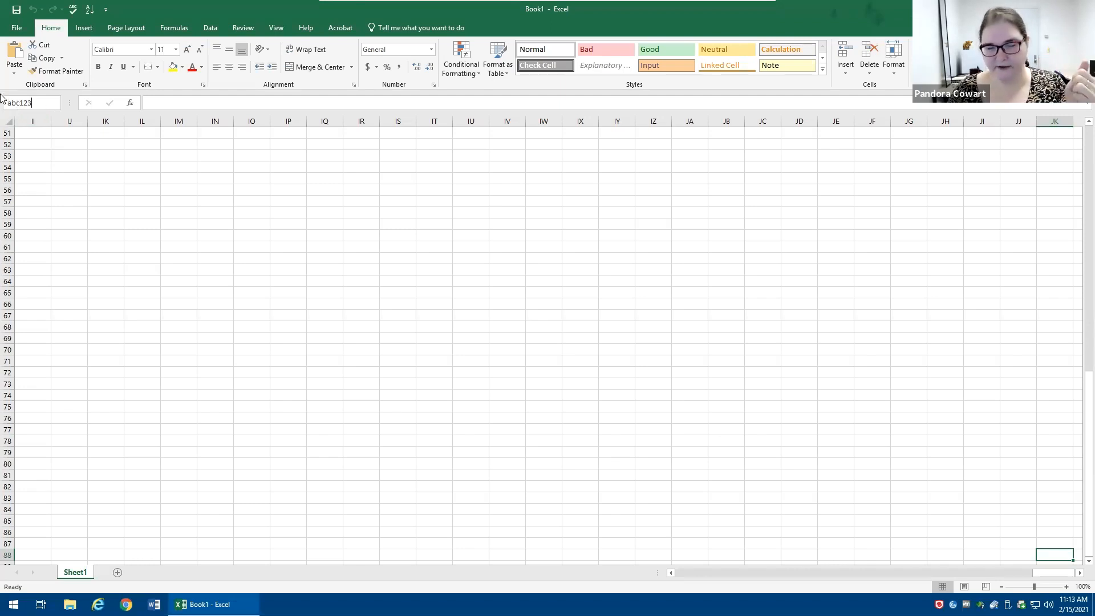
key(Return)
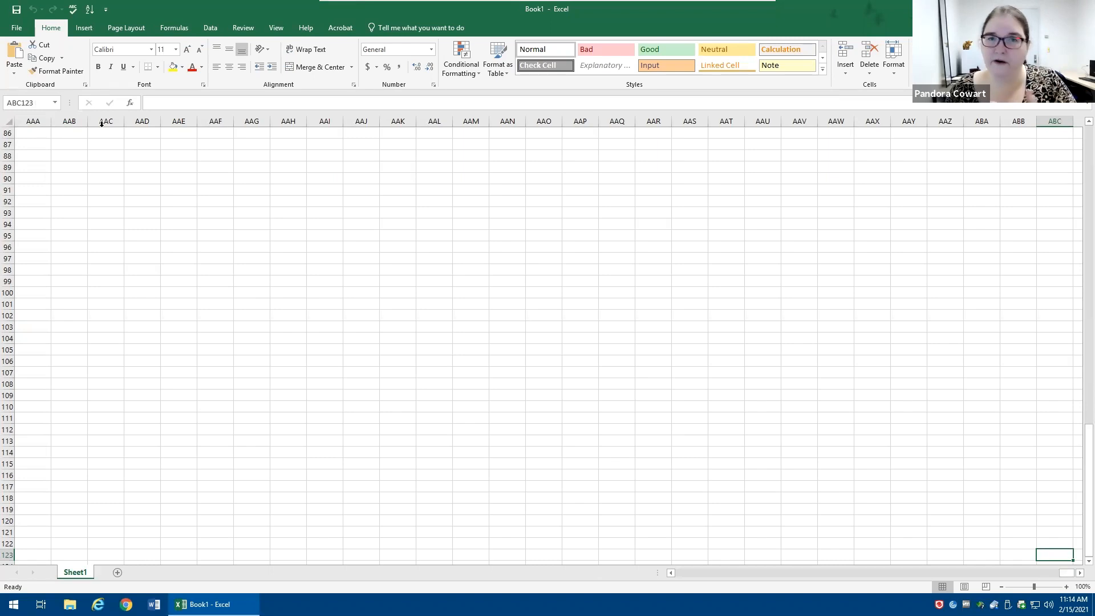
- Return to cell A1 by entering its reference
click(6, 103)
text(a1)
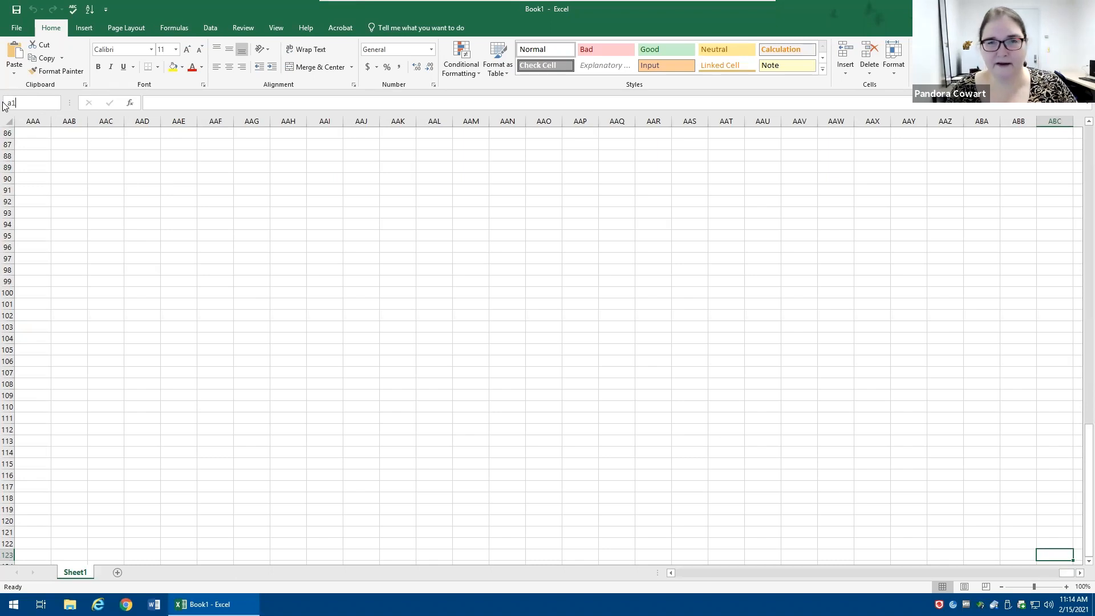
key(Return)
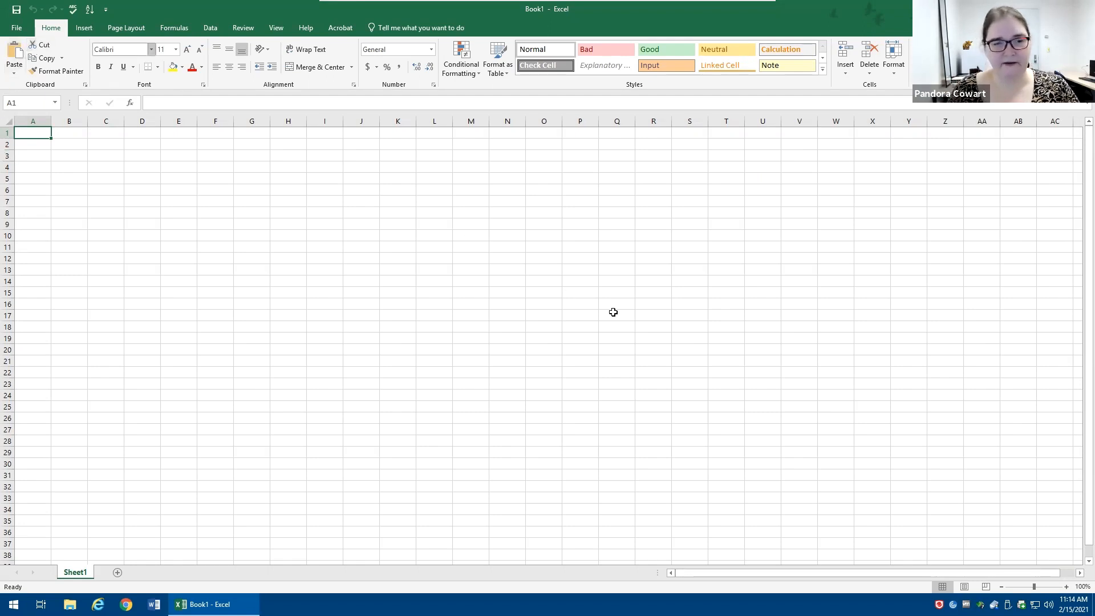
- Enter "abc" in cell R18 and move to cell N11
click(661, 331)
text(abc)
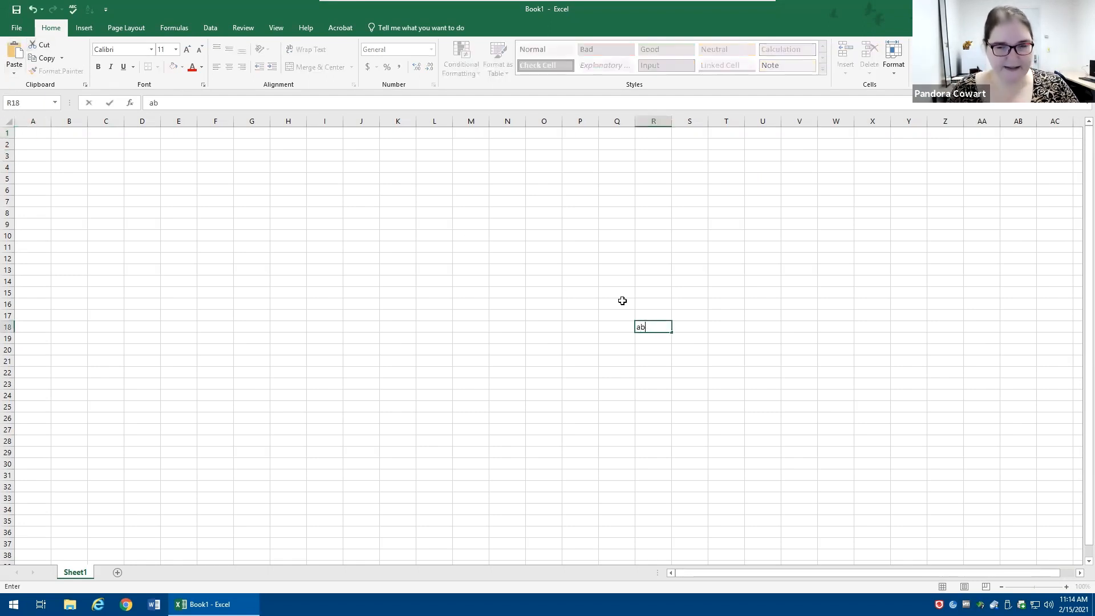
click(520, 244)
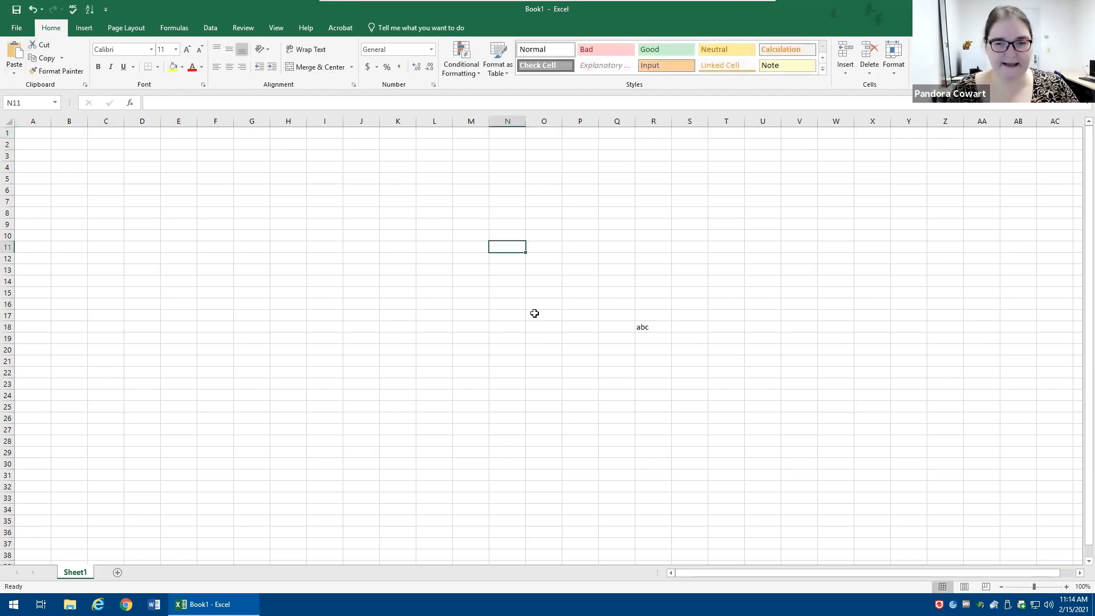
- Undo the "abc" entry in R18 from the list of recent actions and return to cell A1
click(42, 11)
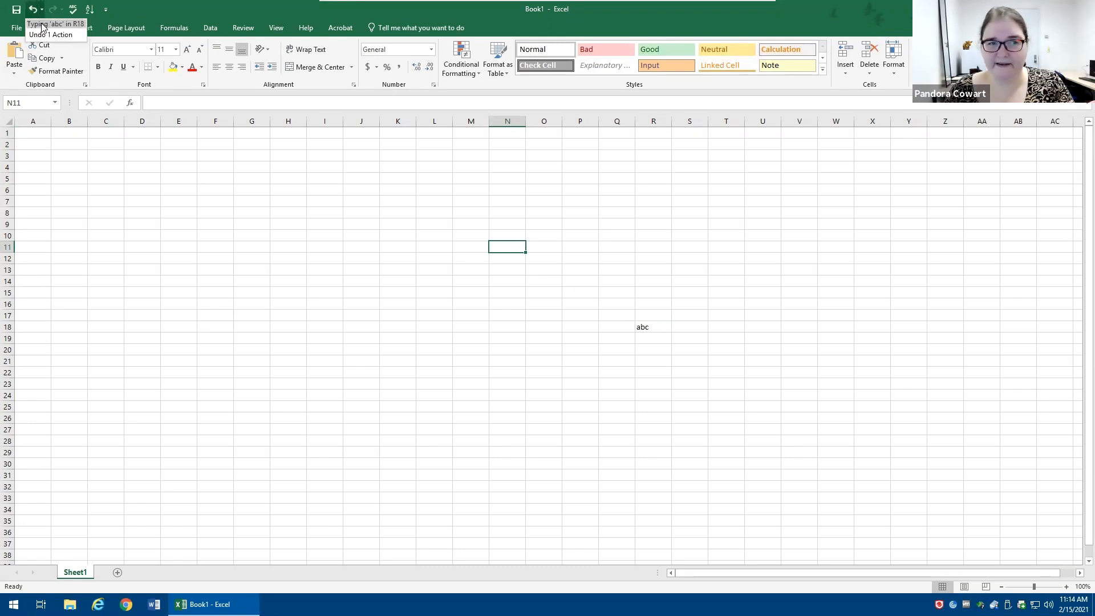
click(43, 26)
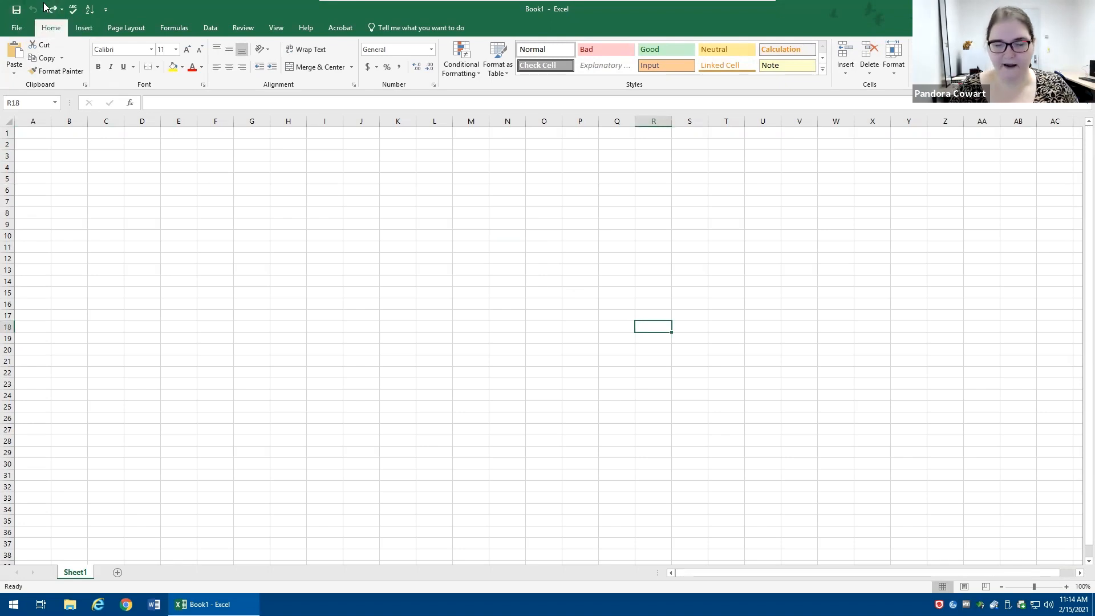
key(ctrl+Home)
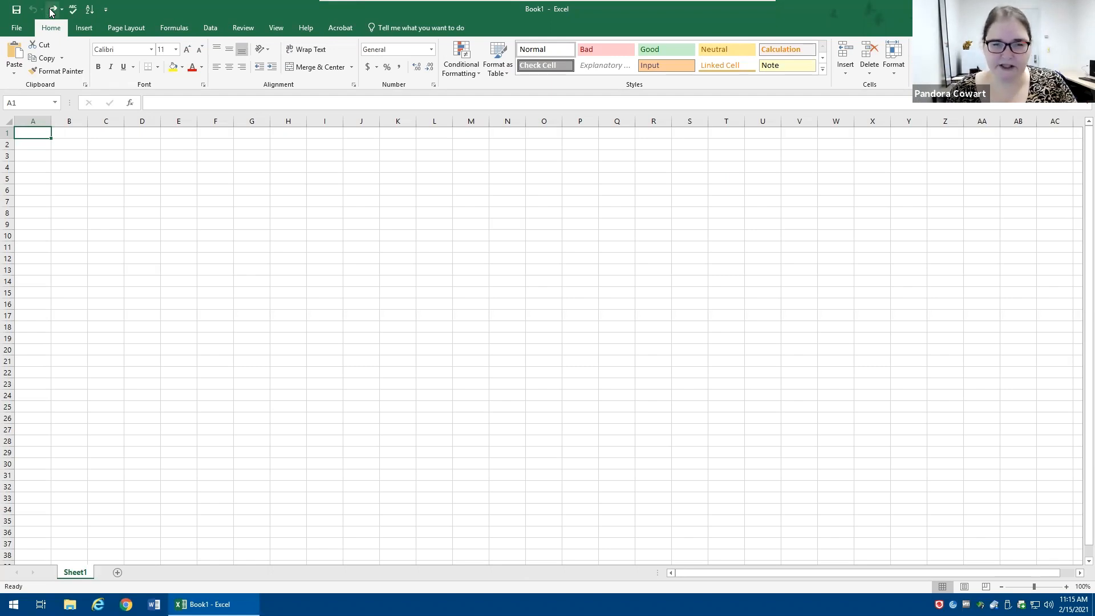
- Enter "a" in cell G12
click(252, 256)
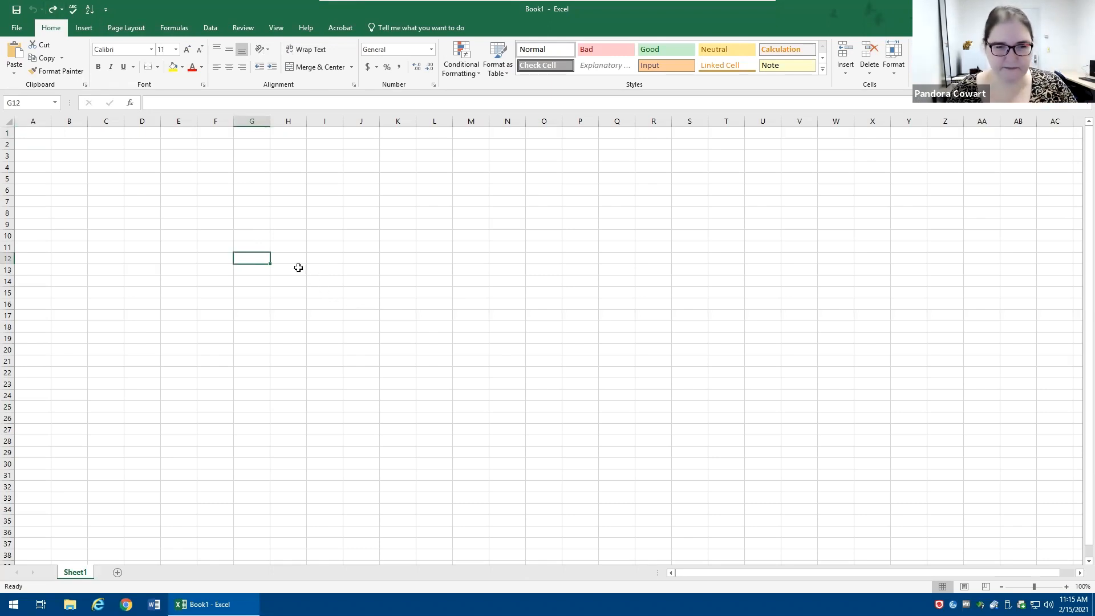
text(a)
key(Return)
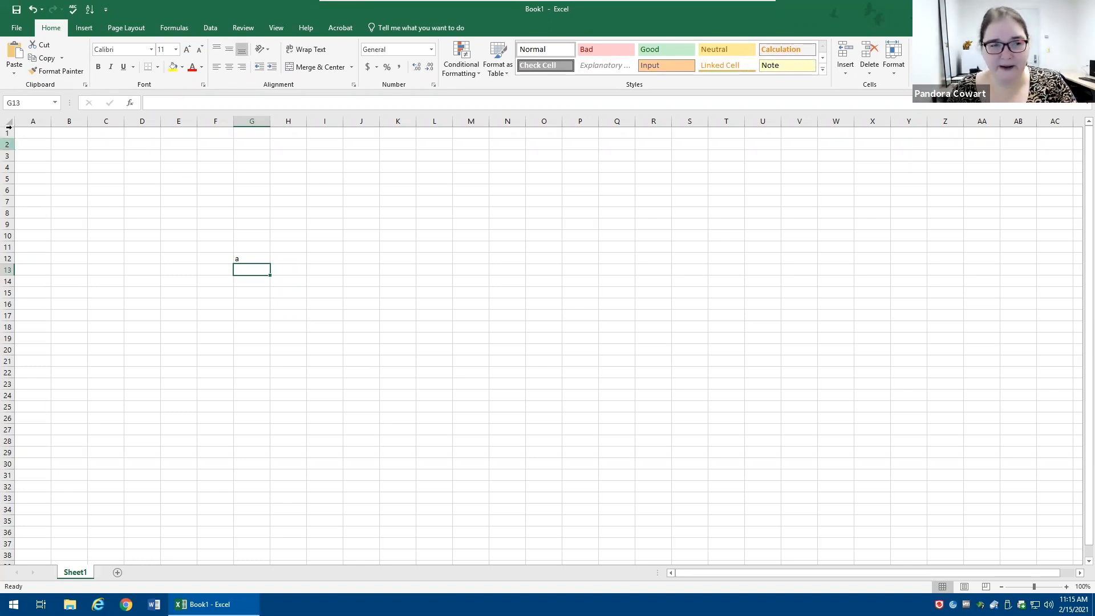
- Select the range A1 to G12, followed by the single cell G13
click(33, 132)
drag(65, 148, 256, 259)
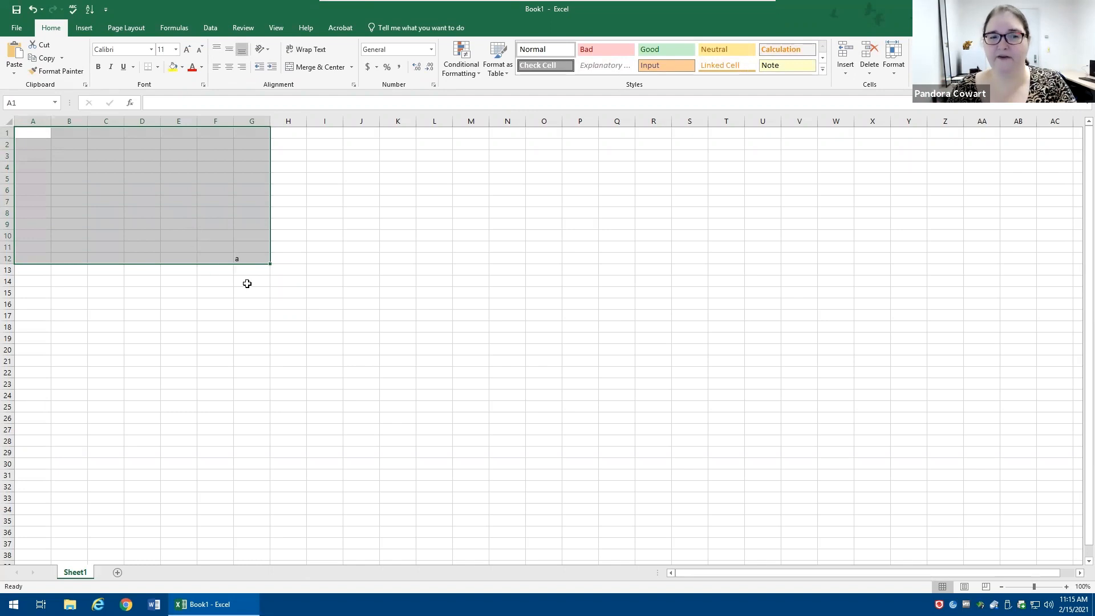
click(244, 266)
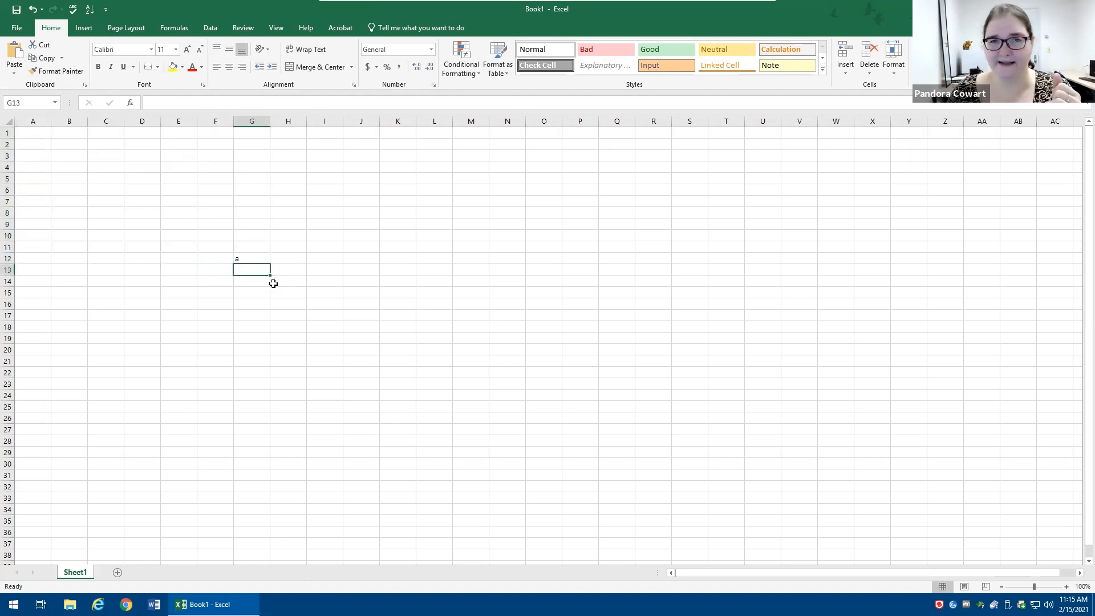
- Select cell G12 and switch the worksheet to Page Break Preview
click(278, 28)
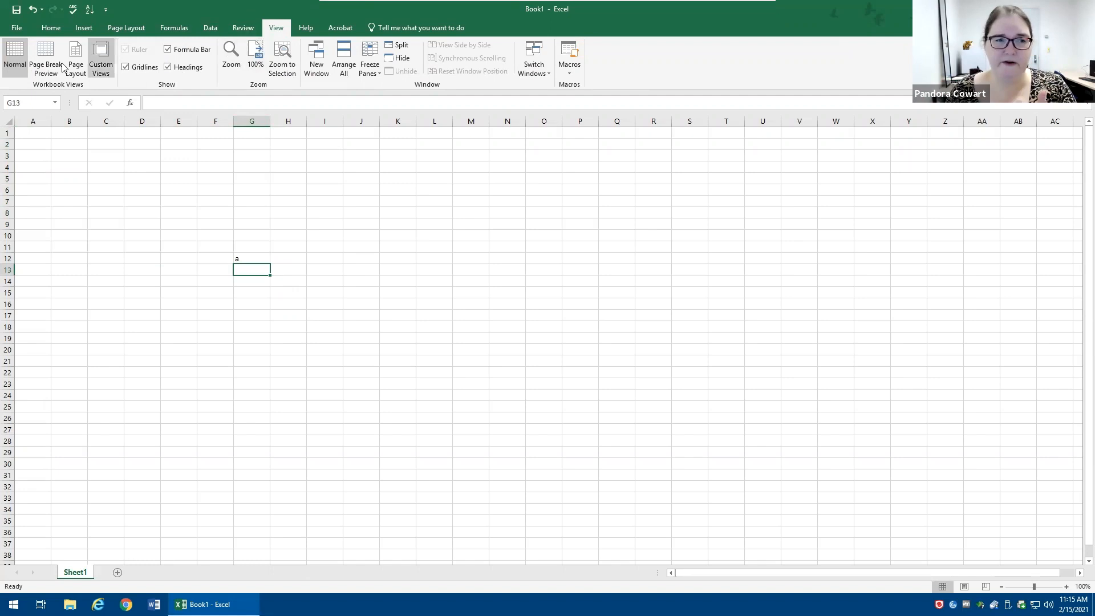
click(62, 171)
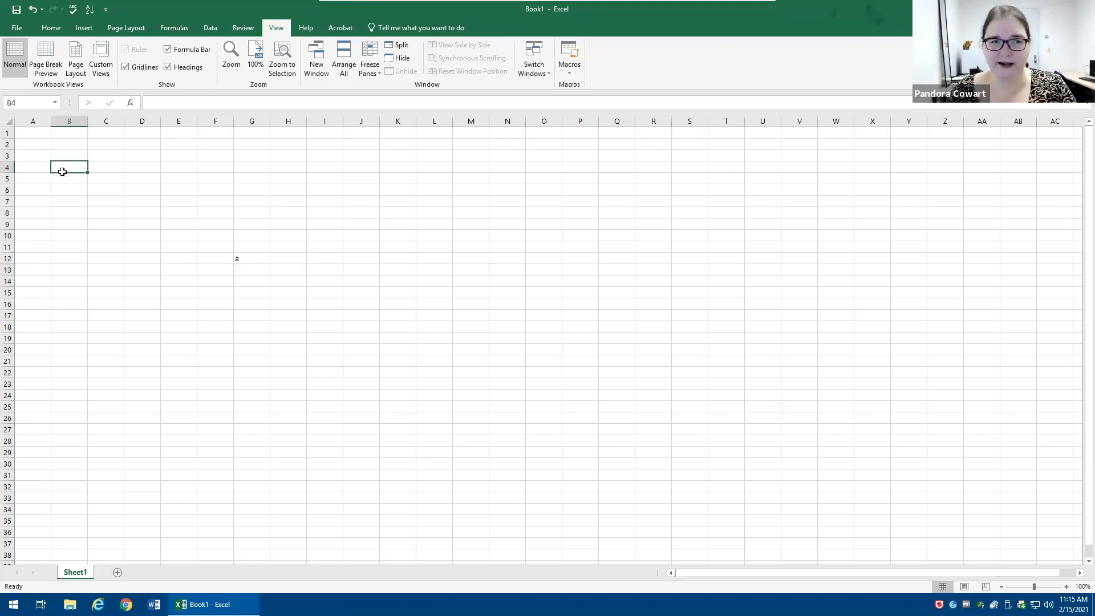
click(246, 258)
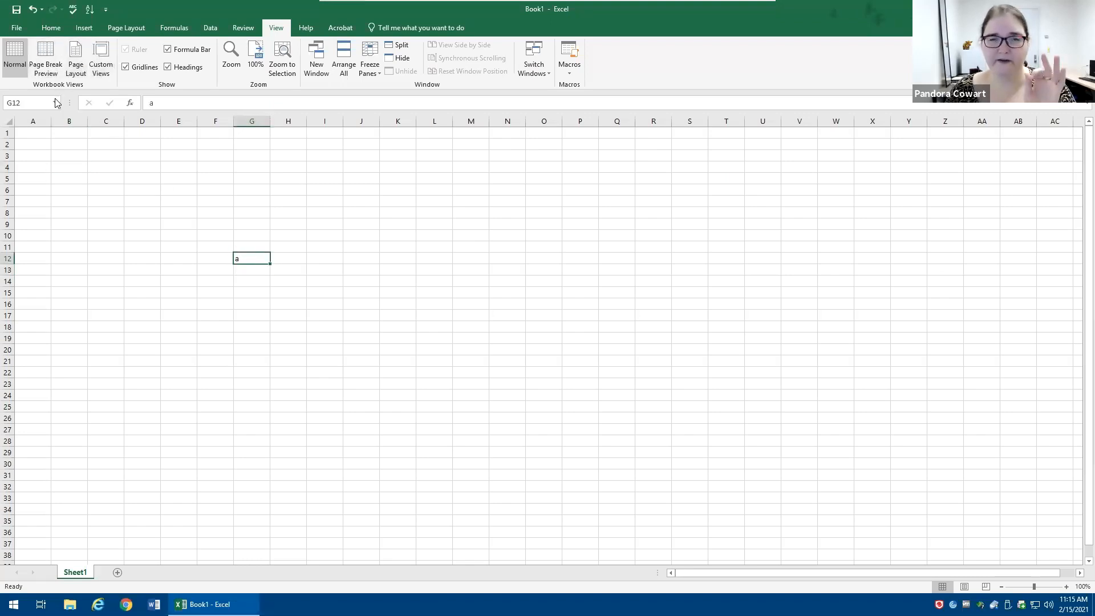
click(46, 63)
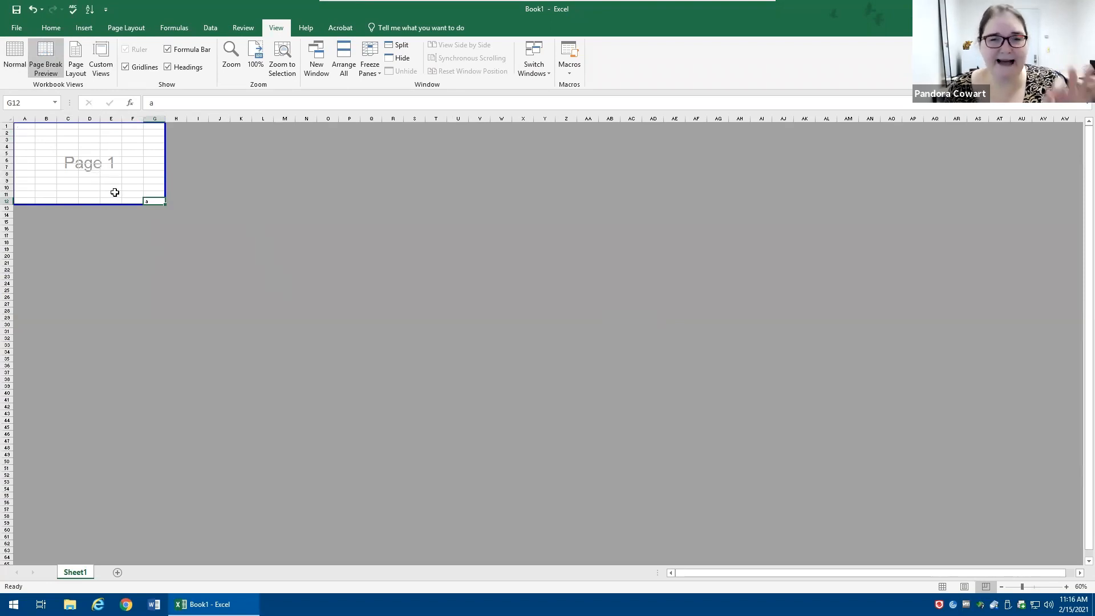
- Enter "a" in cell AH53, far outside the current page area
click(742, 482)
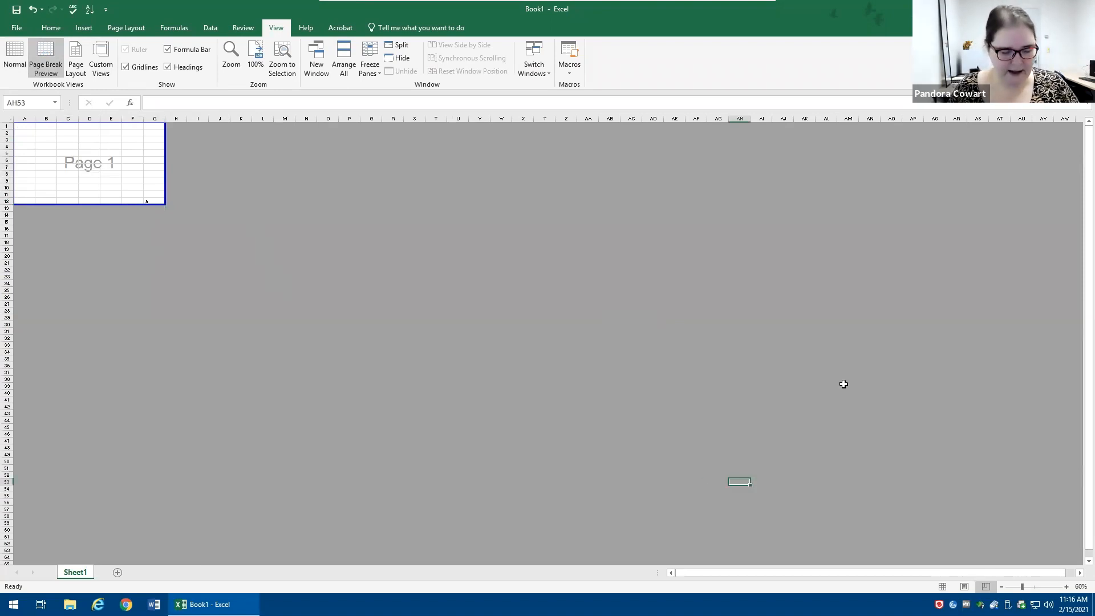
text(a)
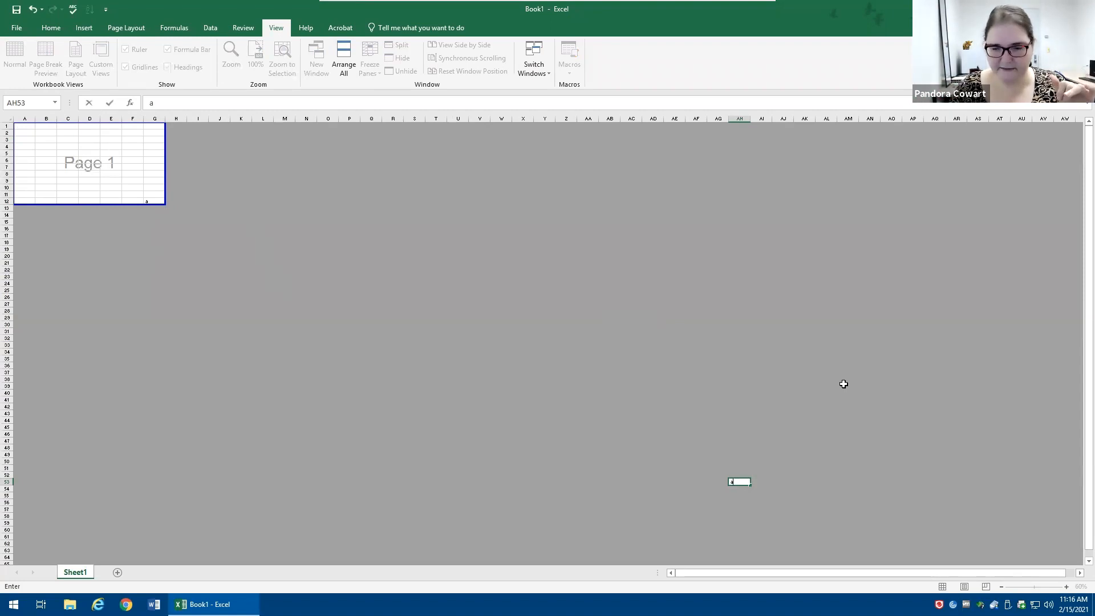
key(Return)
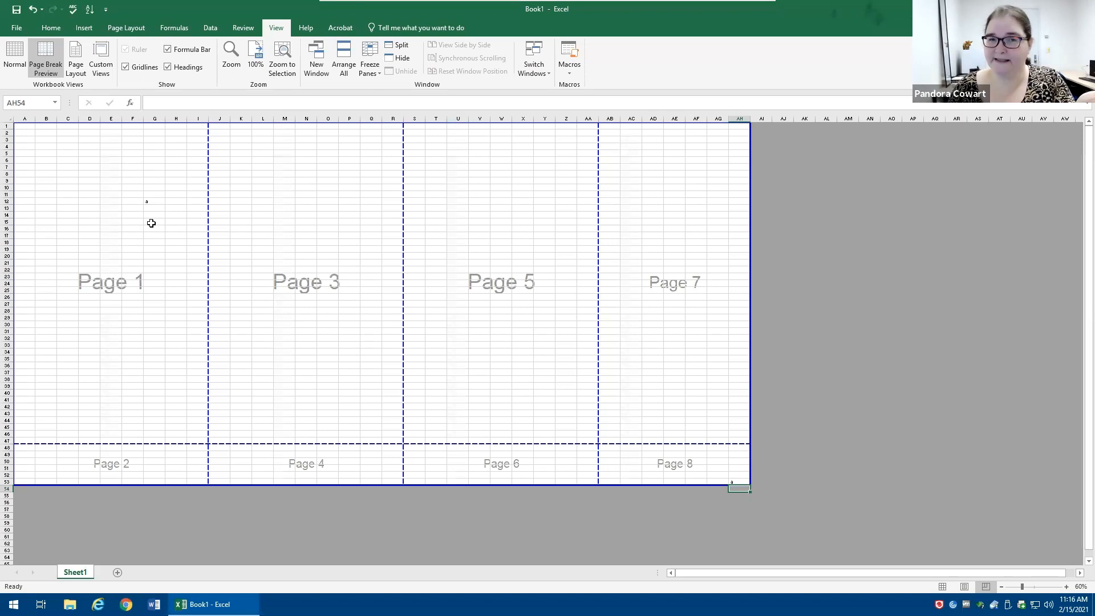
- Enter "a" in cell AN45 and clear that cell again
click(866, 426)
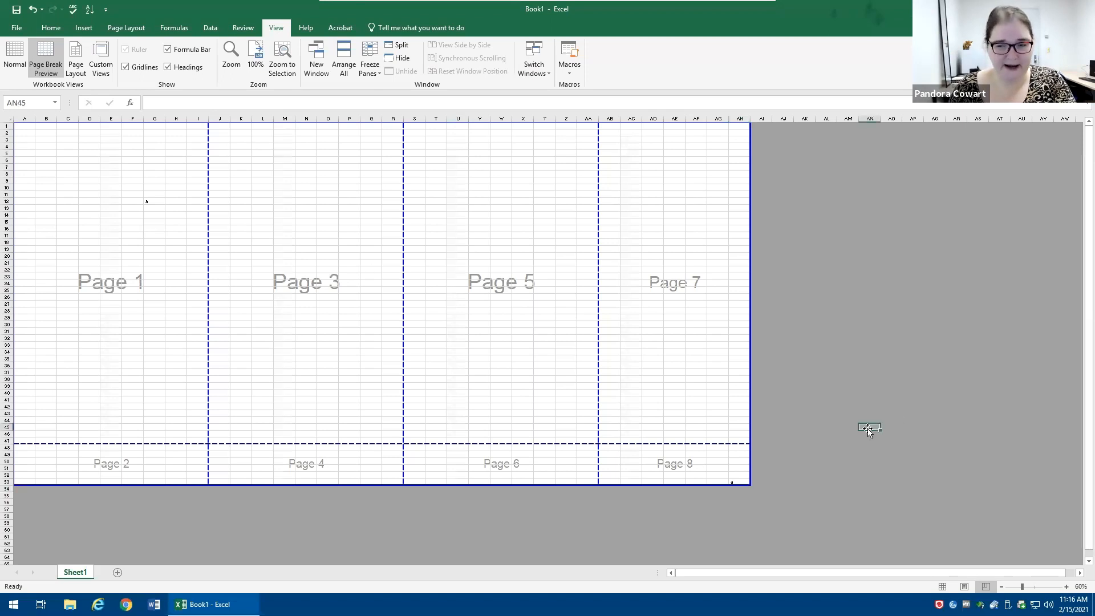
text(a)
key(Return)
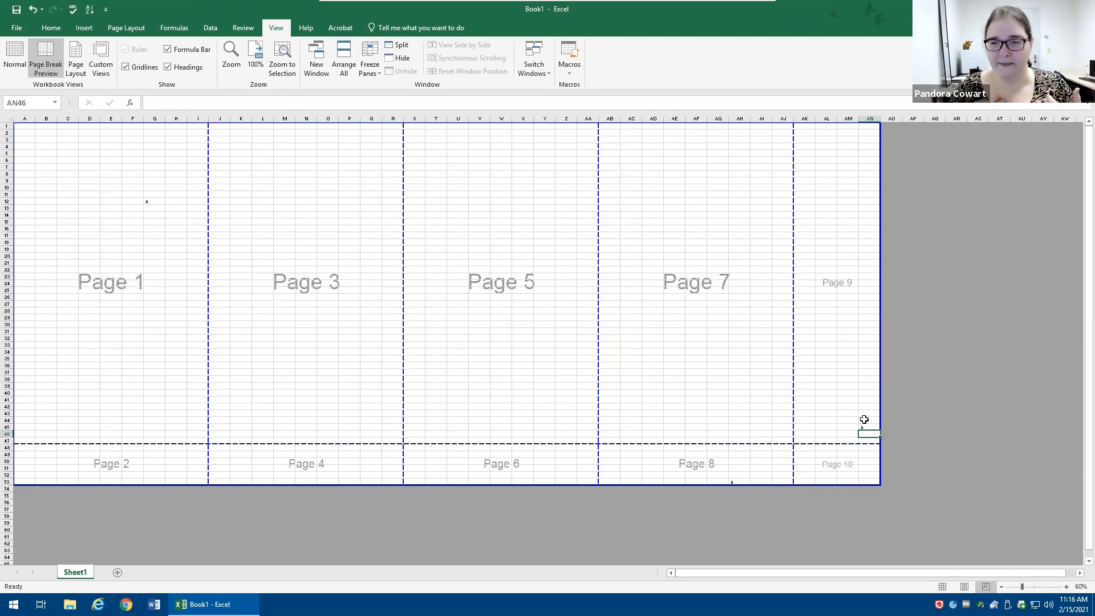
key(Up)
key(Delete)
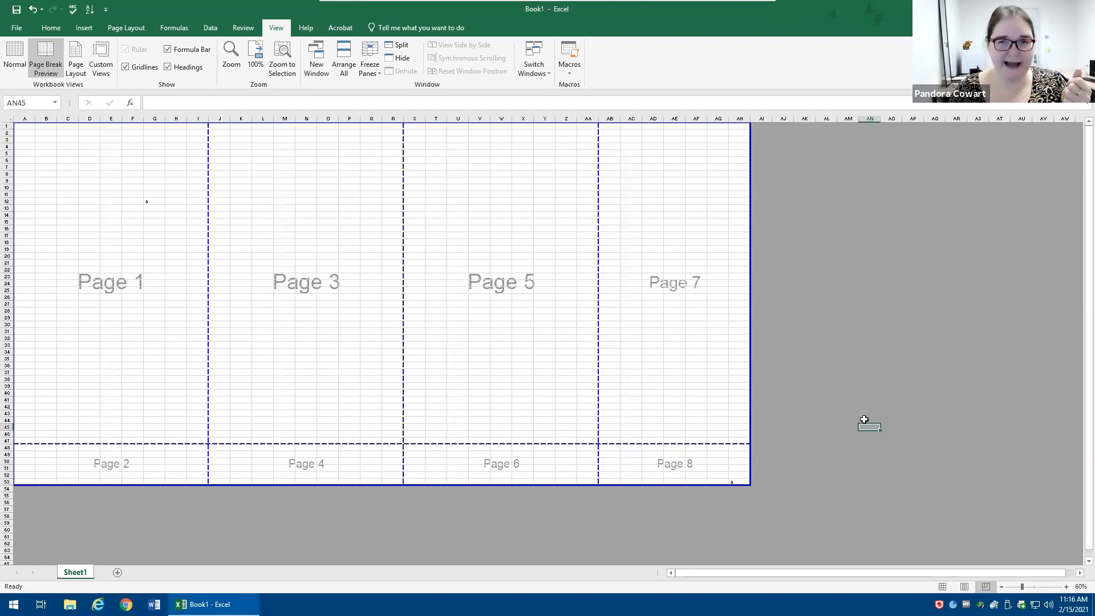
- Clear the entry in cell AH53
click(734, 483)
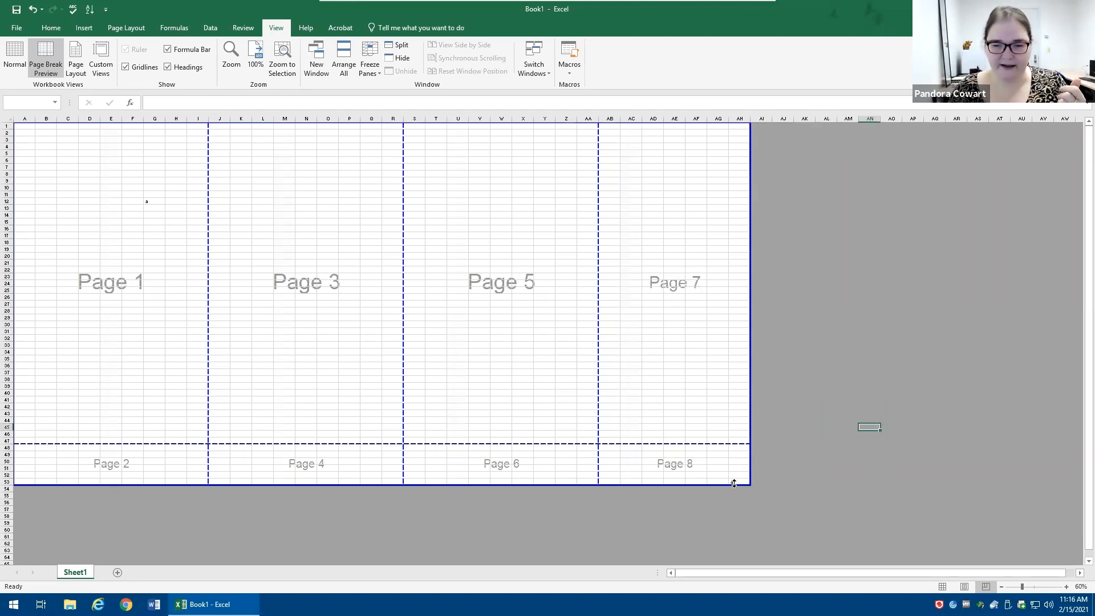
click(734, 482)
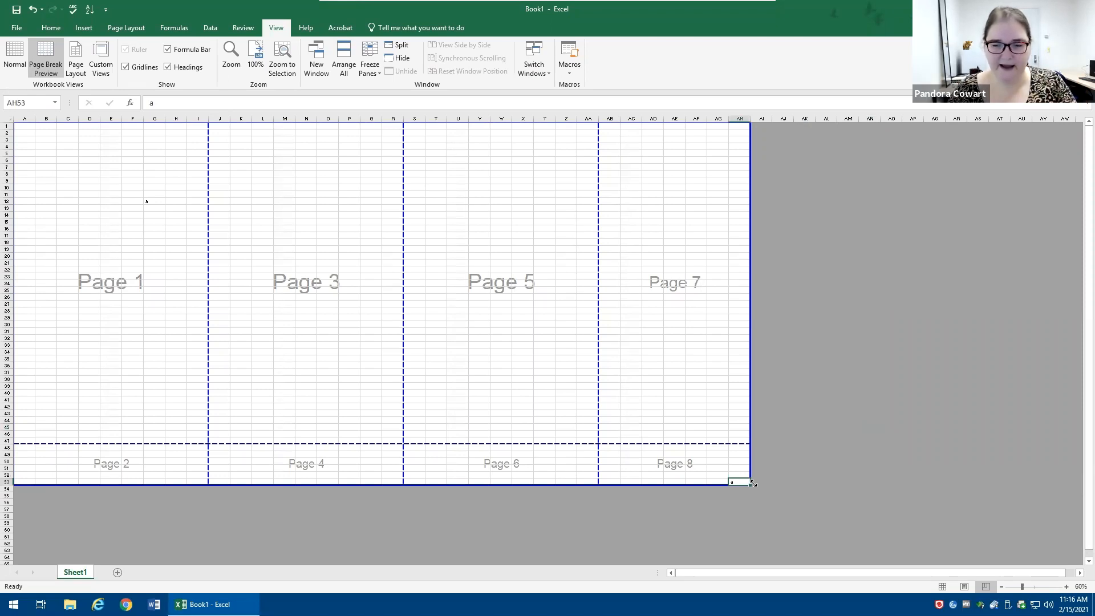
key(Delete)
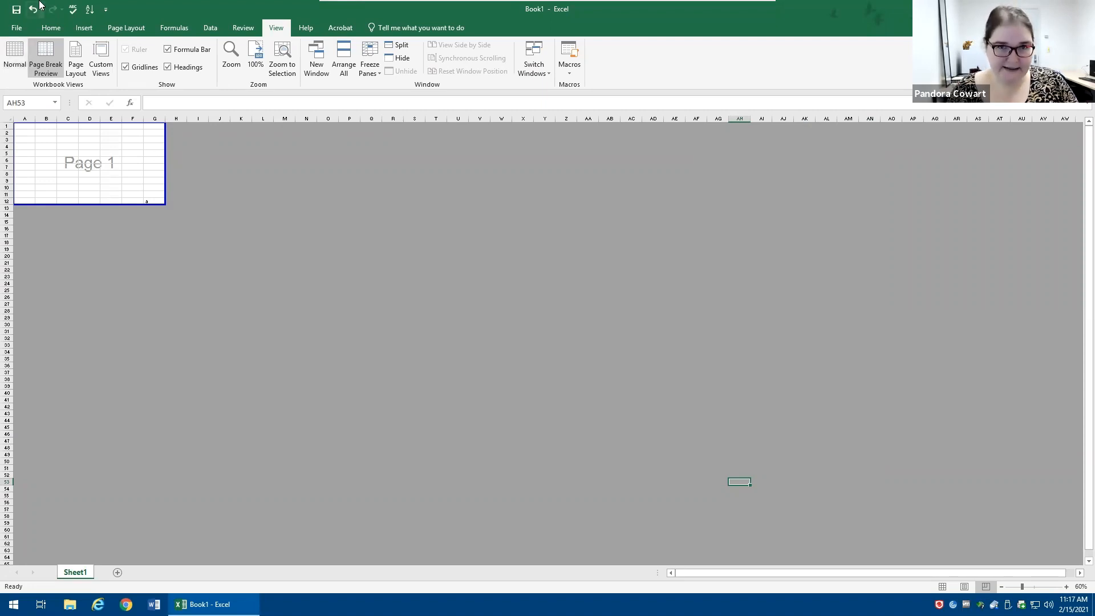
- Enter "a" in cell AE52 and clear that cell again
click(682, 475)
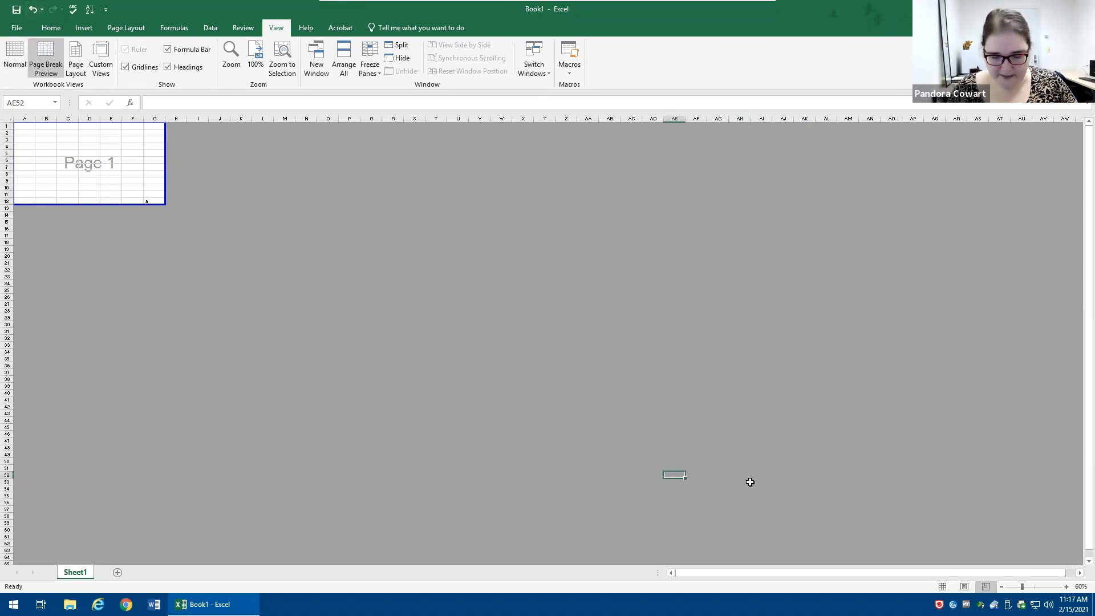
text(a)
key(Return)
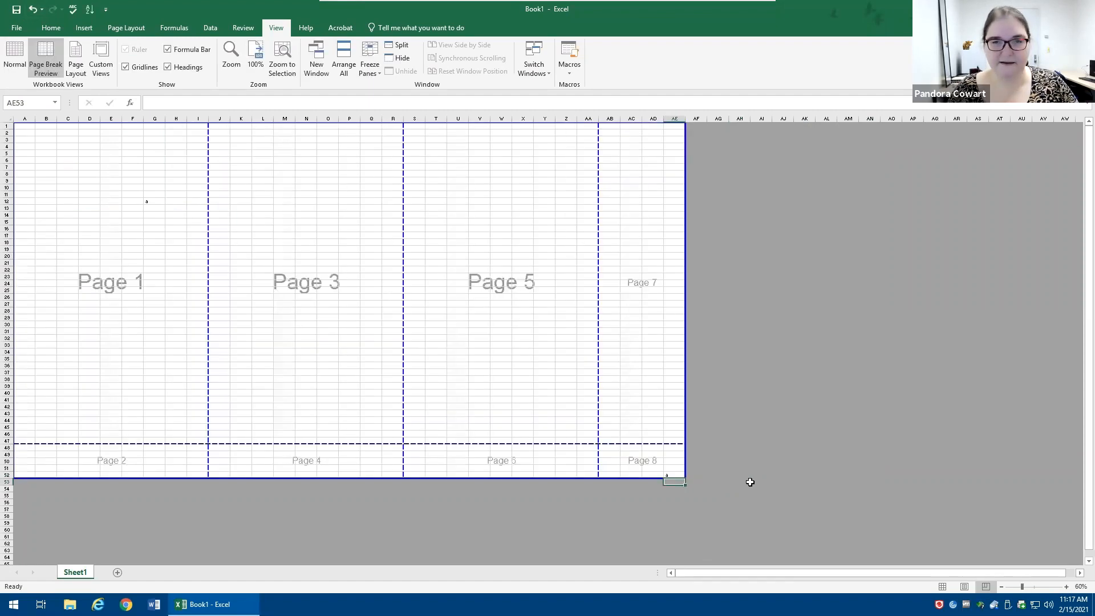
key(Up)
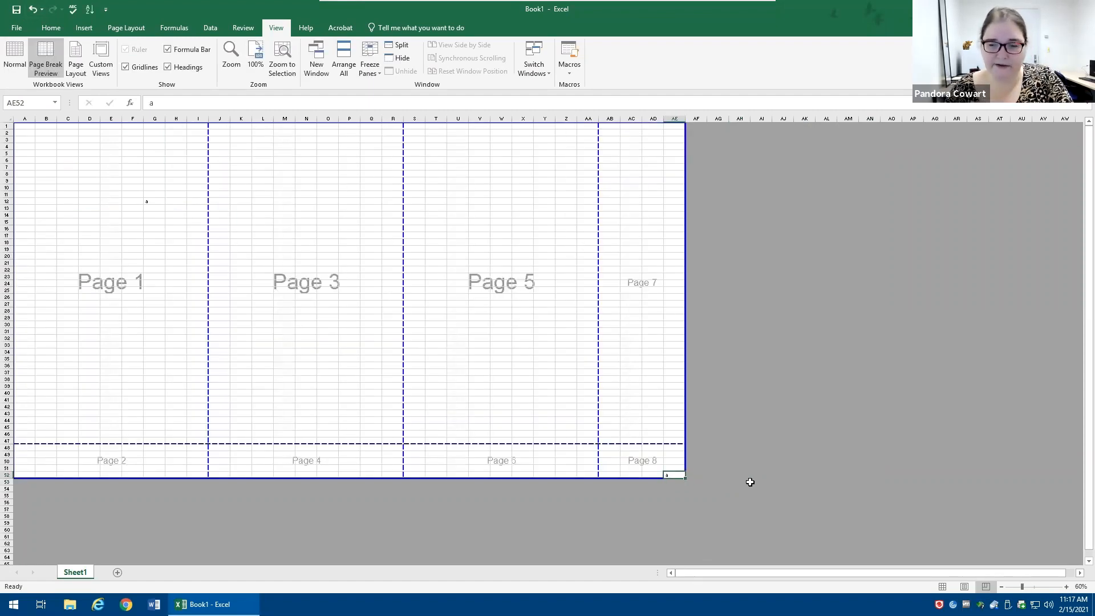
key(Delete)
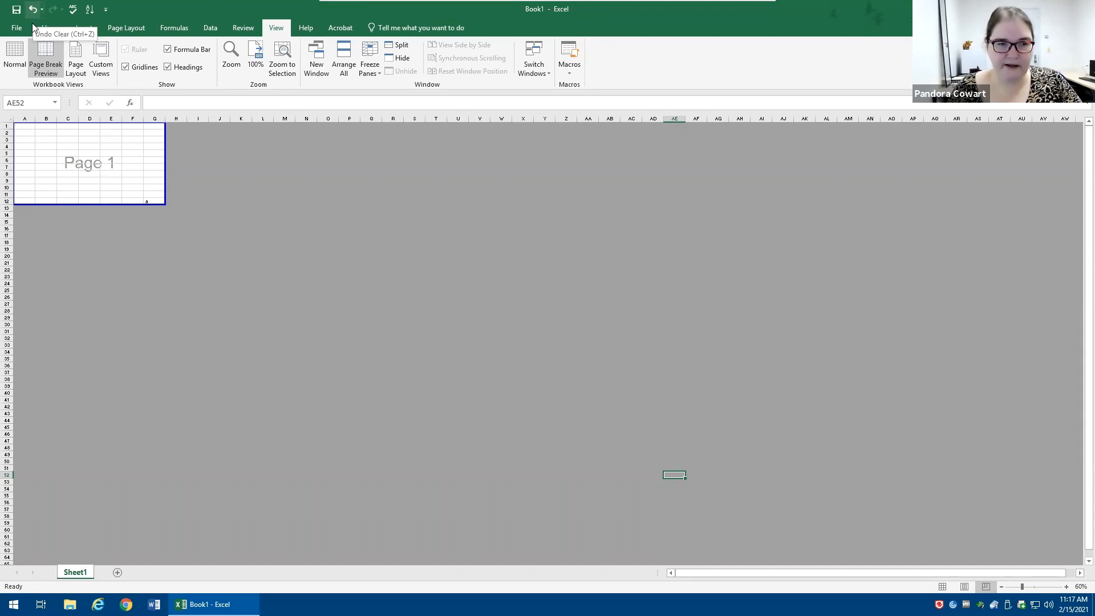
- Select the page area A1 to G12, followed by H17, and return the worksheet to Normal view
mouse_move(20, 125)
mouse_down()
mouse_move(122, 173)
mouse_move(148, 200)
mouse_up()
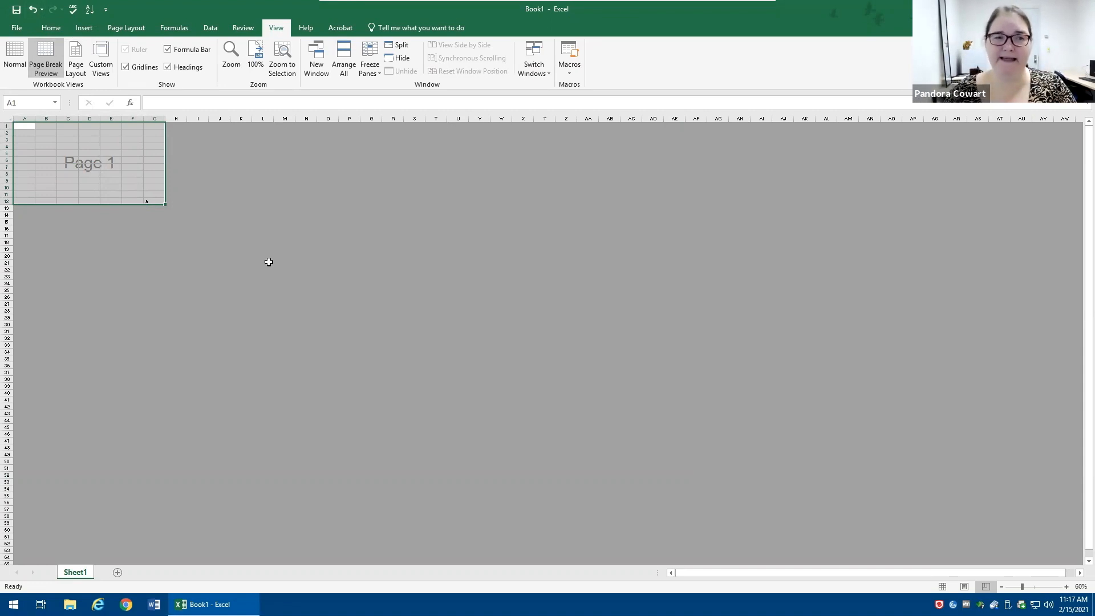
click(177, 235)
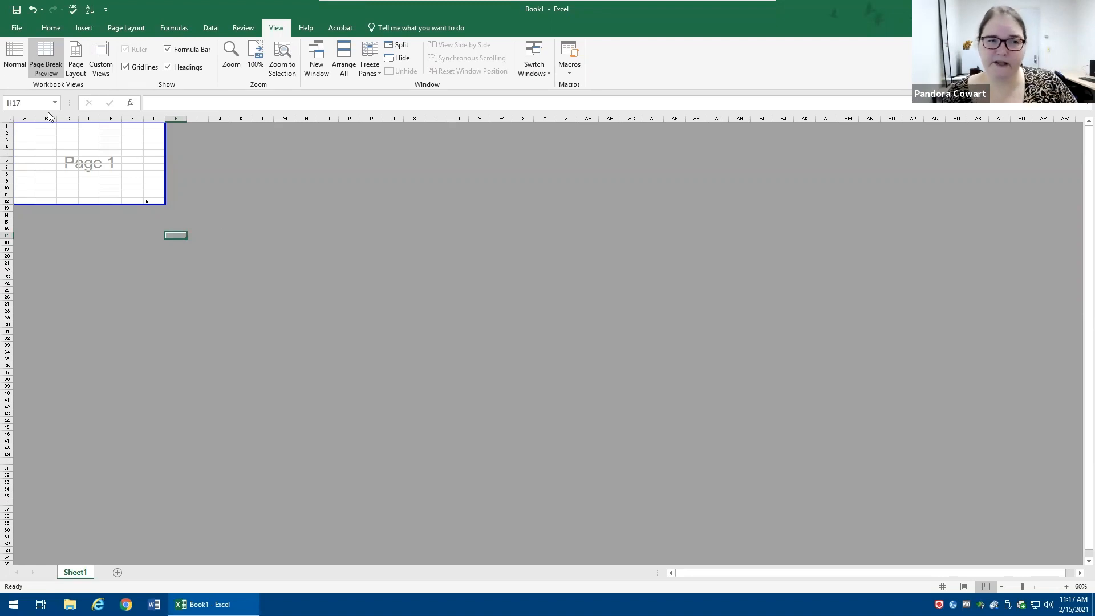
click(21, 70)
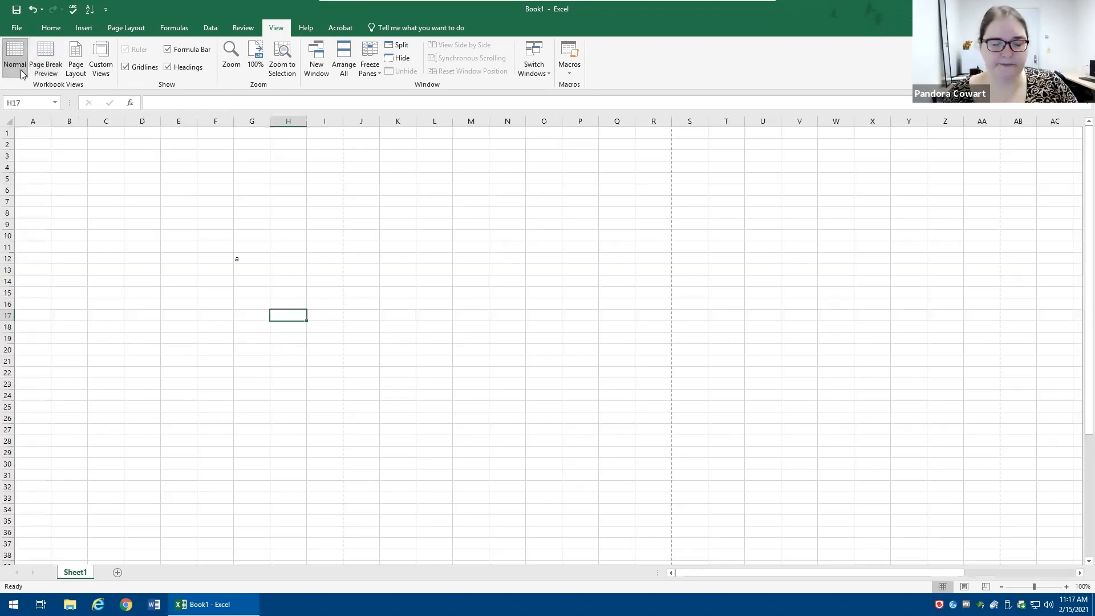
- Clear the entry in cell G12 and review the list of undoable actions without undoing any
click(261, 260)
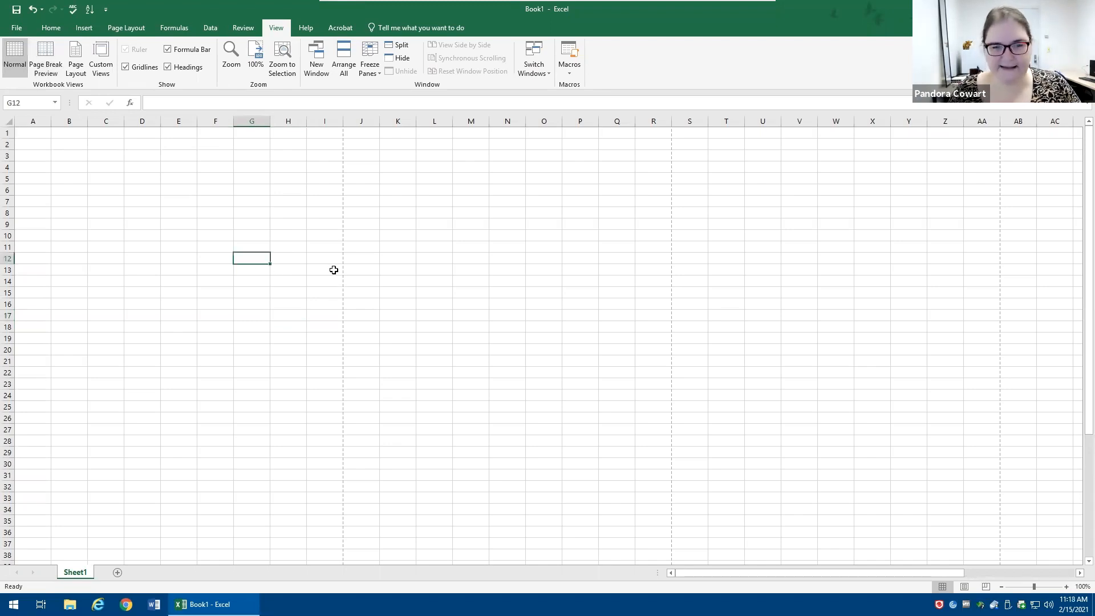
key(Delete)
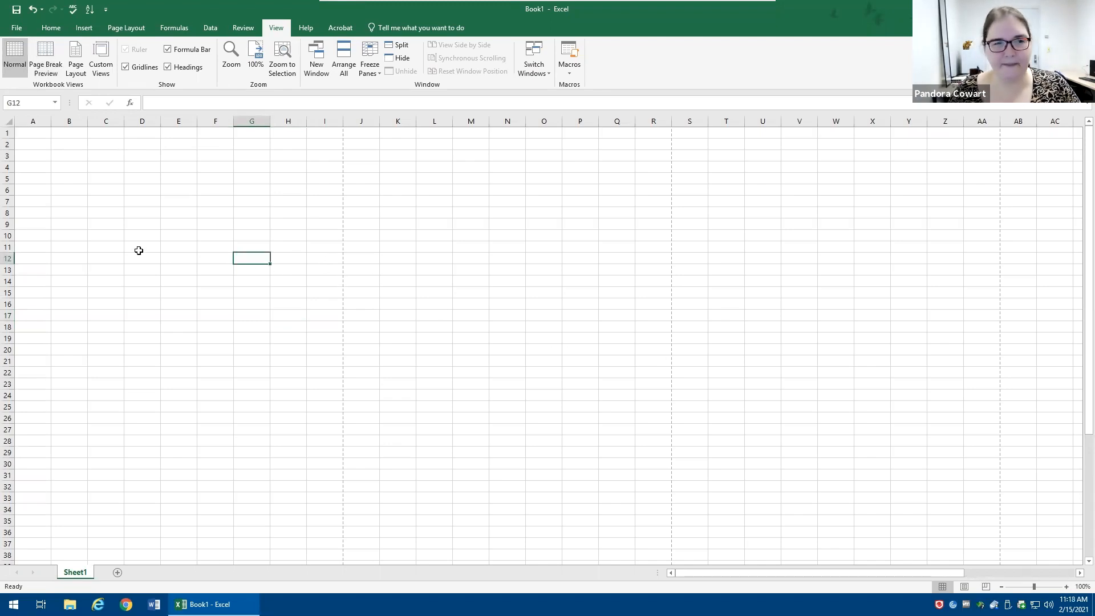
click(41, 10)
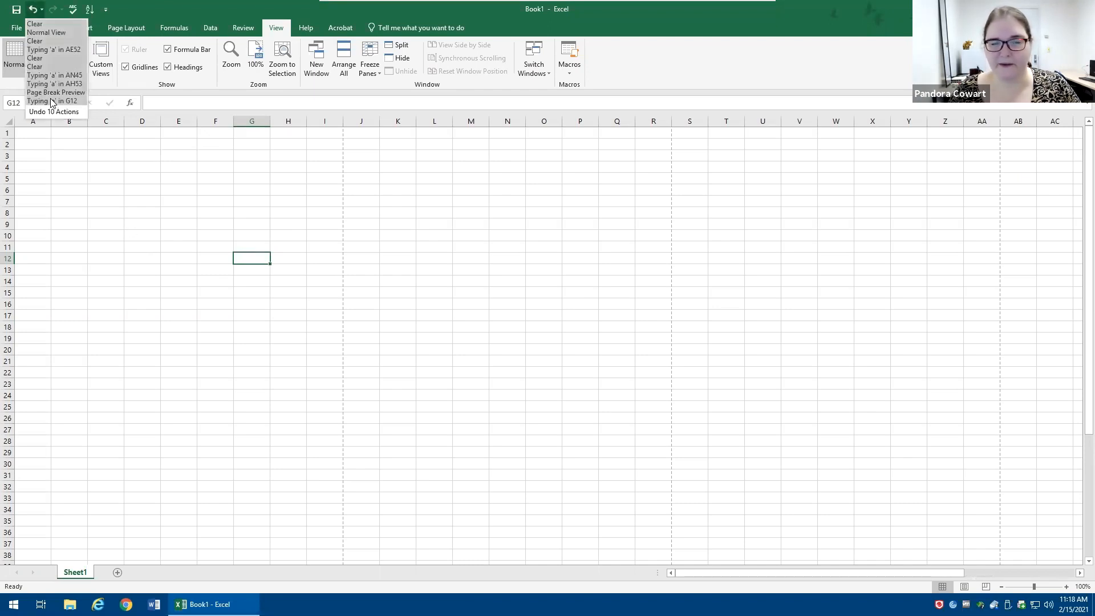
click(252, 248)
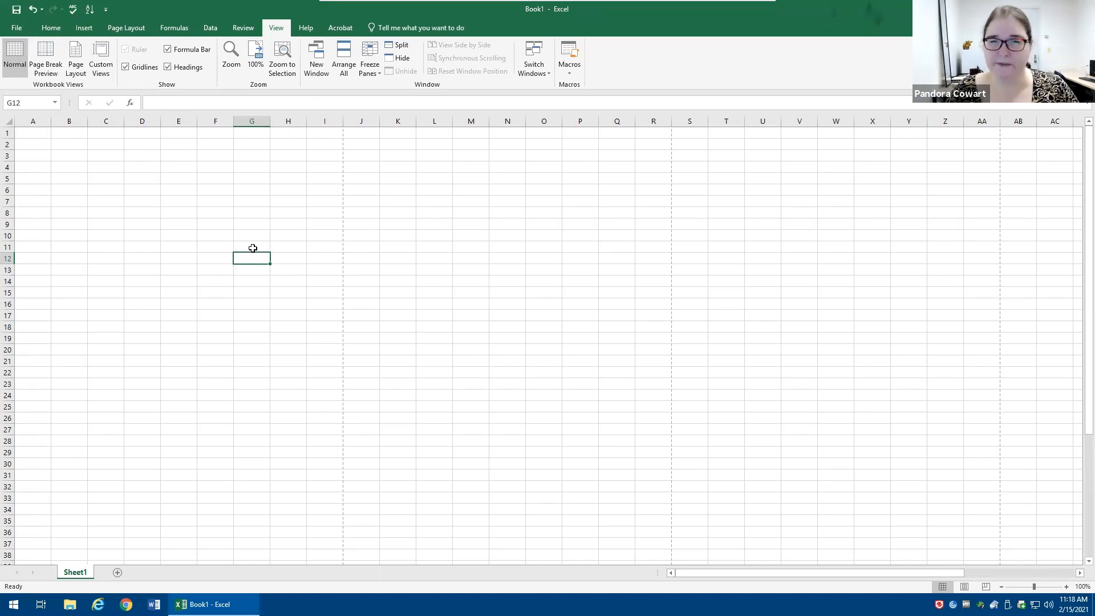
- Magnify the worksheet to 200% and return it to 100%
click(233, 64)
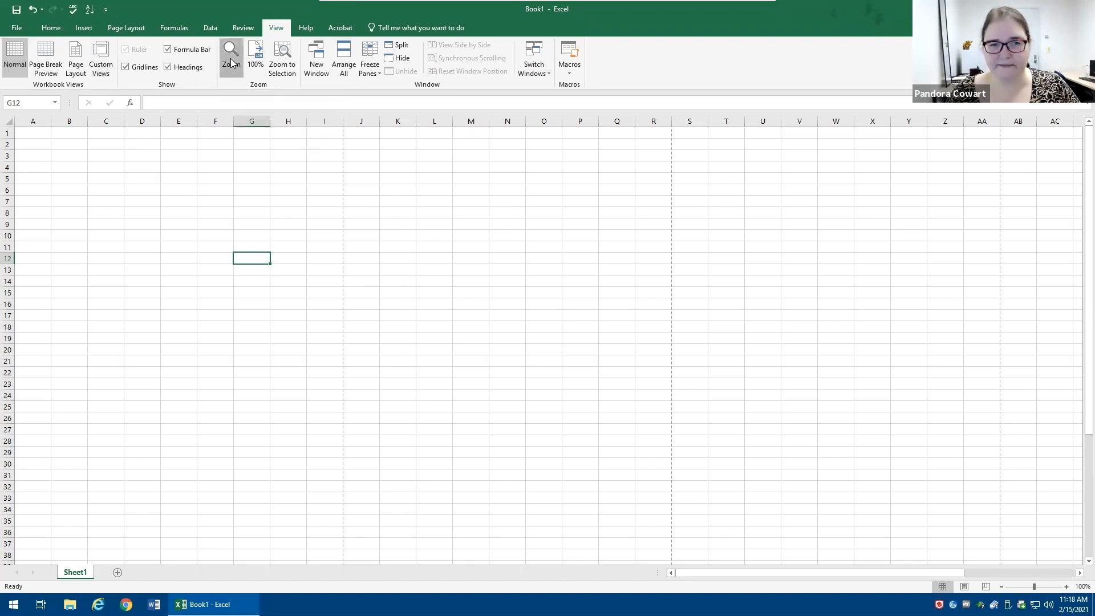
click(434, 266)
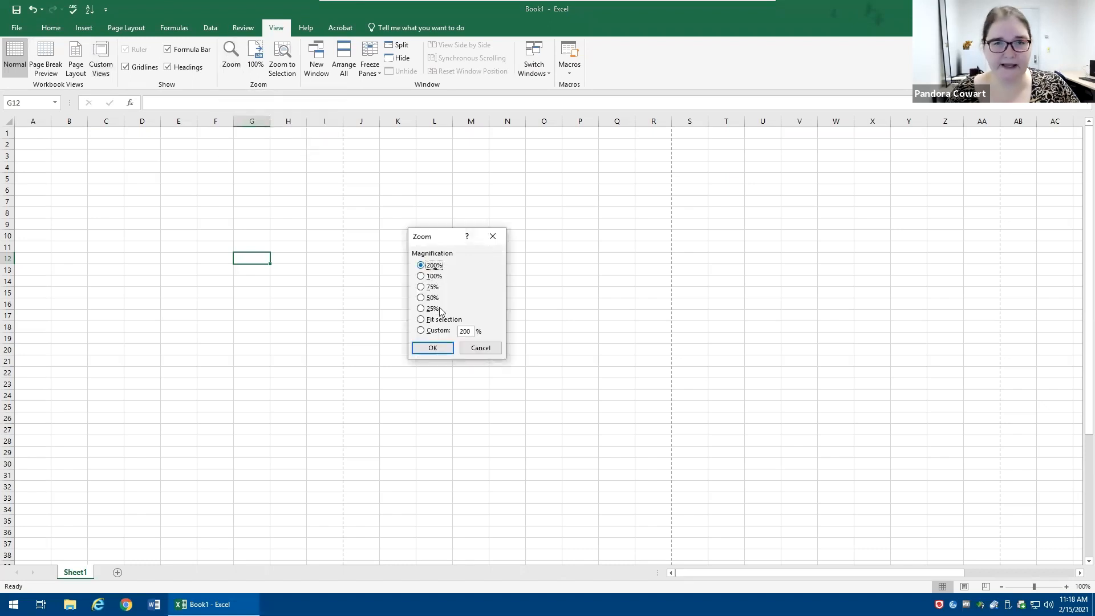
click(440, 348)
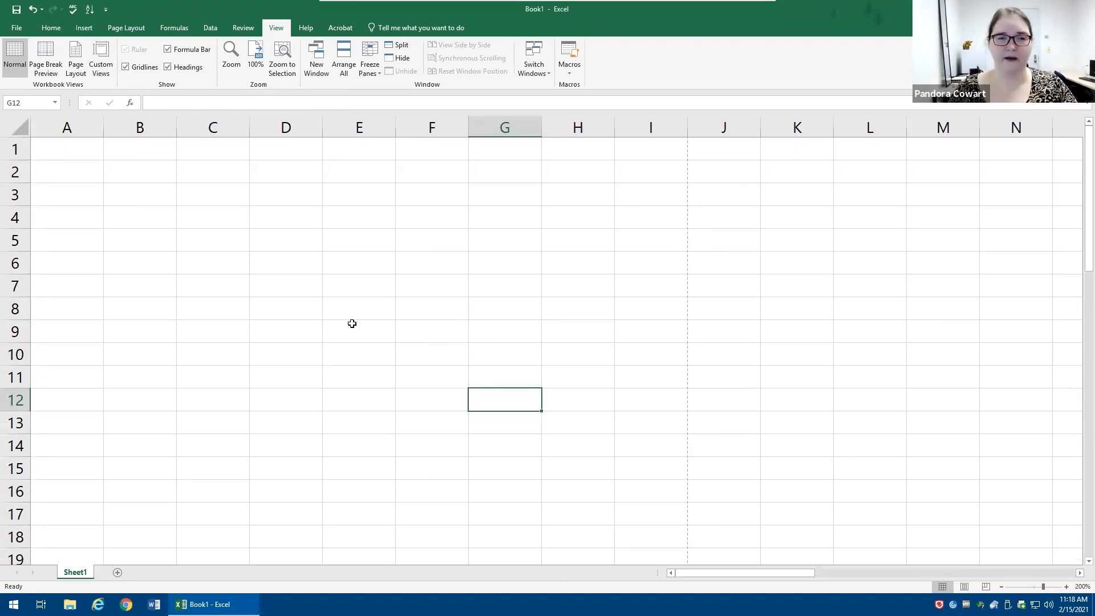
click(260, 68)
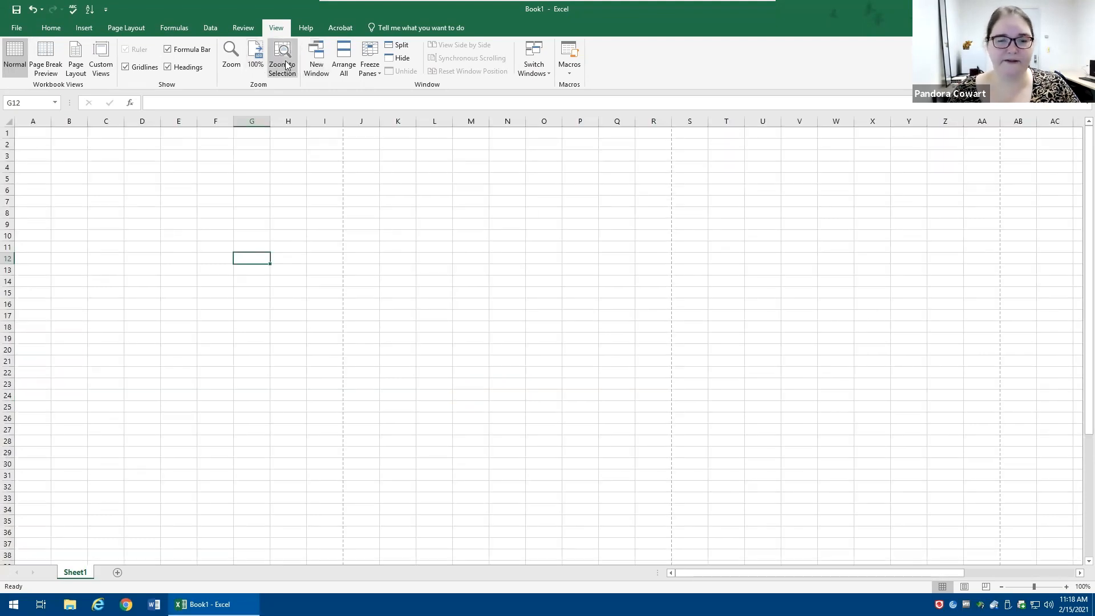
- Zoom the worksheet to fit the selected cell G12
click(287, 66)
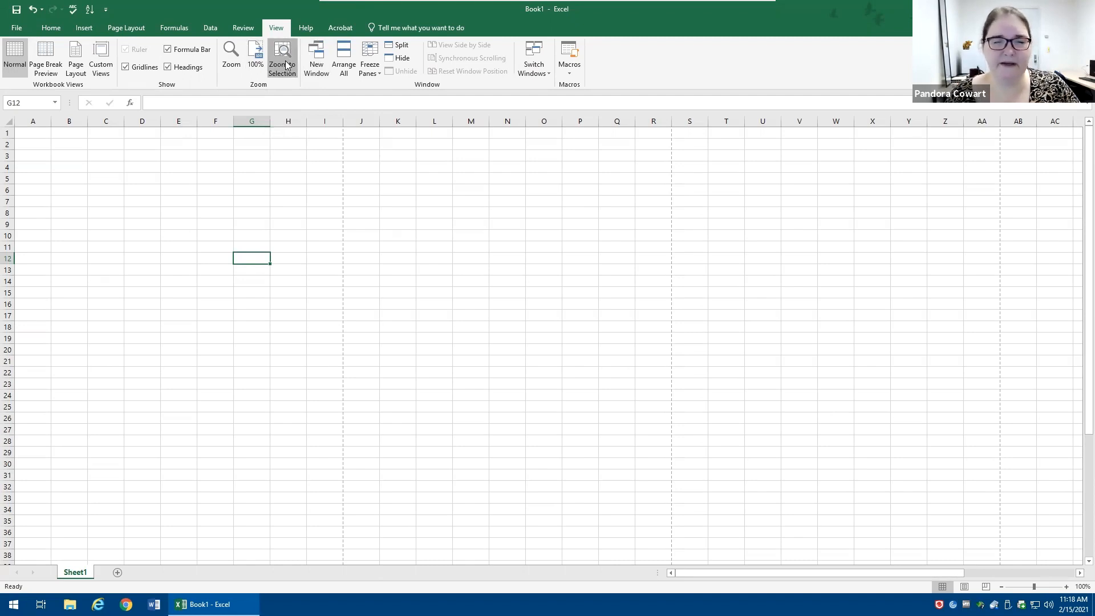
click(286, 65)
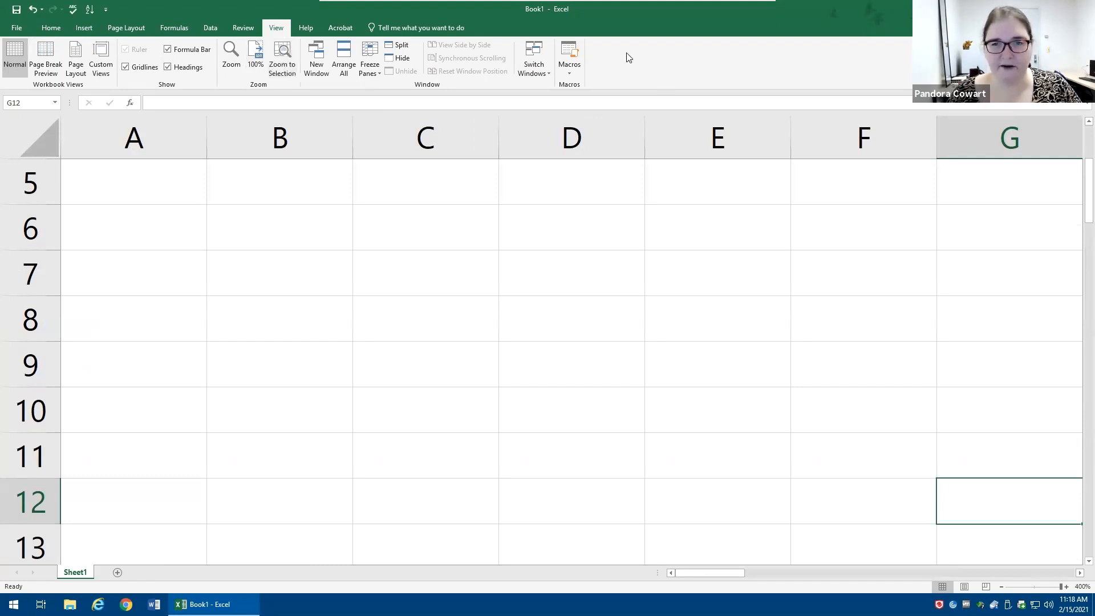
drag(720, 413, 1061, 573)
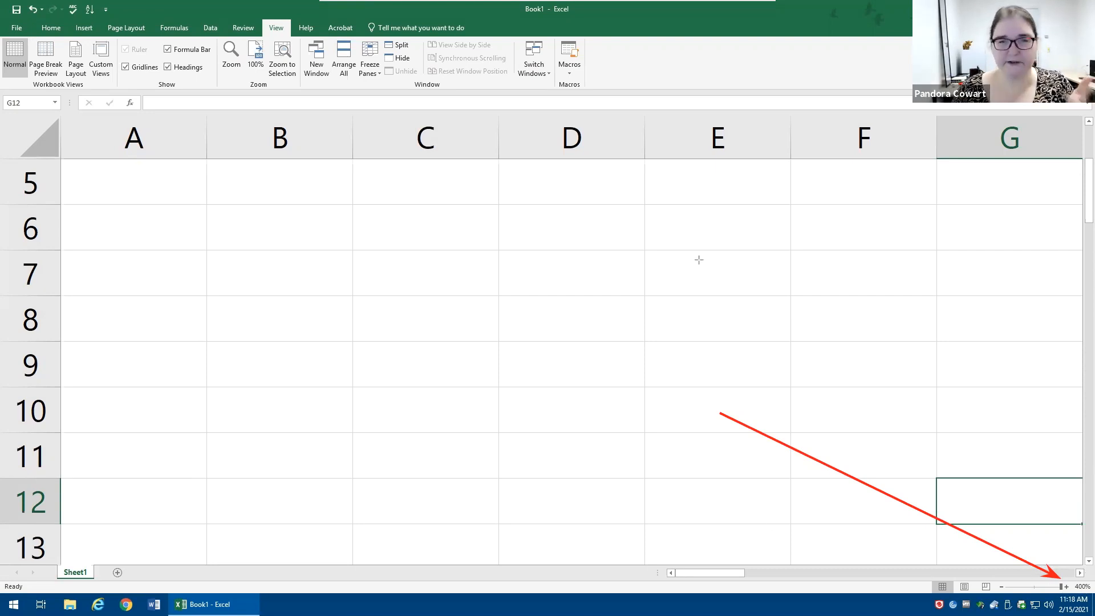
- Set the worksheet magnification to the preset 50%
click(1081, 587)
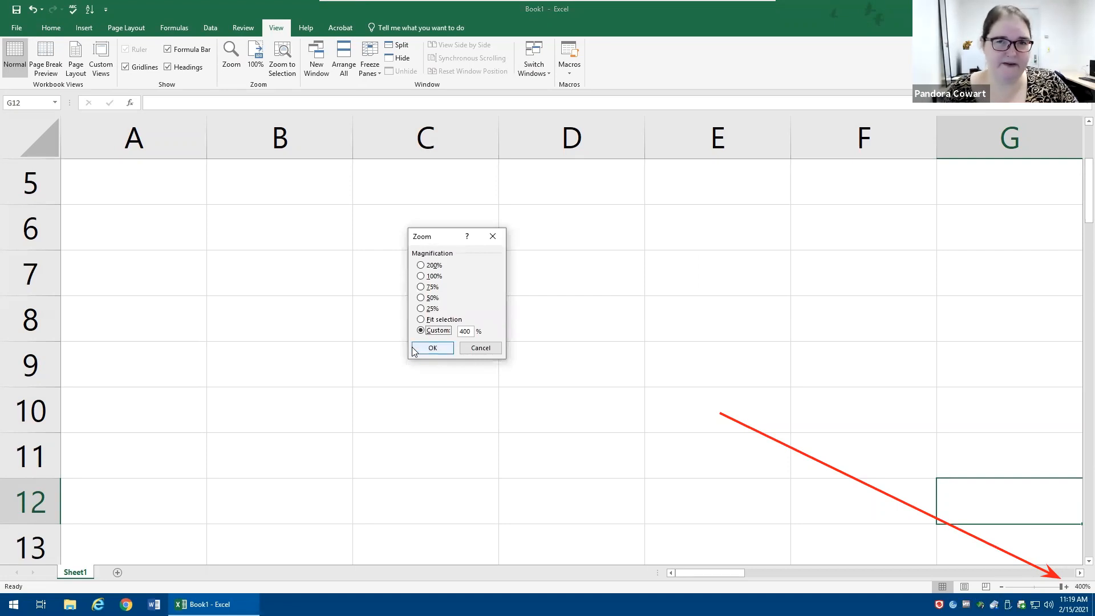
click(420, 297)
click(433, 348)
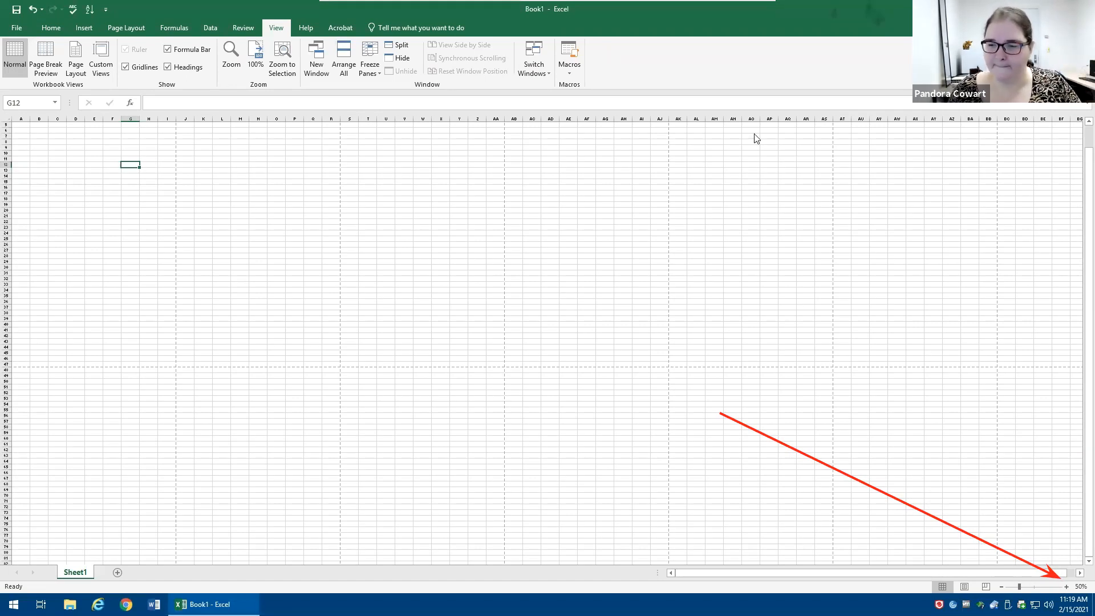
- Raise the worksheet zoom in steps to 110% and lower it back to 50%
click(1066, 586)
click(1066, 586)
click(1065, 587)
click(1065, 586)
click(1065, 586)
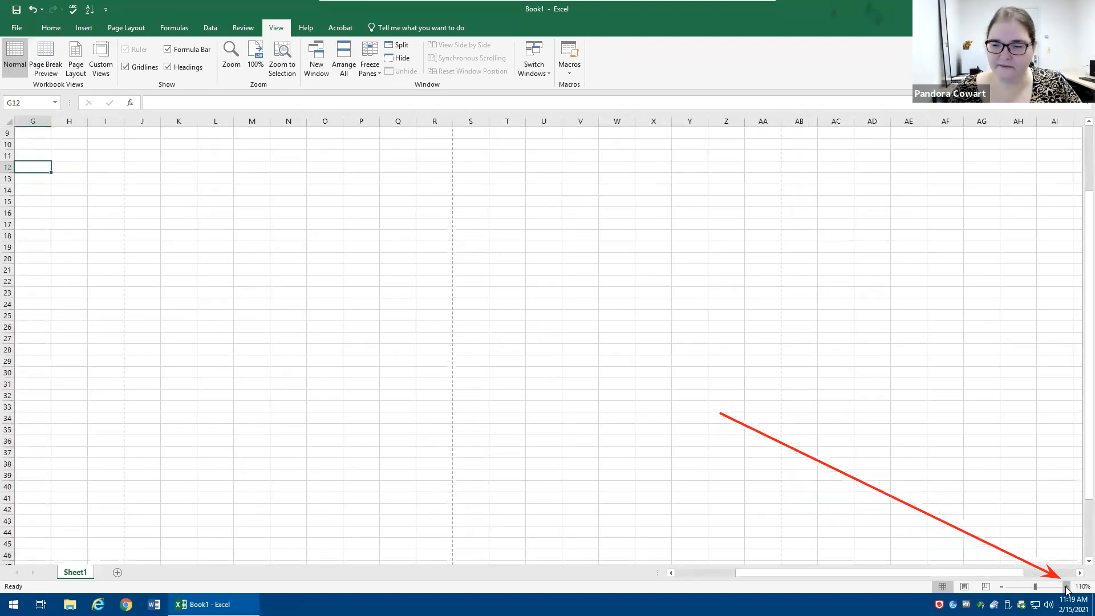
click(1001, 587)
click(1001, 587)
click(1001, 586)
click(1001, 587)
click(1001, 587)
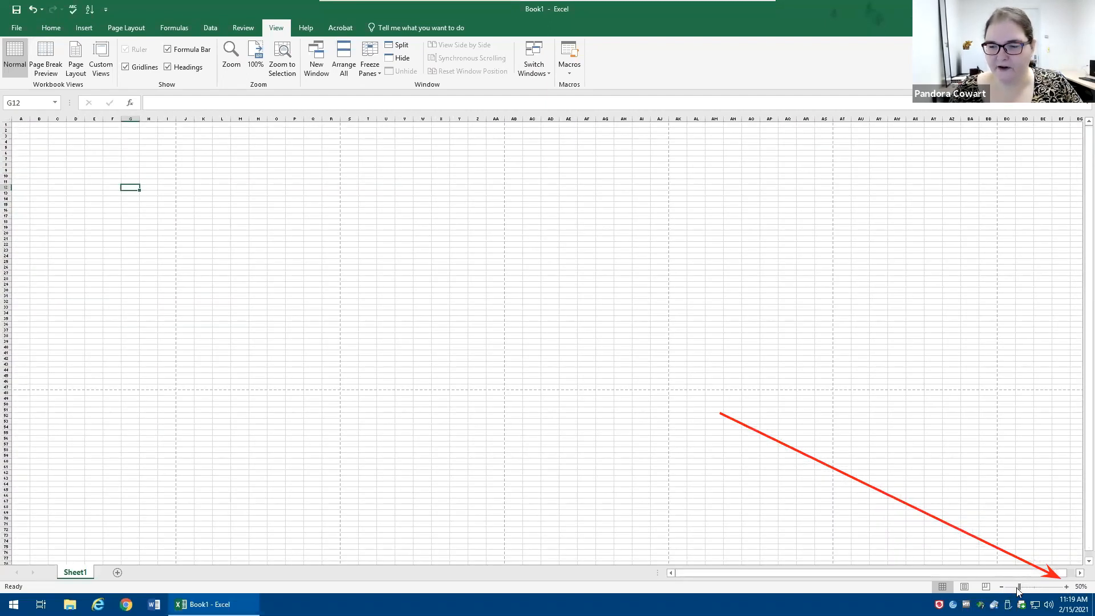
- Vary the worksheet zoom through 48%, 42% and 71%, and bring it back to 100%
click(1018, 587)
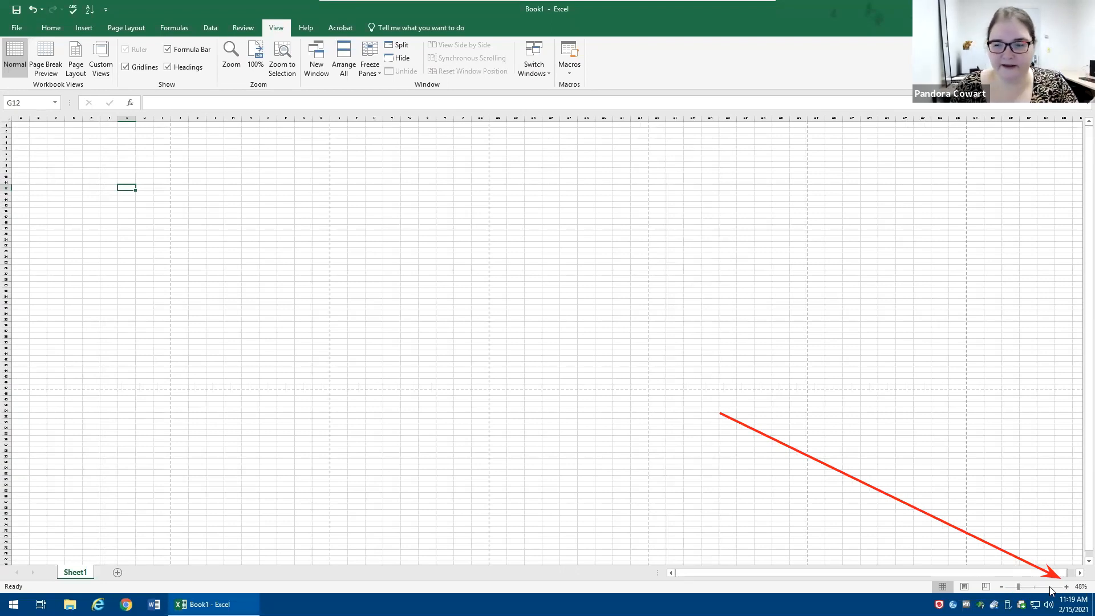
click(1015, 587)
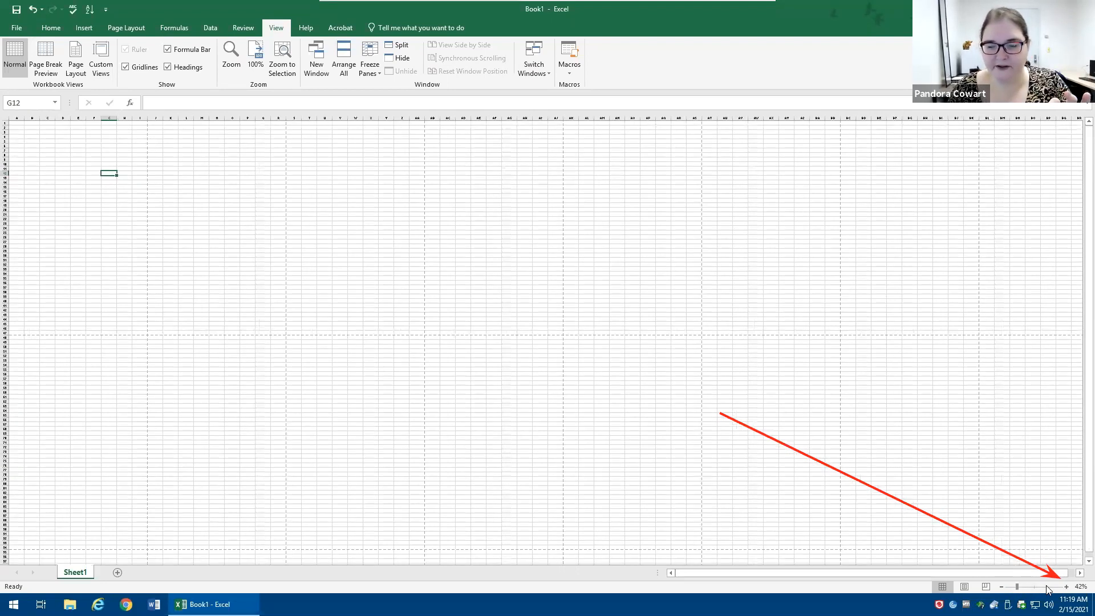
click(1037, 587)
drag(1037, 587, 1026, 597)
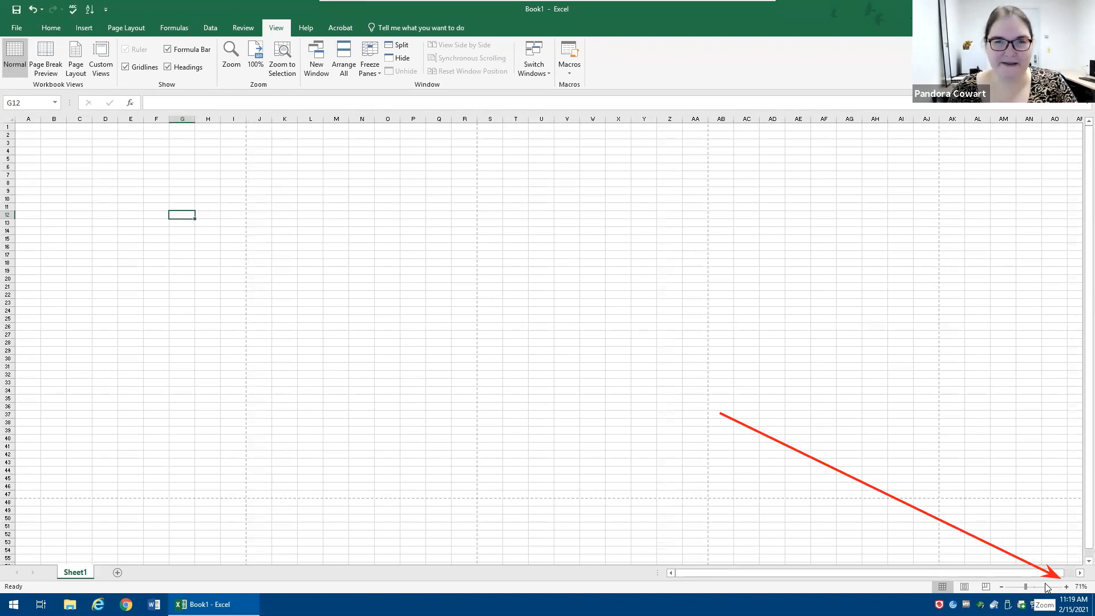
click(1065, 589)
click(1065, 588)
click(1065, 589)
- Set a custom worksheet magnification of 150%
click(1081, 586)
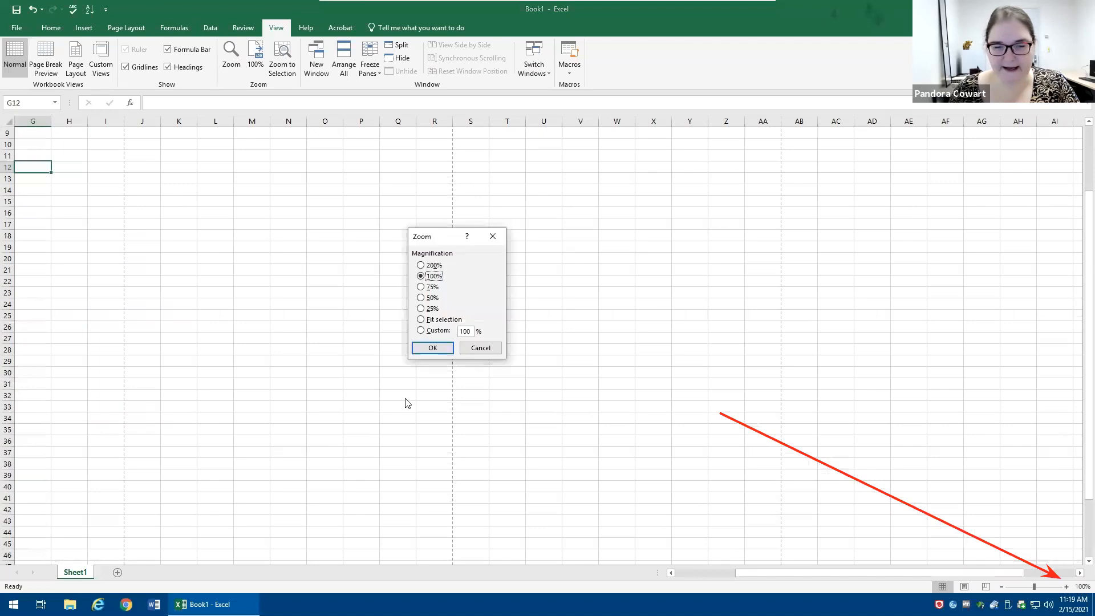
double_click(469, 333)
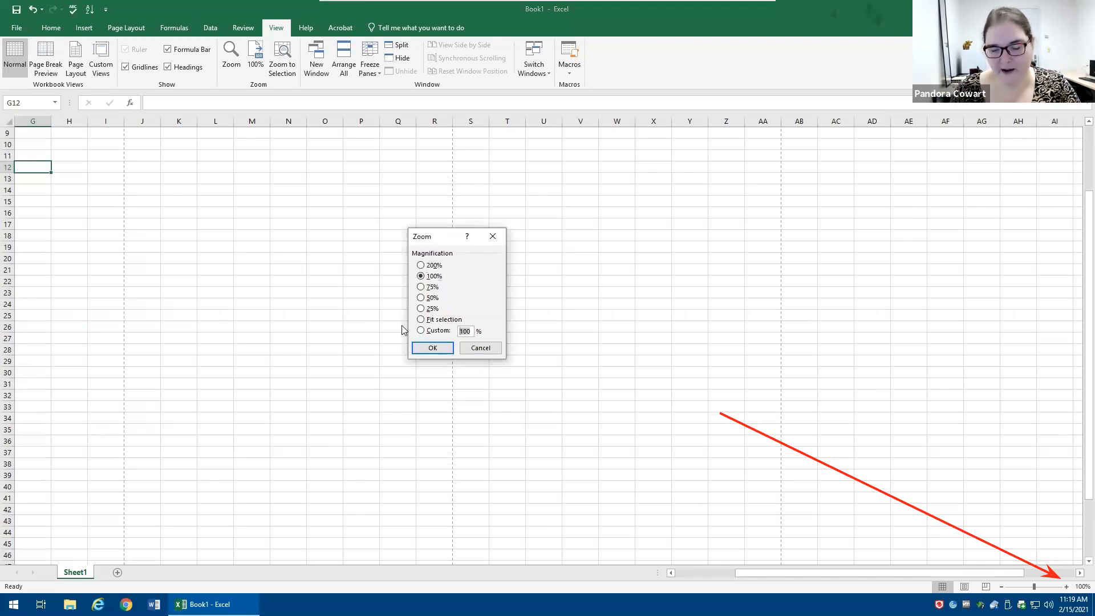
key(Right)
key(BackSpace)
key(BackSpace)
key(BackSpace)
text(150)
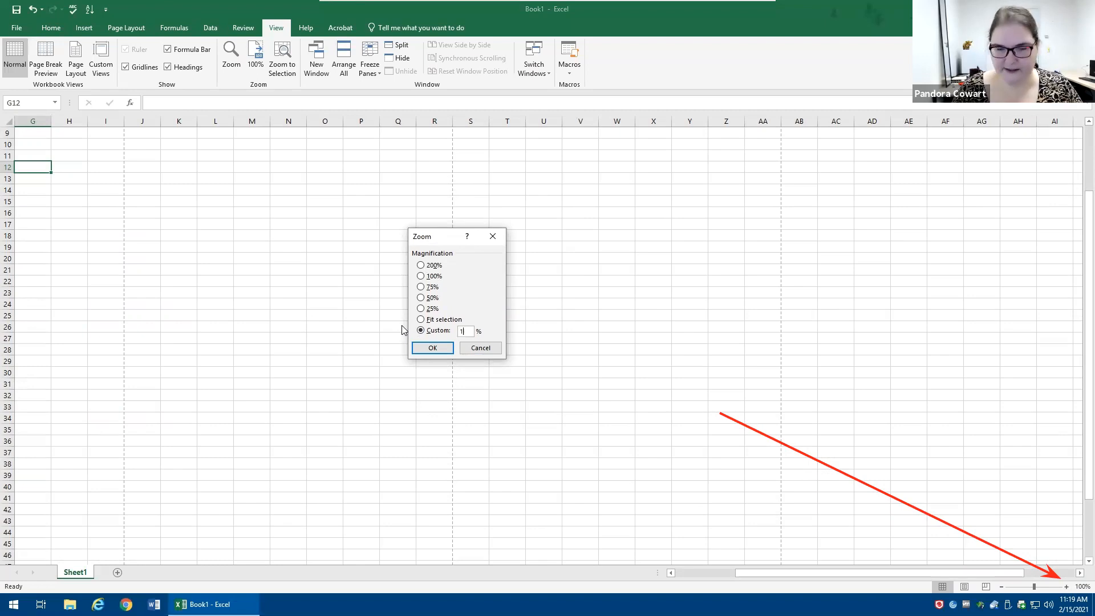
click(426, 349)
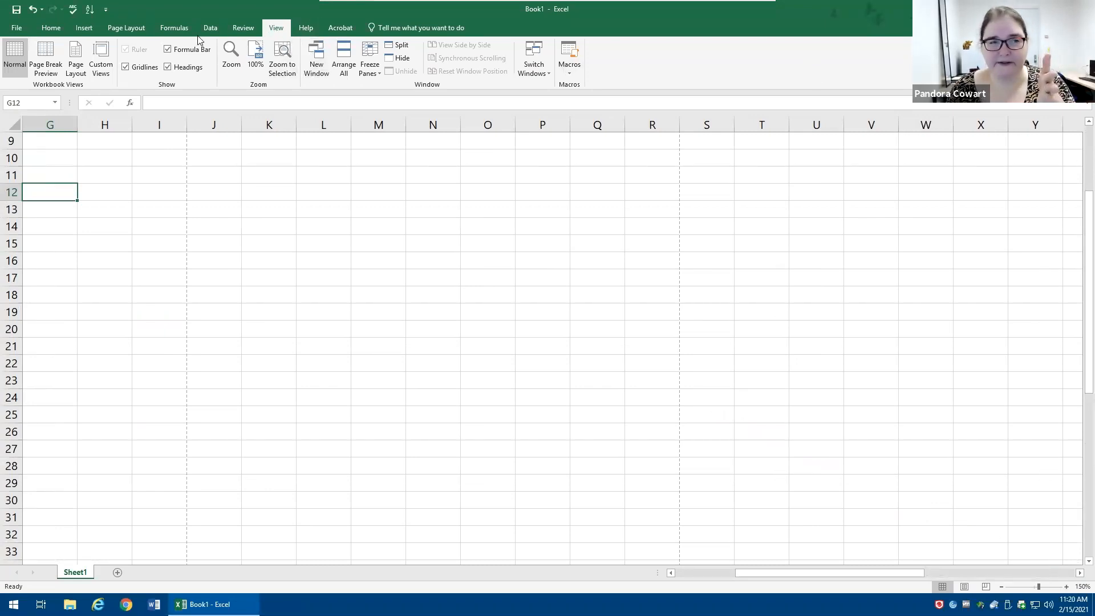
- Show the Home commands and jump to cell A1
click(51, 32)
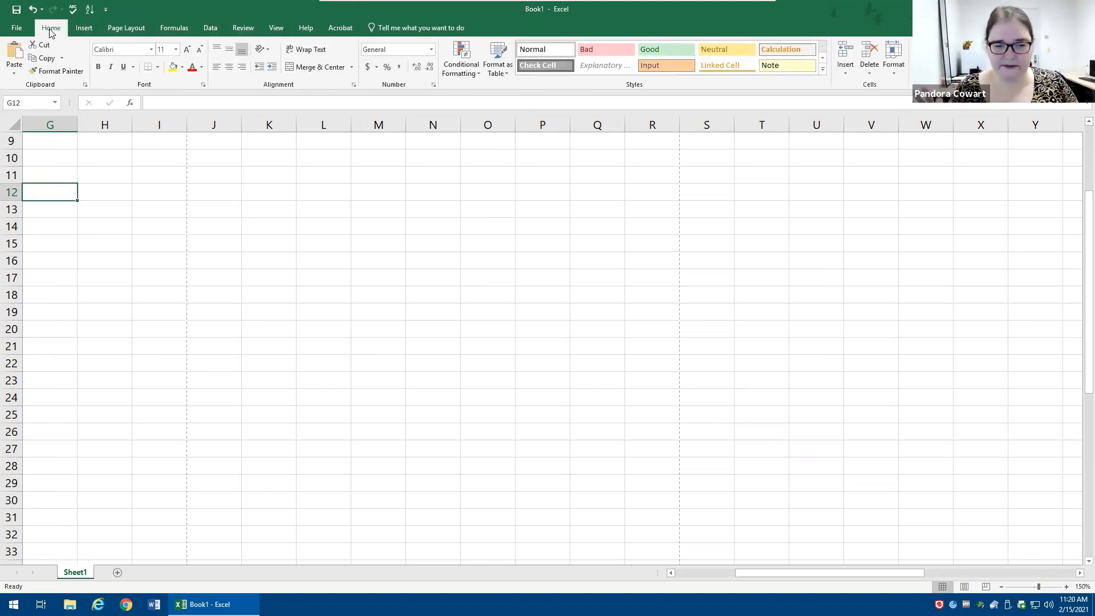
key(ctrl+Home)
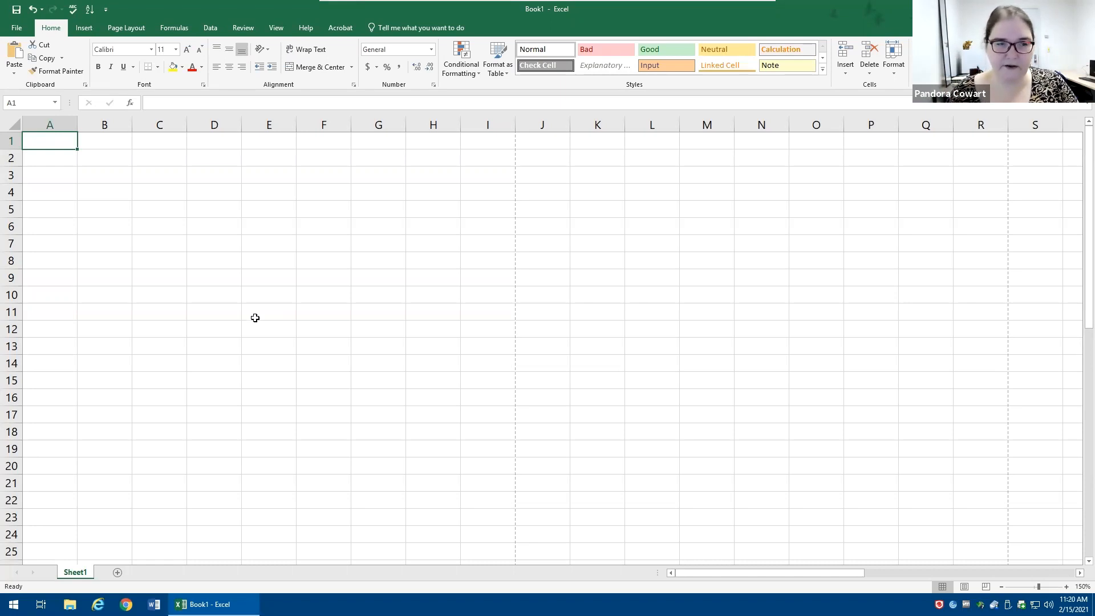
- Zoom the worksheet in to 250% and back out to 220%
ctrl+scroll(255, 318, up, 6)
ctrl+scroll(255, 318, up, 1)
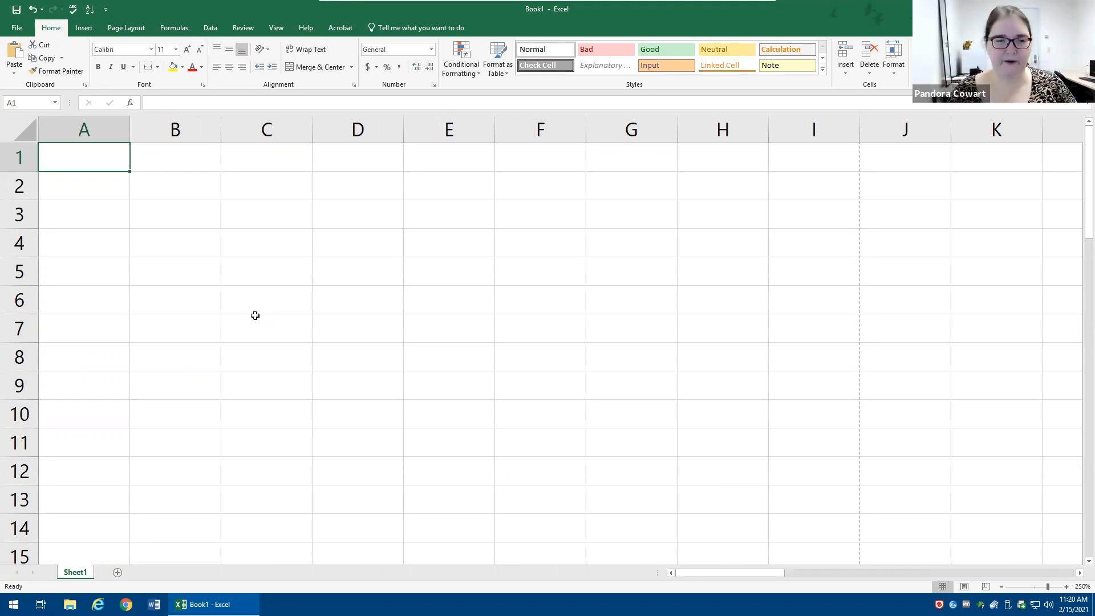
scroll(247, 296, down, 2)
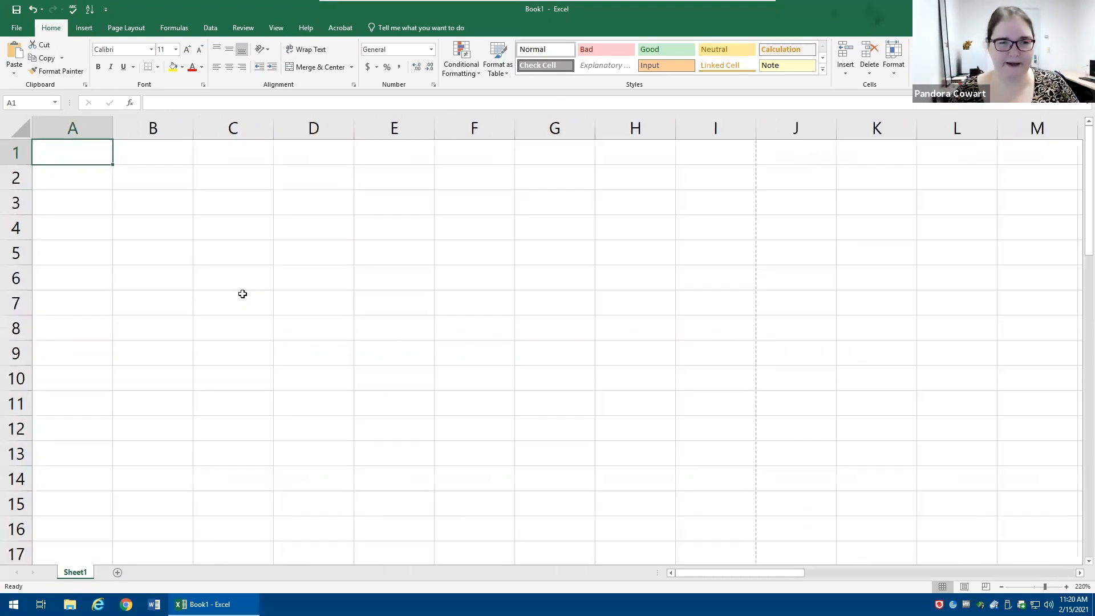
- Select cell B2, move down cell by cell to B5 and back up to B2
click(166, 183)
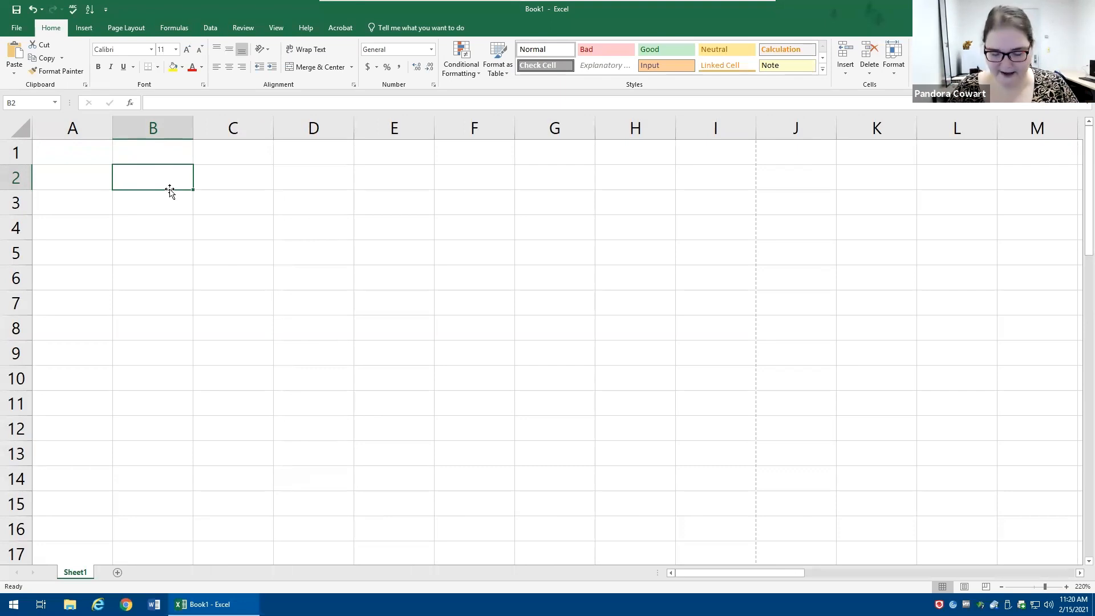
key(Down)
key(Down)
key(Down)
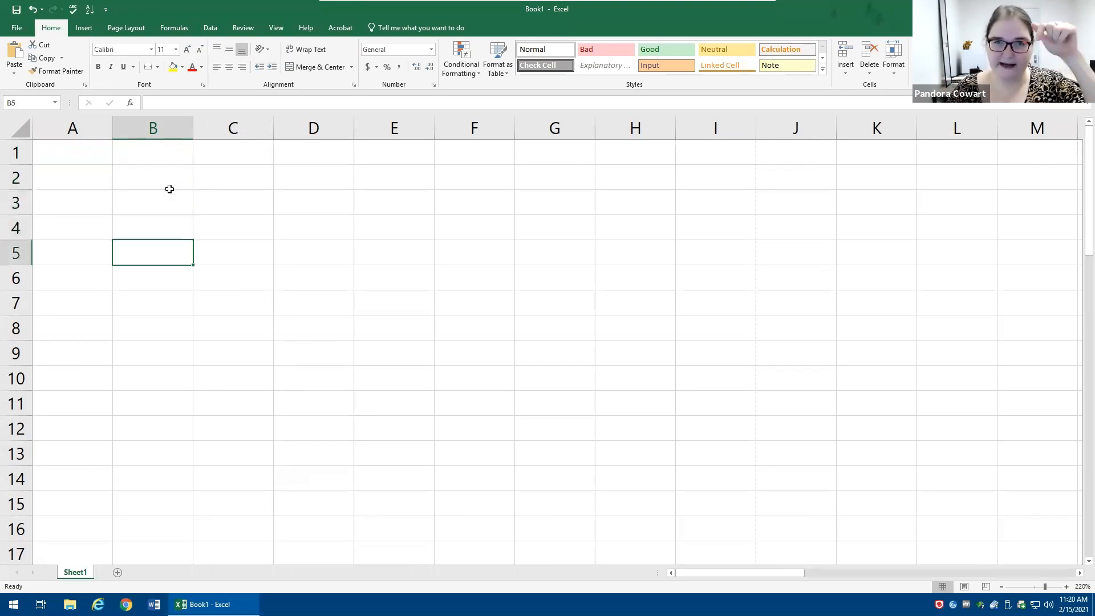
key(Up)
key(Up)
key(Up)
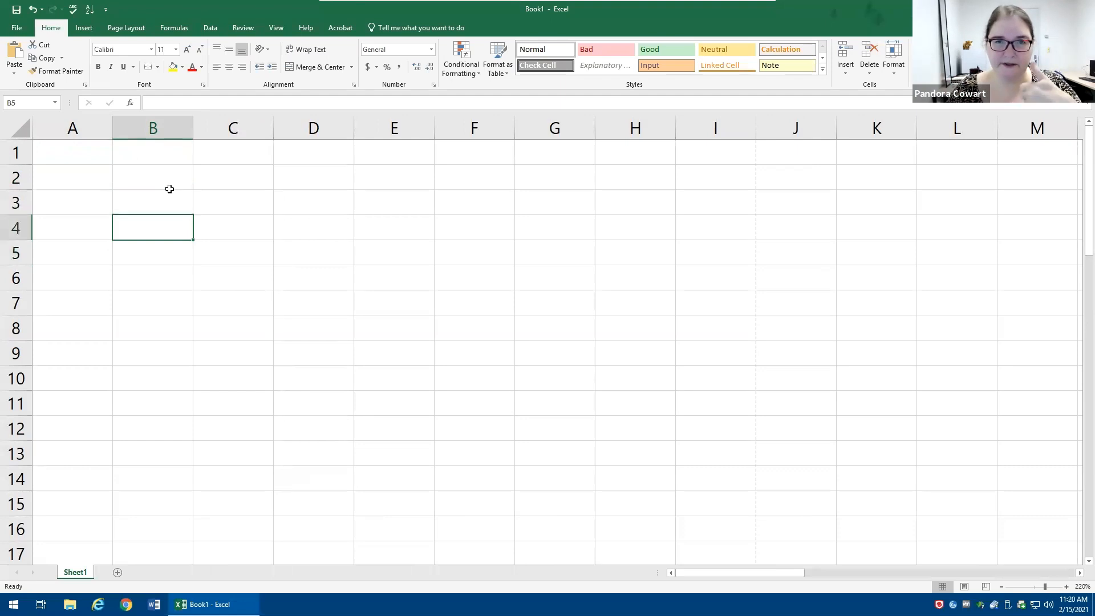
- Move the selection along row 2 to H2 and back to D2, one cell at a time
key(Right)
key(Right)
key(Right)
key(Right)
key(Right)
key(Right)
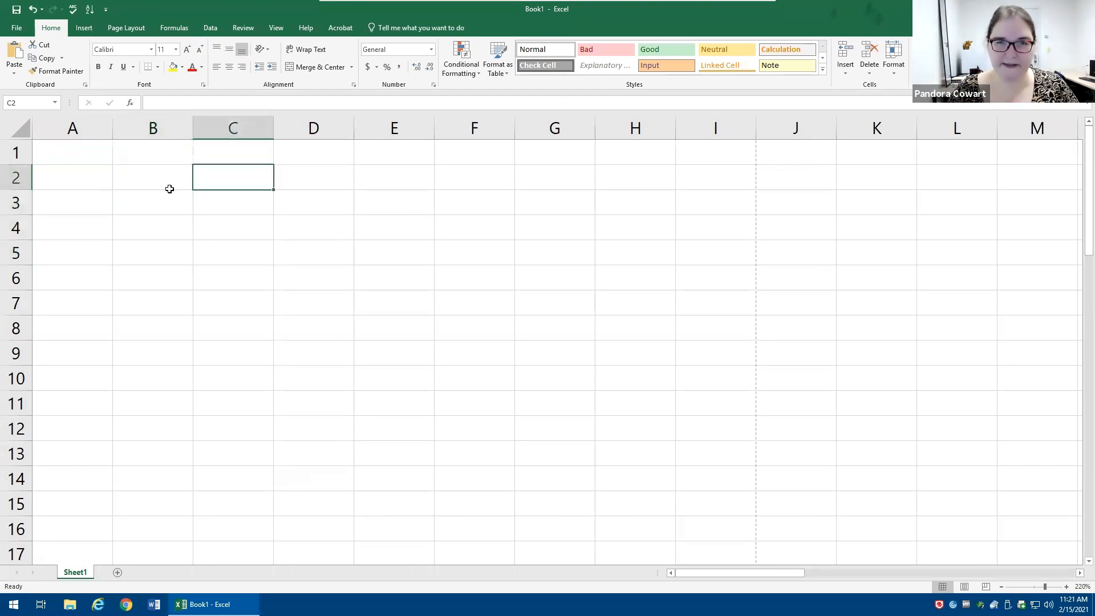
key(Left)
key(Left)
key(Left)
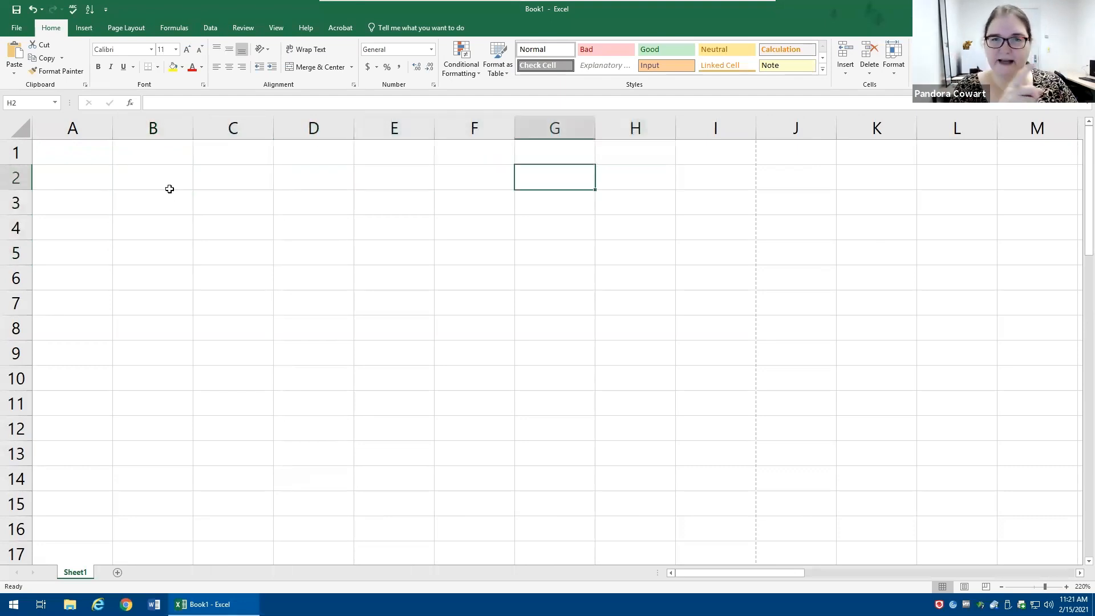
key(Left)
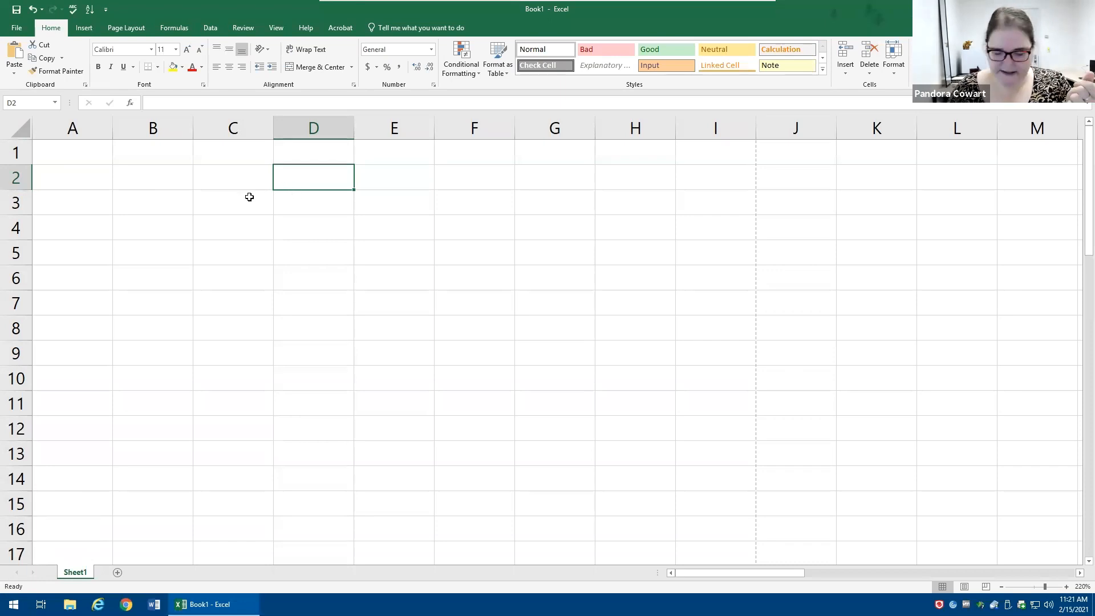
- Move the active cell back to B2 and down column B, ending on B4
key(Left)
key(Left)
key(Down)
key(Down)
key(Down)
key(Up)
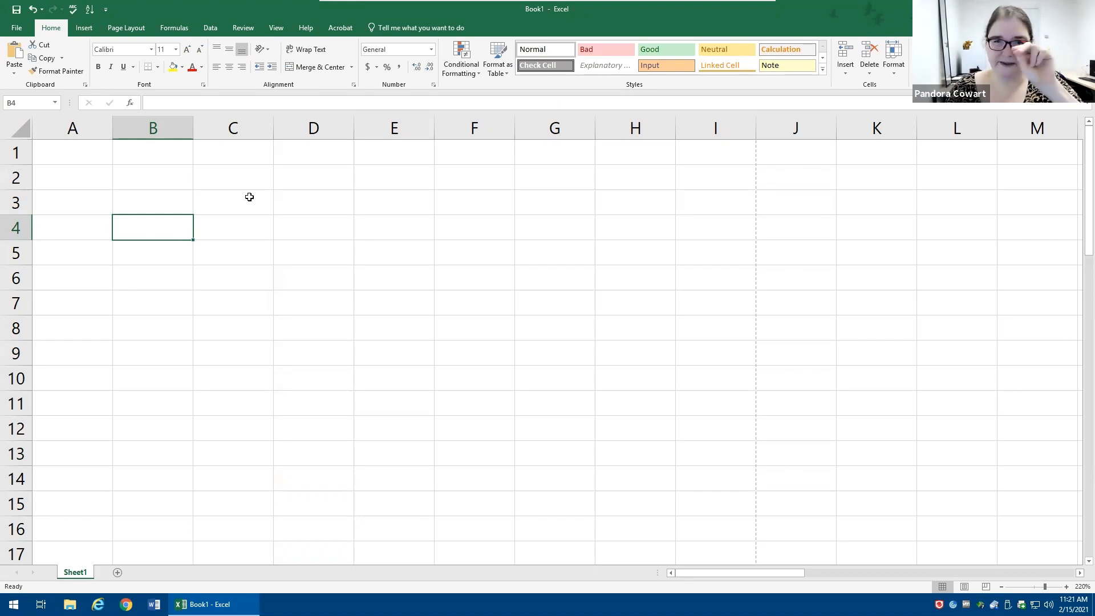
- Move the active cell along row 4 to column E, then down to E7, up to E4 and down to E6
key(Right)
key(Right)
key(Right)
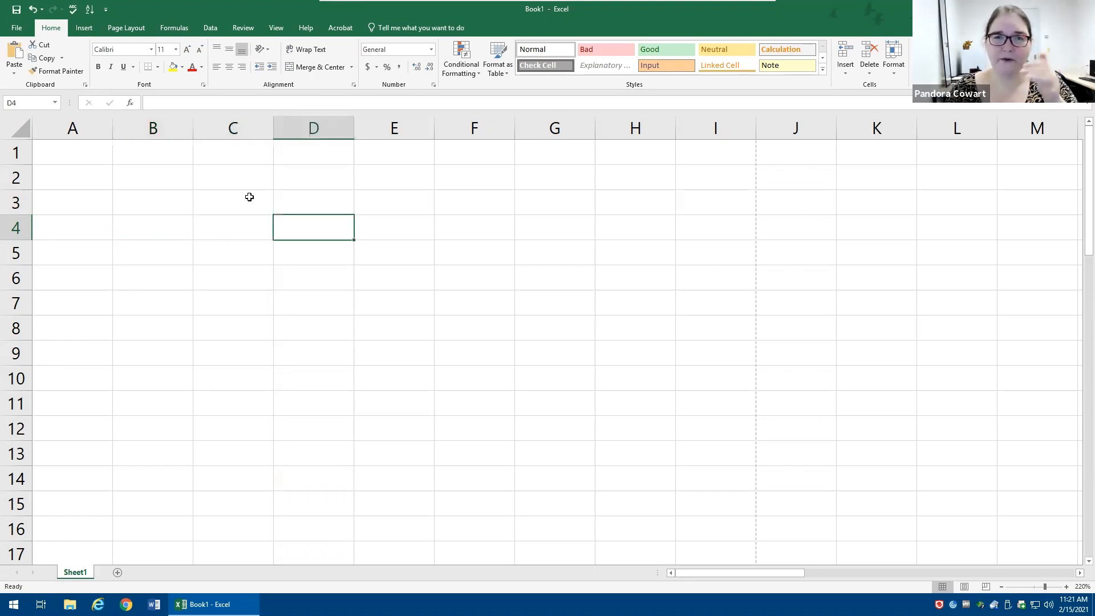
key(Down)
key(Down)
key(Down)
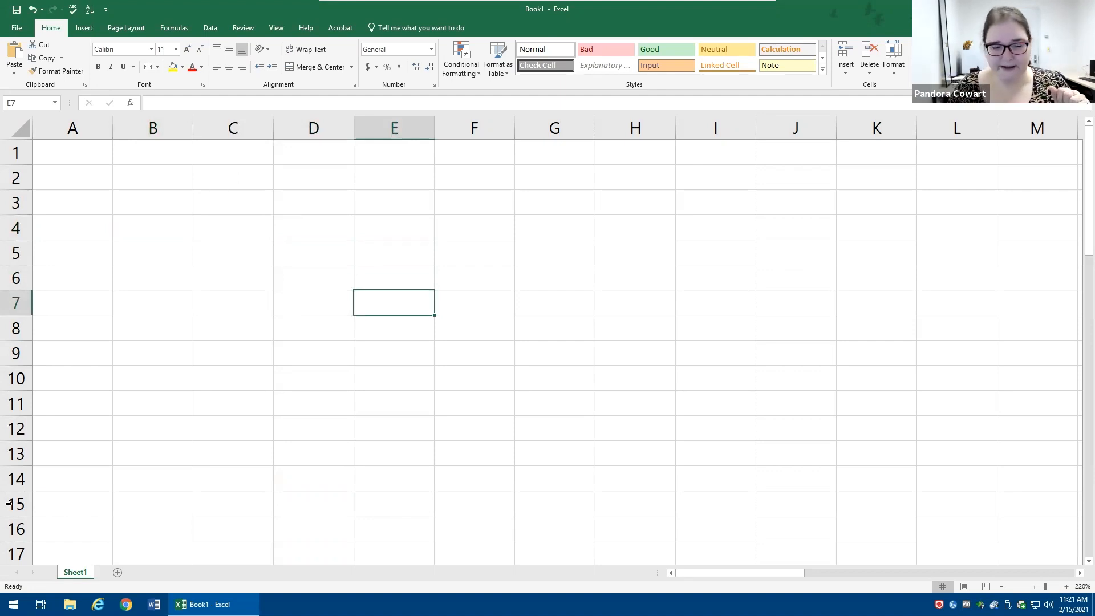
key(Up)
key(Up)
key(Up)
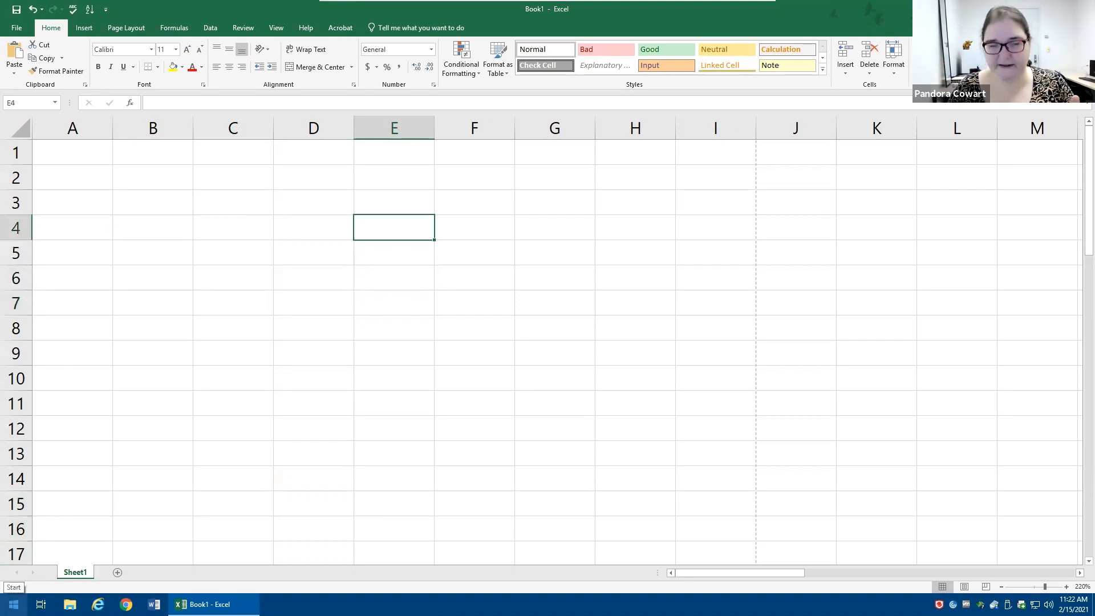
key(Down)
key(Down)
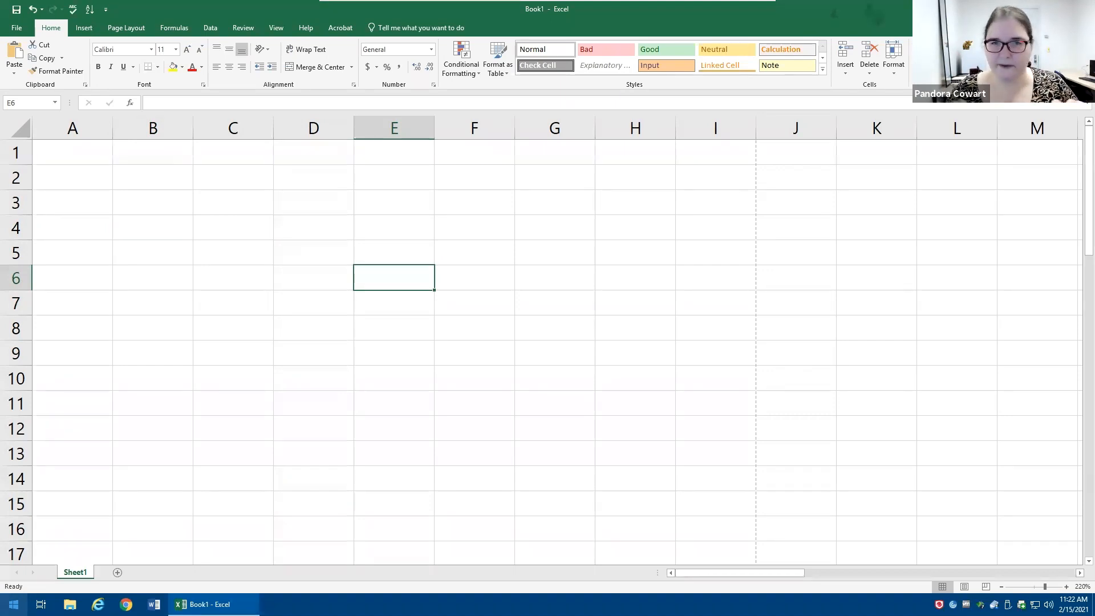
- Select the block of cells from B2 to D4
click(128, 177)
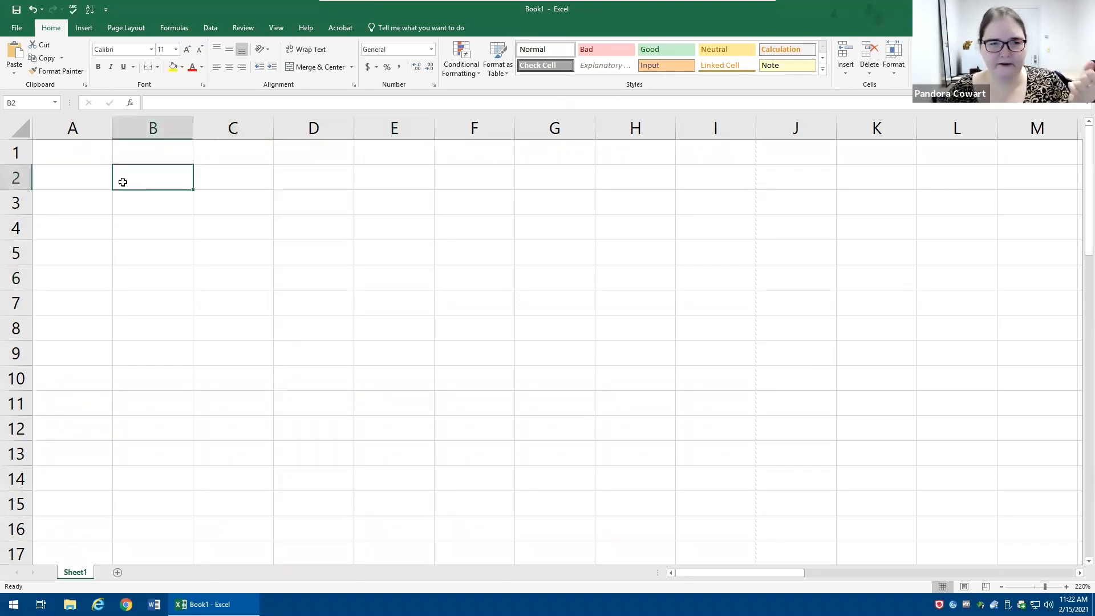
drag(144, 177, 318, 229)
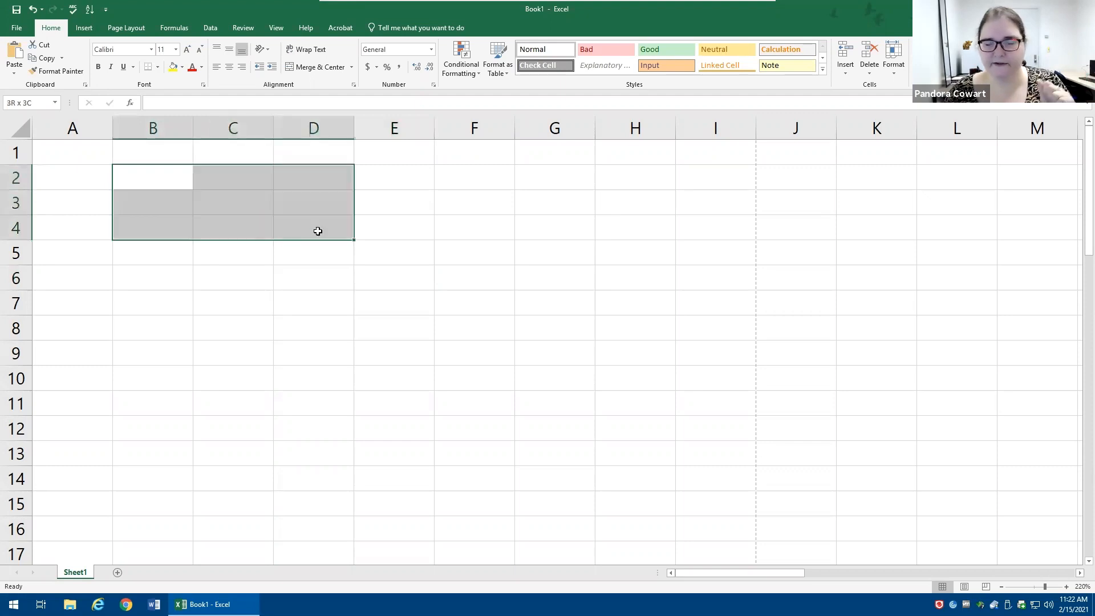
- Reselect the block B2:D4 and cycle the active cell down its columns, one cell at a time, back to B2
click(150, 174)
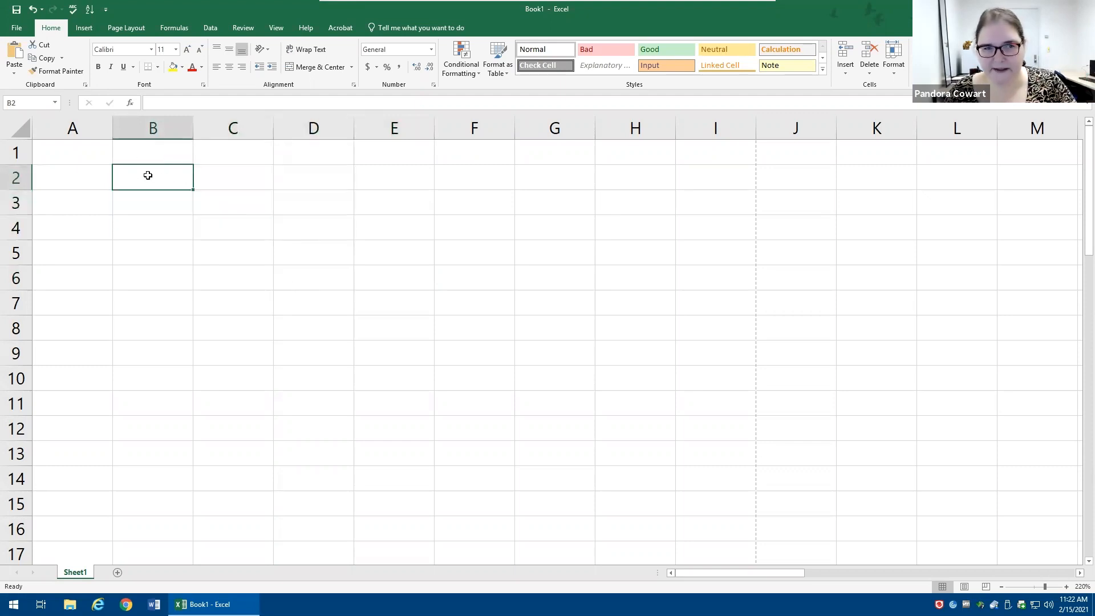
drag(148, 175, 300, 227)
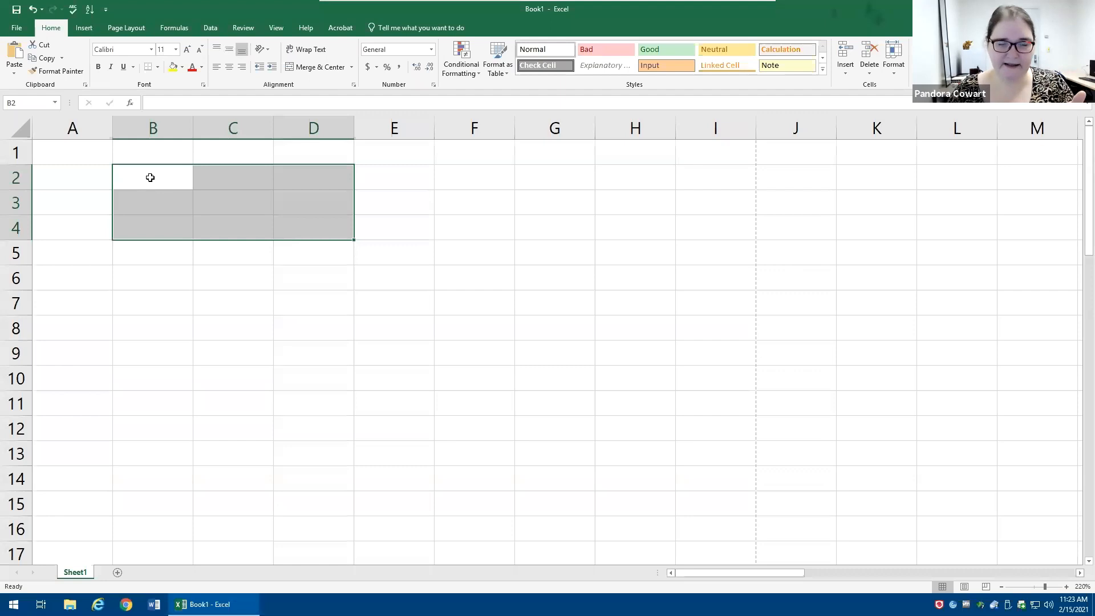
key(Return)
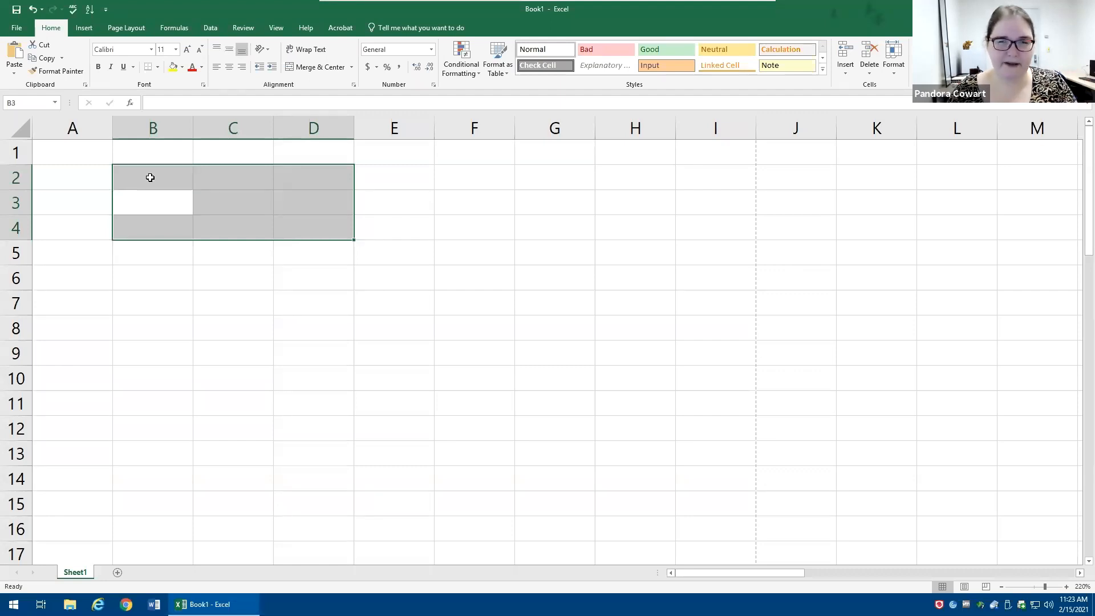
key(Return)
key(Return)
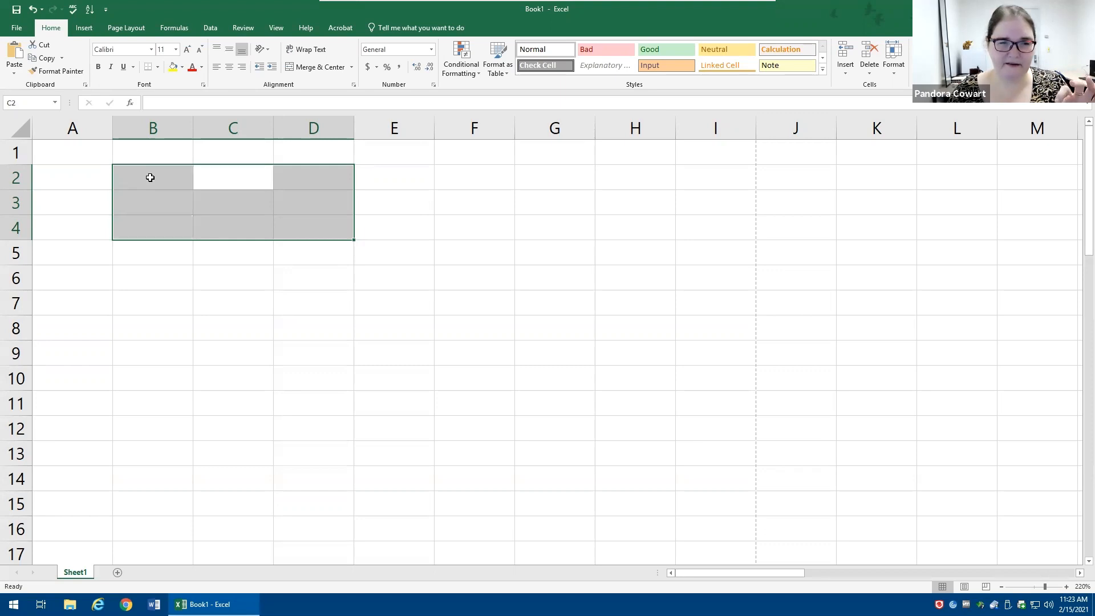
key(Return)
key(Return)
key(Return)
key(Return)
key(Return)
key(Return)
key(Return)
key(Return)
key(Return)
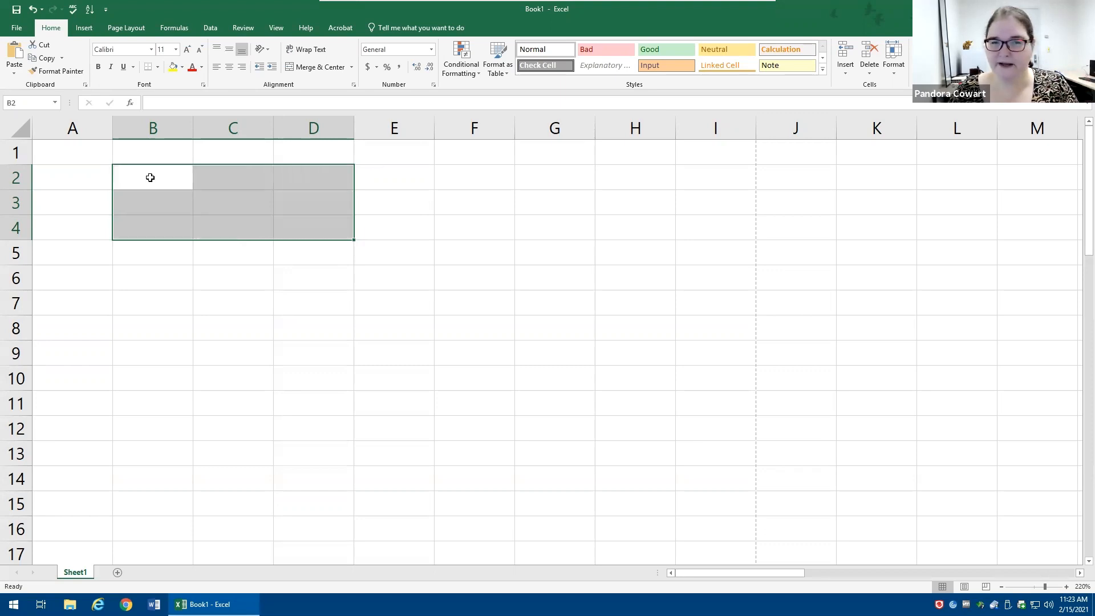
- Step the active cell through the selected block B2:D4, going across rows 3 and 4 to end on D4
key(Return)
key(Return)
key(Tab)
key(Tab)
key(Tab)
key(Tab)
key(Tab)
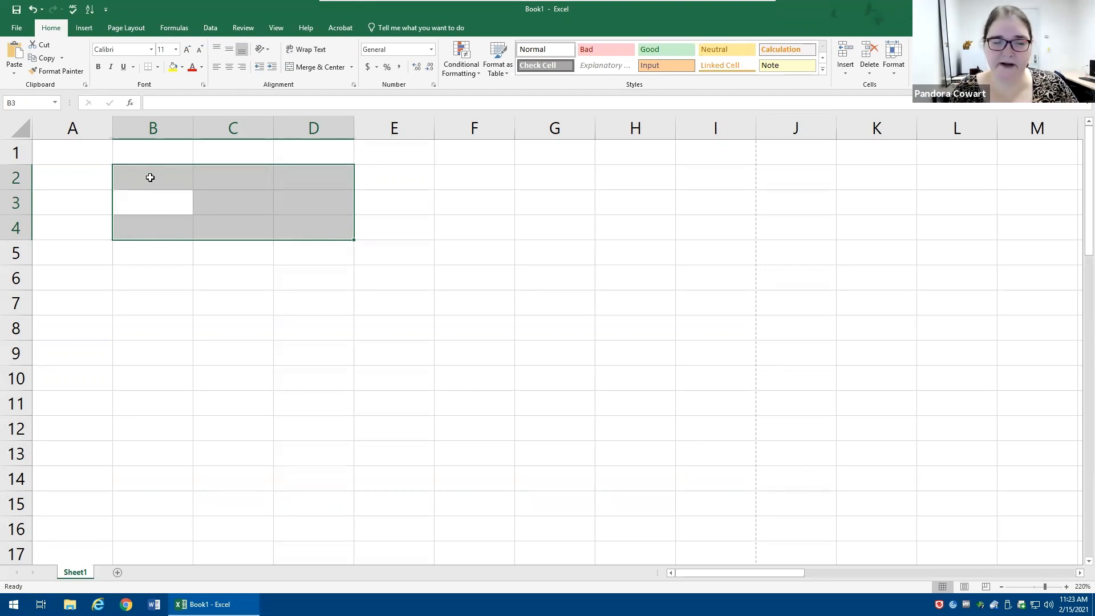
key(Tab)
key(Tab)
key(Tab)
key(Tab)
key(Tab)
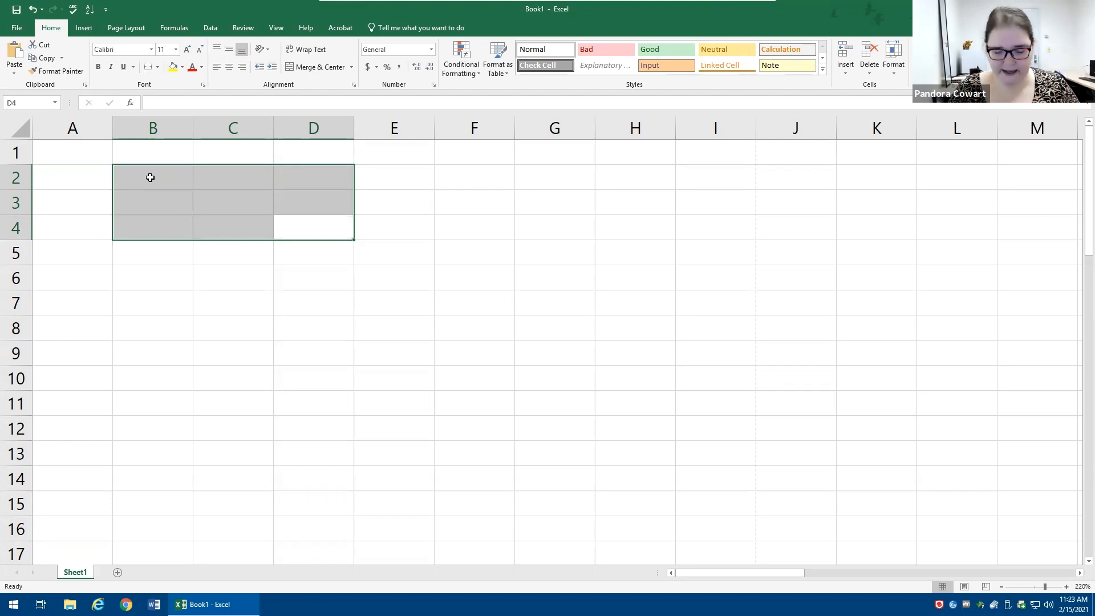
- Advance the active cell from D4 around to B2, down the columns to C2, and across the rows to C3
key(Return)
key(Return)
key(Return)
key(Return)
key(Tab)
key(Tab)
key(Tab)
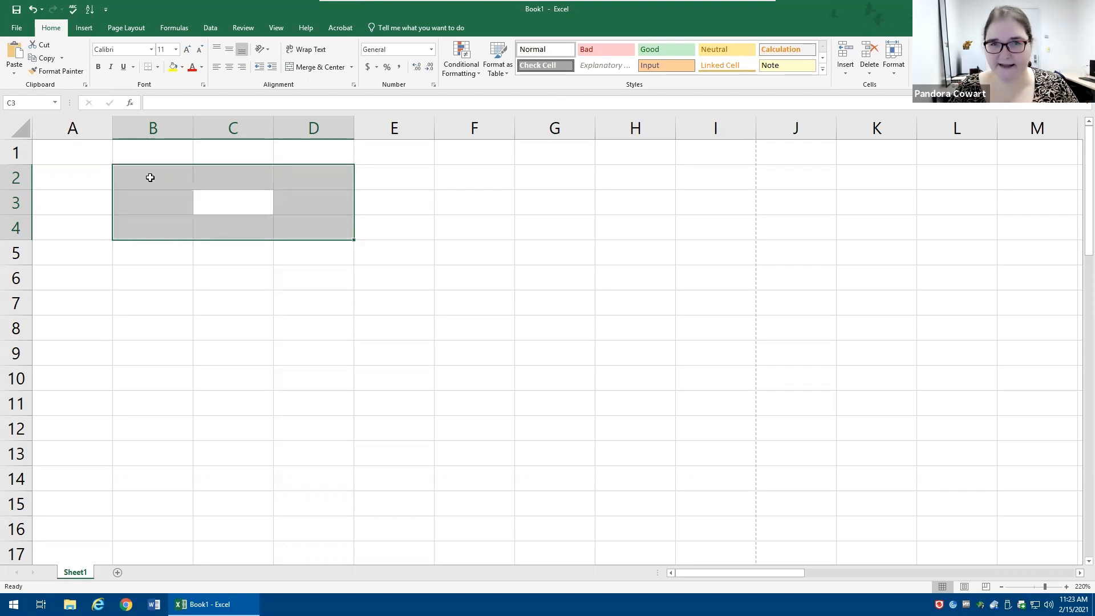
- Step the active cell backwards up the block's columns to B2, and backwards along its rows to B4
key(shift+Return)
key(shift+Return)
key(shift+Return)
key(shift+Return)
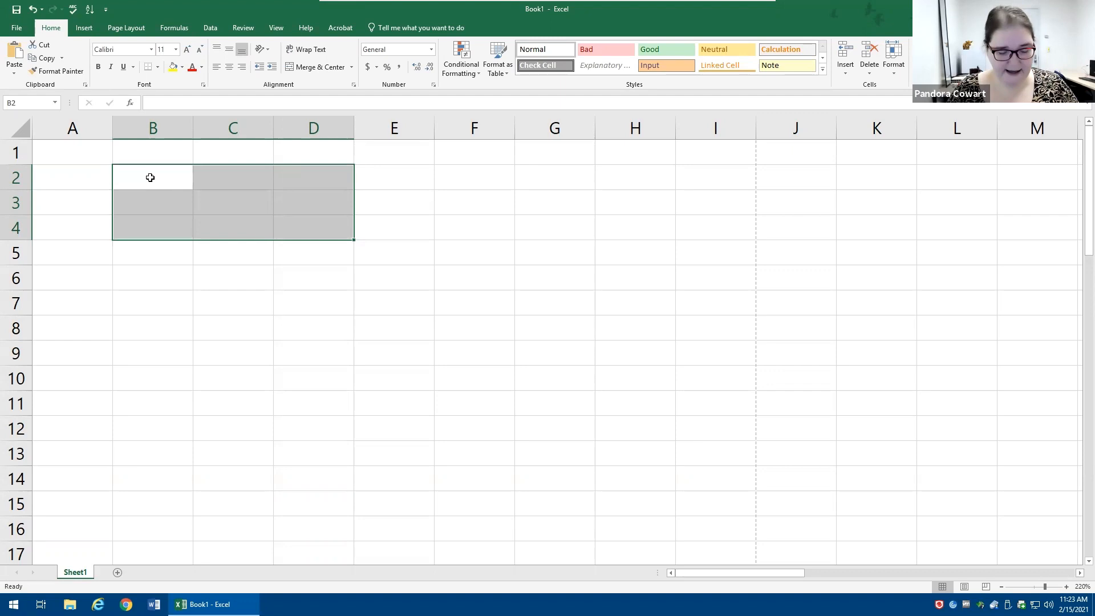
key(shift+Tab)
key(shift+Tab)
key(shift+Tab)
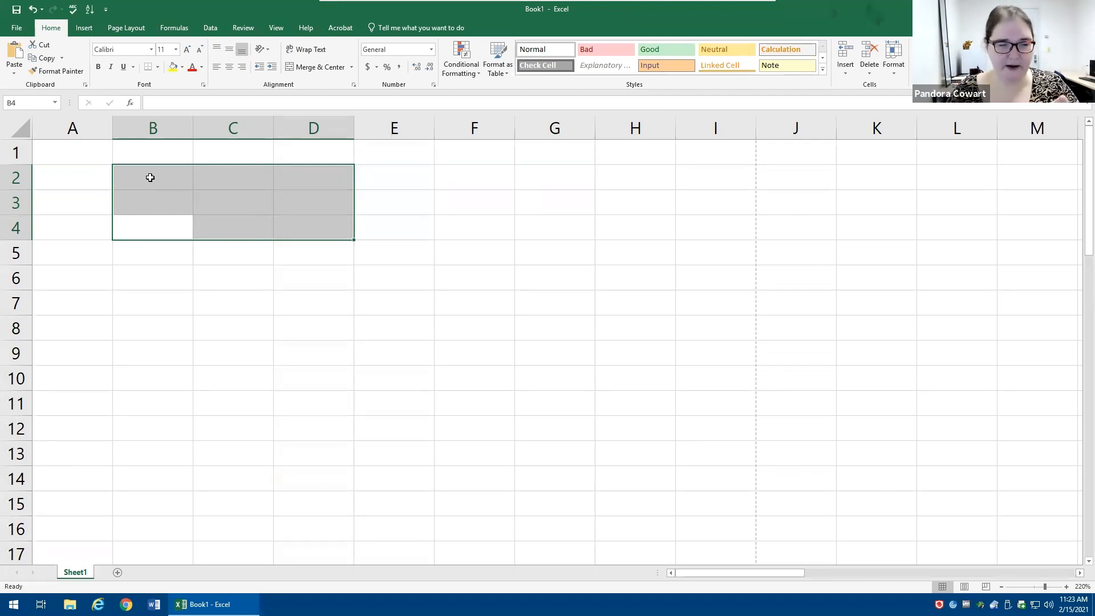
- Collapse the block selection to a single cell and reselect B2:D4 repeatedly, ending with only C2 selected
key(Up)
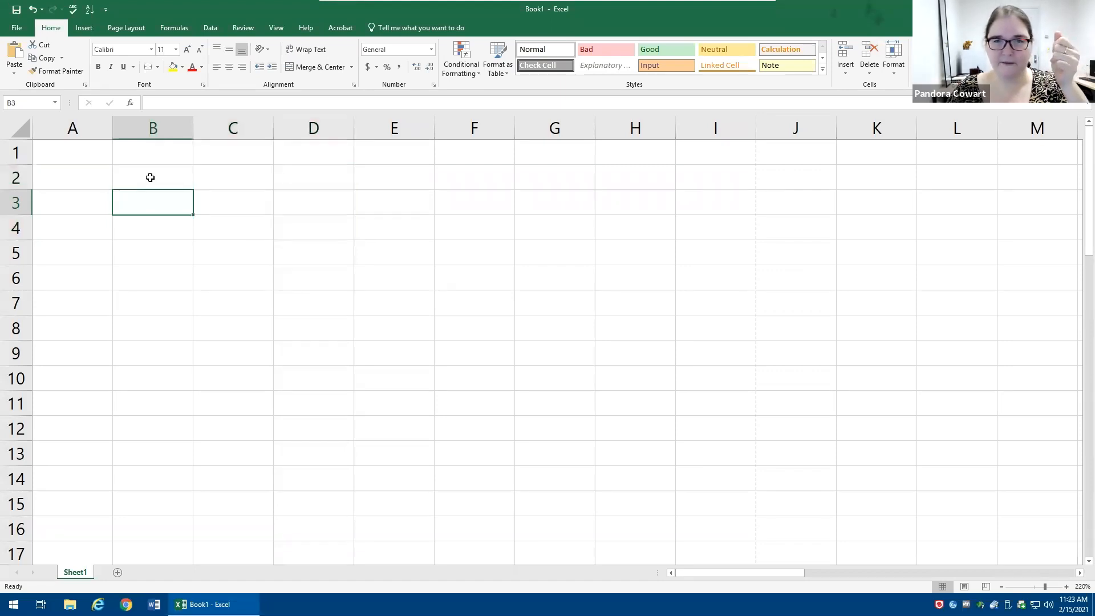
drag(150, 176, 325, 237)
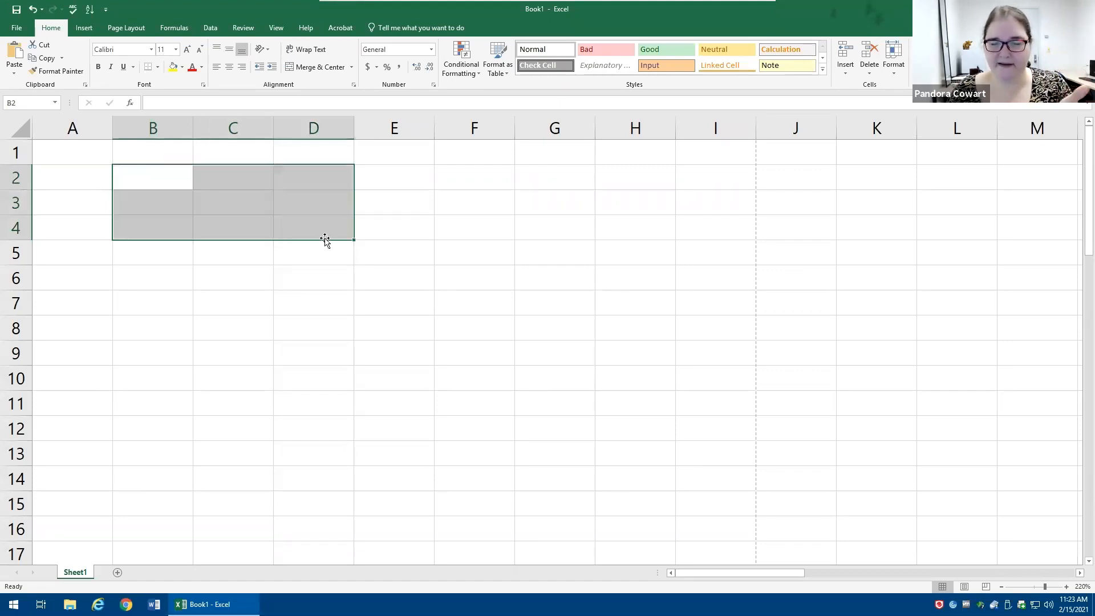
click(233, 176)
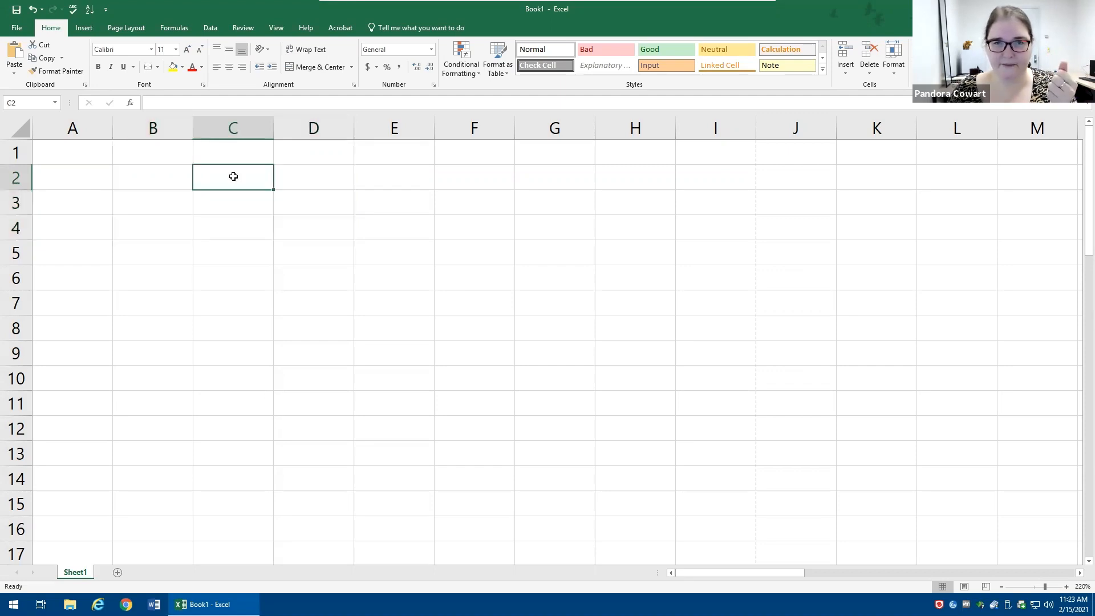
drag(173, 174, 306, 225)
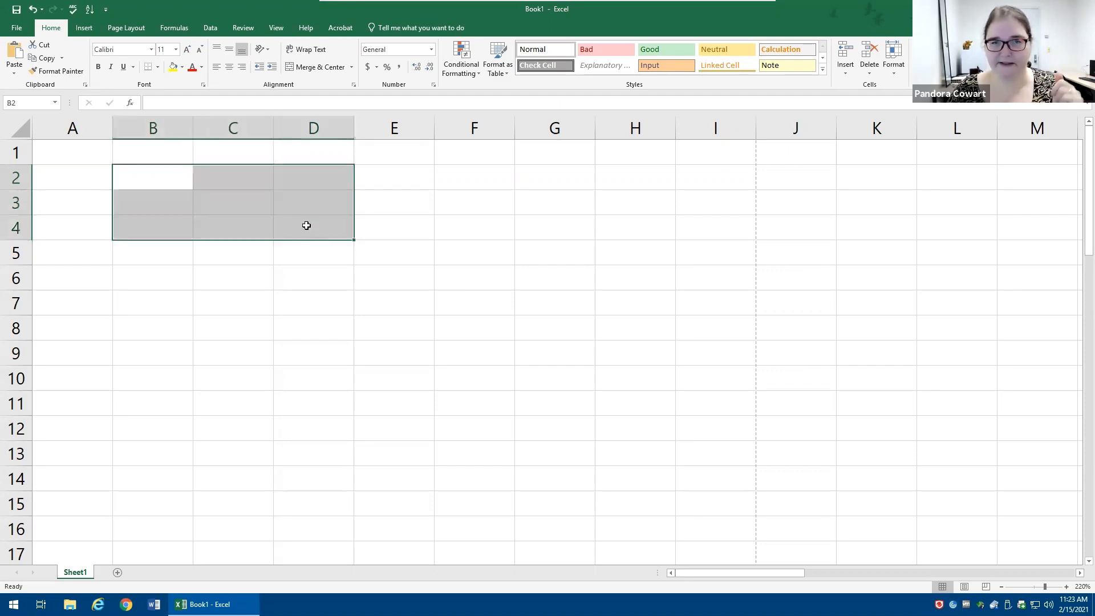
key(Right)
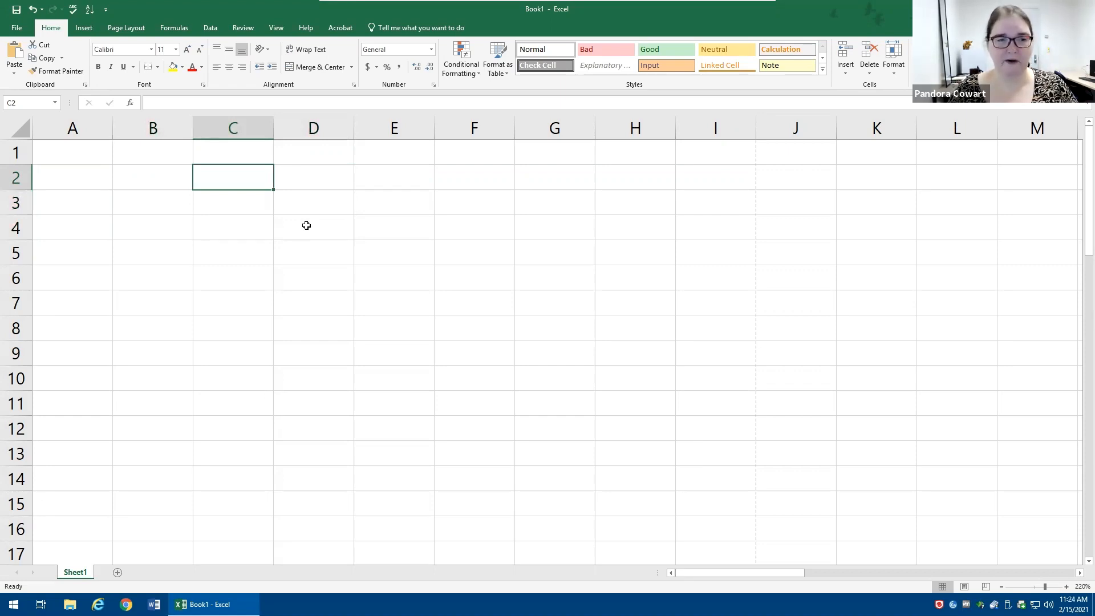
- Select the range B2:F11 starting from B2, and replace it with the range B2:F10
click(143, 182)
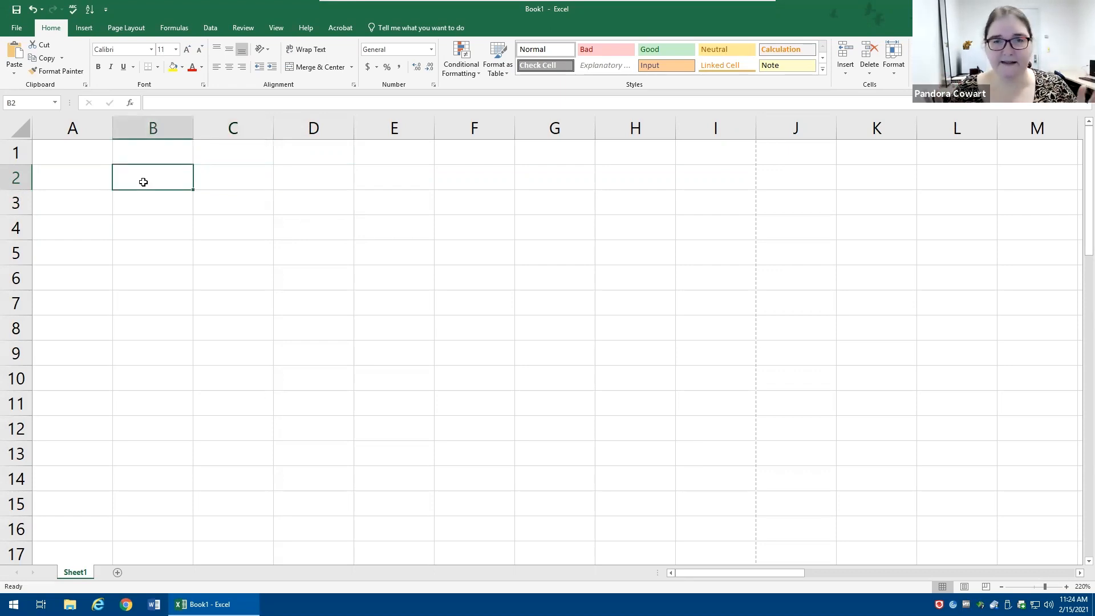
mouse_move(143, 181)
mouse_down()
mouse_move(508, 408)
mouse_move(475, 399)
mouse_up()
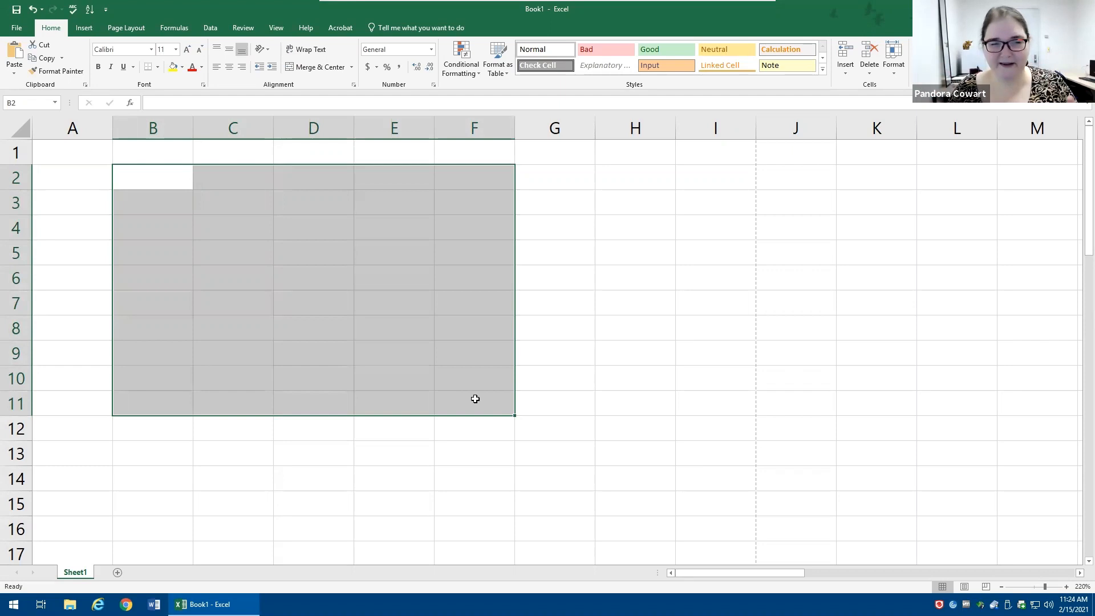
drag(161, 188, 498, 378)
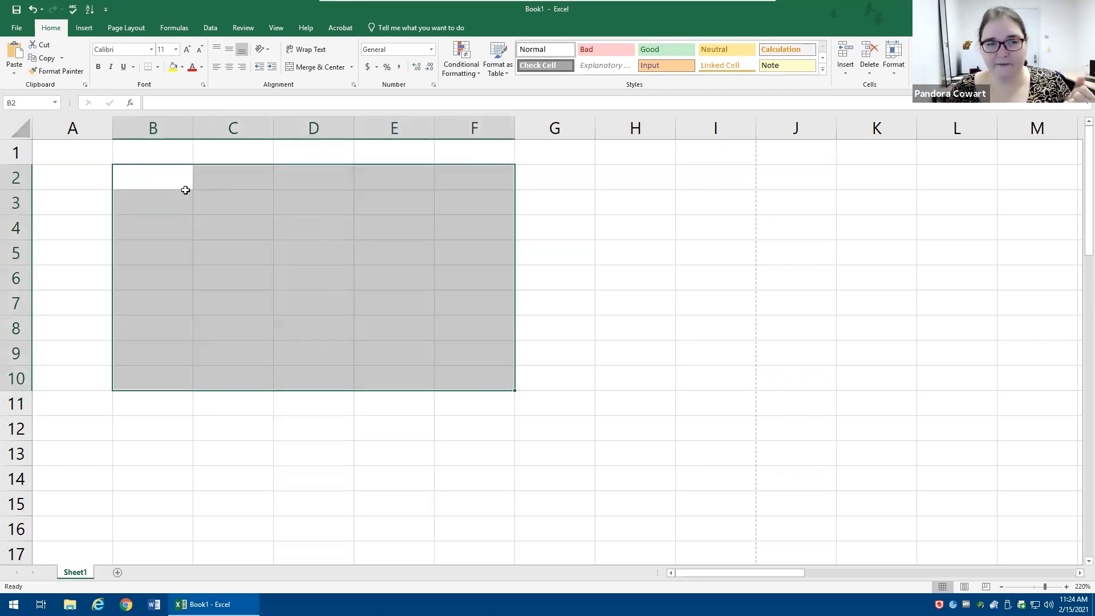
- Select B2 as the anchor and resize the range from it to F8, E12, G12 and finally G13
click(158, 177)
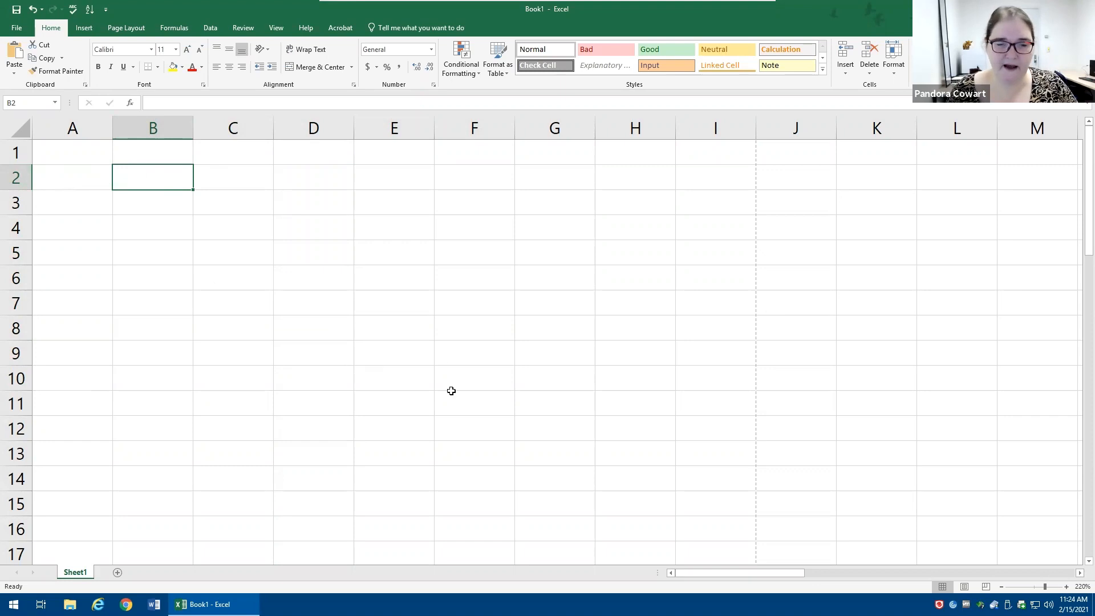
shift+click(453, 327)
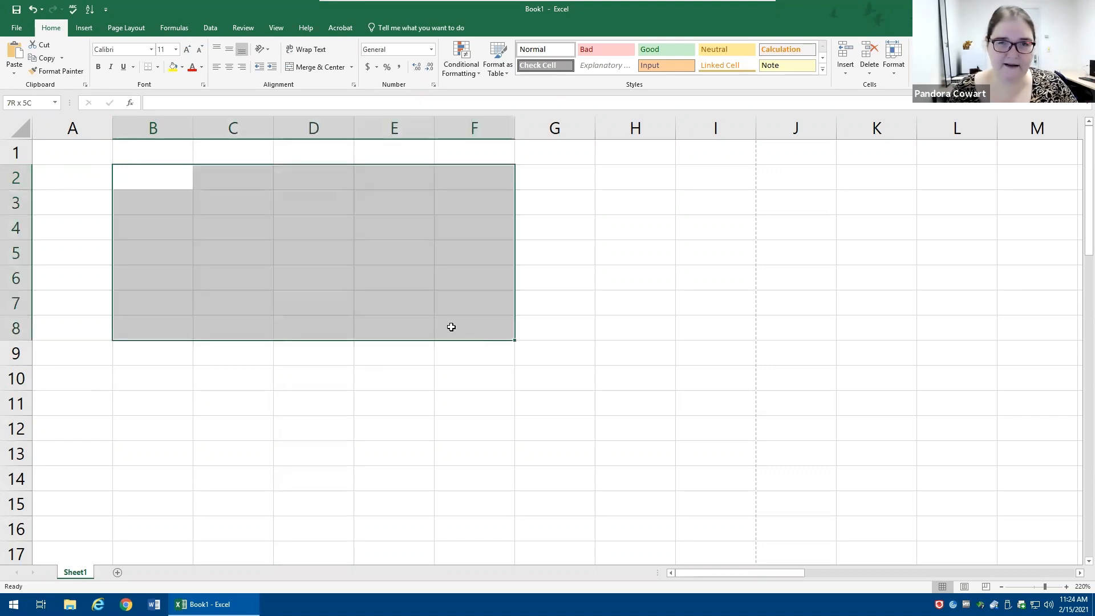
shift+click(377, 438)
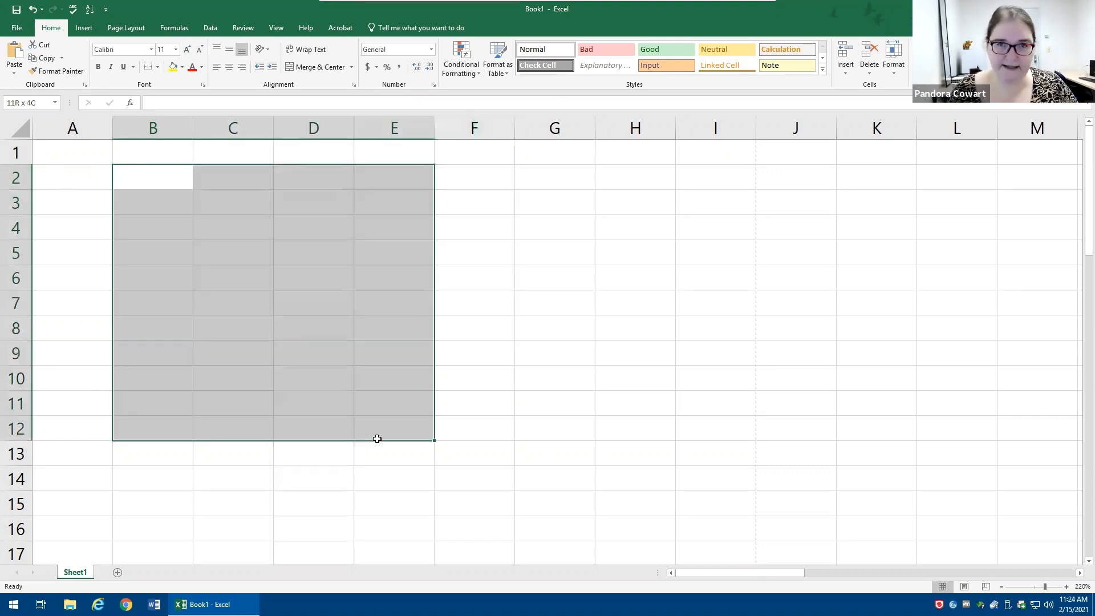
shift+click(521, 422)
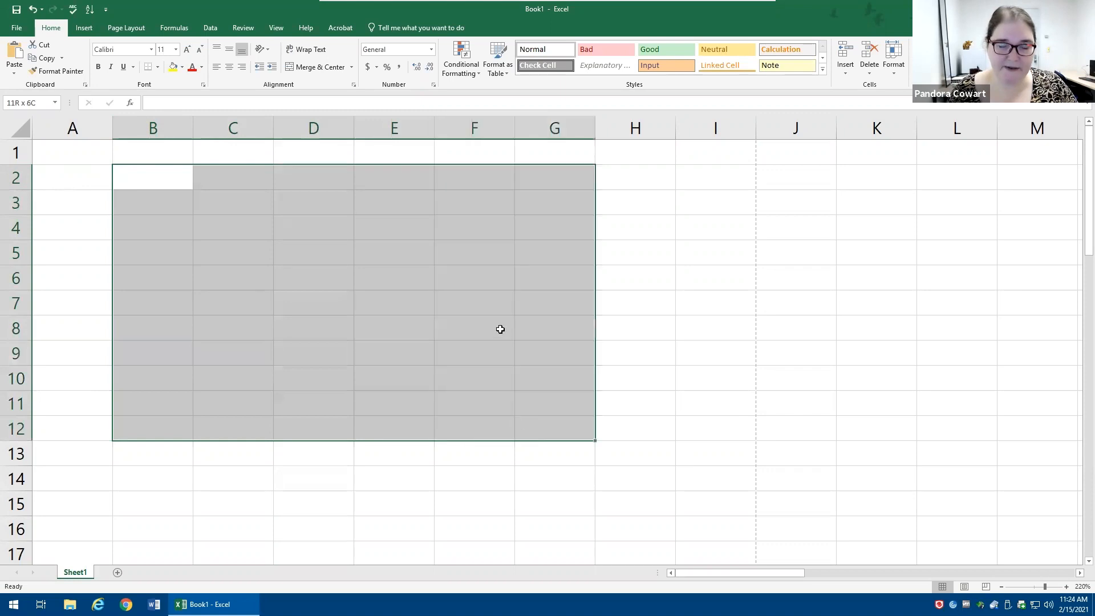
shift+click(564, 451)
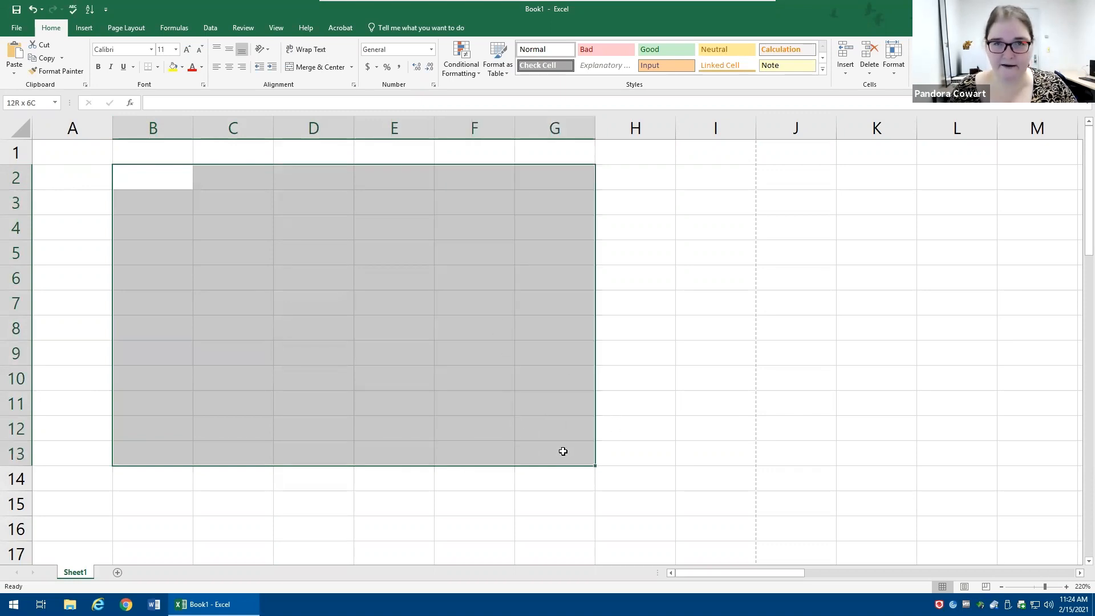
- Select the range B2:F11 in one sweep, and reselect it one row longer as B2:F12
drag(152, 177, 483, 390)
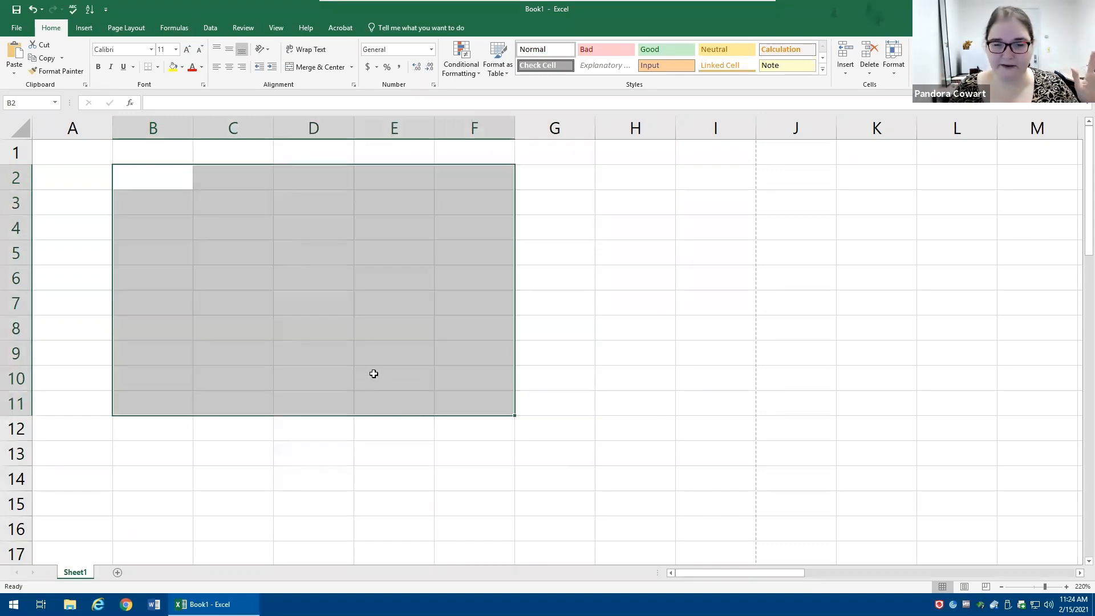
drag(169, 173, 491, 430)
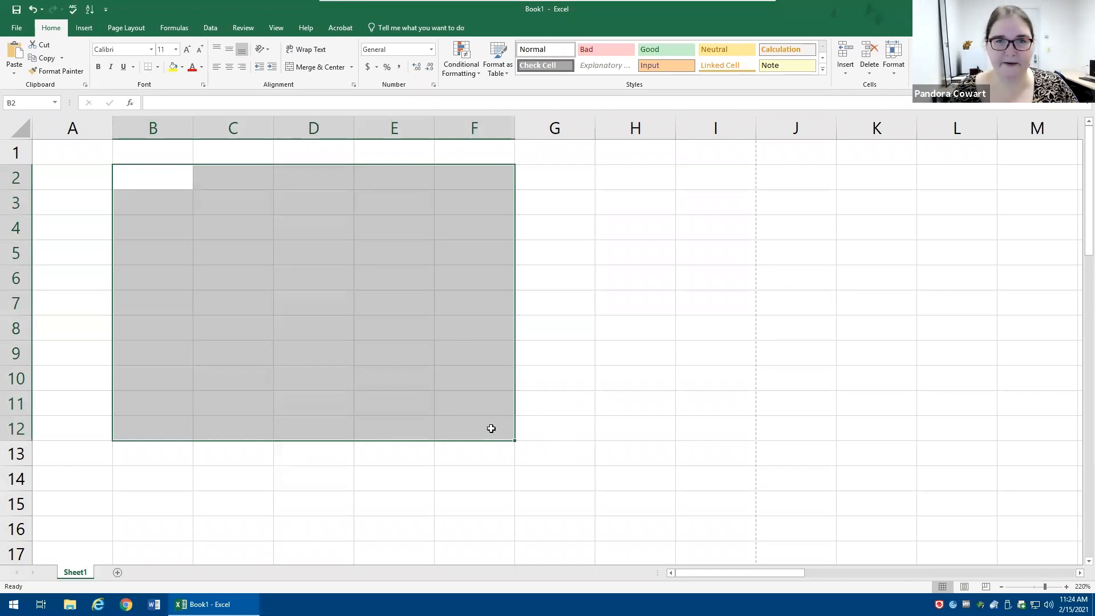
- Select B2 and extend the selection cell by cell down to row 7 and across to column E
click(165, 178)
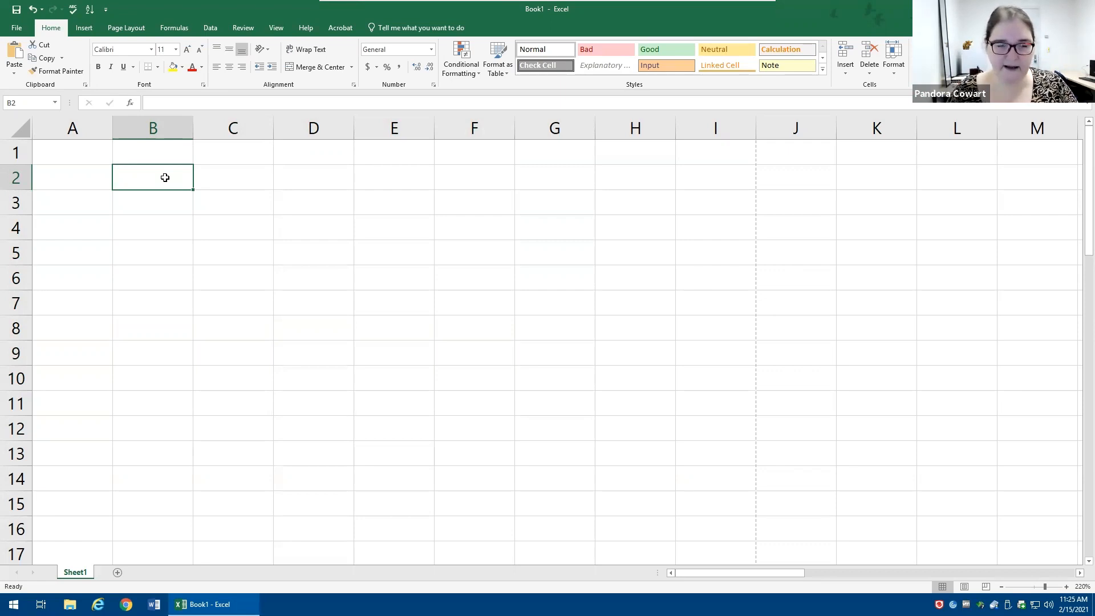
key(shift+Down)
key(shift+Down)
key(shift+Down)
key(shift+Down)
key(shift+Down)
key(shift+Right)
key(shift+Right)
key(shift+Right)
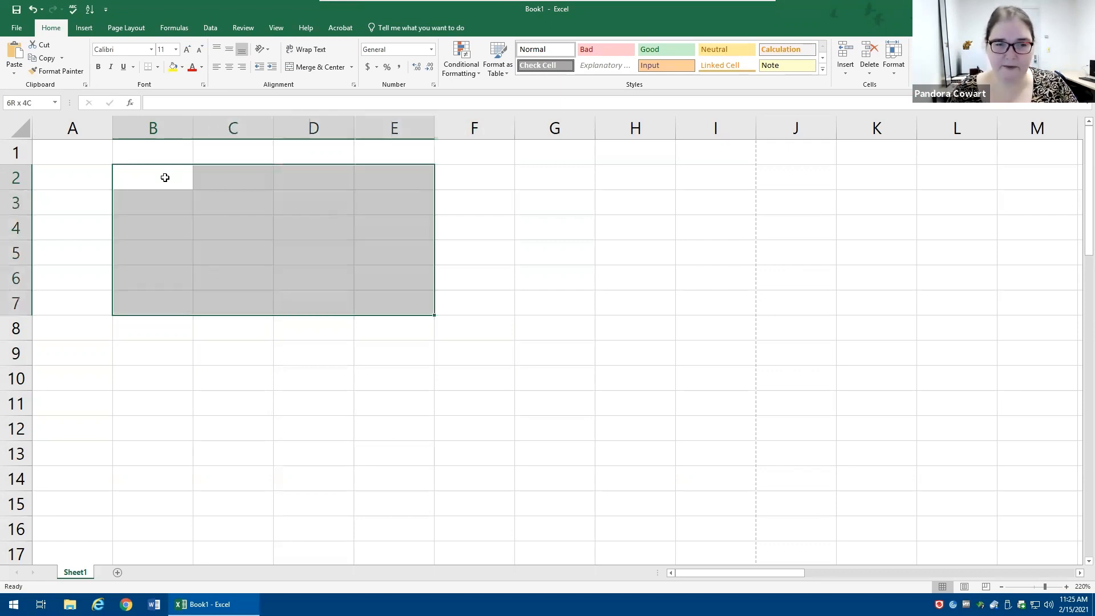
- Extend the selected range three rows down and two columns across, to cover B2:G10
key(shift+Down)
key(shift+Down)
key(shift+Down)
key(shift+Right)
key(shift+Right)
- Shrink the selected range row by row and column by column to B2:D6
key(shift+Up)
key(shift+Up)
key(shift+Left)
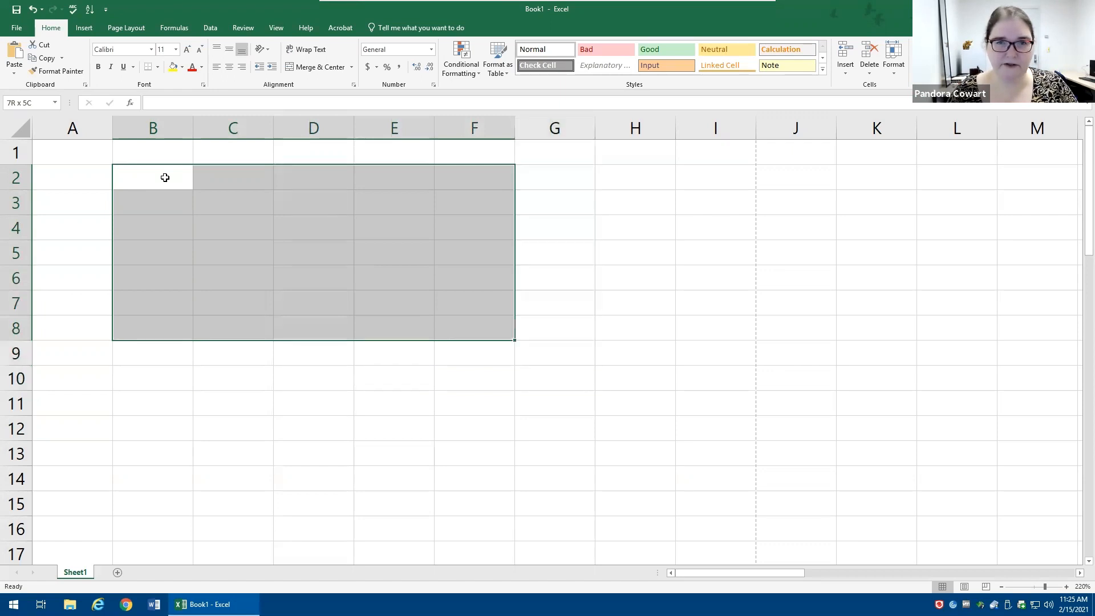
key(shift+Left)
key(shift+Up)
key(shift+Left)
key(shift+Up)
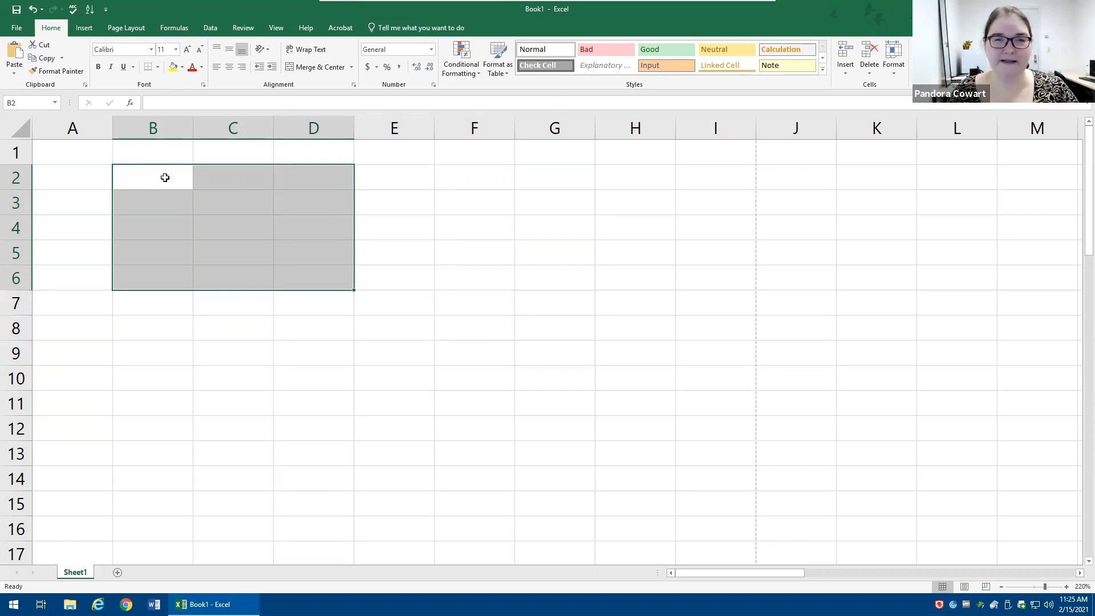
- Select the range B2:G9 starting from B2, and extend it two rows and one column to H11
click(164, 177)
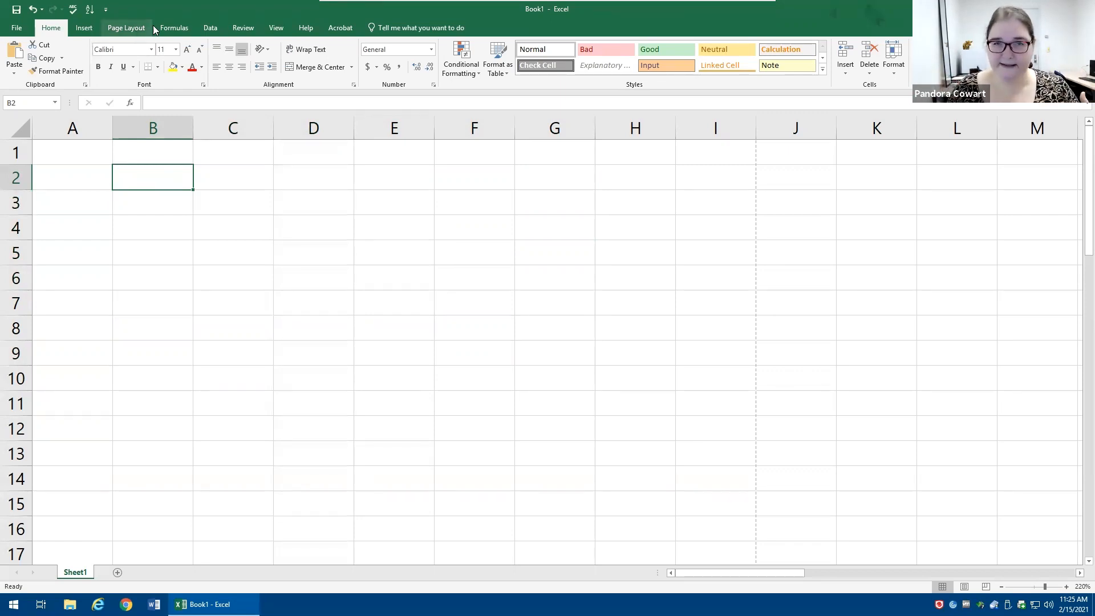
drag(139, 173, 519, 344)
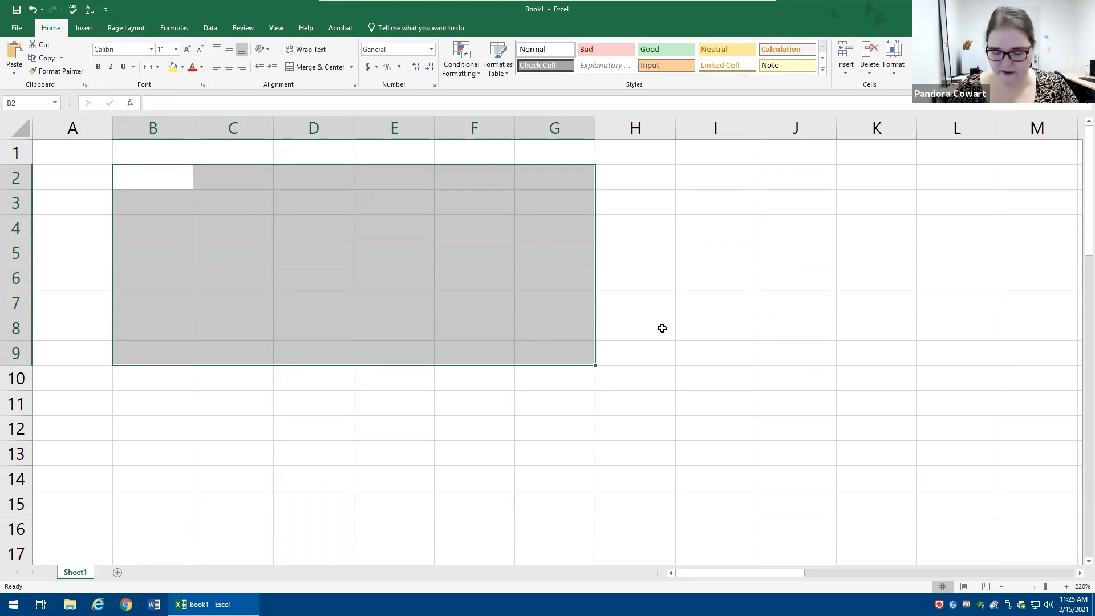
key(shift+Down)
key(shift+Down)
key(shift+Right)
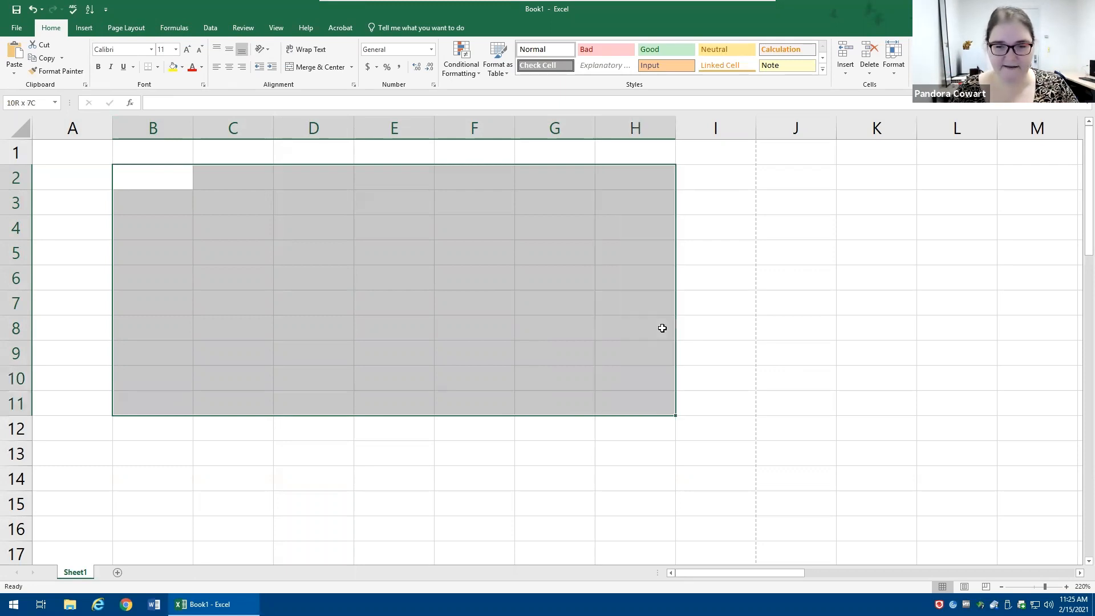
- Shrink the selection to B2:D9 and move the active cell within it along row 2 to D2
key(shift+Left)
key(shift+Left)
key(shift+Up)
key(shift+Up)
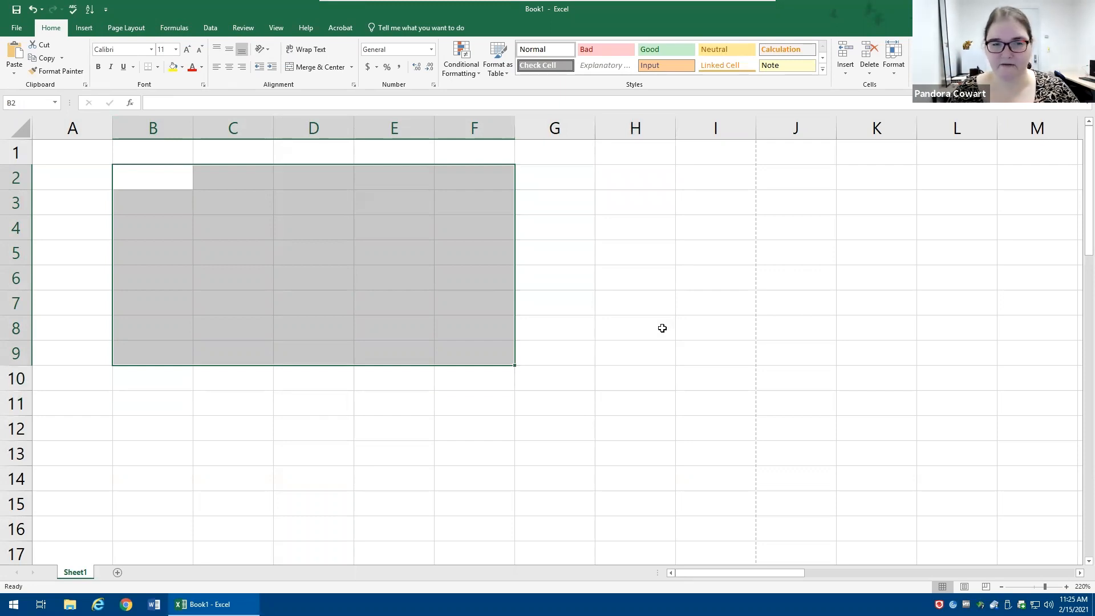
key(shift+Left)
key(shift+Left)
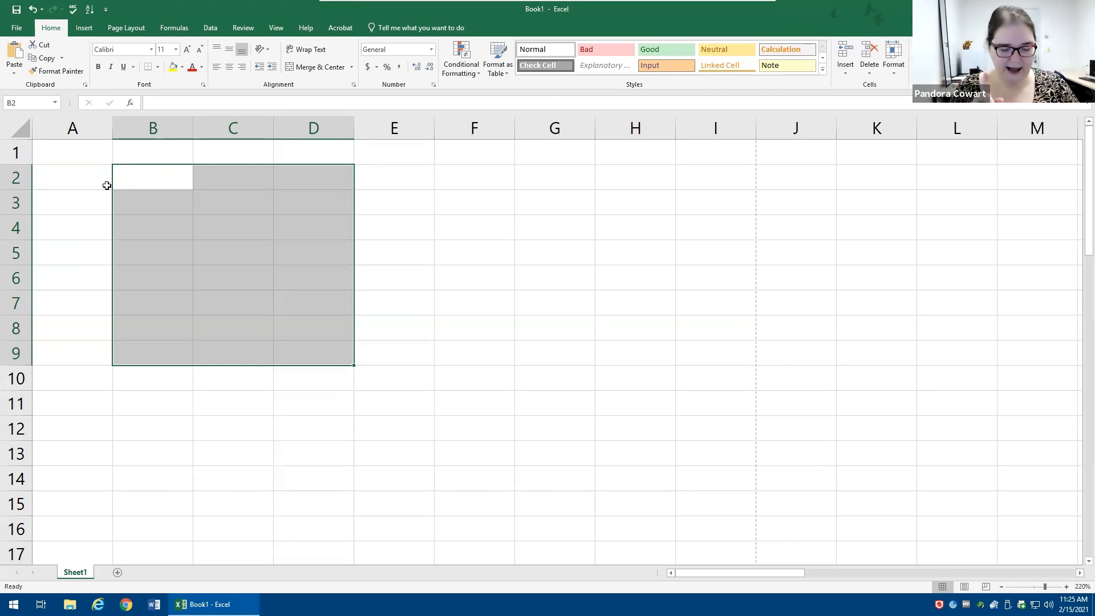
key(Tab)
key(Tab)
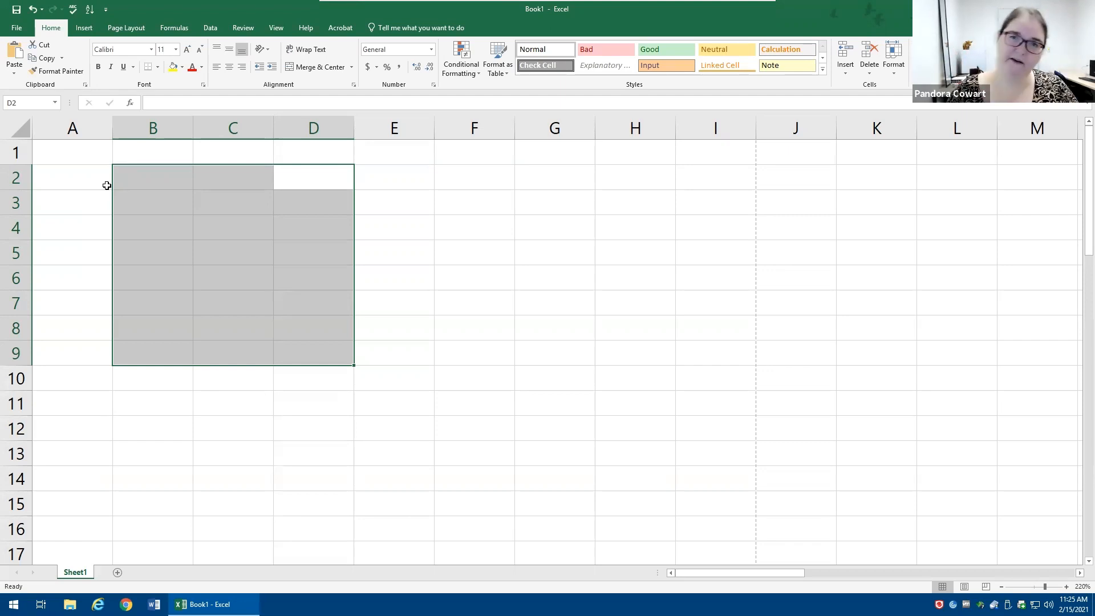
- Select the range B2:D4, and extend and shrink it by one column and by one row
key(shift+Left)
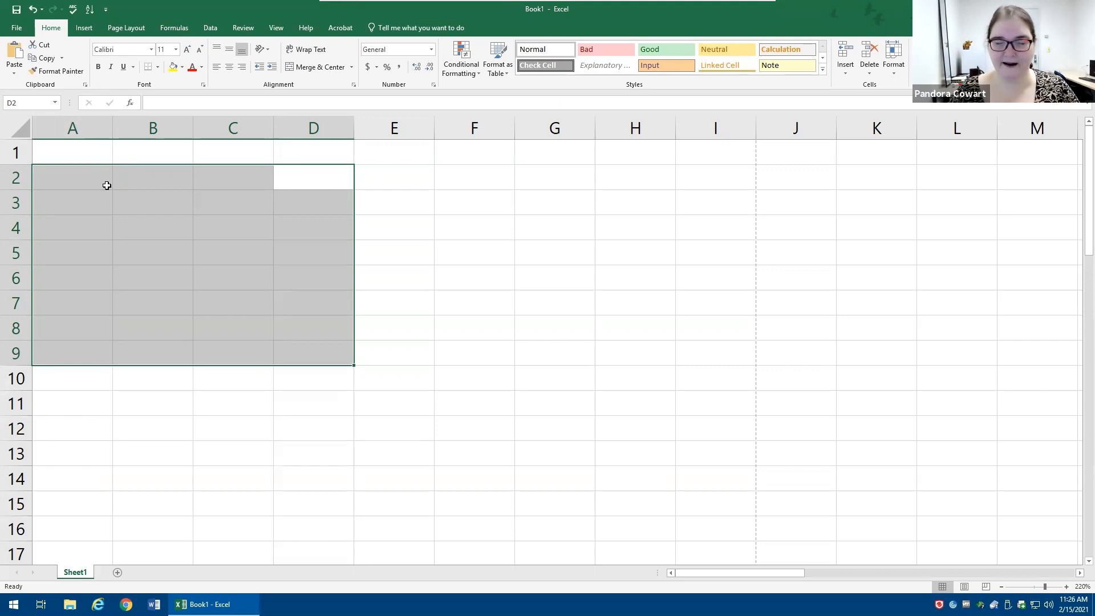
drag(171, 176, 320, 237)
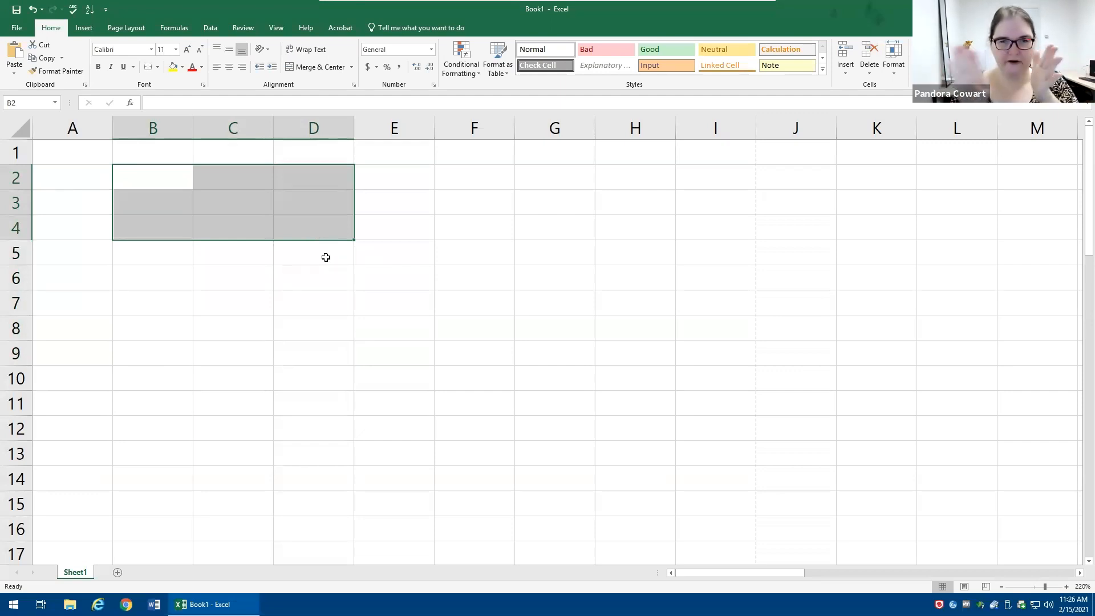
key(shift+Right)
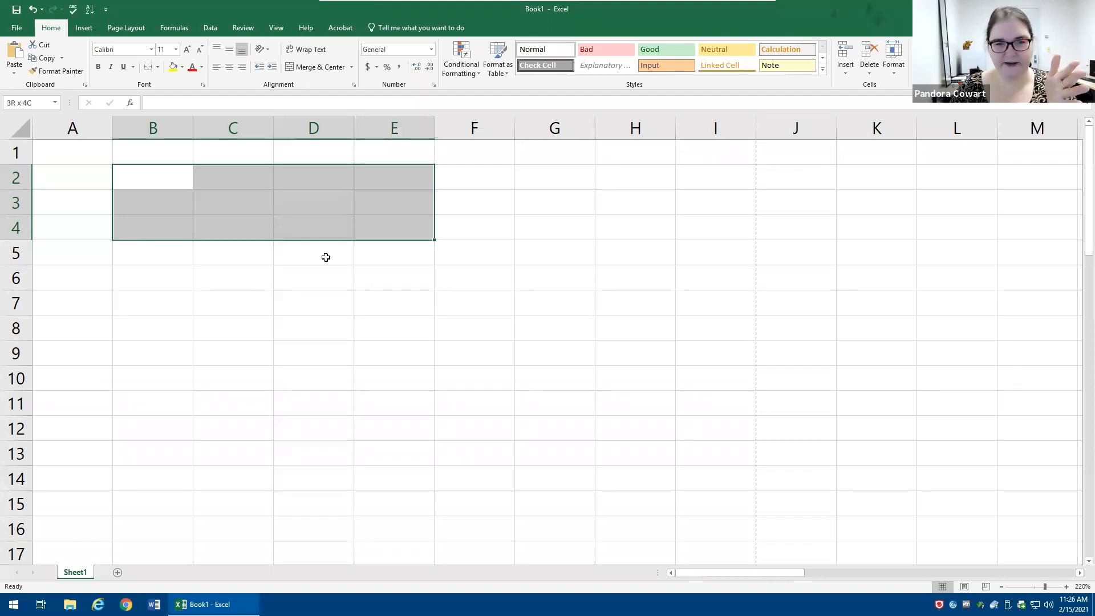
key(shift+Left)
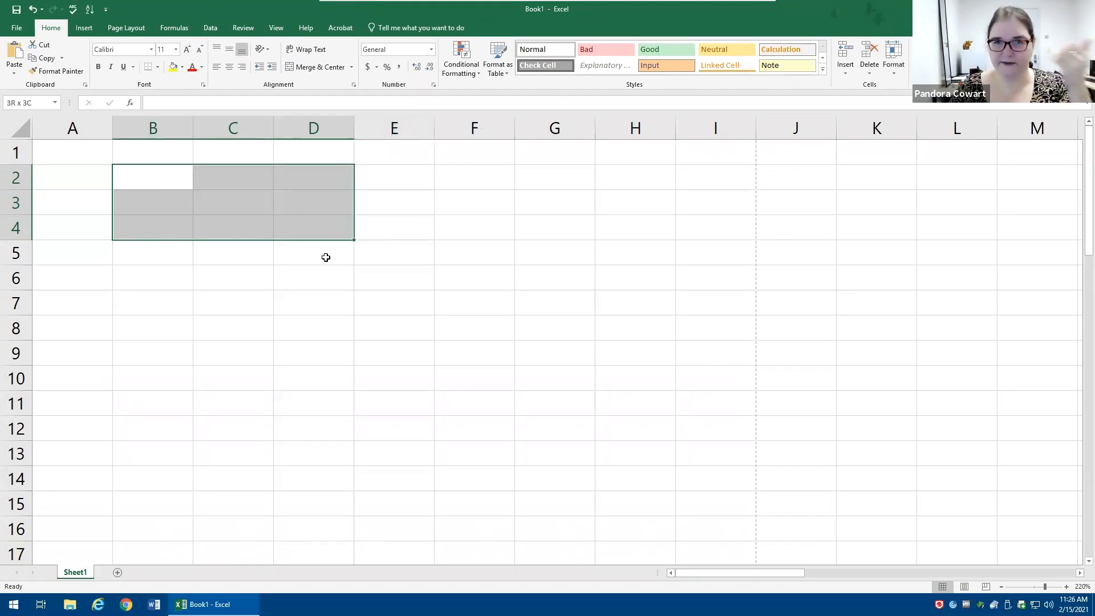
key(shift+Down)
key(shift+Up)
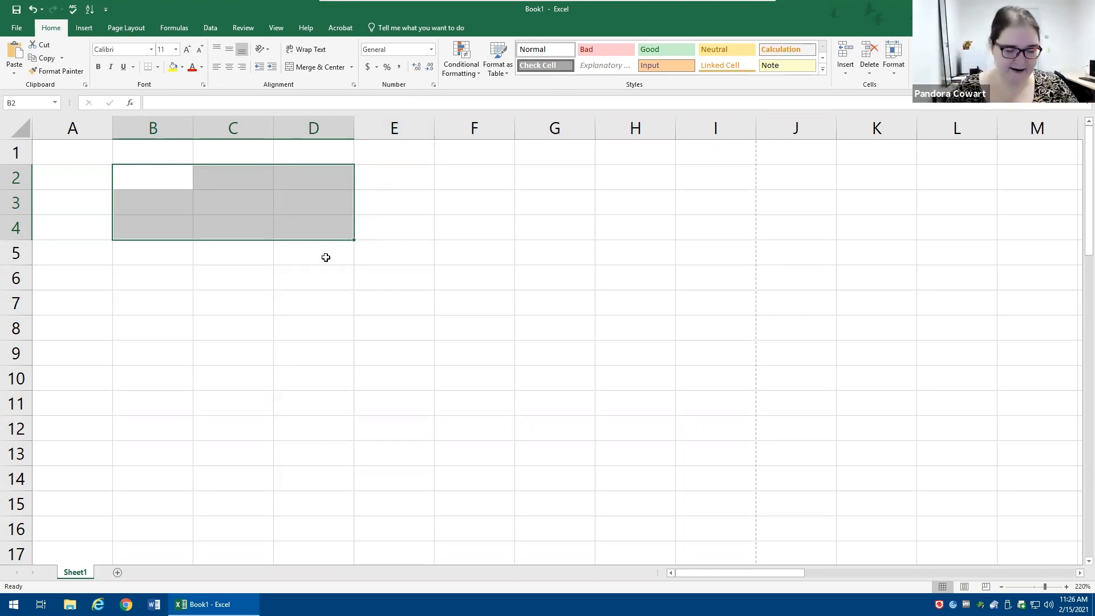
- Move the active cell within B2:D4 to D2, and extend and shrink the selection by one row
key(Tab)
key(Tab)
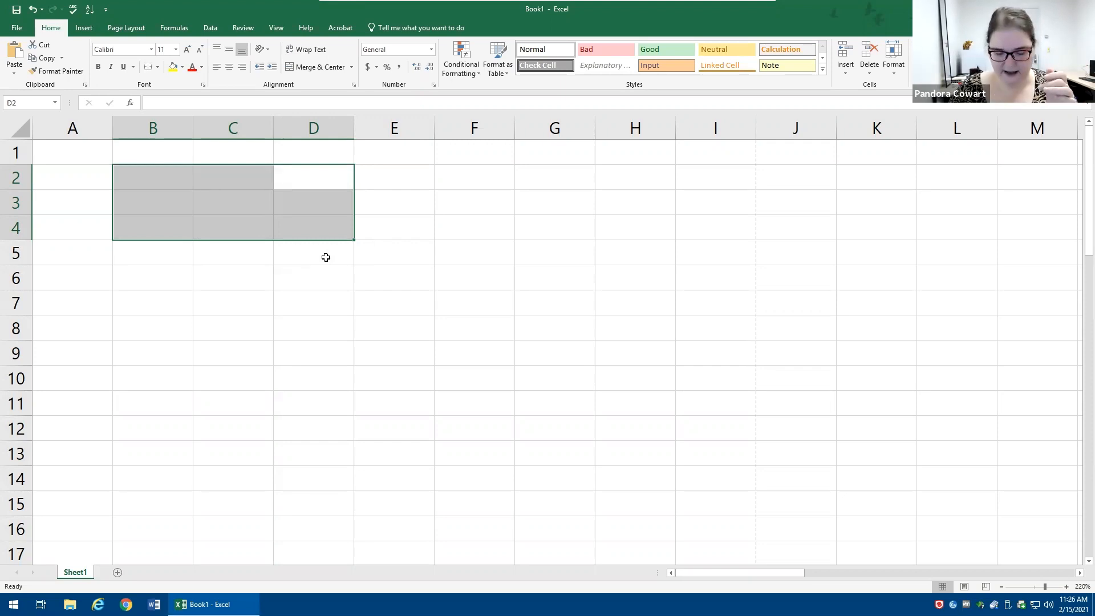
key(shift+Down)
key(shift+Up)
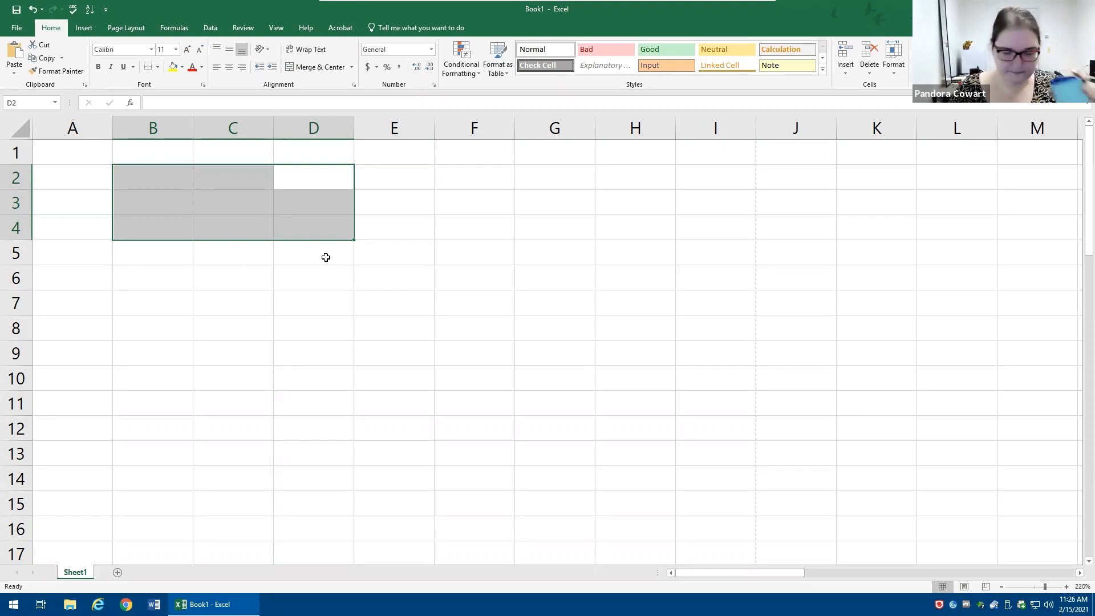
- Return to cell A1, move to B2 and enter the text "big city store"
key(ctrl+Home)
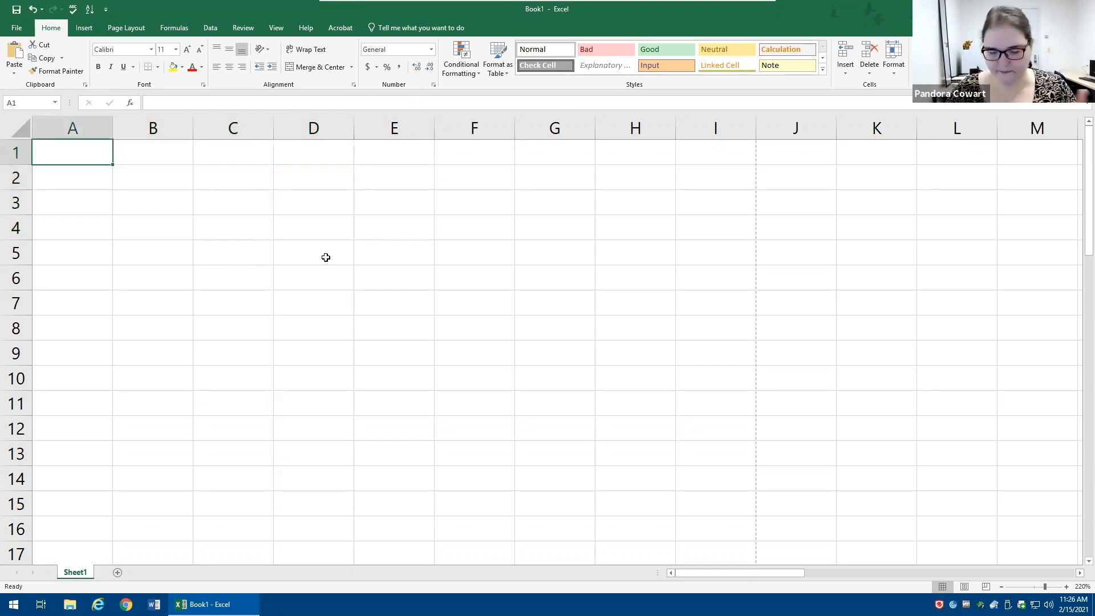
key(Down)
key(Right)
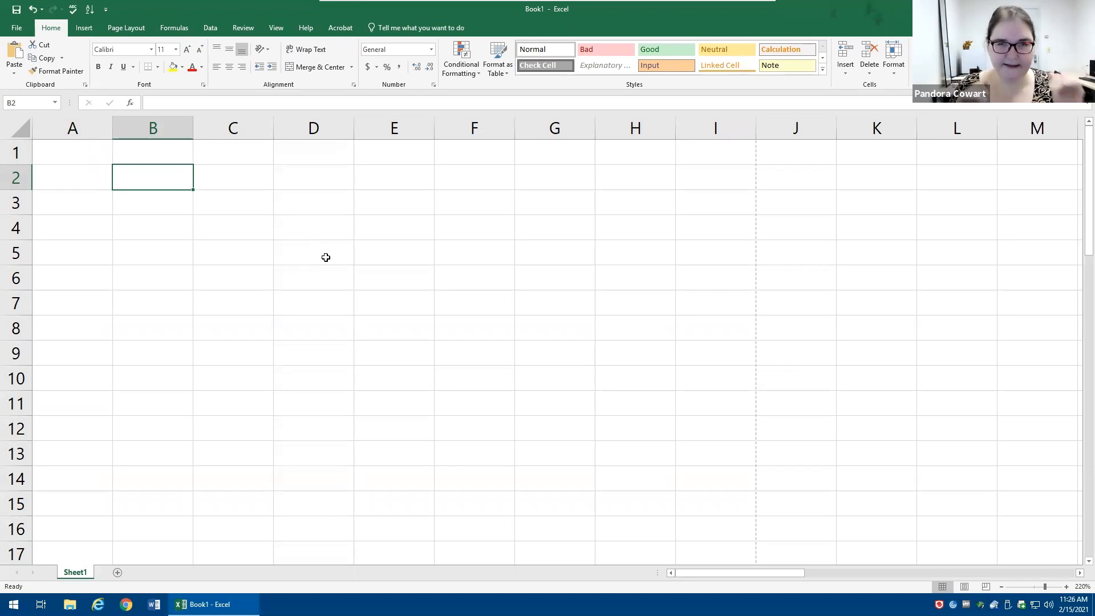
text(big c)
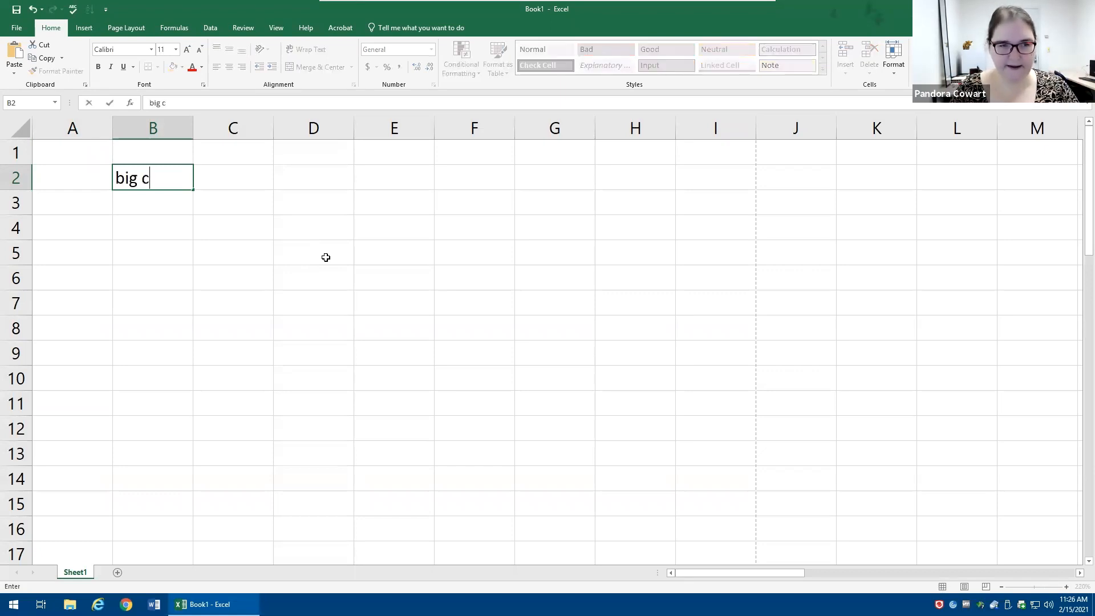
text(ity store)
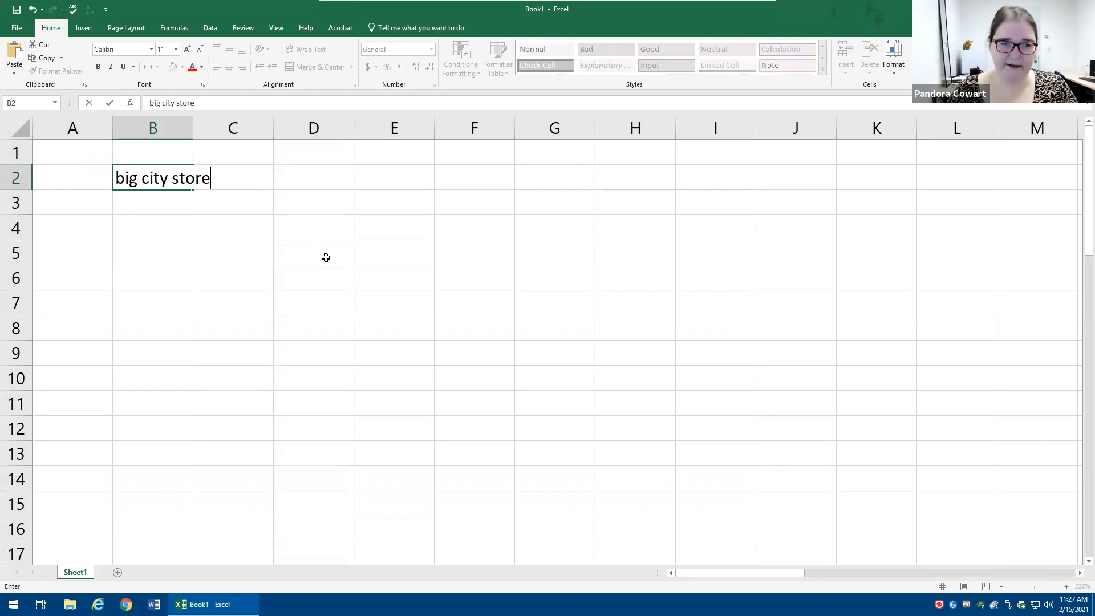
key(Tab)
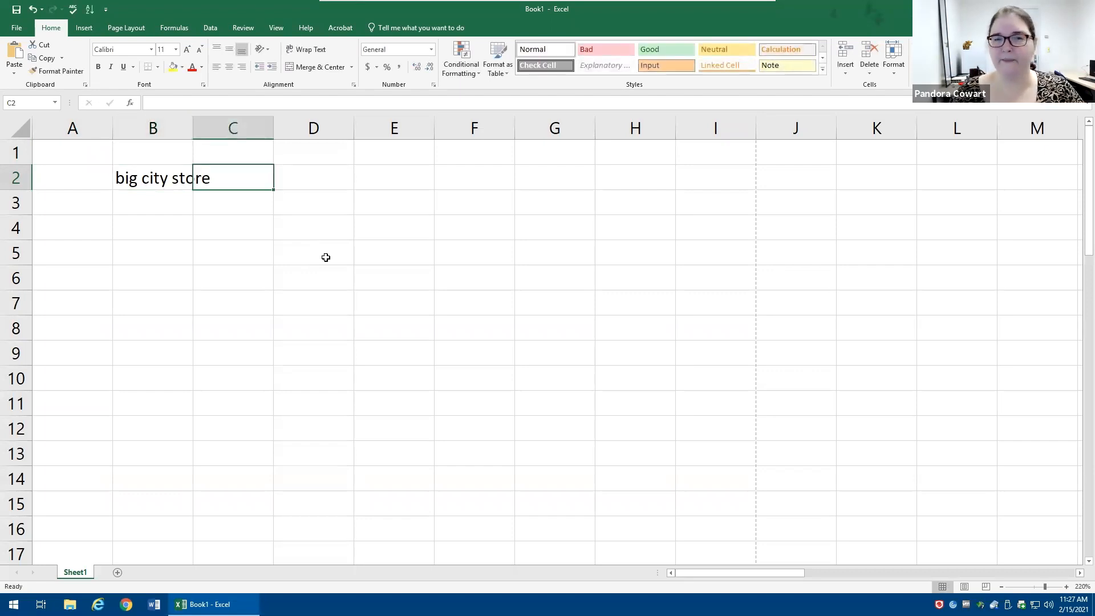
- Reselect B2 and twice start overwriting its text with "B", cancelling the entry each time
key(Left)
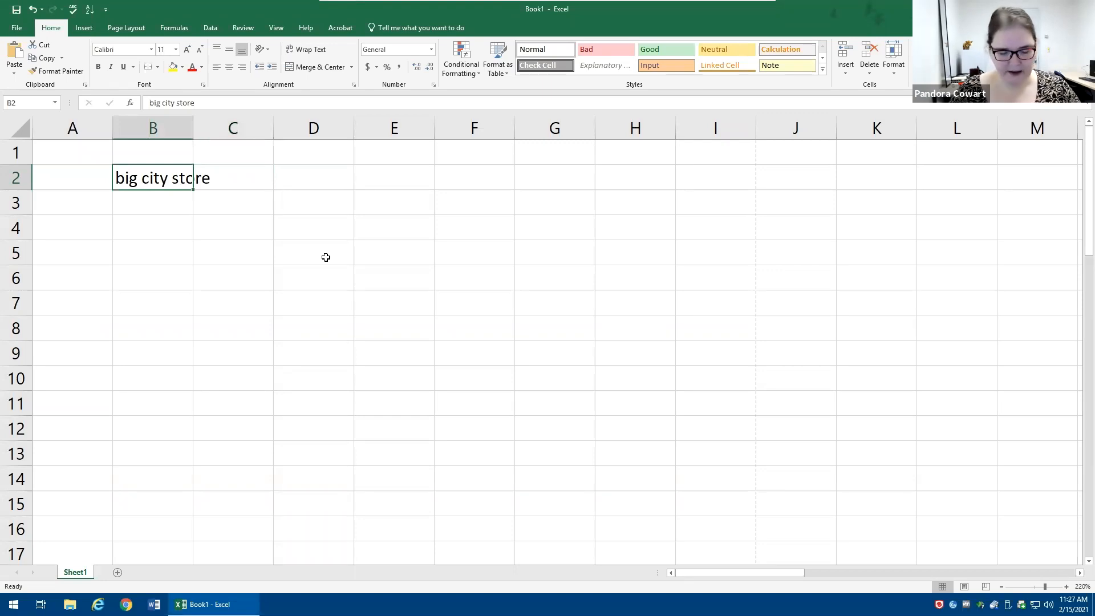
text(B)
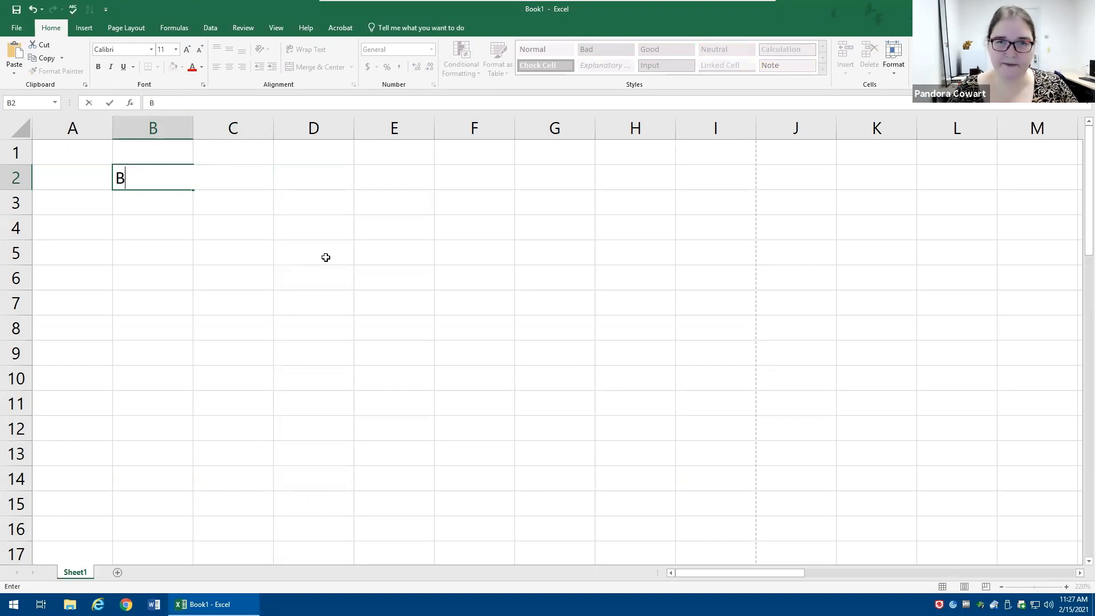
key(Escape)
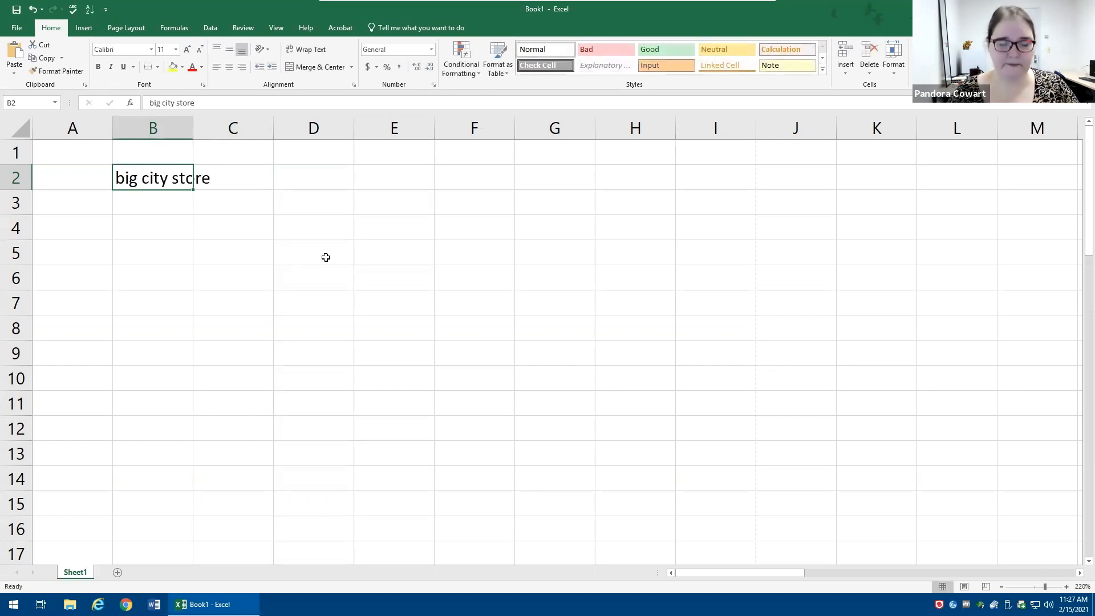
text(B)
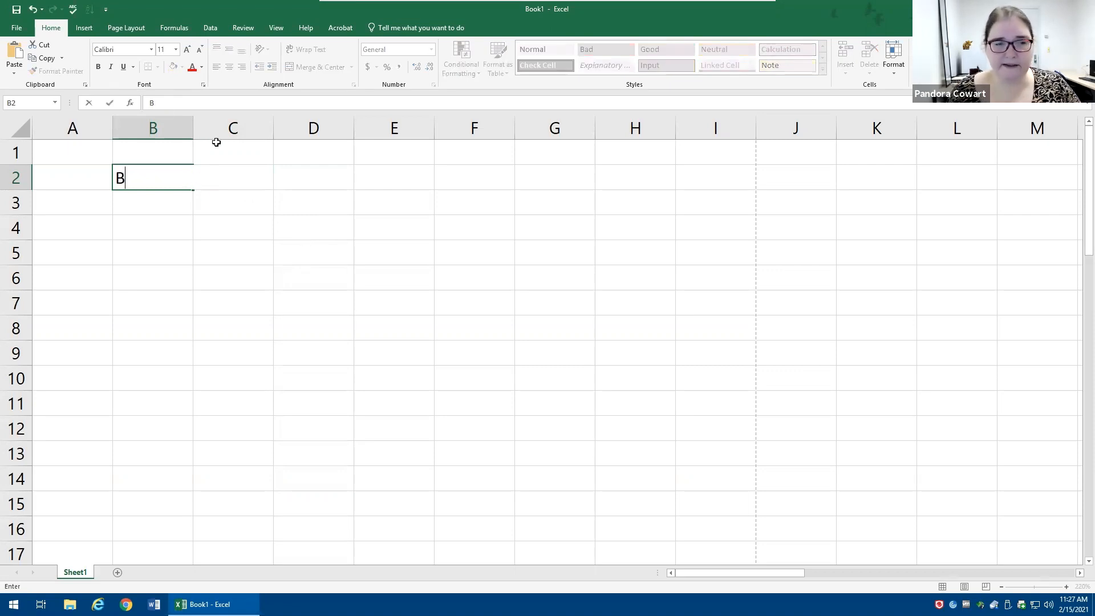
click(89, 107)
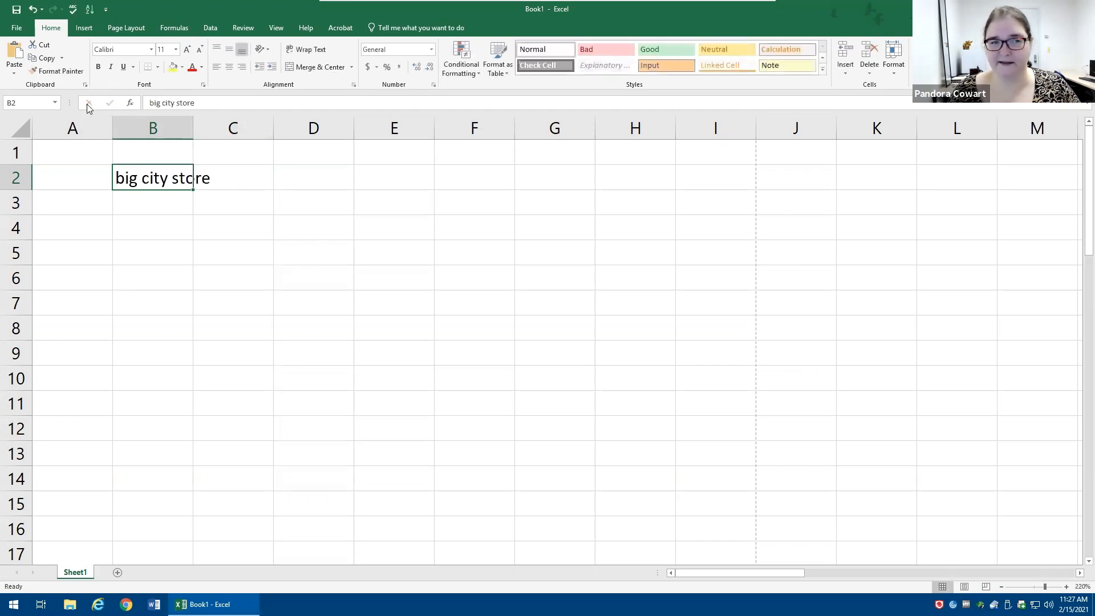
- Open B2's text for editing within the cell and cancel, and open it in the formula bar and commit it without changes
double_click(149, 180)
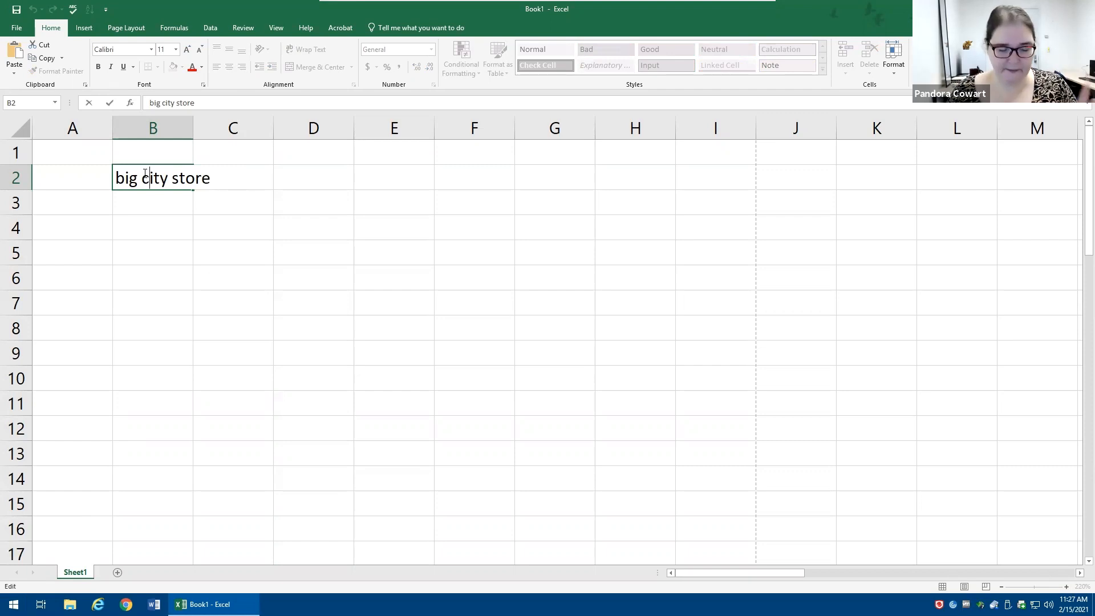
key(Escape)
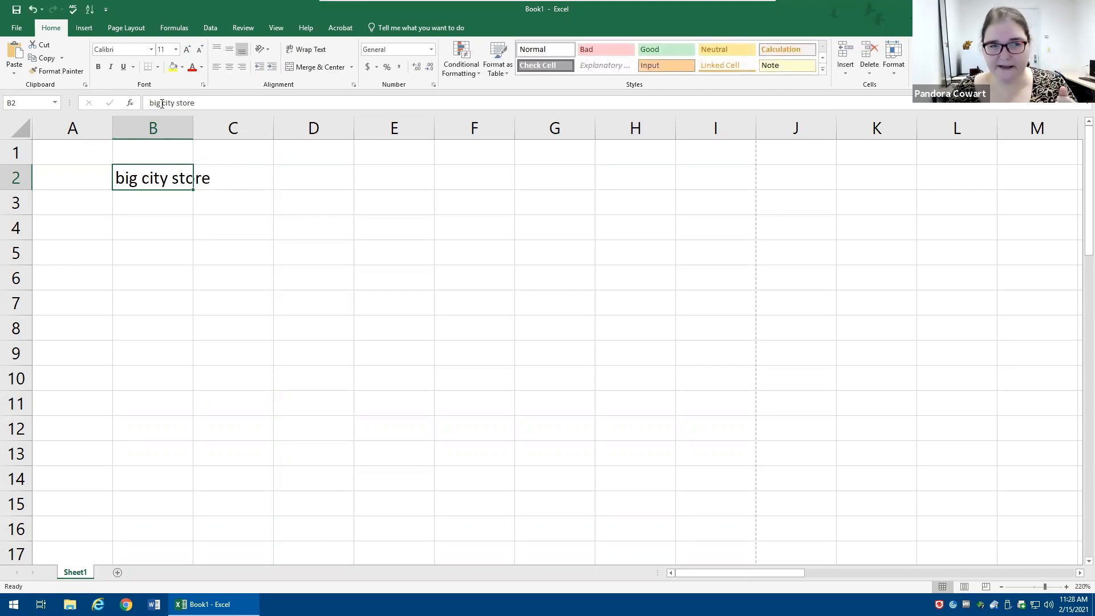
click(211, 103)
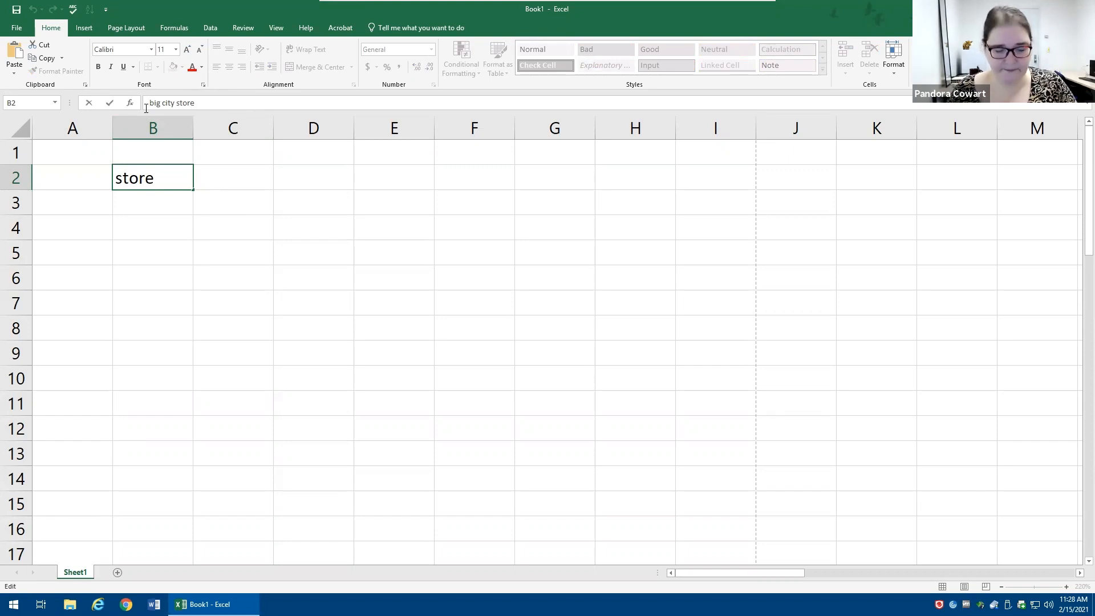
key(ctrl+Return)
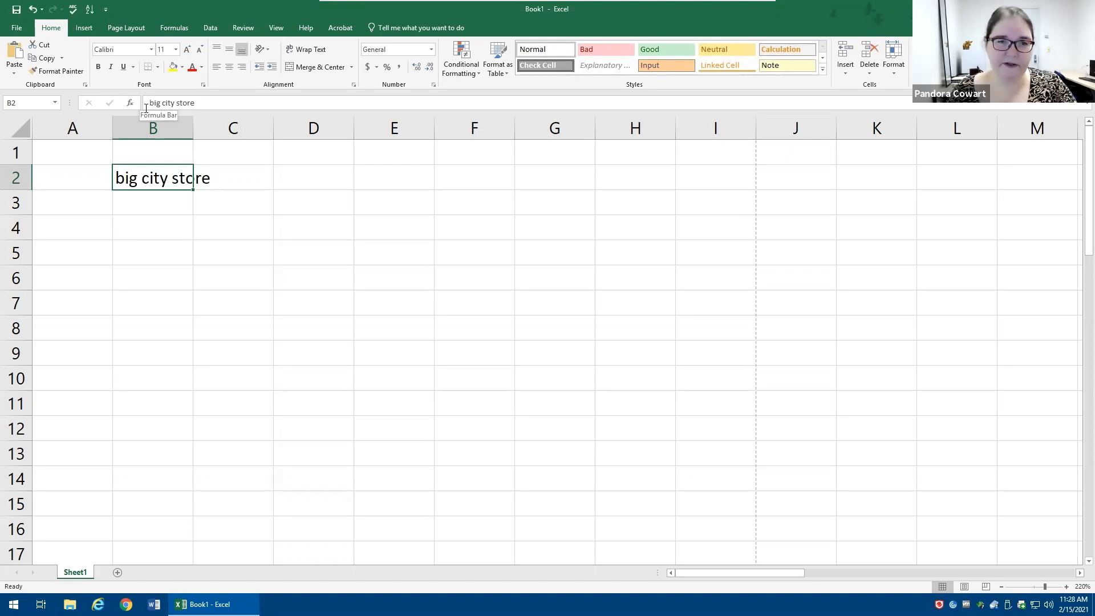
- Open B2 for editing and switch between Edit and Enter modes, ending in Edit mode
key(F2)
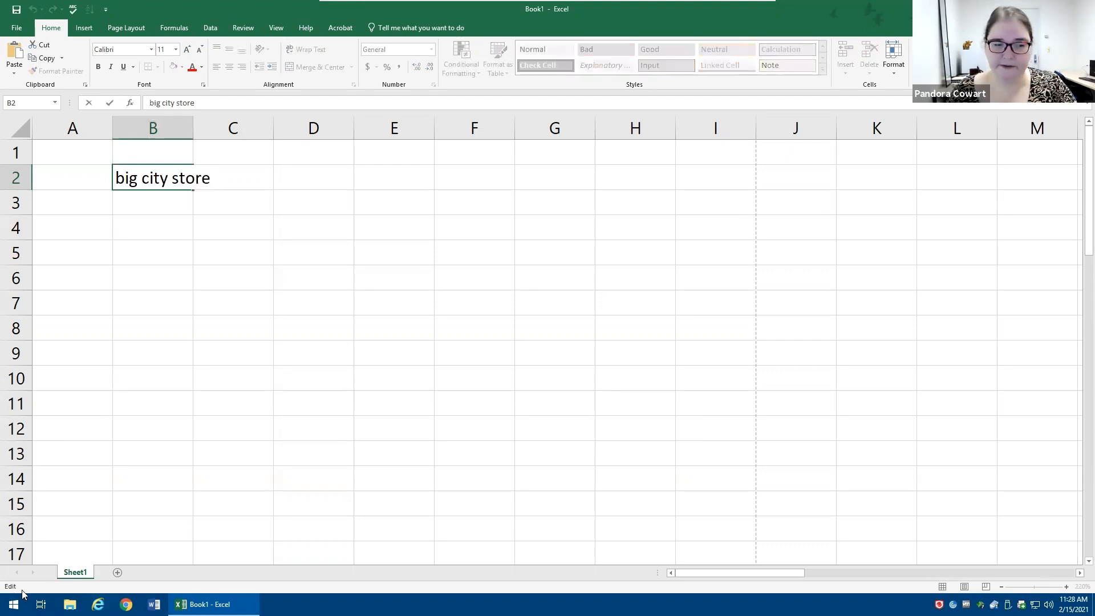
key(F2)
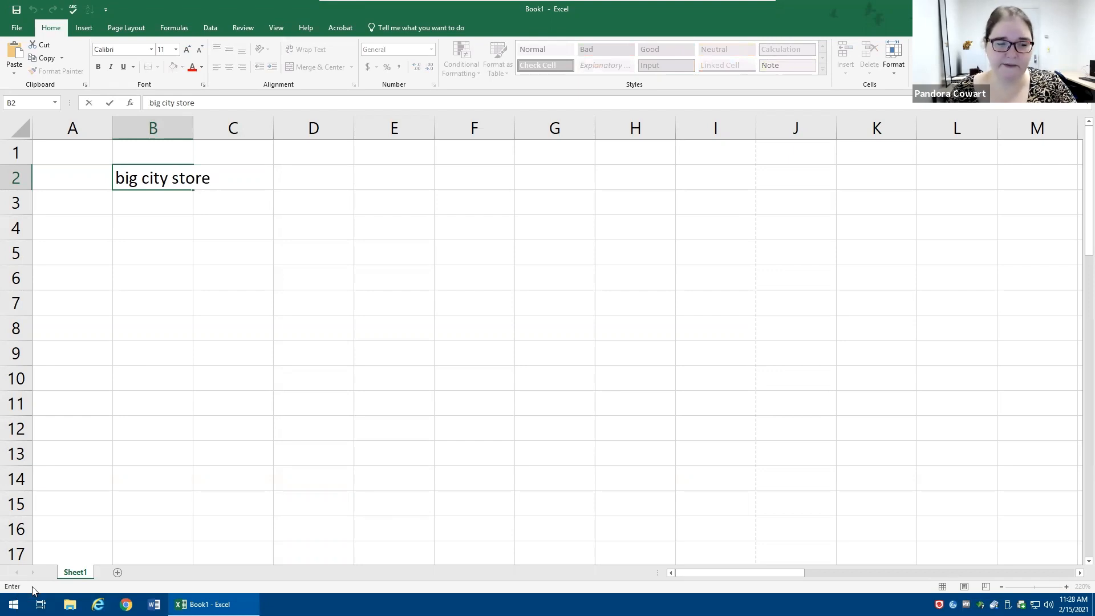
key(F2)
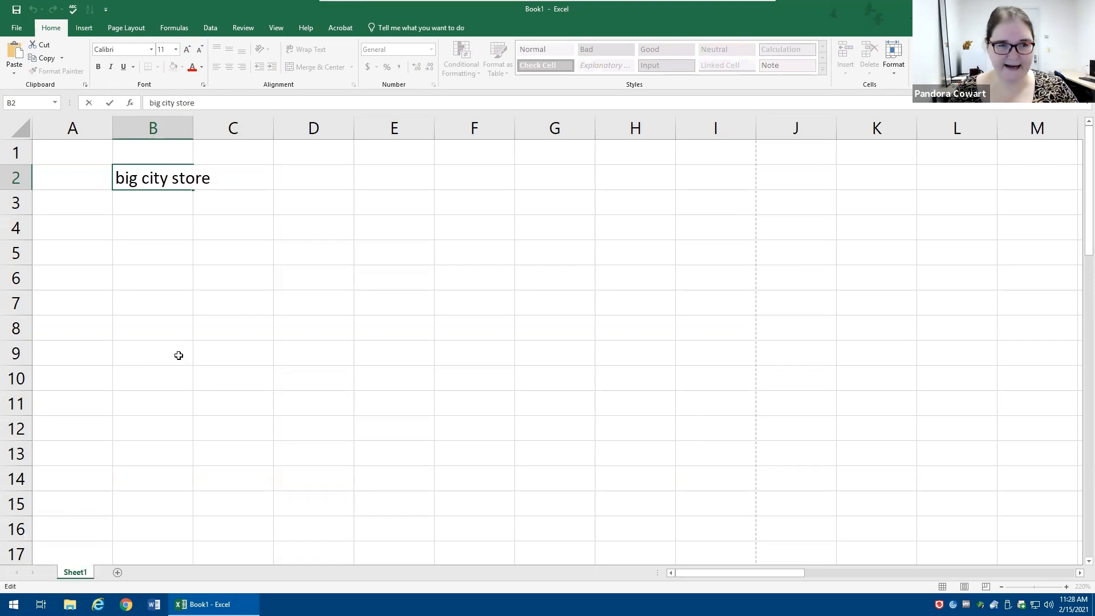
- Place the insertion point within "city" in B2, move it back and forth by characters, and jump to the text's start and end
click(154, 172)
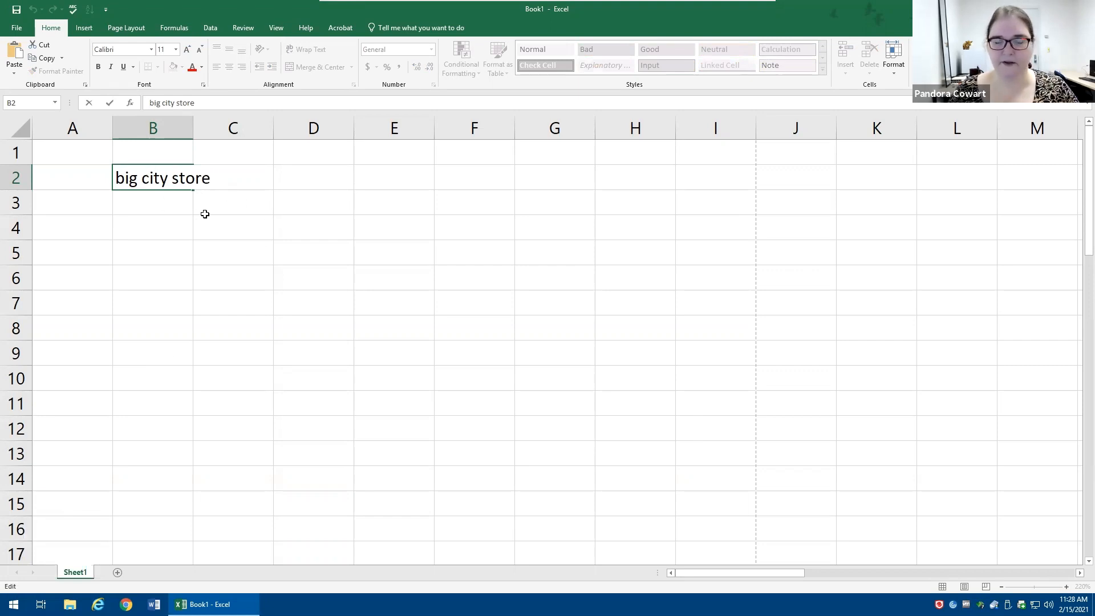
key(Left)
key(Right)
key(Right)
key(Right)
key(Right)
key(Left)
key(Left)
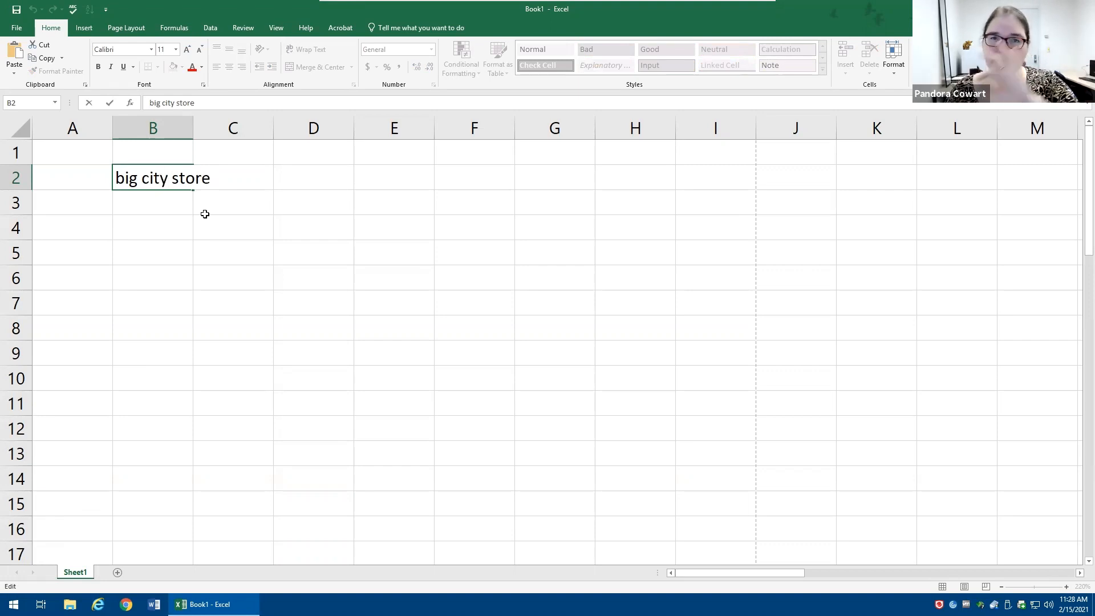
key(Home)
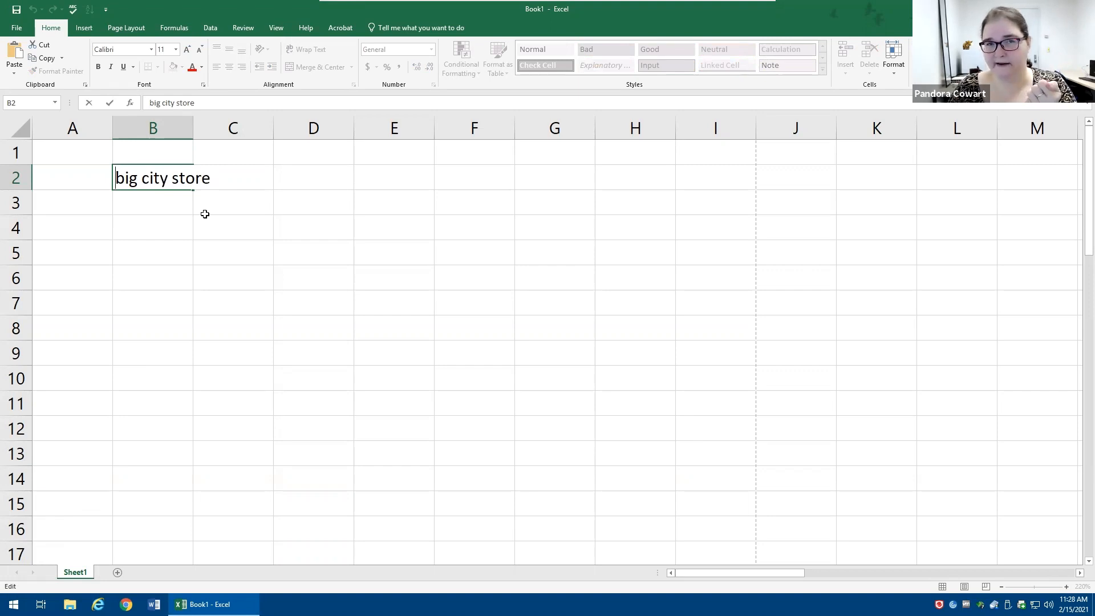
key(End)
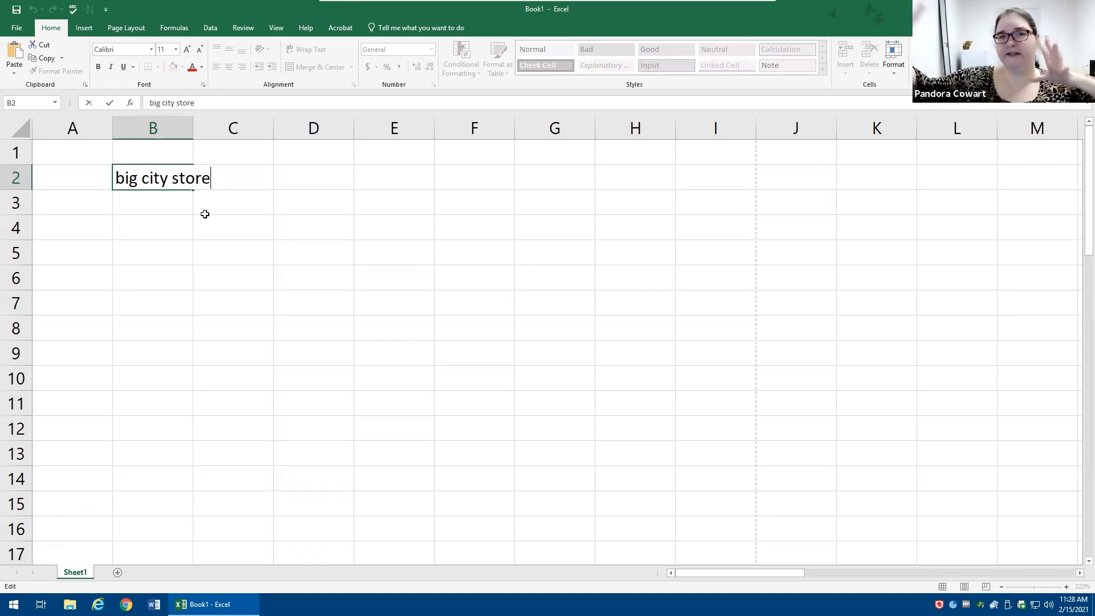
- Move the insertion point back to just before the "y" of "city" and select the characters "y s"
key(Left)
key(Left)
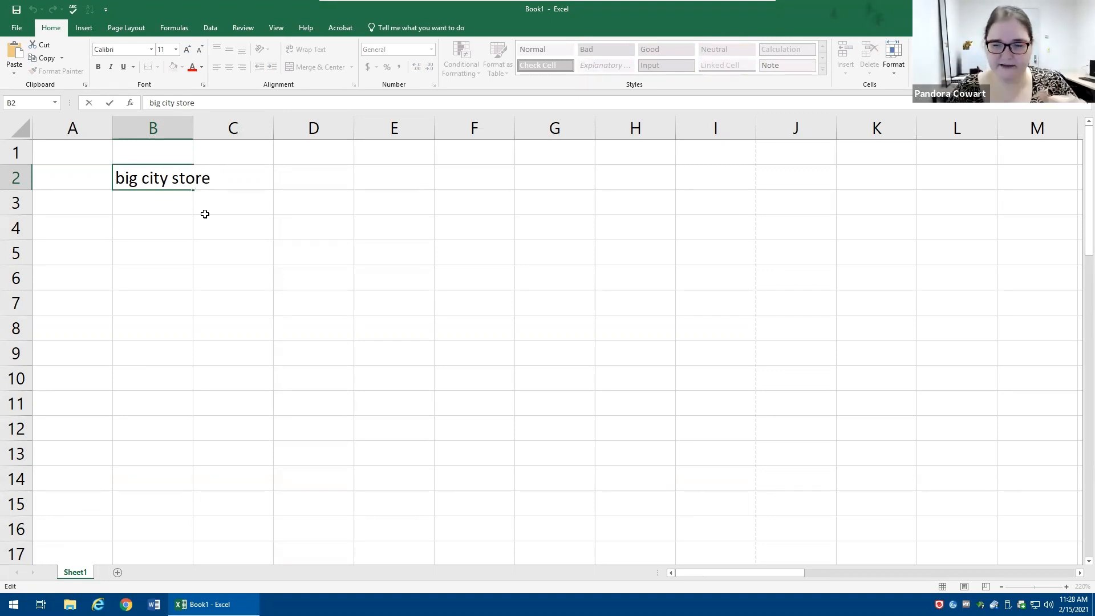
key(Left)
key(Left)
key(Left)
key(Left)
key(Left)
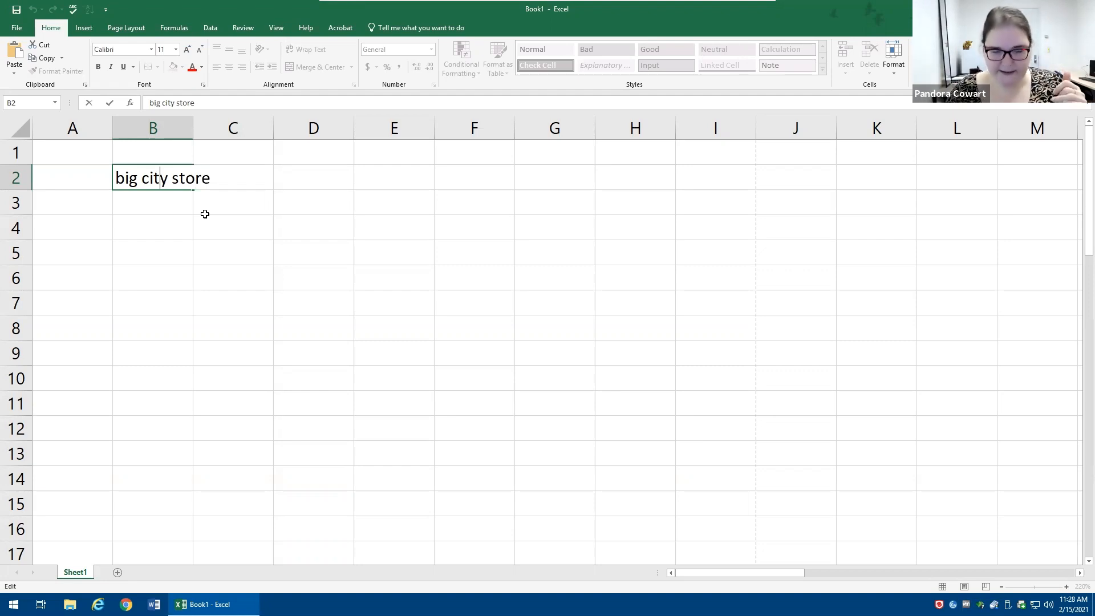
key(shift+Right)
key(shift+Right)
key(shift+Right)
key(shift+Right)
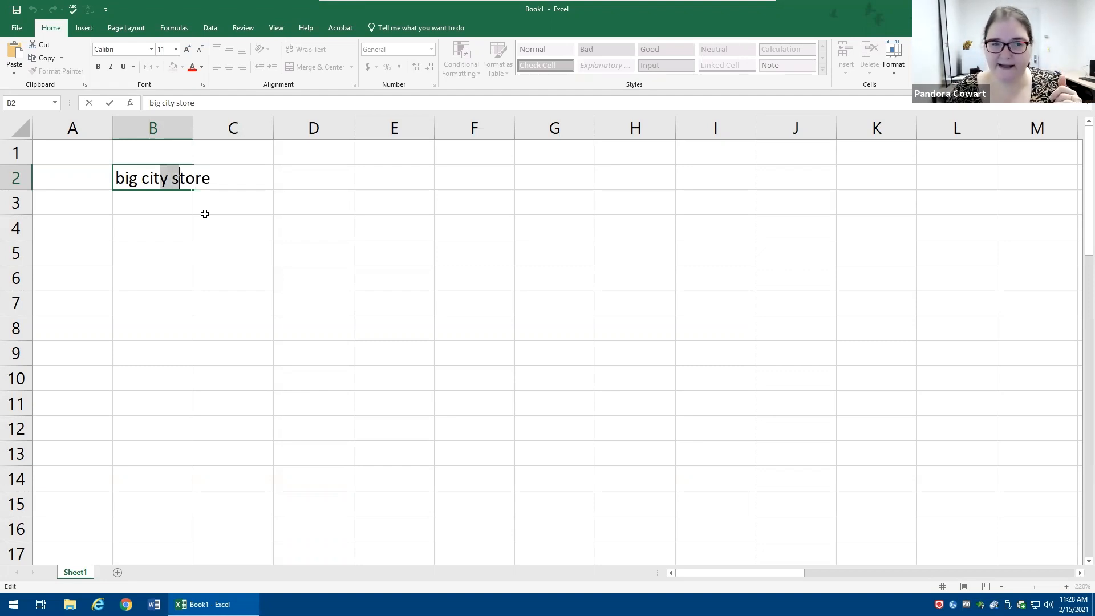
- Reverse the text selection in B2 so that it covers the letters "cit" and the space before them
key(shift+Left)
key(shift+Left)
key(shift+Left)
key(shift+Left)
key(shift+Left)
key(shift+Left)
key(shift+Left)
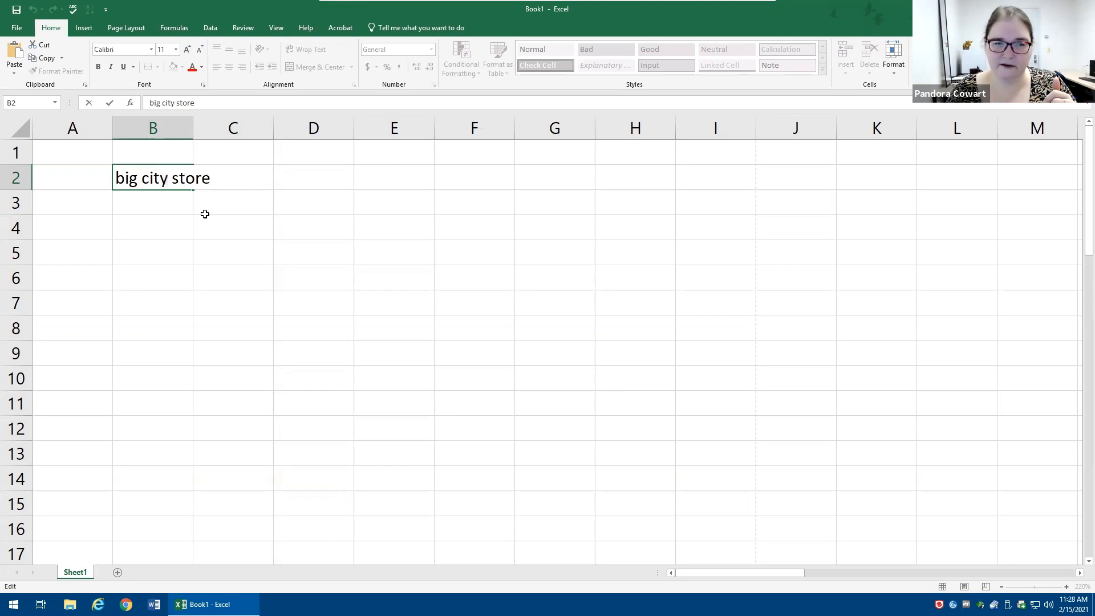
key(shift+Left)
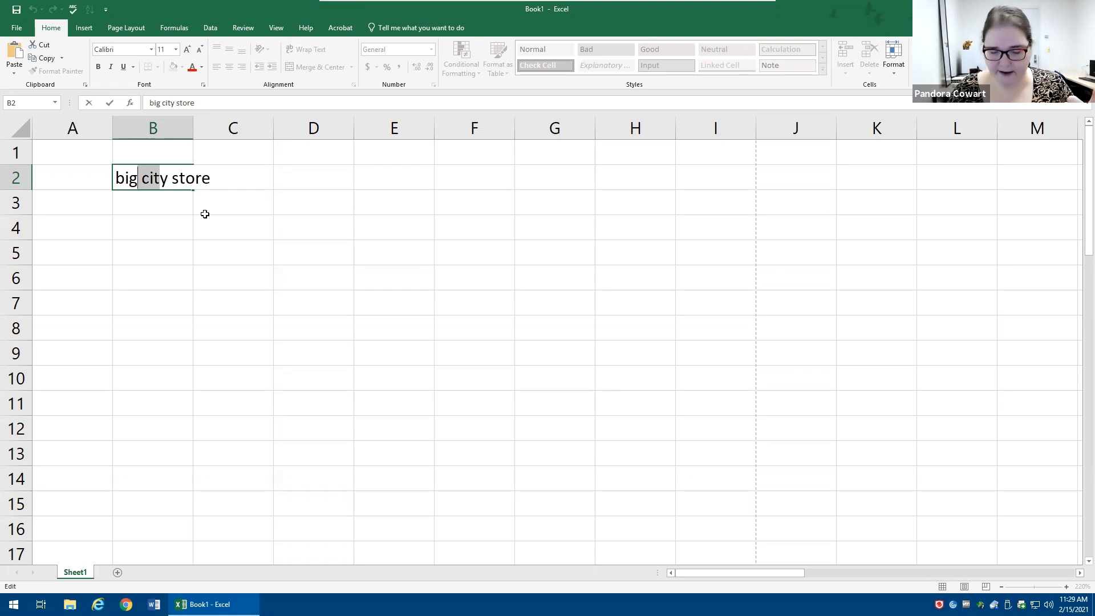
- Capitalize the first letters of "big" and "city" in B2 so that the text begins with "Big City"
key(Home)
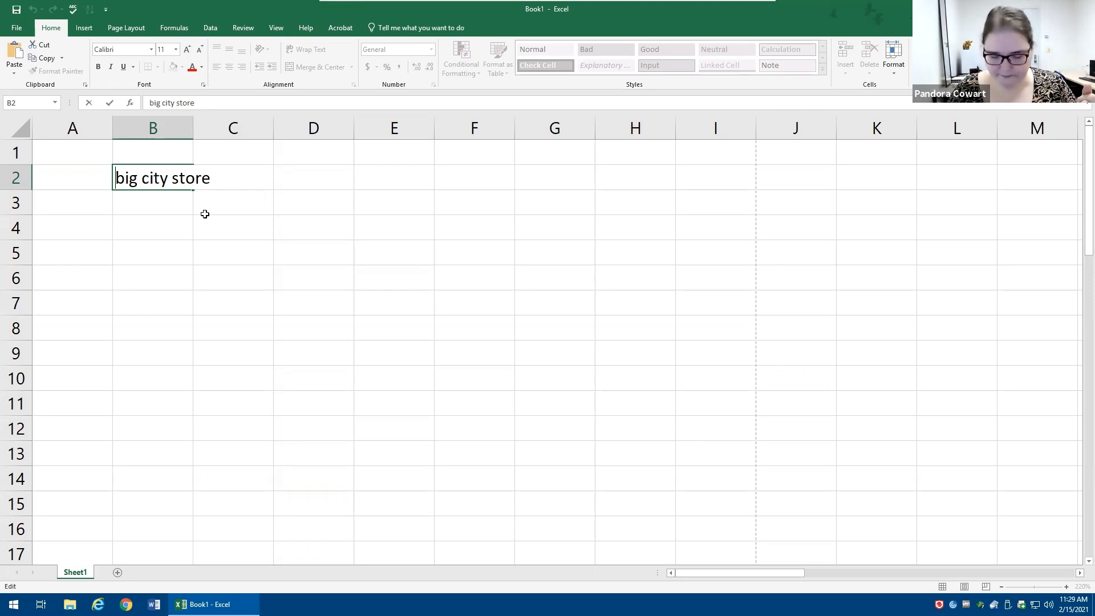
key(shift+Right)
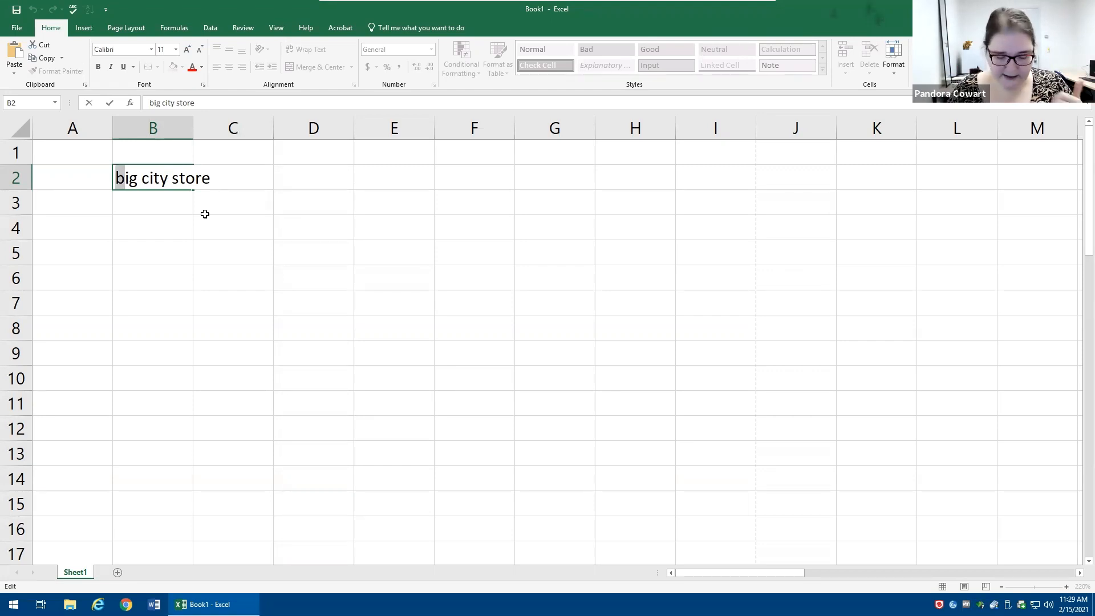
text(B)
key(Right)
key(Right)
key(Right)
key(Right)
key(BackSpace)
text(C)
- Replace the lowercase "s" of "store" in B2 with a capital "S"
key(Right)
key(Right)
key(Right)
key(Right)
key(Delete)
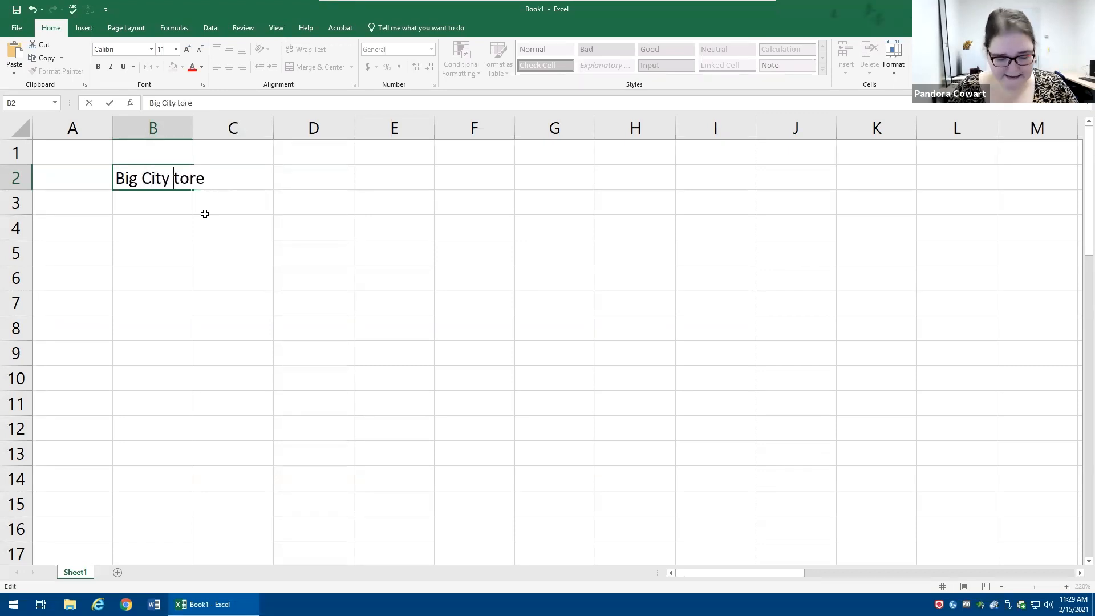
text(S)
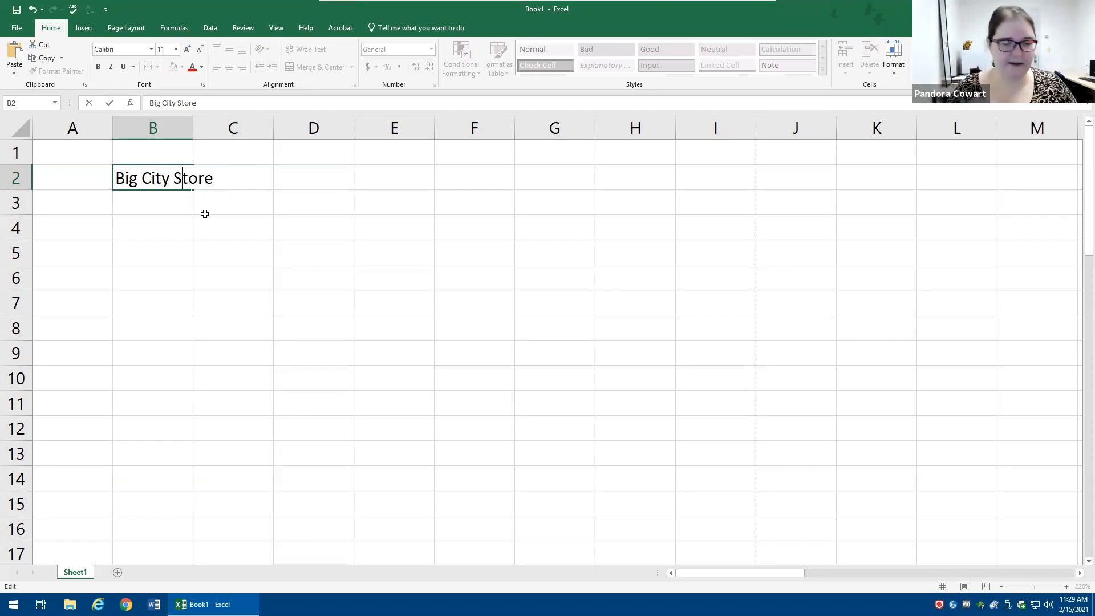
- Move the insertion point back and forth near the "S" of "Store" in B2, and select and deselect that letter
key(Left)
key(Left)
key(Left)
key(Right)
key(Right)
key(Right)
key(shift+Left)
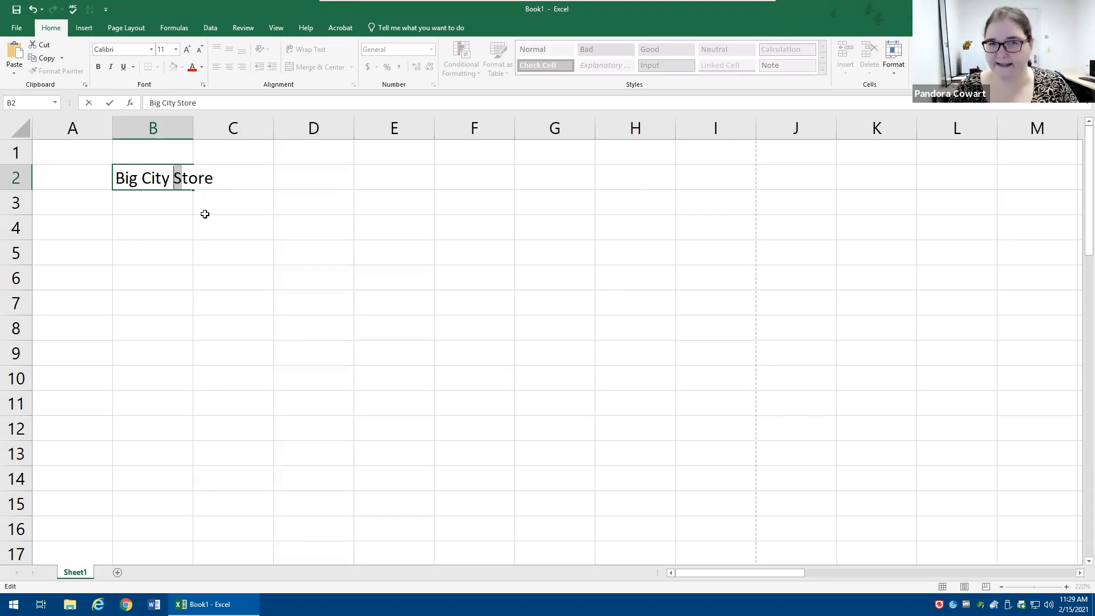
key(Left)
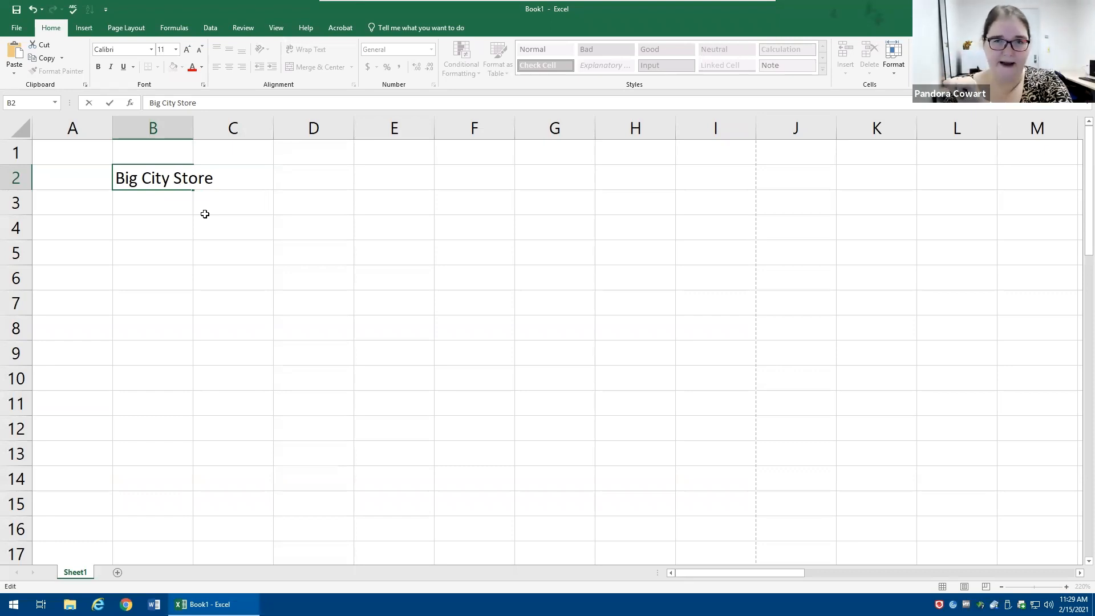
- Commit the edited text in B2 and enter "Sale" in C2, keeping C2 as the active cell
click(109, 104)
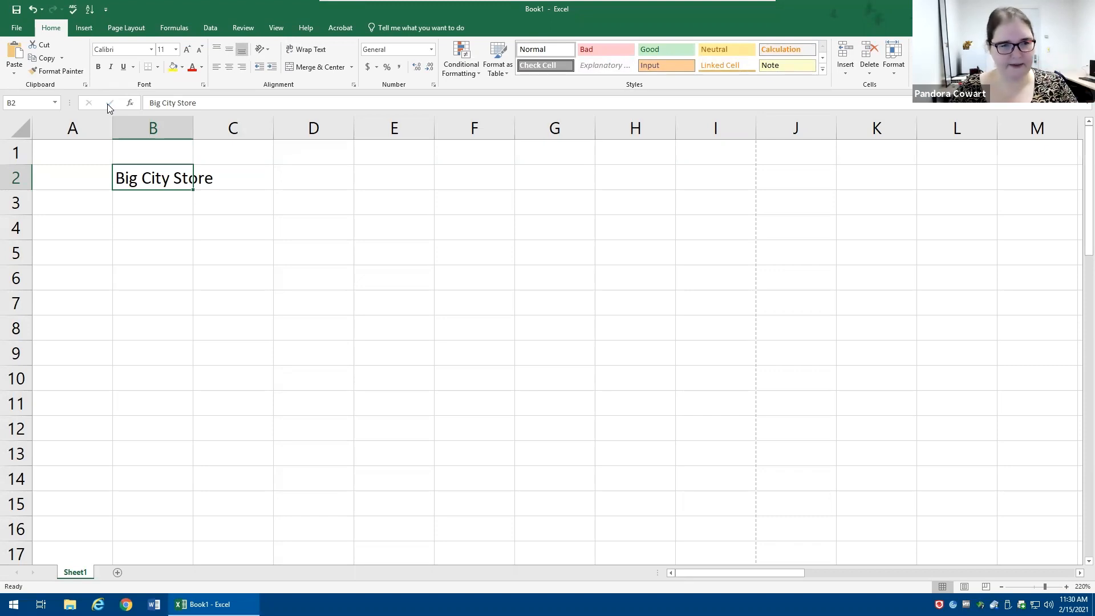
key(Right)
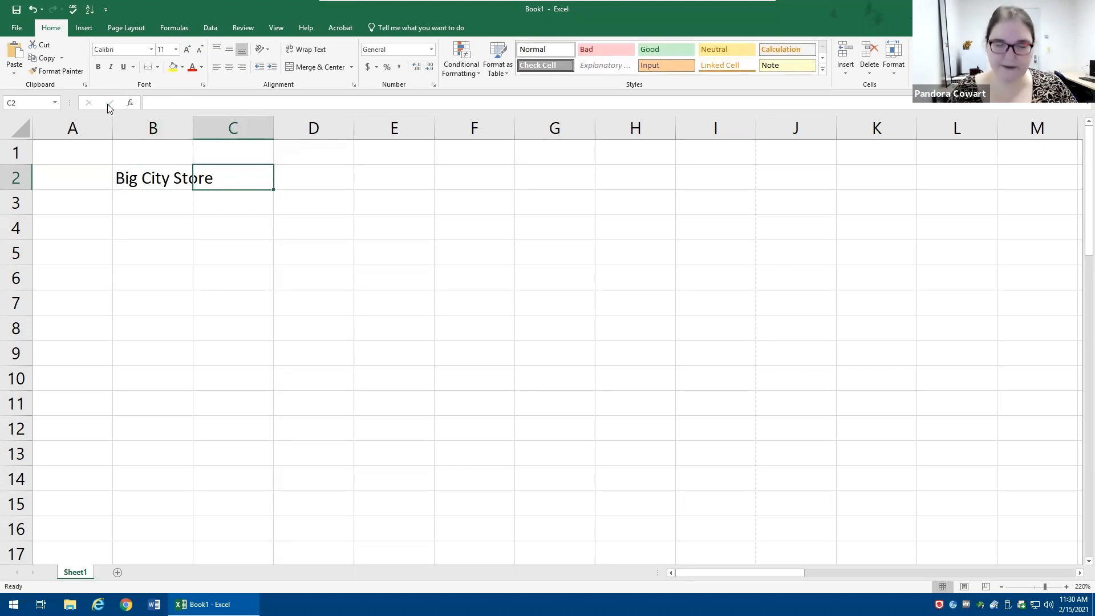
text(Sale)
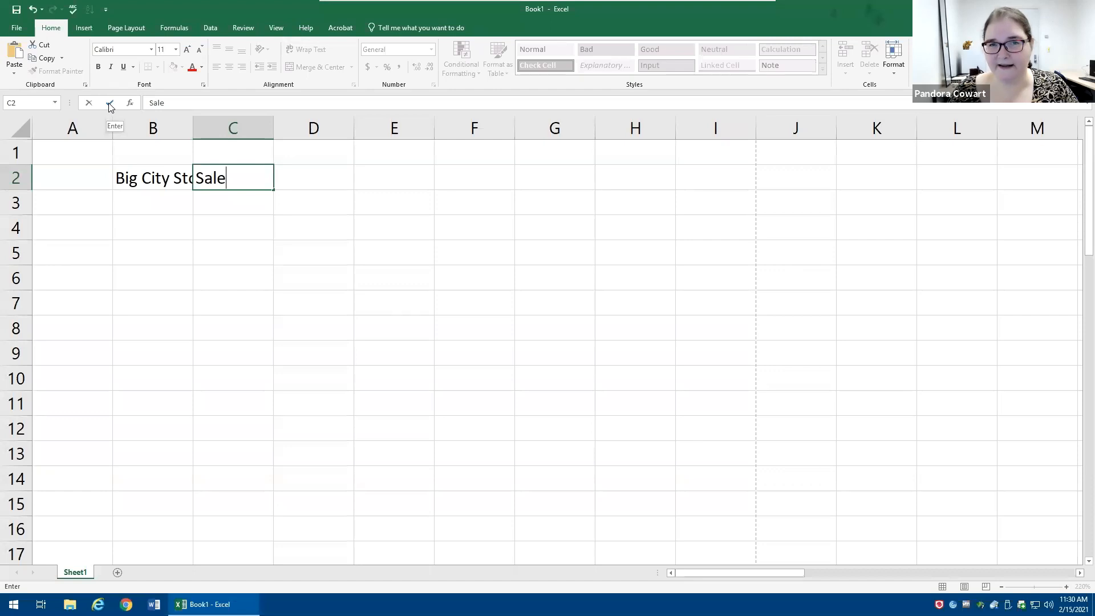
click(109, 104)
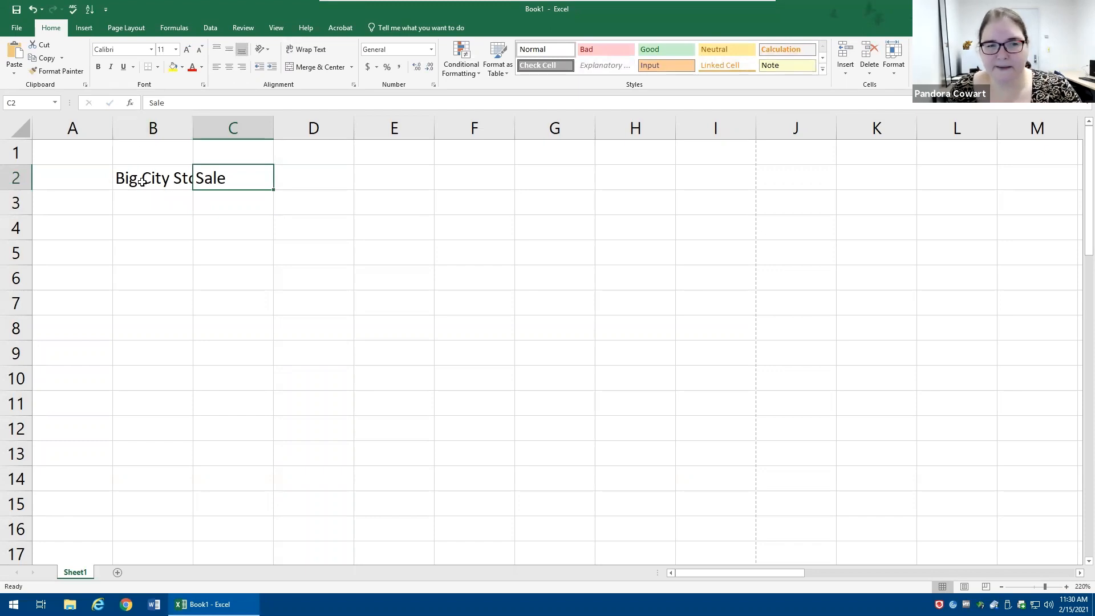
- Narrow column B to about the width of "Big", and autofit columns B and C to their contents
drag(191, 124, 143, 122)
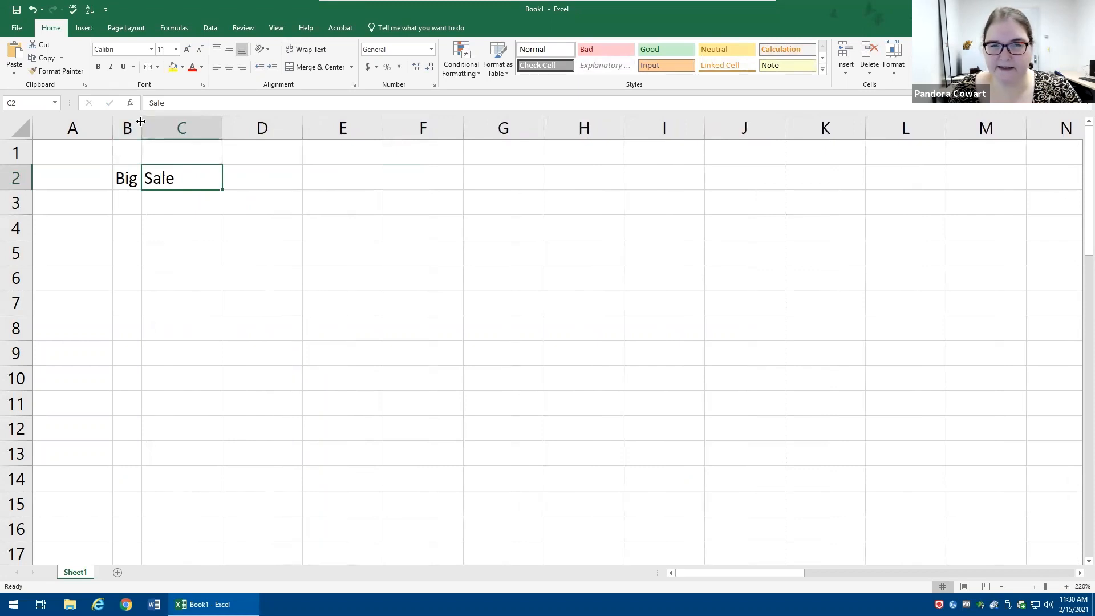
mouse_move(141, 125)
mouse_down()
mouse_move(225, 122)
mouse_move(142, 125)
mouse_up()
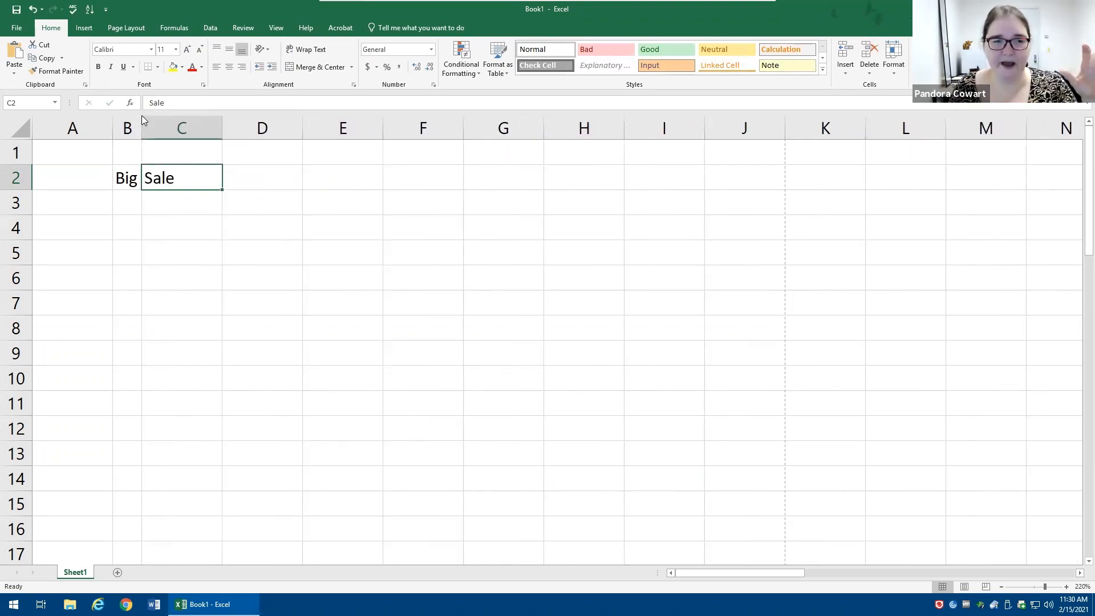
click(148, 130)
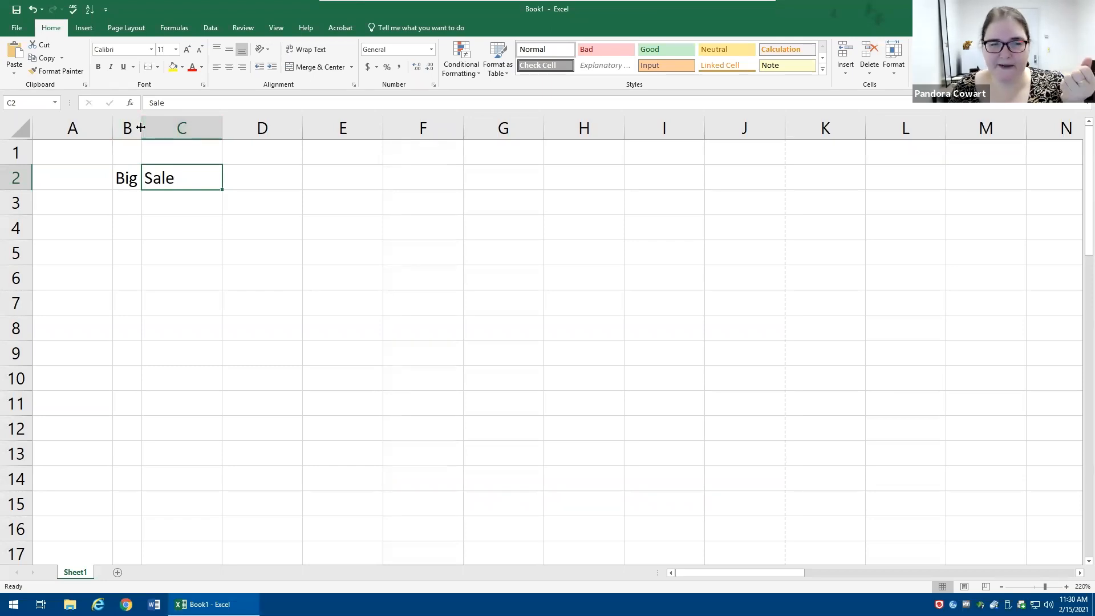
double_click(141, 127)
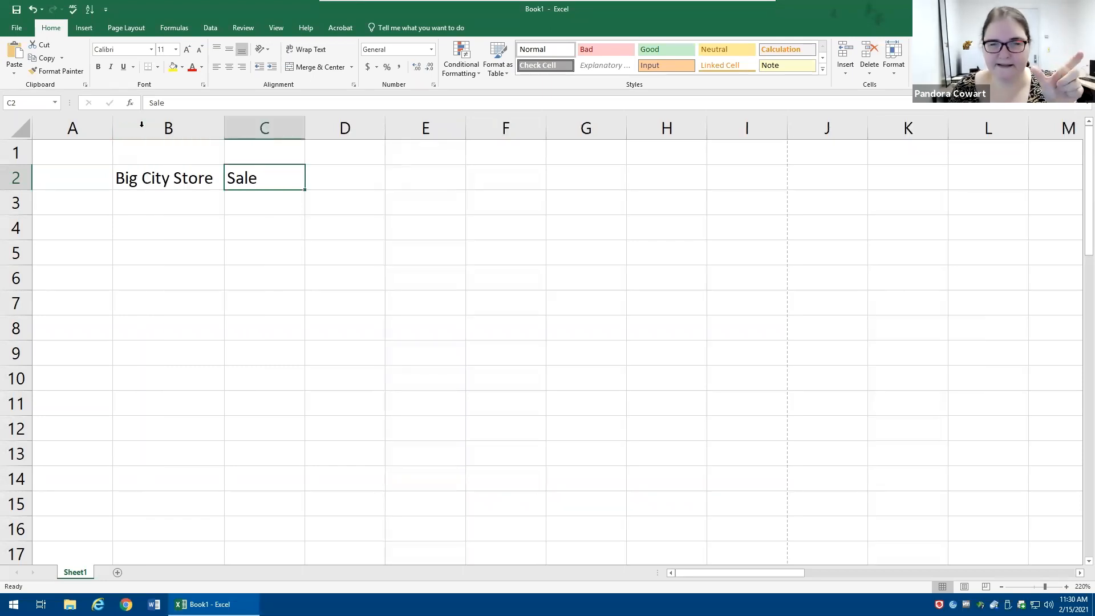
double_click(301, 129)
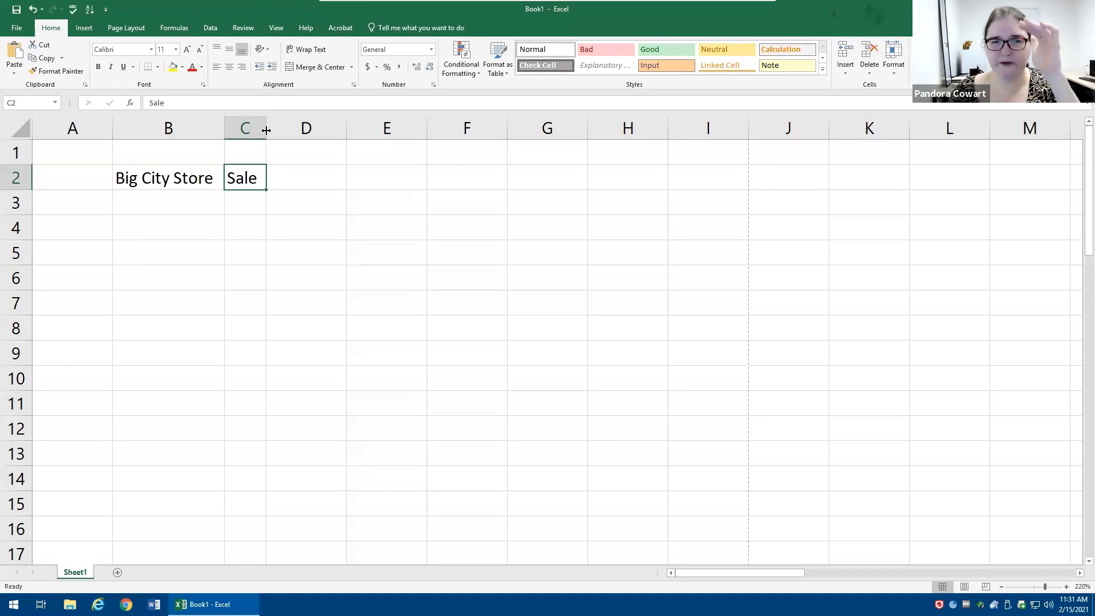
- Copy cell B2, and copy the empty cell F3 in its place
click(178, 257)
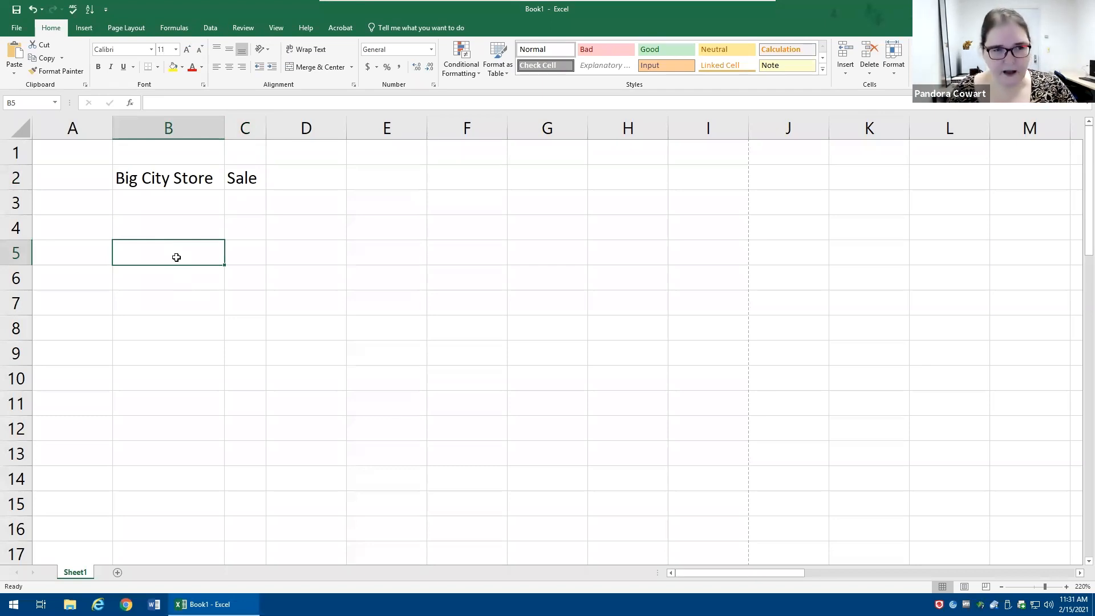
click(149, 179)
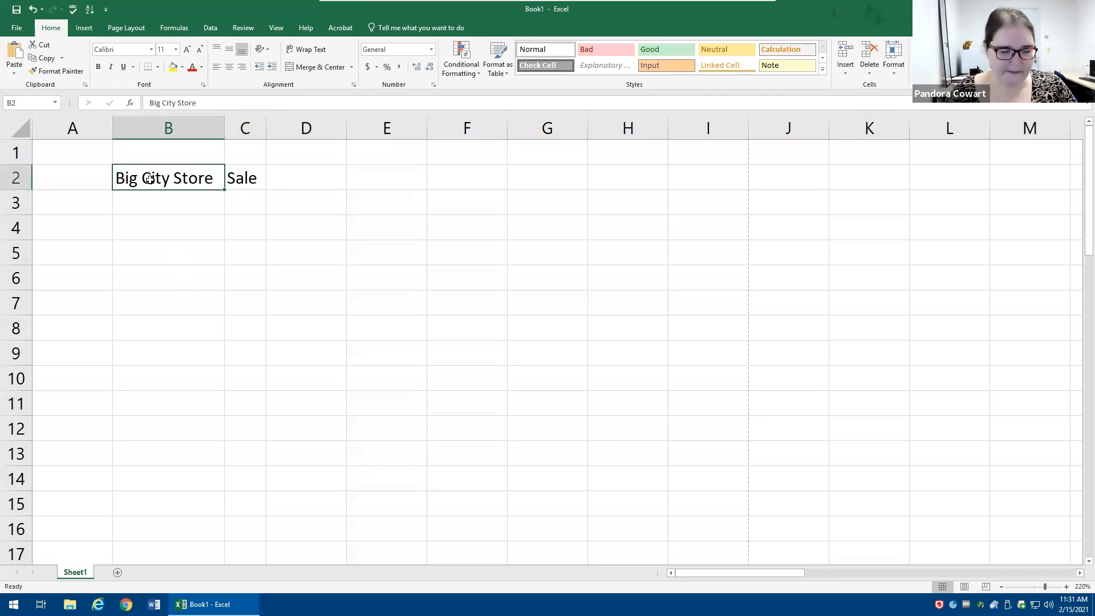
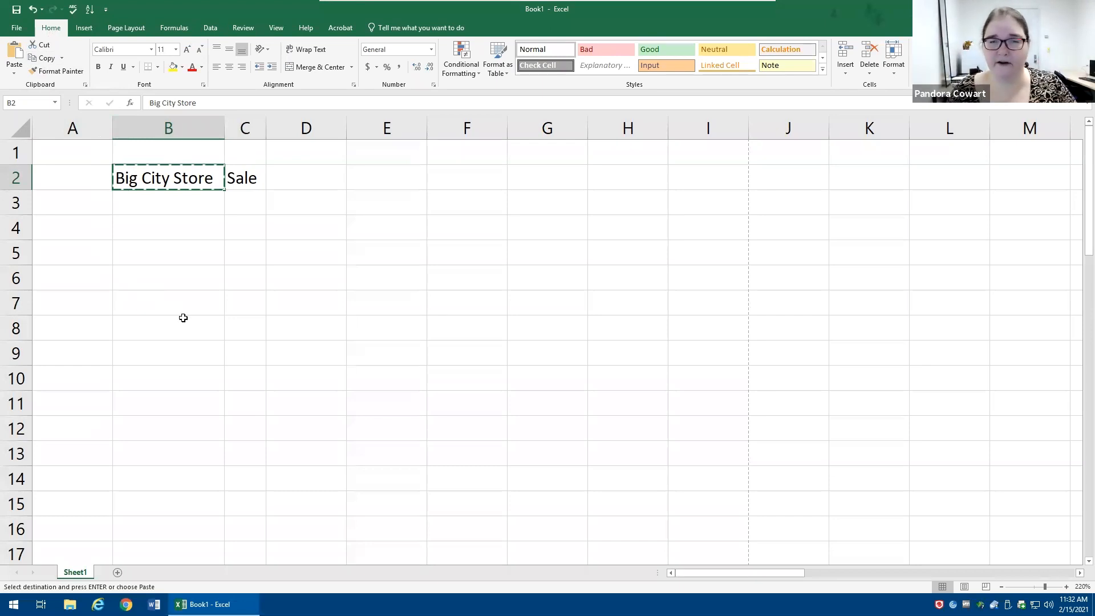
click(468, 204)
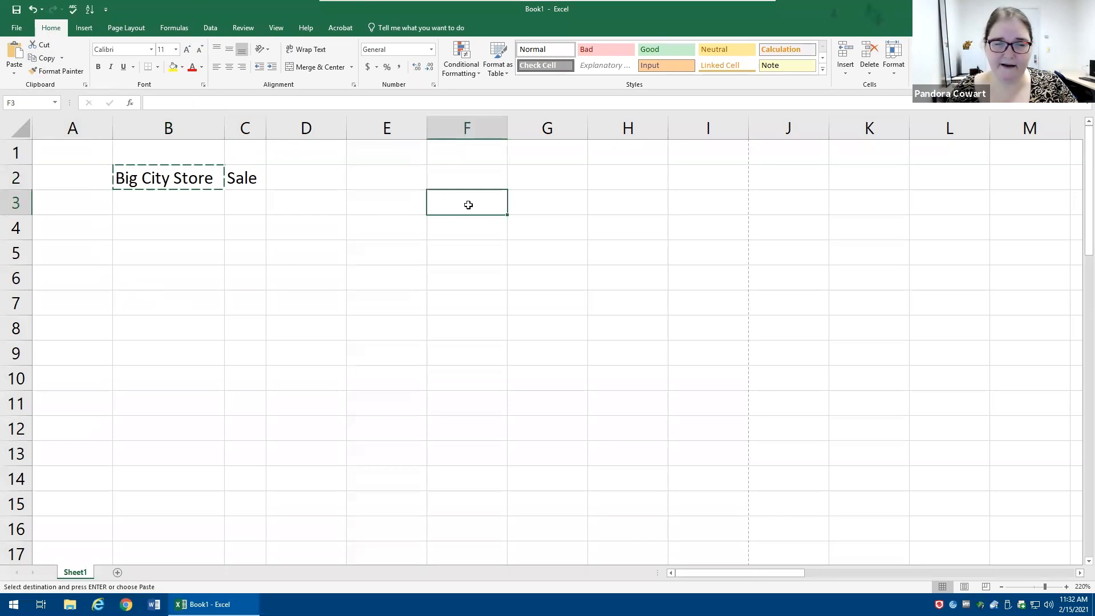
click(40, 59)
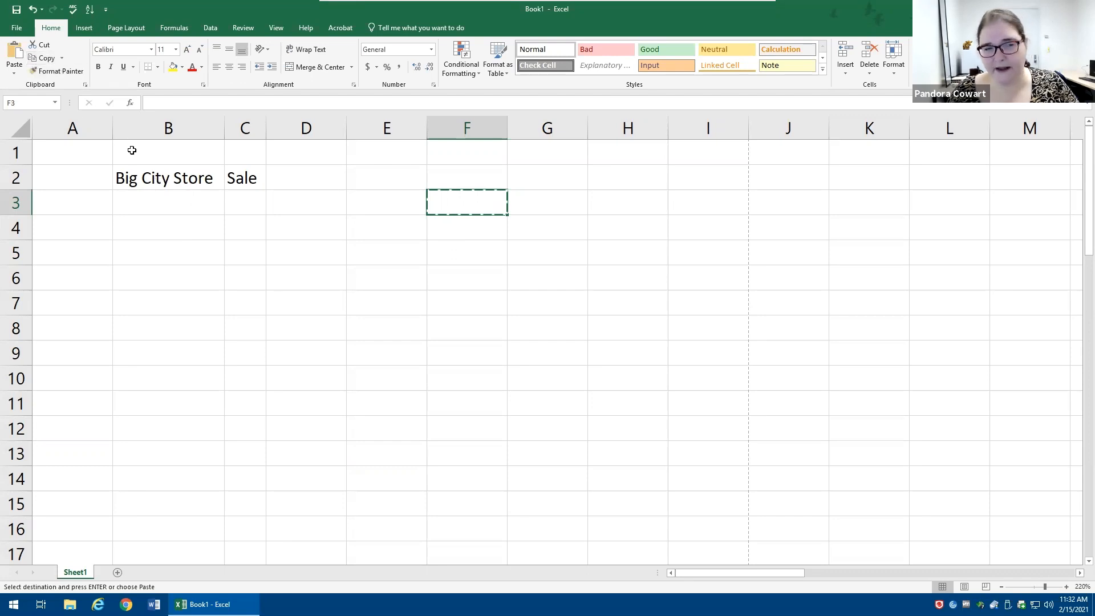
- Copy the "Big City Store" cell B2 to the clipboard
click(167, 183)
right_click(167, 184)
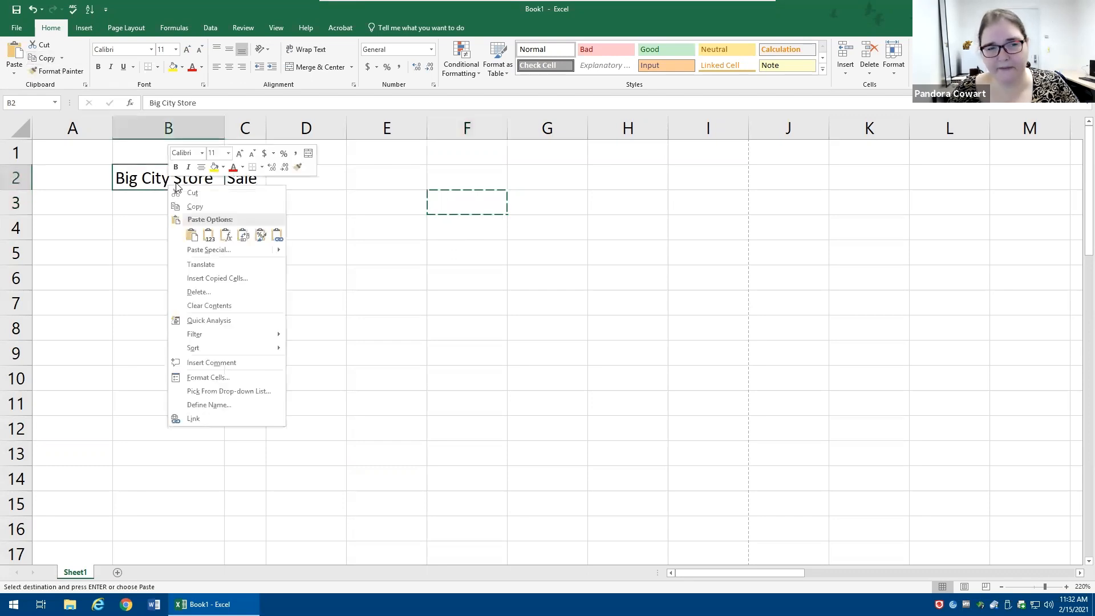
click(207, 207)
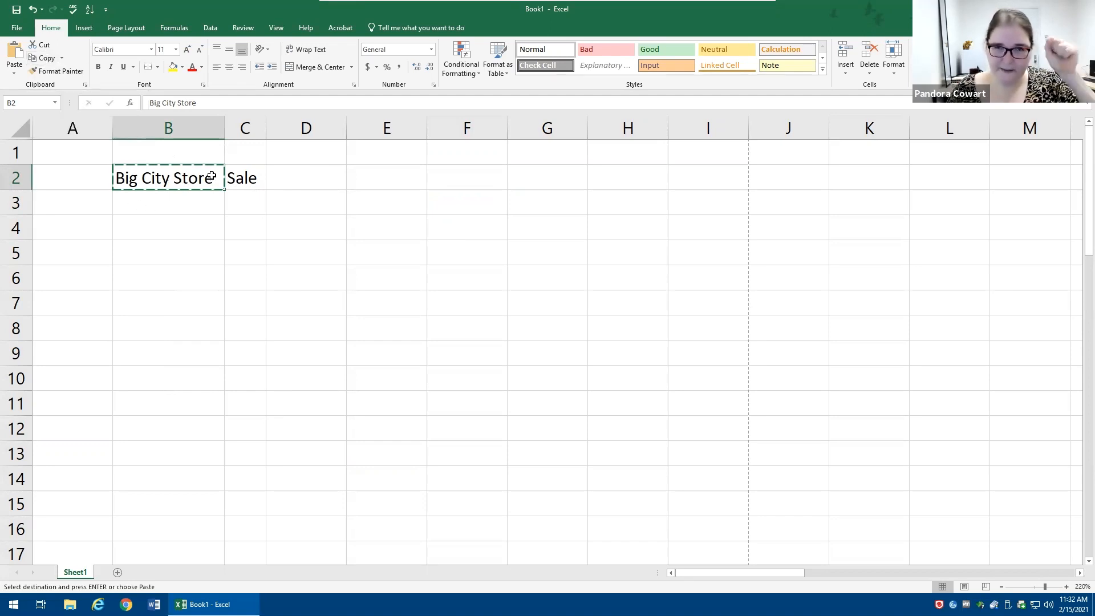
- Paste the copied Big City Store text into cells E3 and D7, then preview a paste in F7
right_click(397, 203)
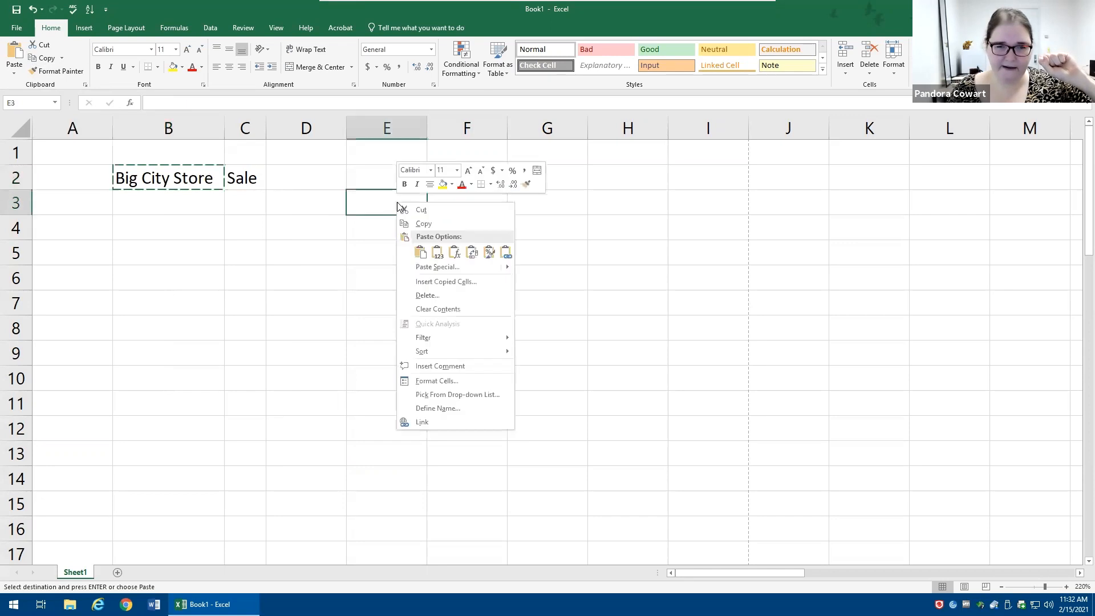
click(422, 254)
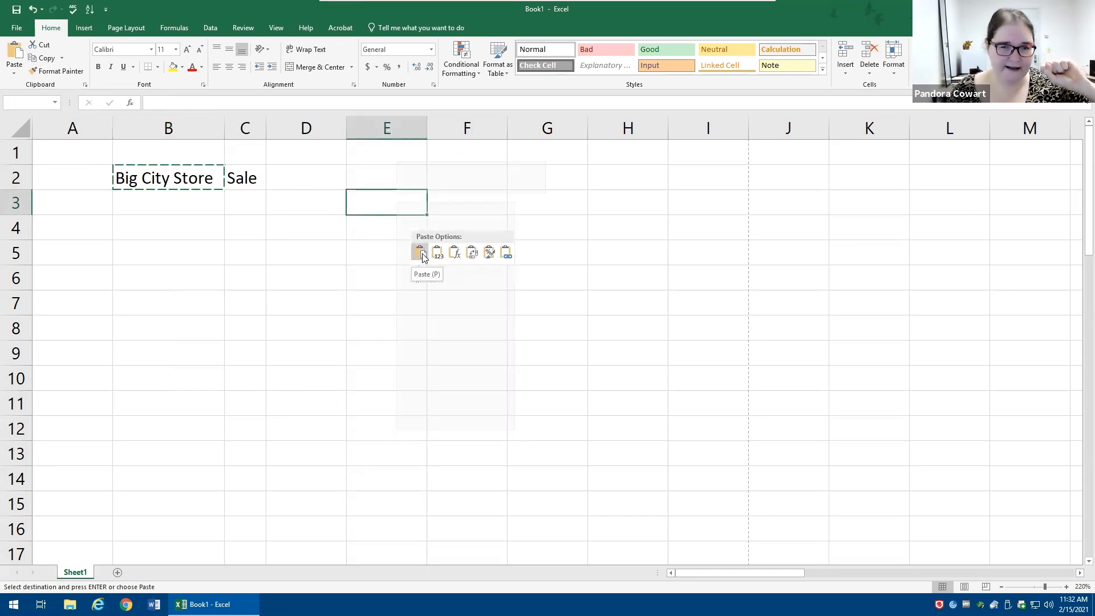
click(300, 311)
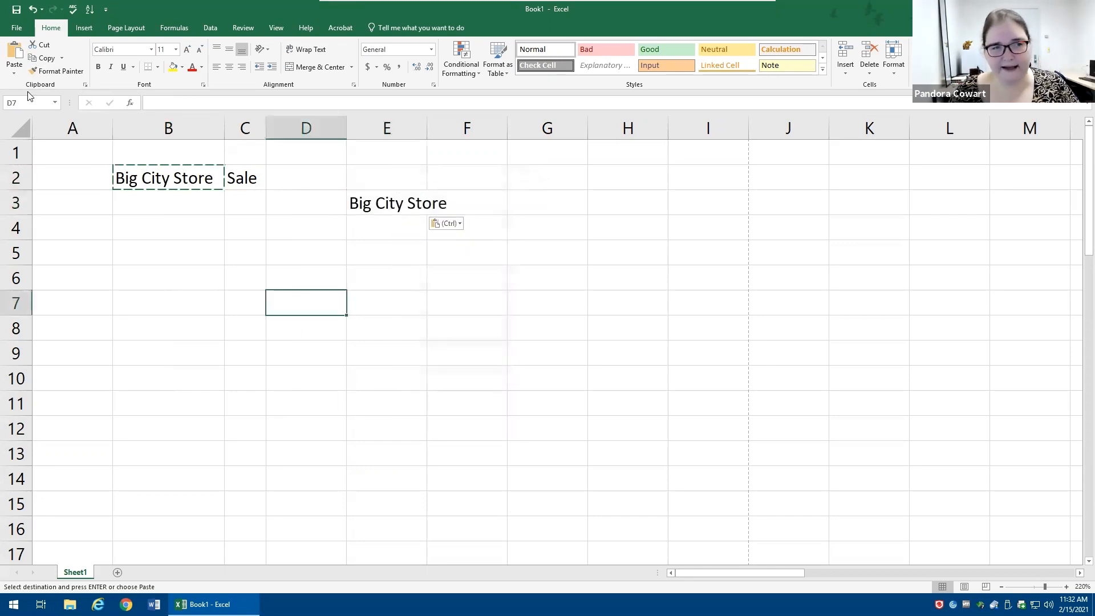
click(16, 50)
click(479, 303)
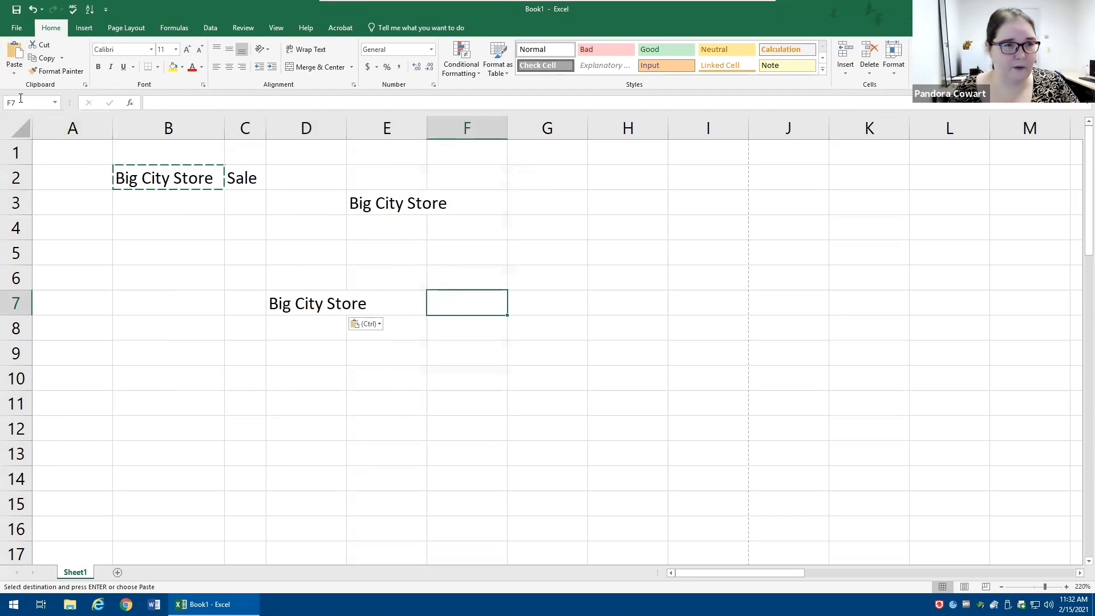
click(10, 76)
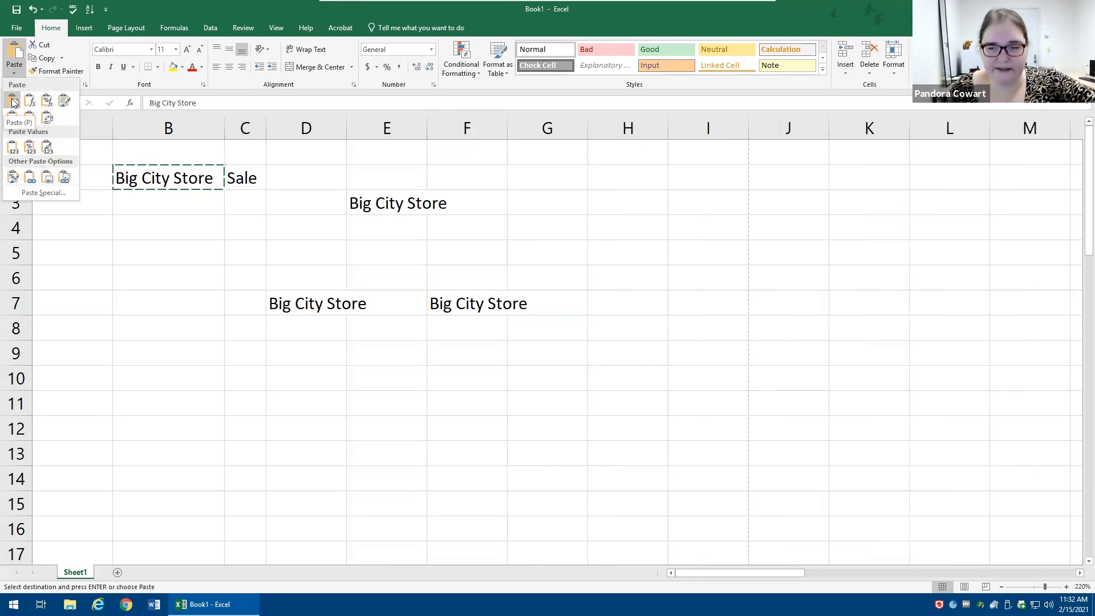
- Paste the copied Big City Store text into cells H5, D10, B10 and G8, ending copy mode with the last one
right_click(652, 242)
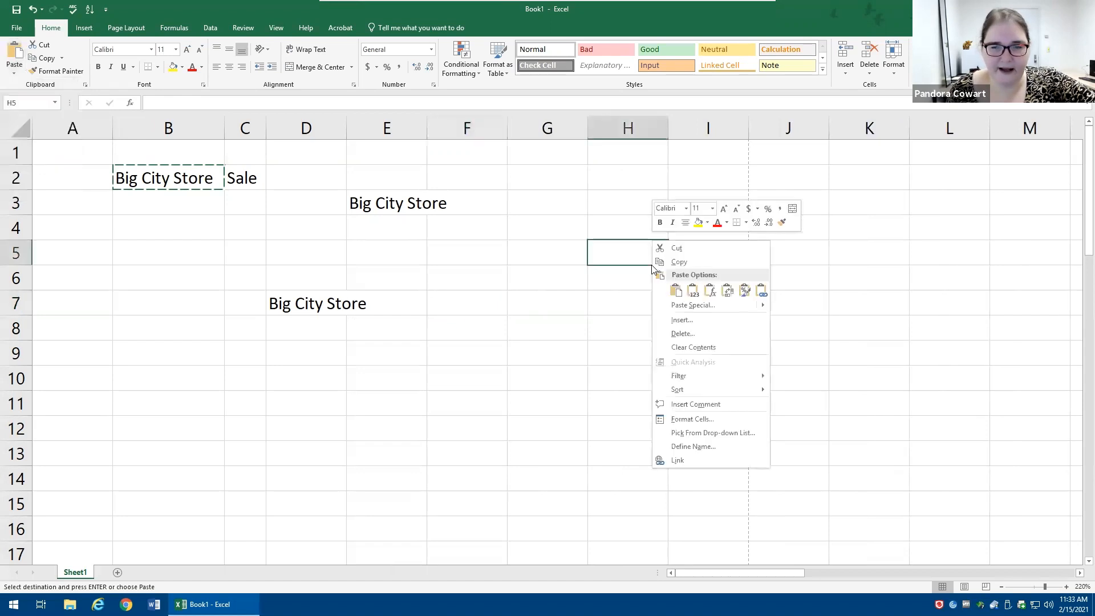
click(680, 292)
right_click(314, 378)
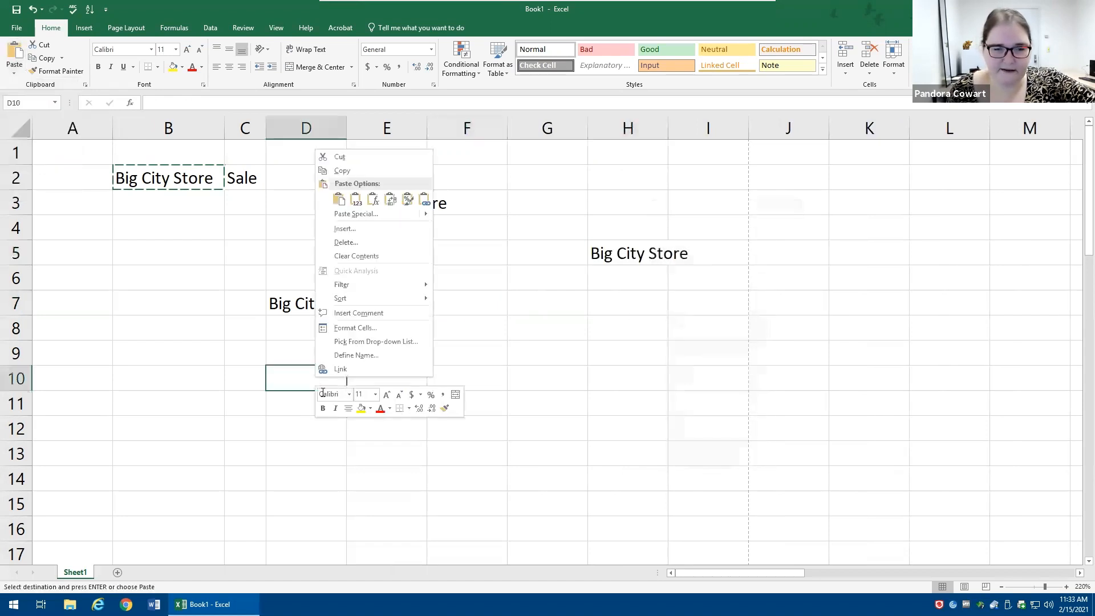
click(339, 199)
right_click(147, 378)
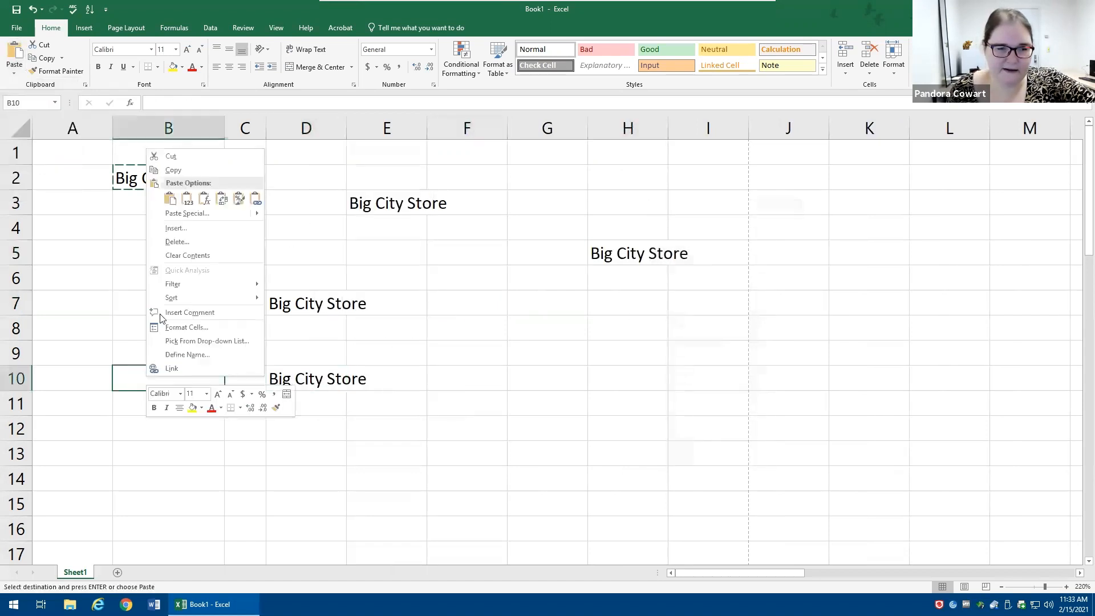
click(169, 199)
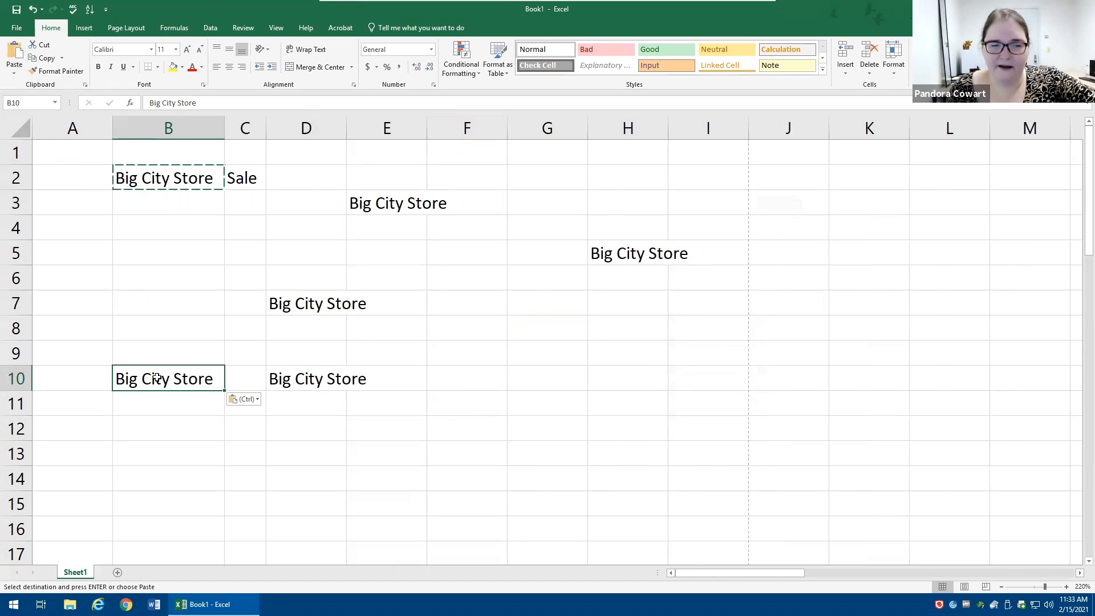
click(530, 326)
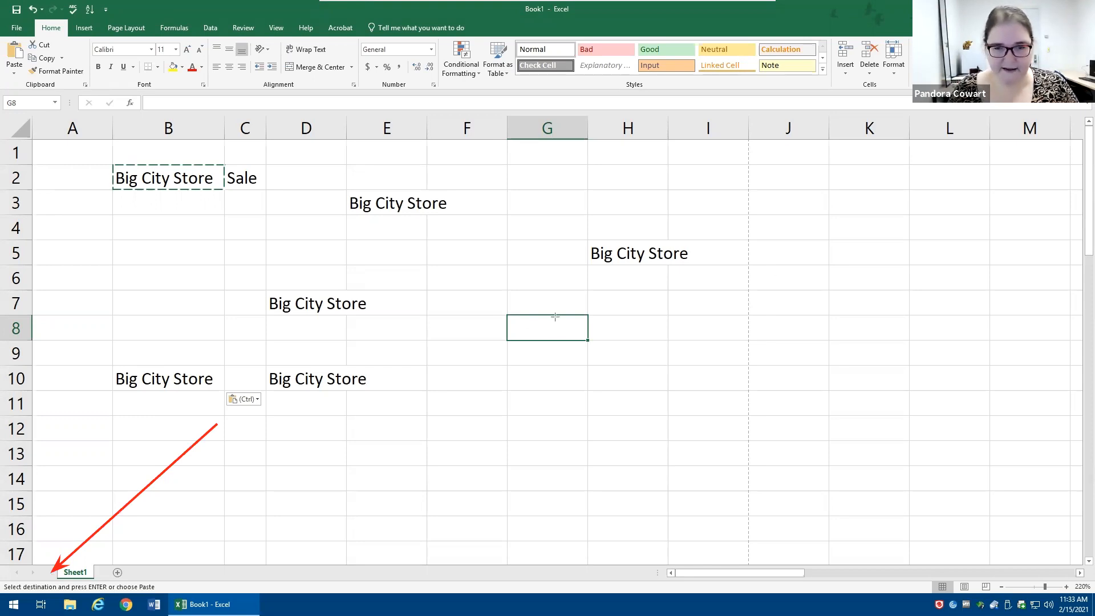
key(Return)
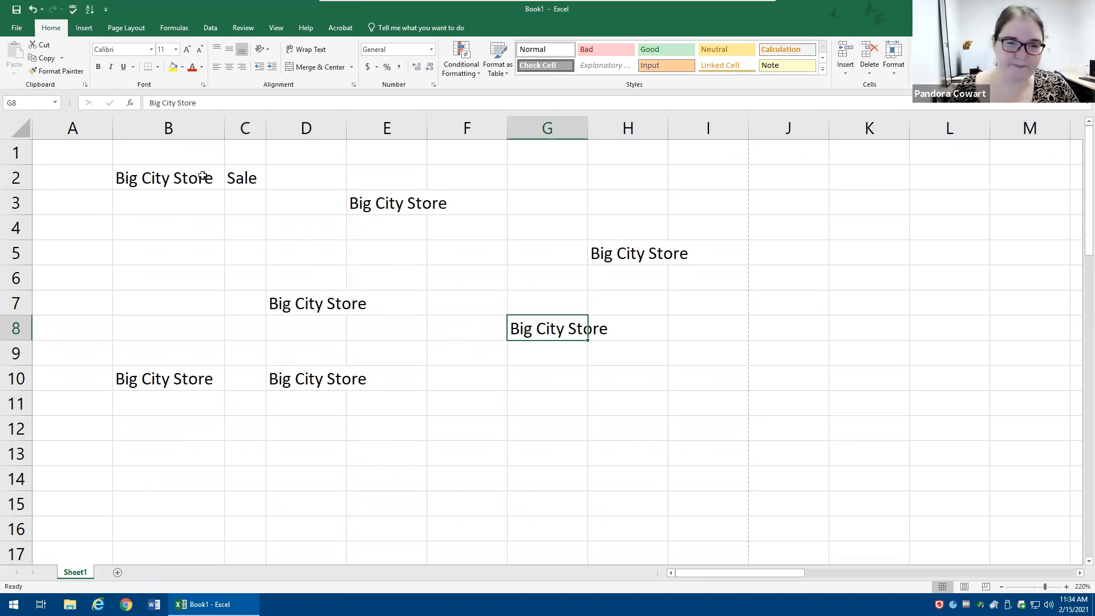
- Cut the Sale entry from cell C2 and paste it into cell B6
click(231, 180)
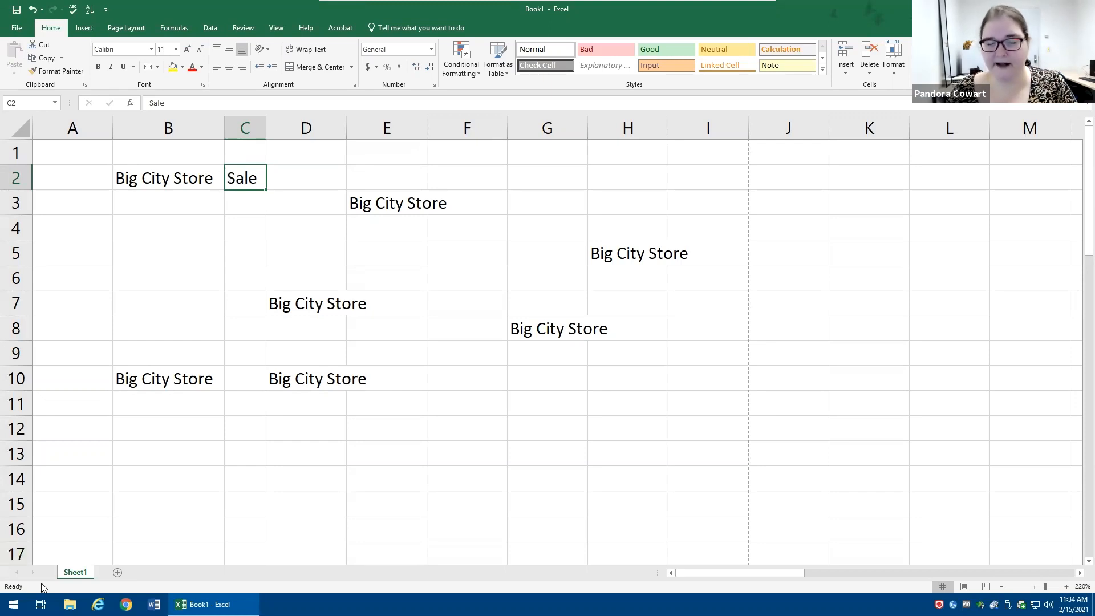
click(44, 47)
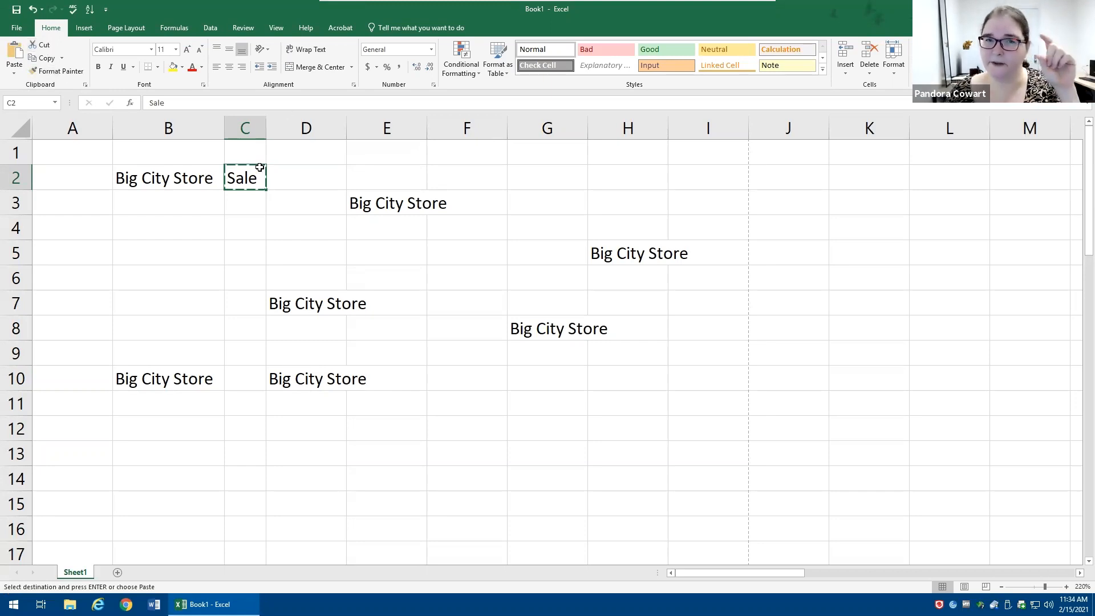
click(176, 273)
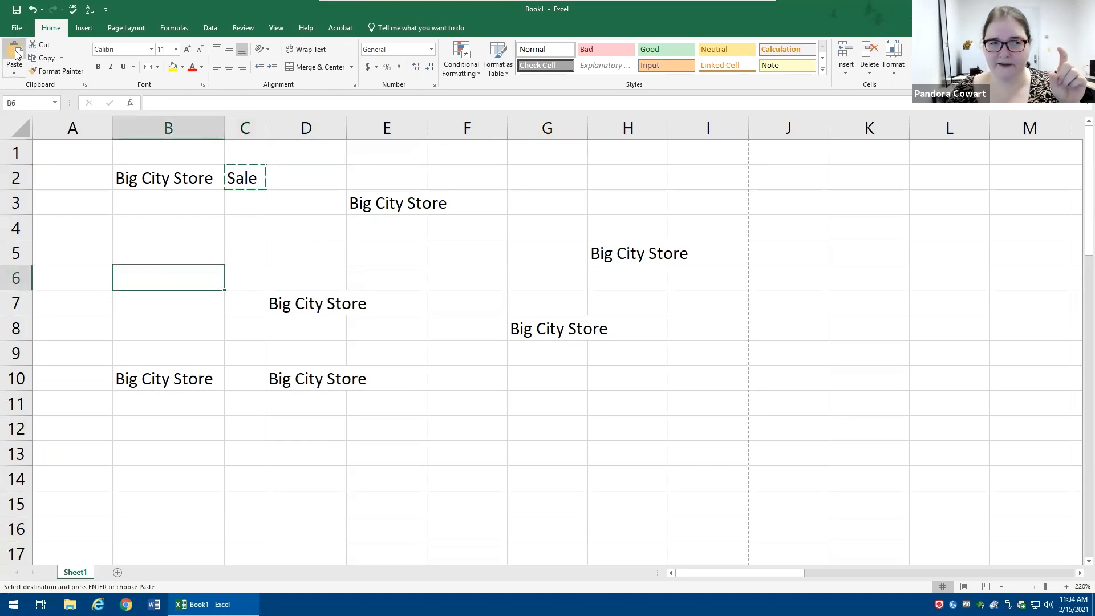
right_click(171, 273)
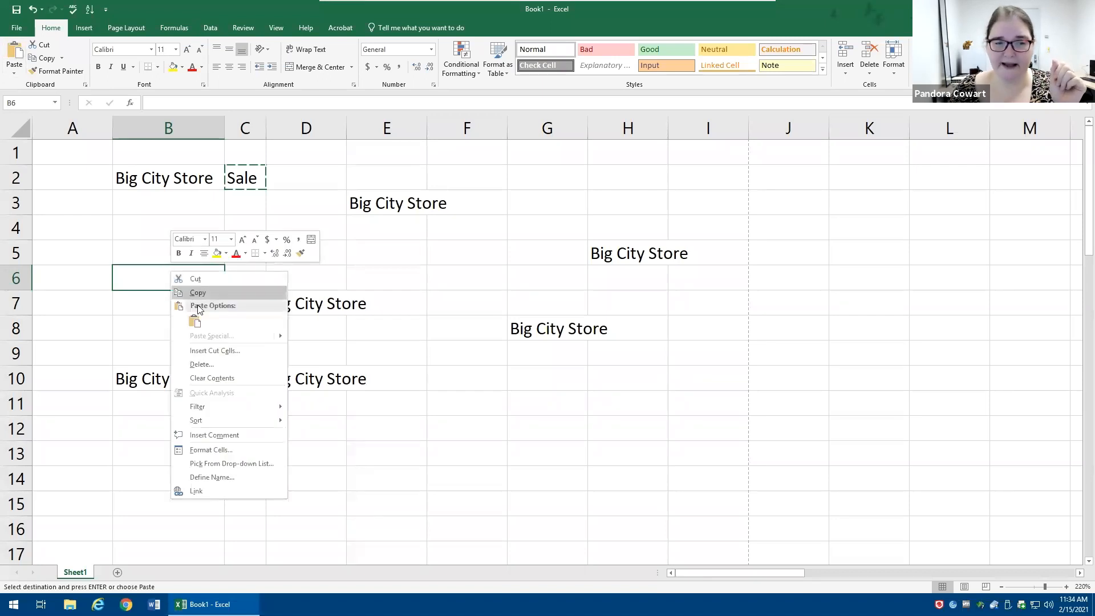
click(196, 322)
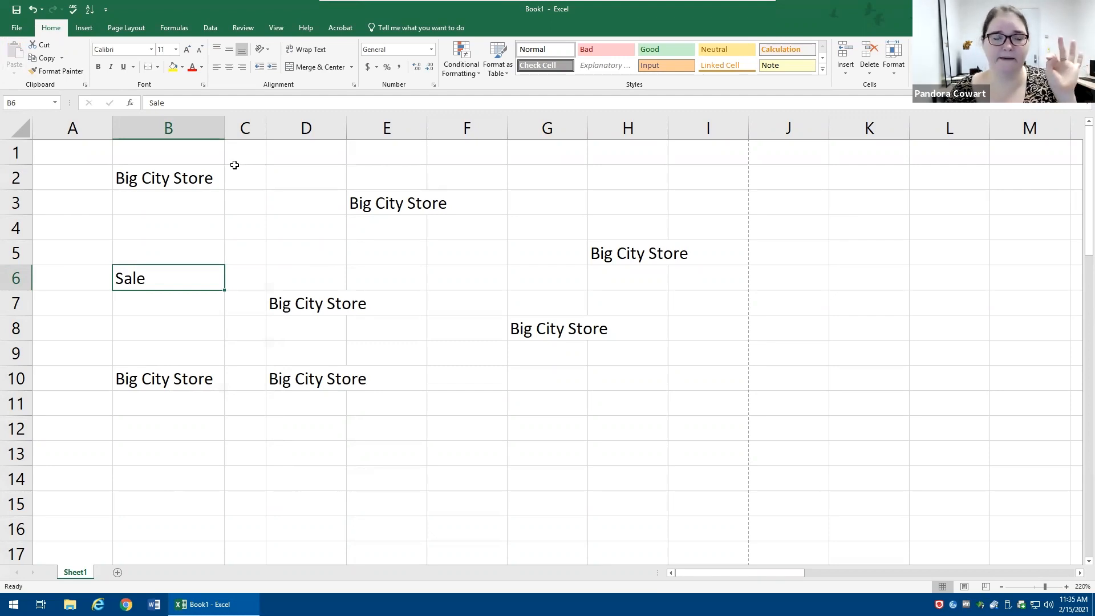
- Cut the Sale entry from cell B6 and paste it back into cell C2
right_click(159, 280)
click(186, 288)
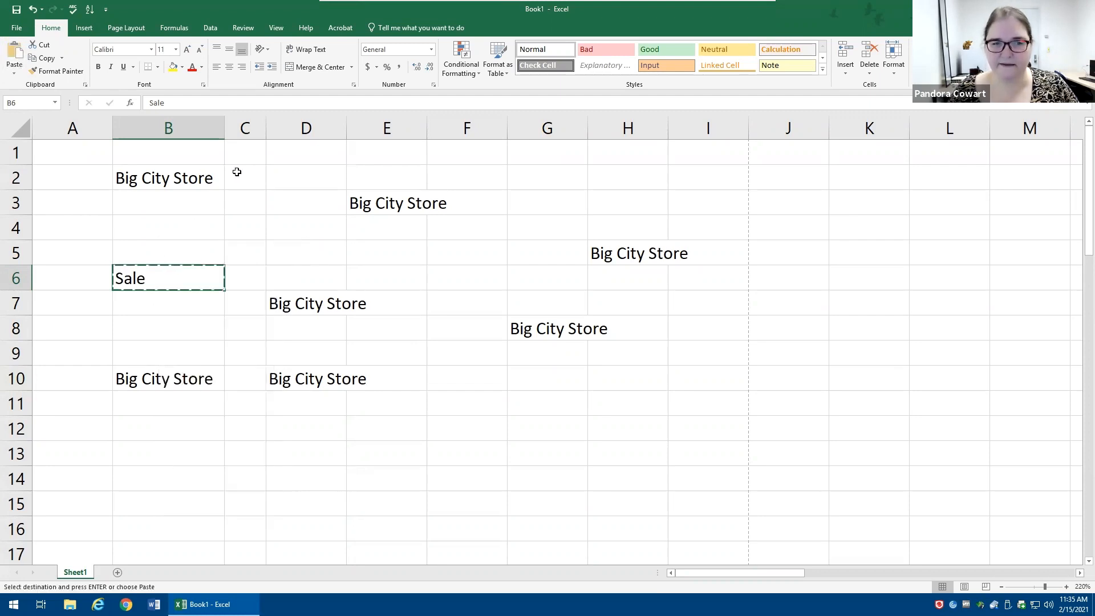
right_click(239, 175)
click(262, 222)
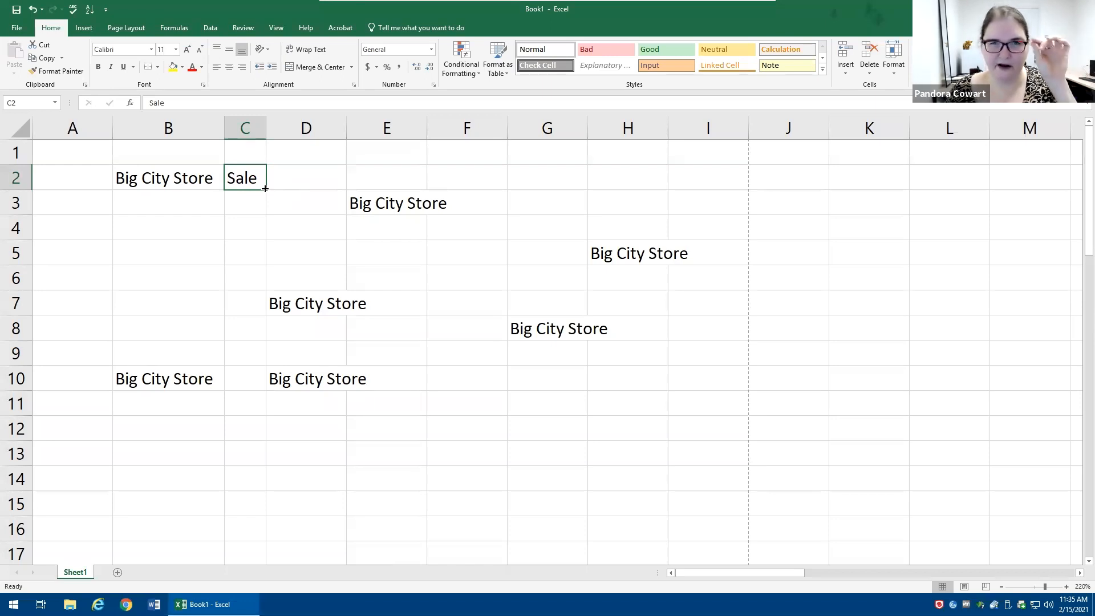
- Fill the Sale entry from cell C2 down through cell C4
drag(265, 189, 261, 239)
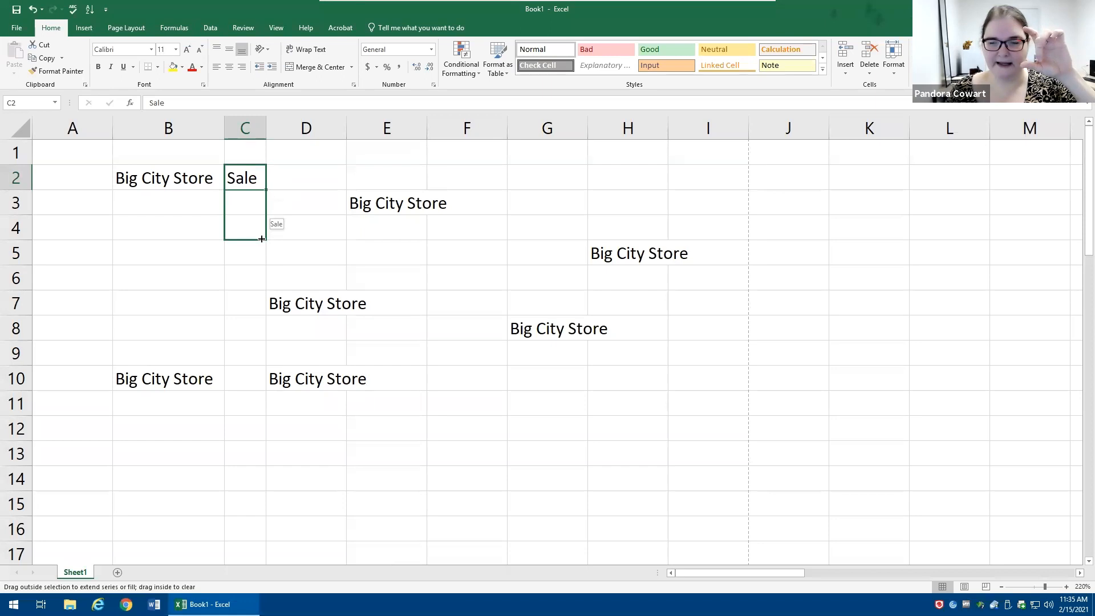
drag(261, 239, 261, 239)
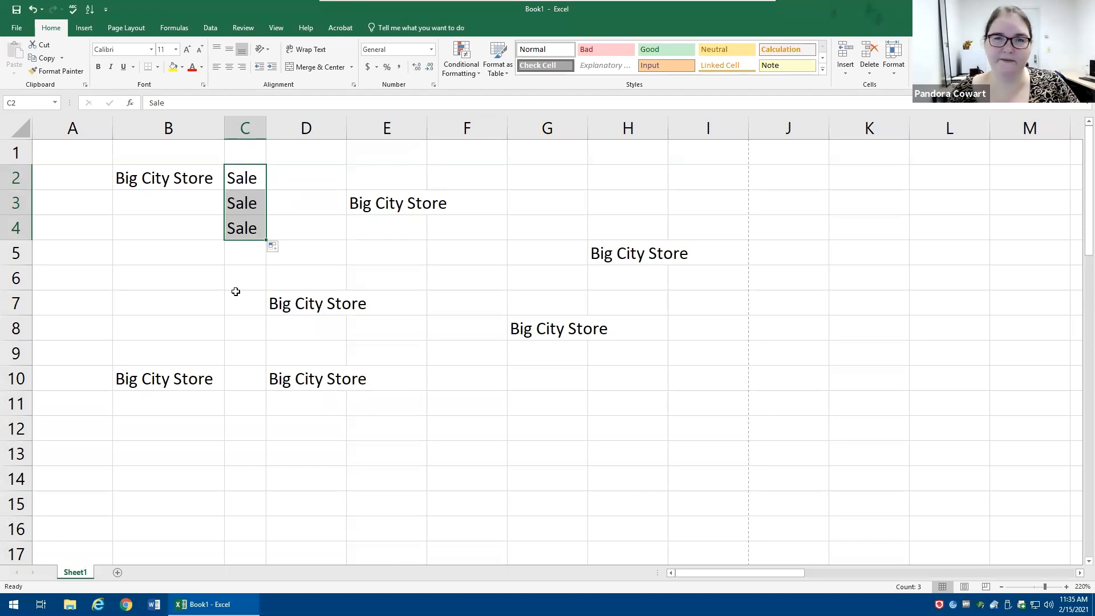
click(237, 177)
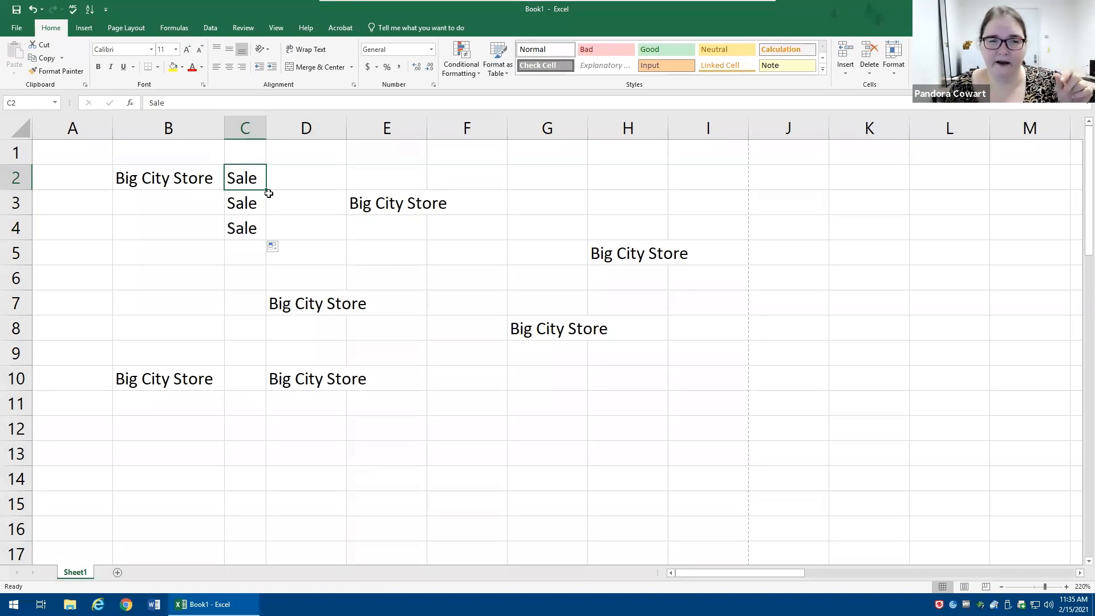
drag(264, 190, 264, 240)
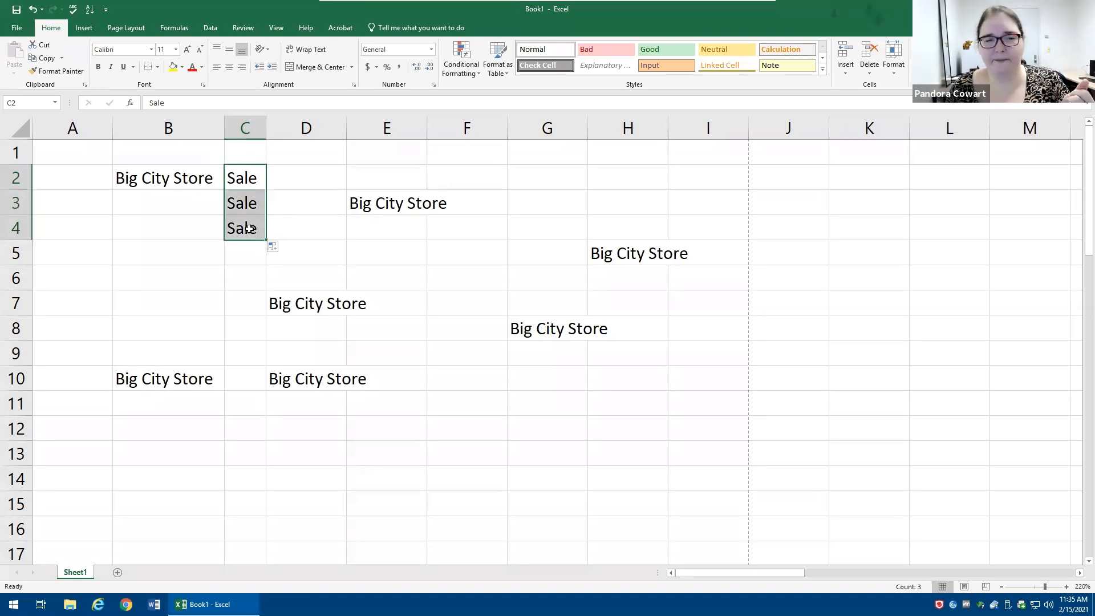
- Move the Sale entry in C2 to cell H11 and the one in C3 to cell A7
click(234, 178)
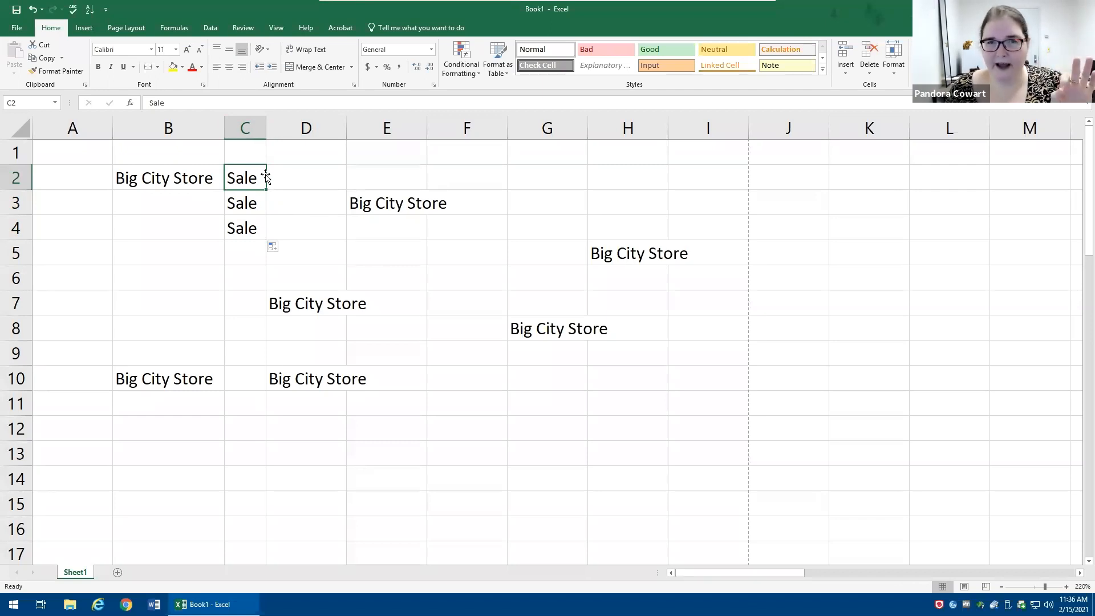
drag(266, 177, 627, 408)
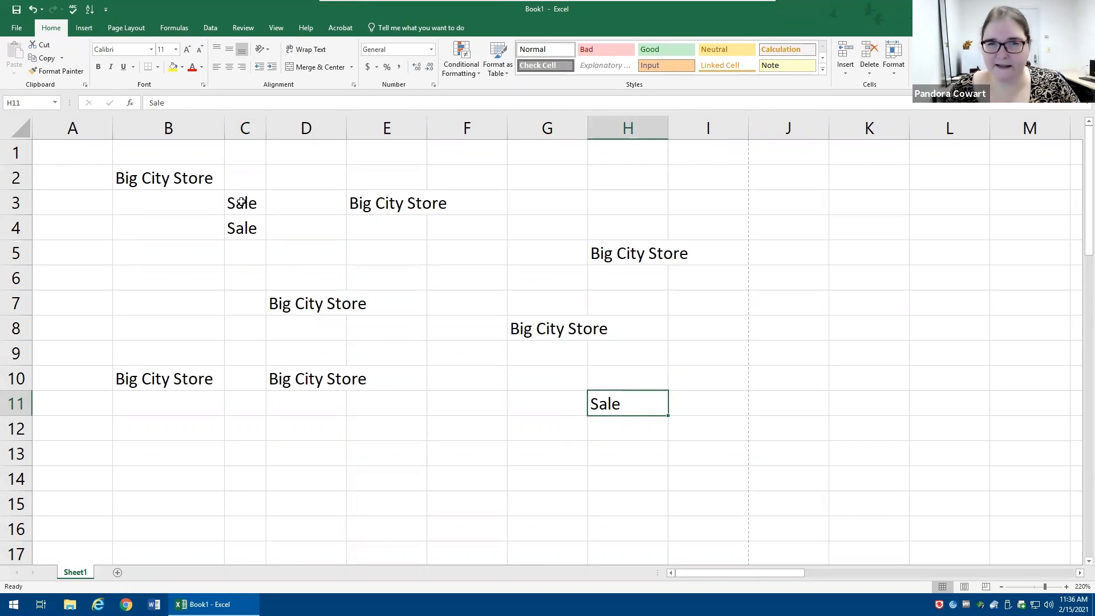
click(239, 204)
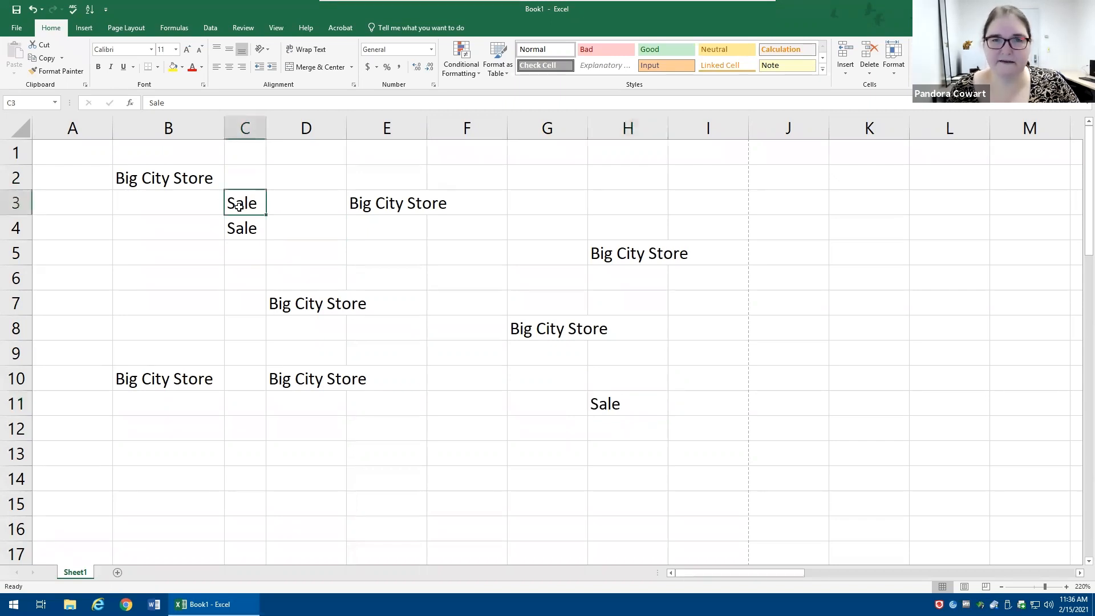
drag(251, 197, 100, 305)
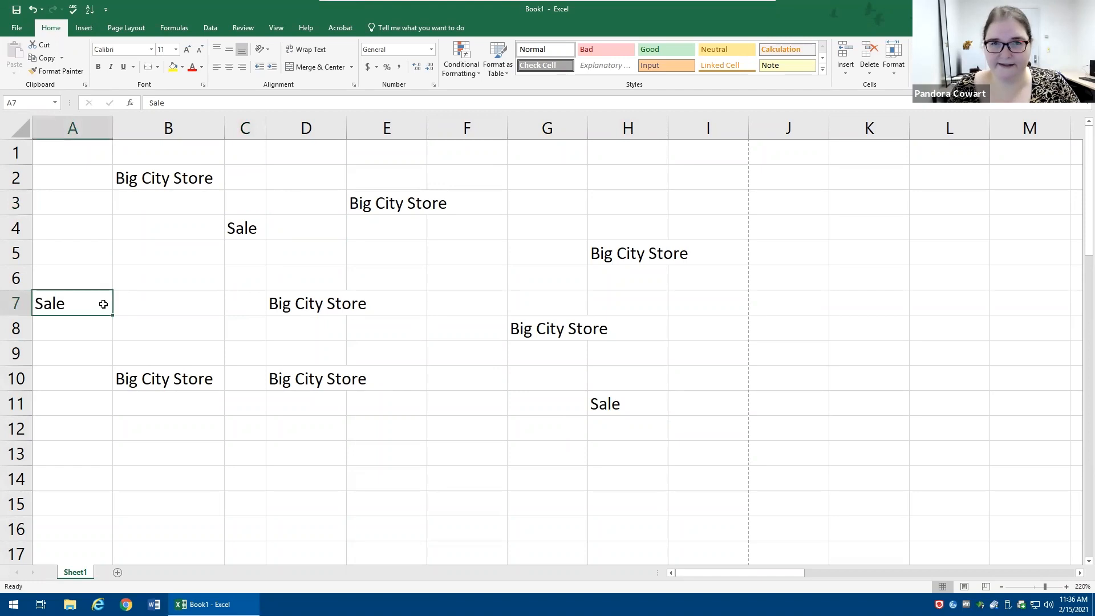
- Copy the Sale entry from cell C4 directly to cell F11, keeping the original in place
click(238, 229)
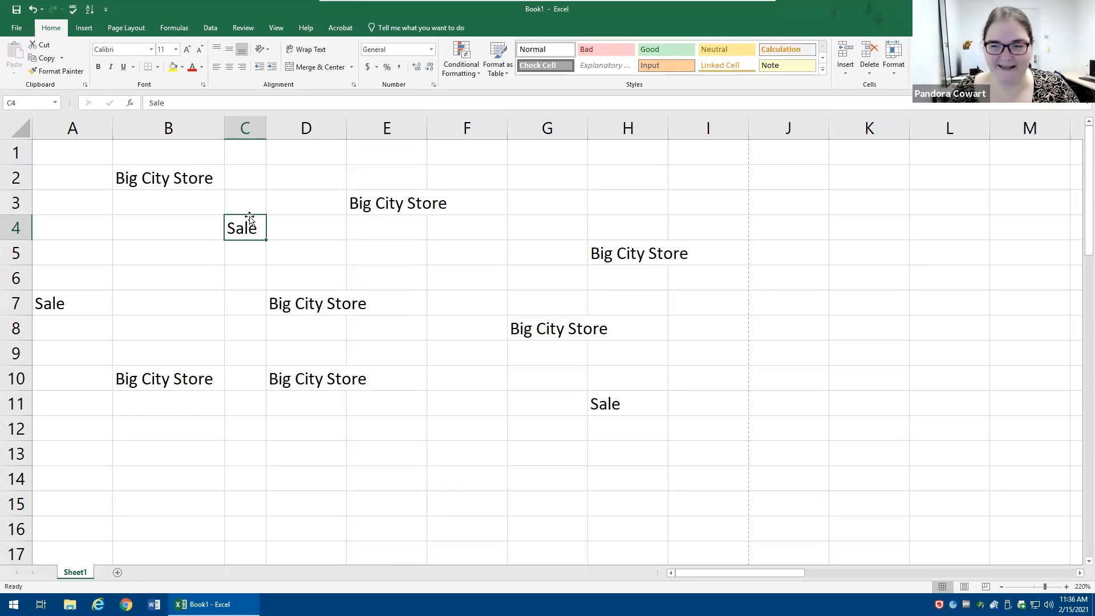
drag(251, 219, 450, 399)
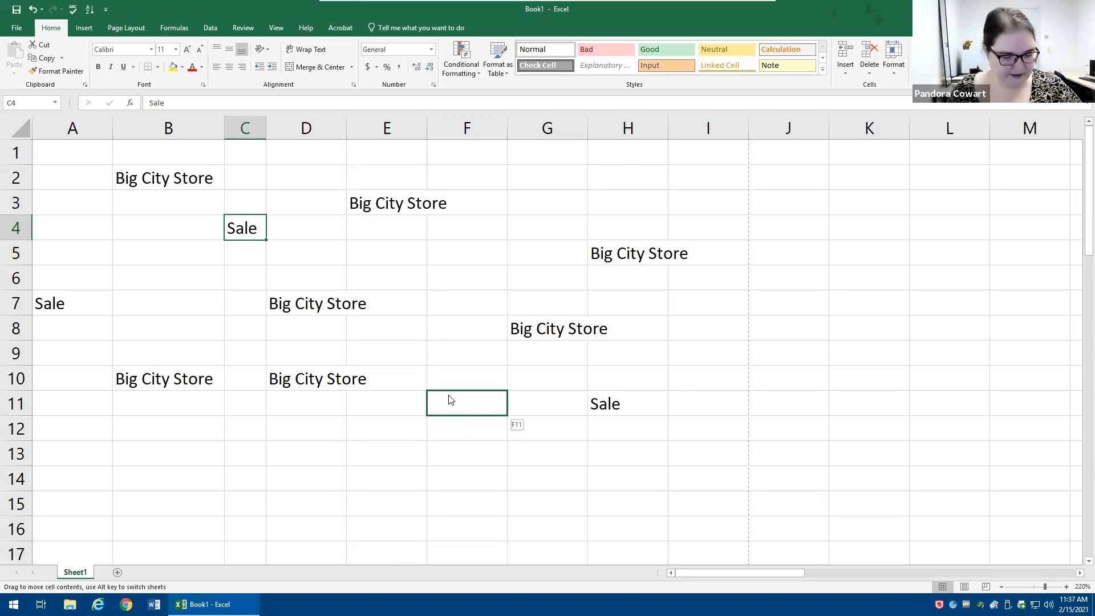
drag(450, 399, 454, 404)
key(ctrl)
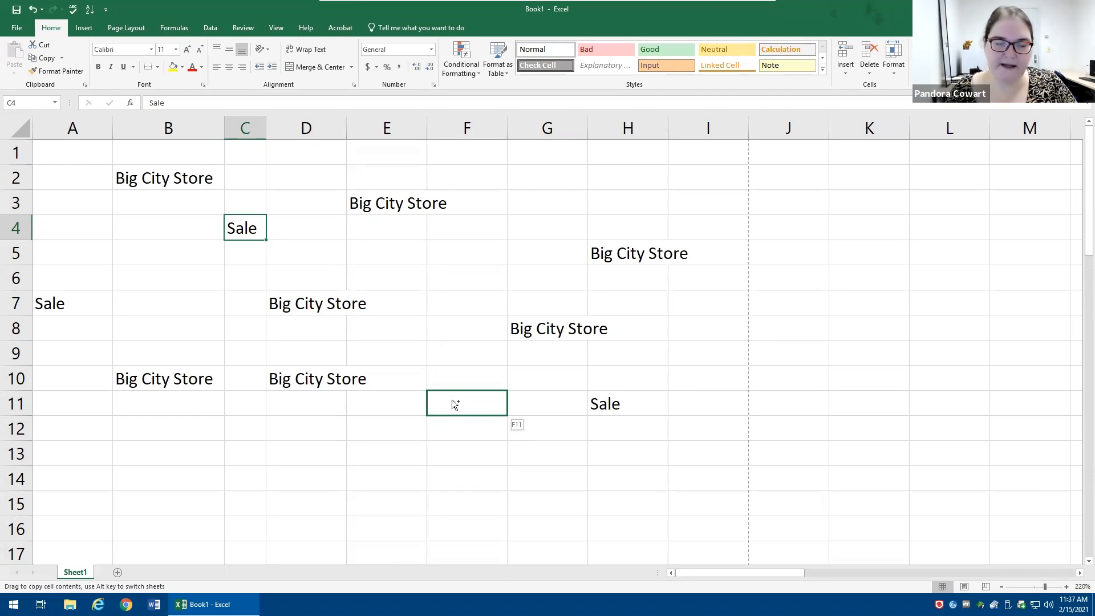
drag(454, 404, 457, 404)
key(ctrl)
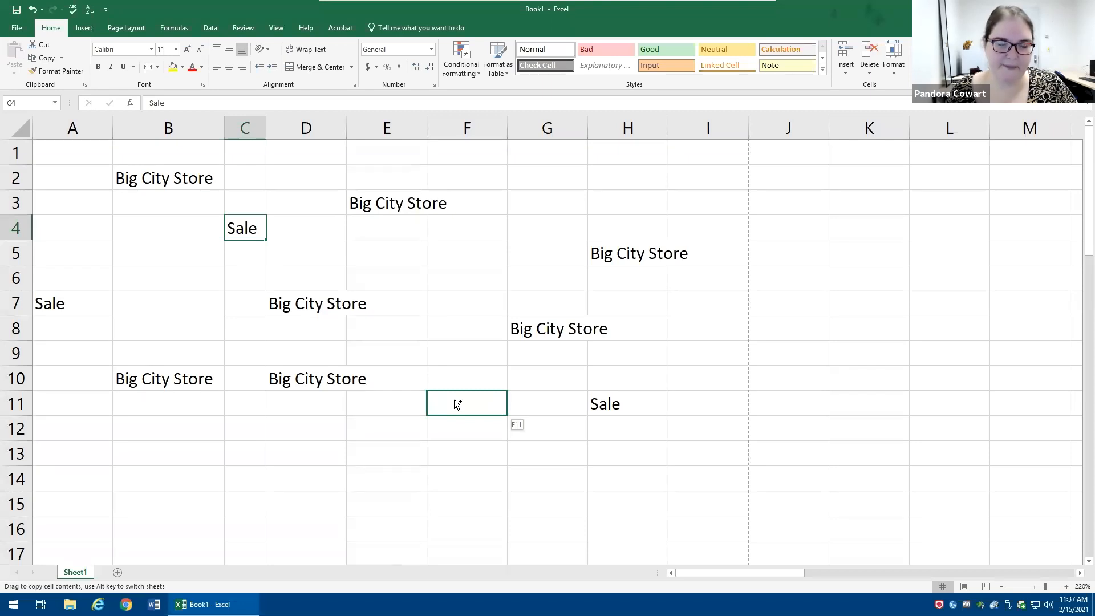
drag(456, 404, 457, 404)
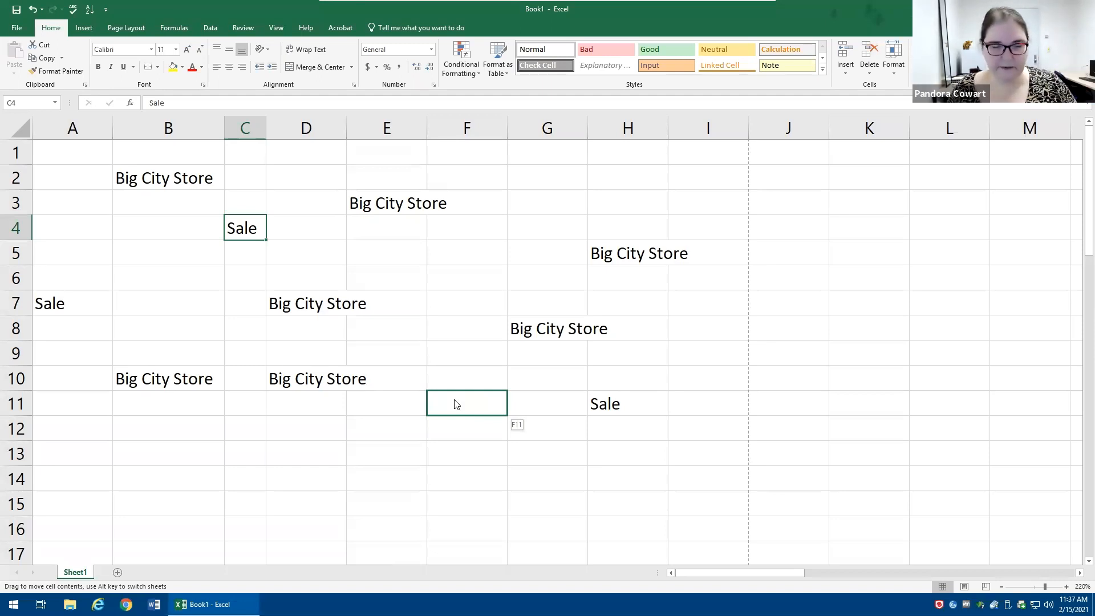
drag(456, 404, 456, 404)
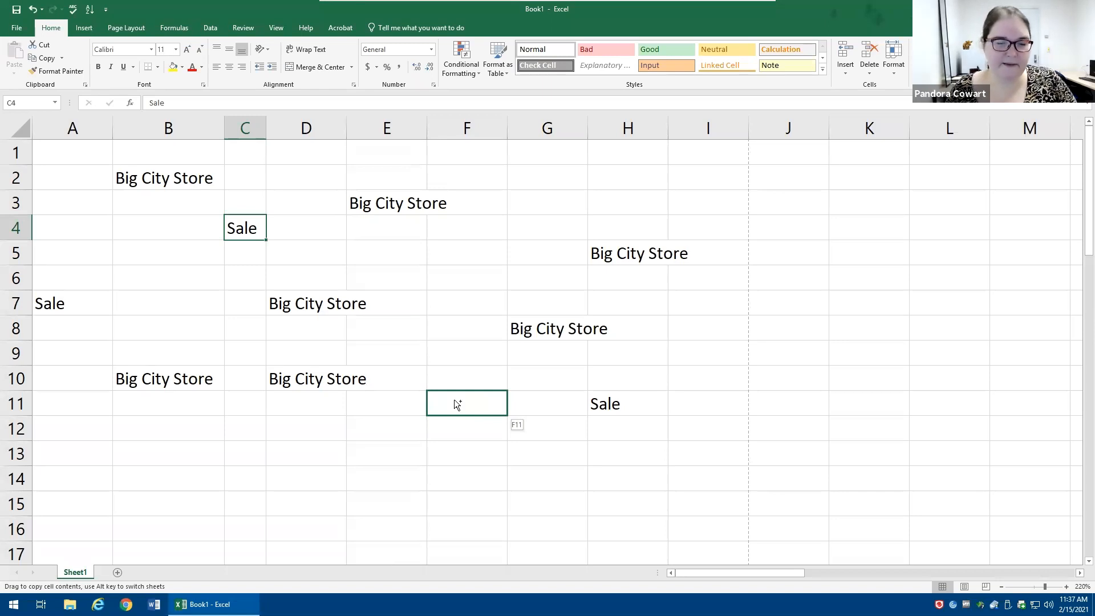
drag(454, 399, 454, 401)
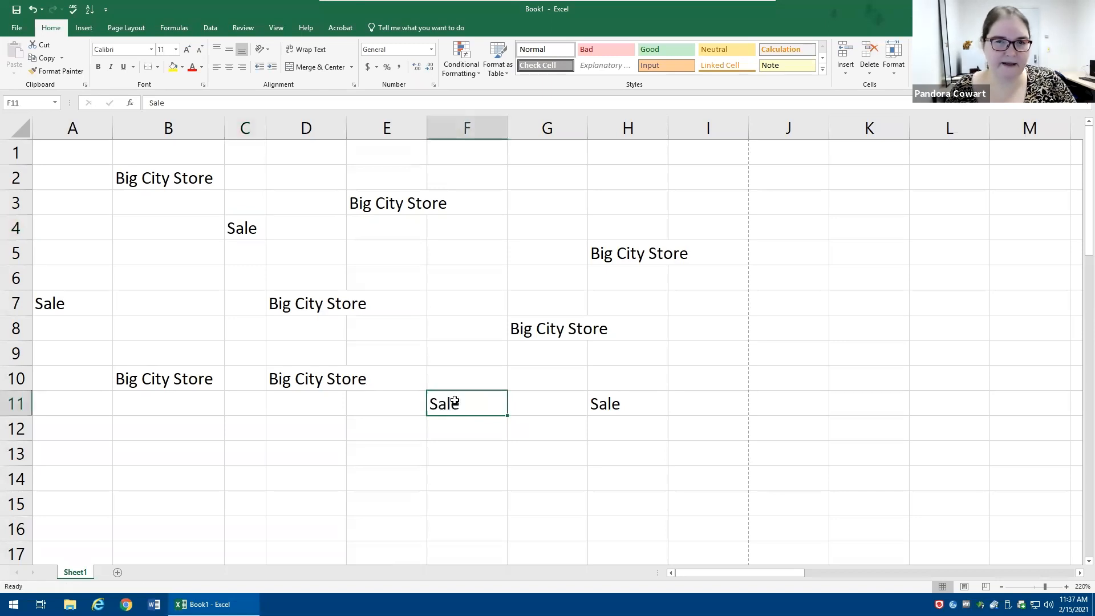
- Copy the Sale entry from cell C4 directly to cell G2, keeping the original in place
click(255, 231)
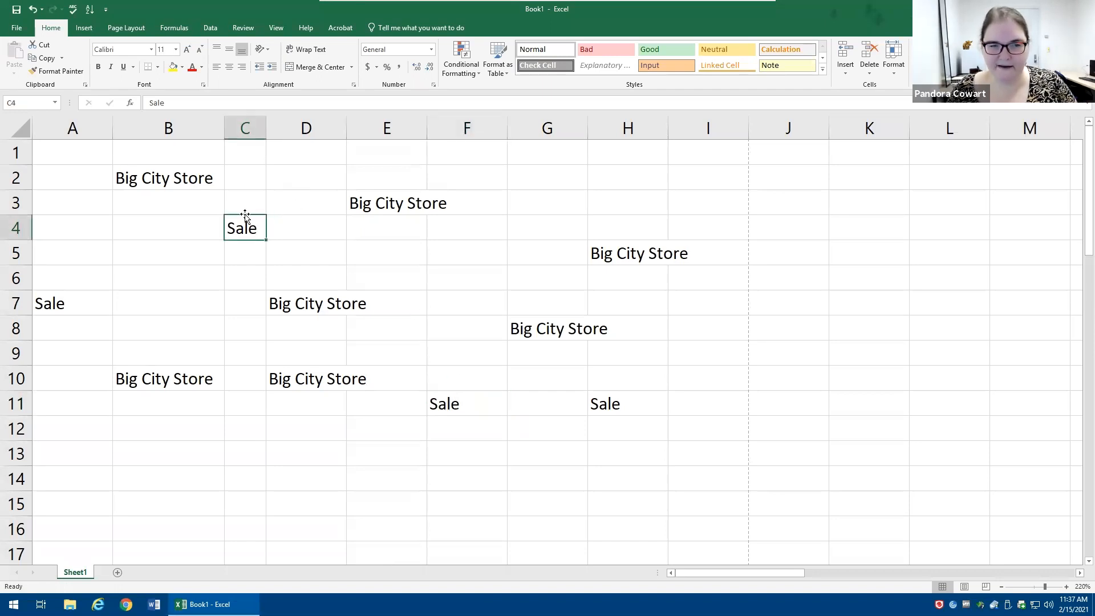
drag(246, 216, 562, 178)
key(ctrl)
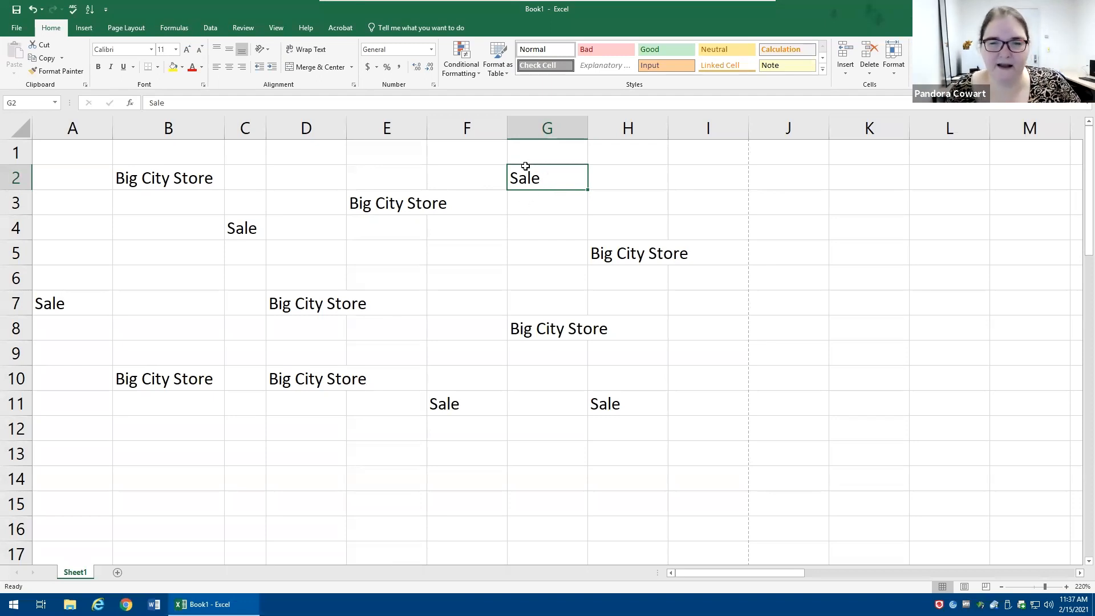
- Move the Sale entry in G2 to cell C2 and the one in A7 to cell C3
drag(524, 166, 235, 177)
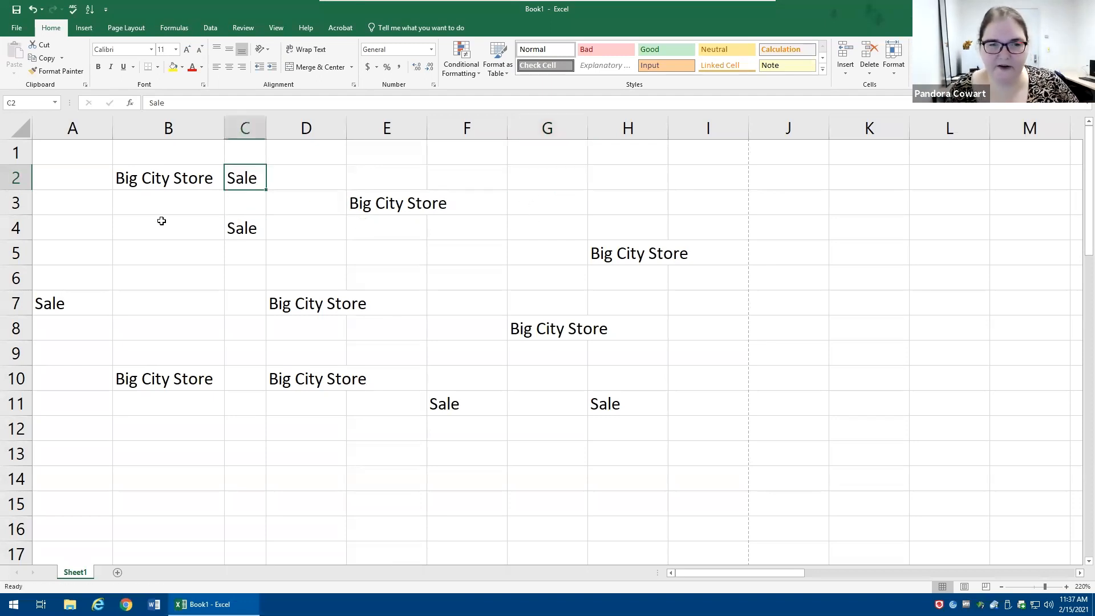
click(59, 300)
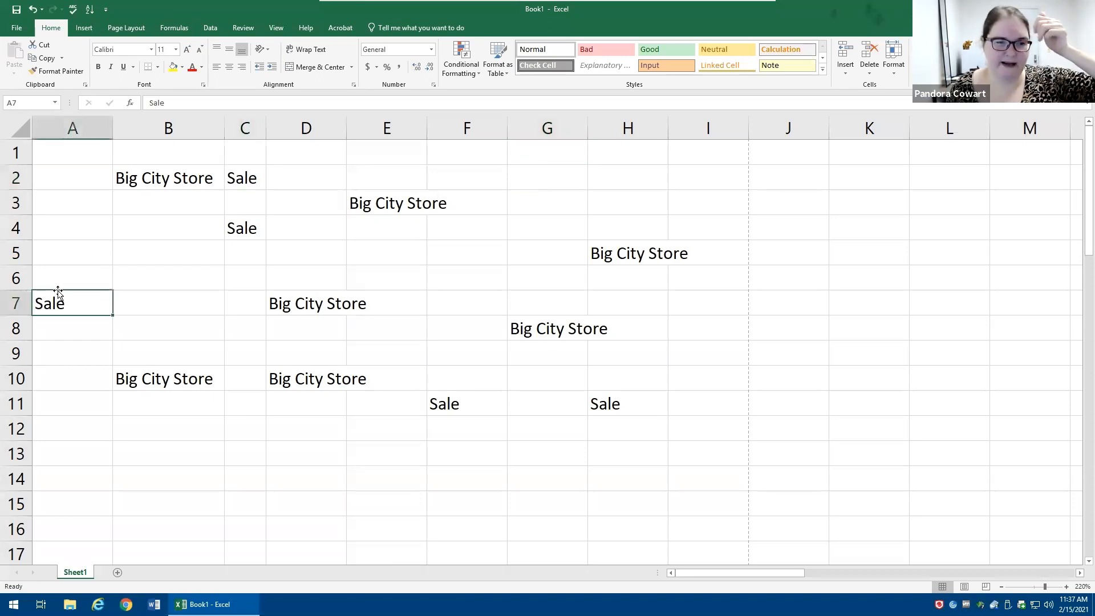
drag(58, 293, 247, 202)
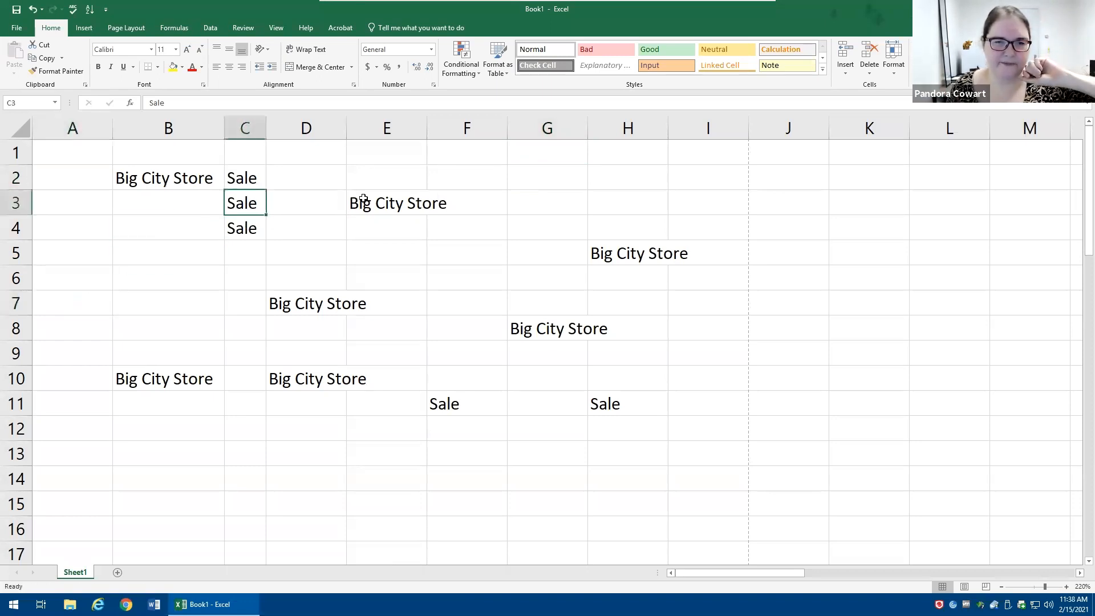
- Move the Big City Store entry in E3 to cell B3 and the one in D7 to cell B4
click(363, 199)
drag(360, 191, 195, 211)
click(301, 300)
right_click(301, 297)
key(Escape)
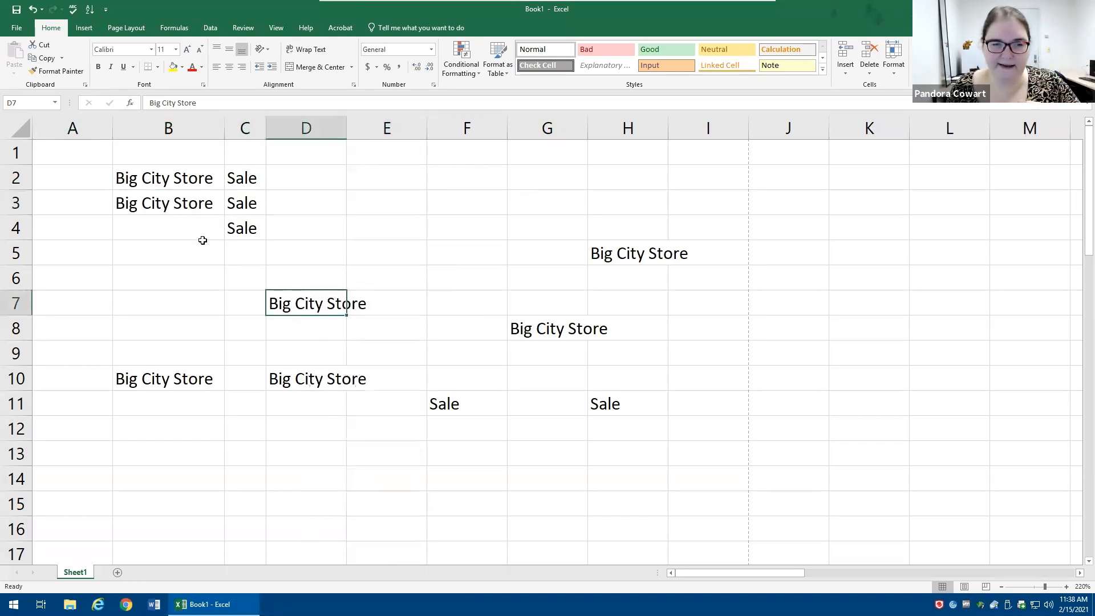
right_click(202, 240)
click(215, 287)
- Cut the Big City Store entry from cell B10 and paste it into cell B5
right_click(177, 375)
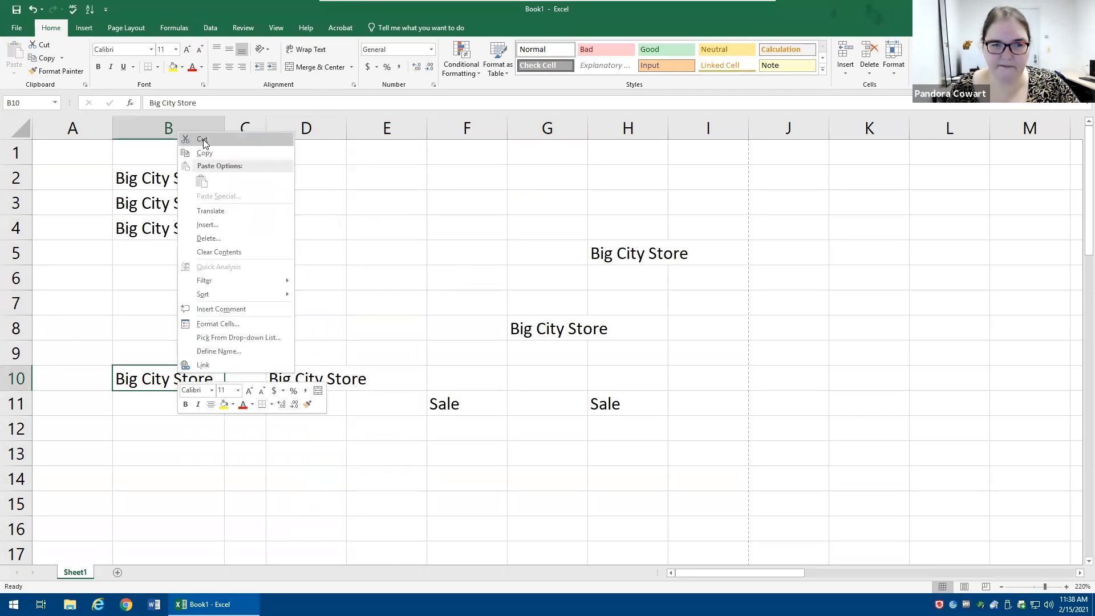
click(203, 139)
right_click(157, 264)
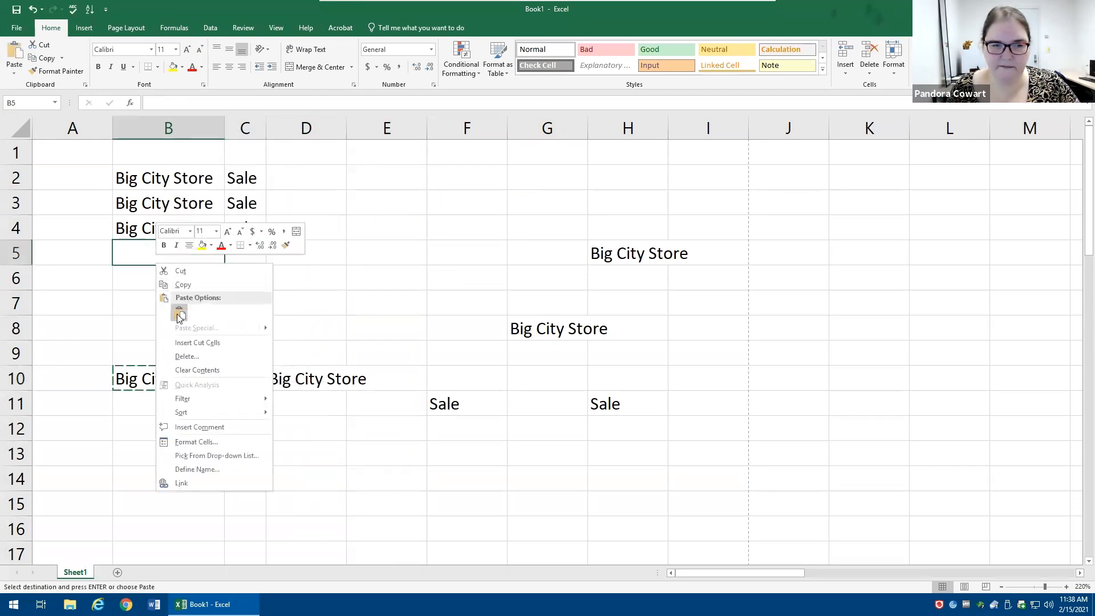
click(177, 314)
- Try to cut the Big City Store entry from cell H5 and paste it into cell B6
click(633, 250)
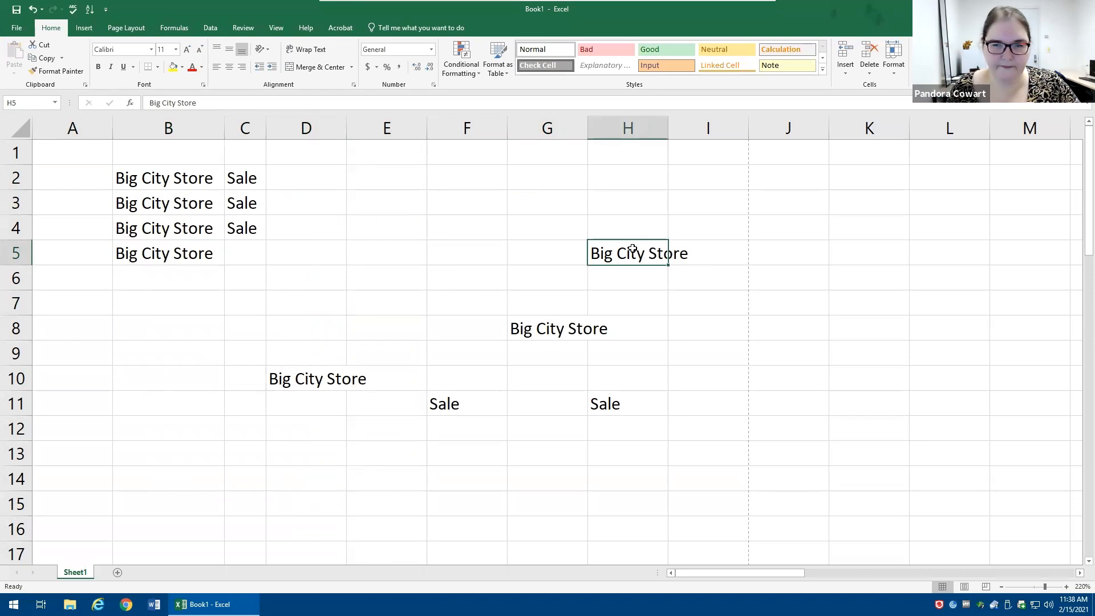
right_click(634, 256)
click(658, 259)
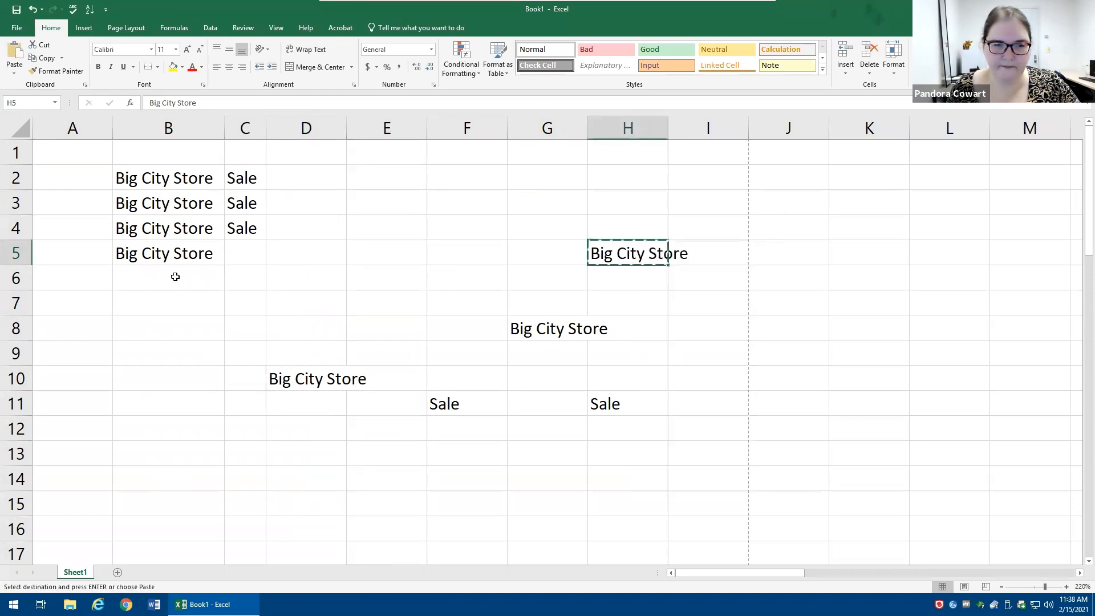
right_click(176, 278)
click(213, 299)
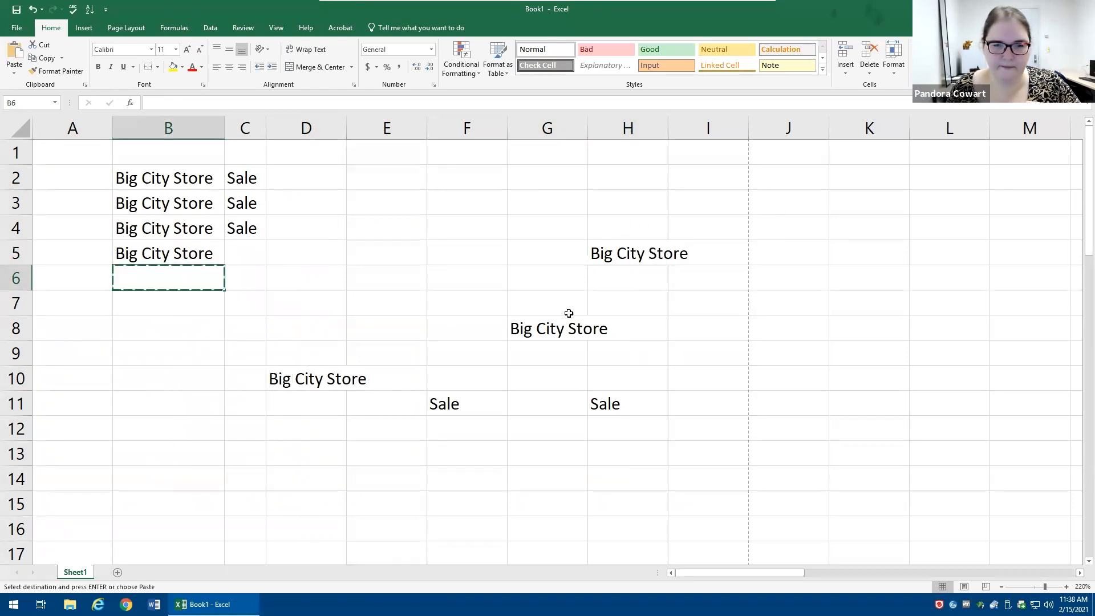
right_click(616, 253)
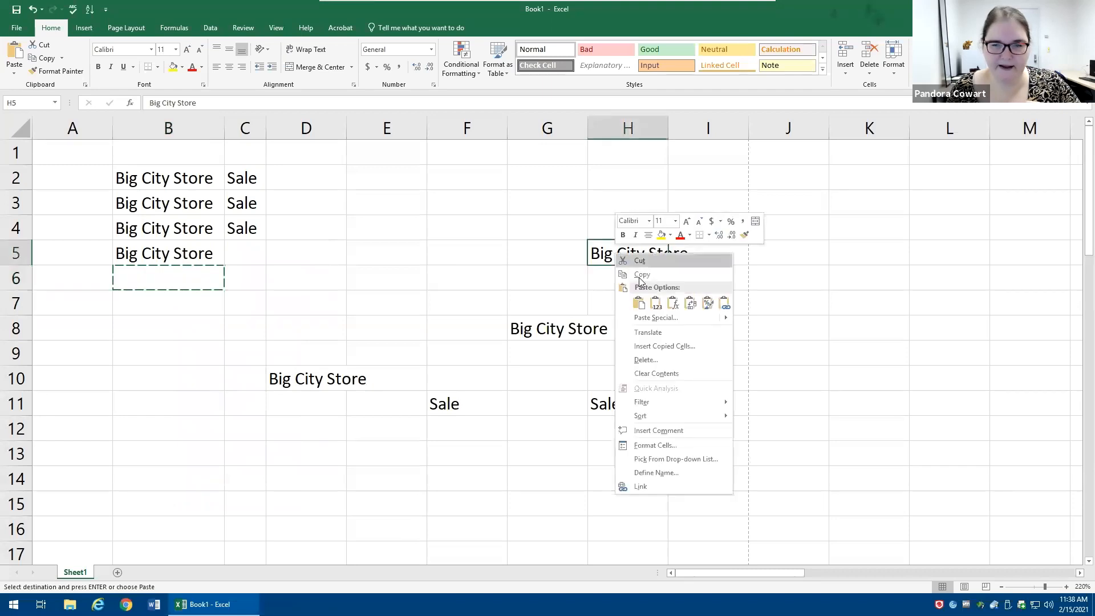
- Move the Big City Store entries in H5, D10 and G8 directly to cells B6, B7 and B8
click(603, 257)
drag(588, 249, 184, 278)
click(302, 377)
drag(297, 366, 188, 302)
click(544, 320)
drag(306, 335, 149, 327)
- Move the Sale entry in F11 to cell C5 and the one in H11 to cell C6
click(472, 399)
drag(483, 391, 246, 252)
click(607, 395)
drag(605, 393, 245, 270)
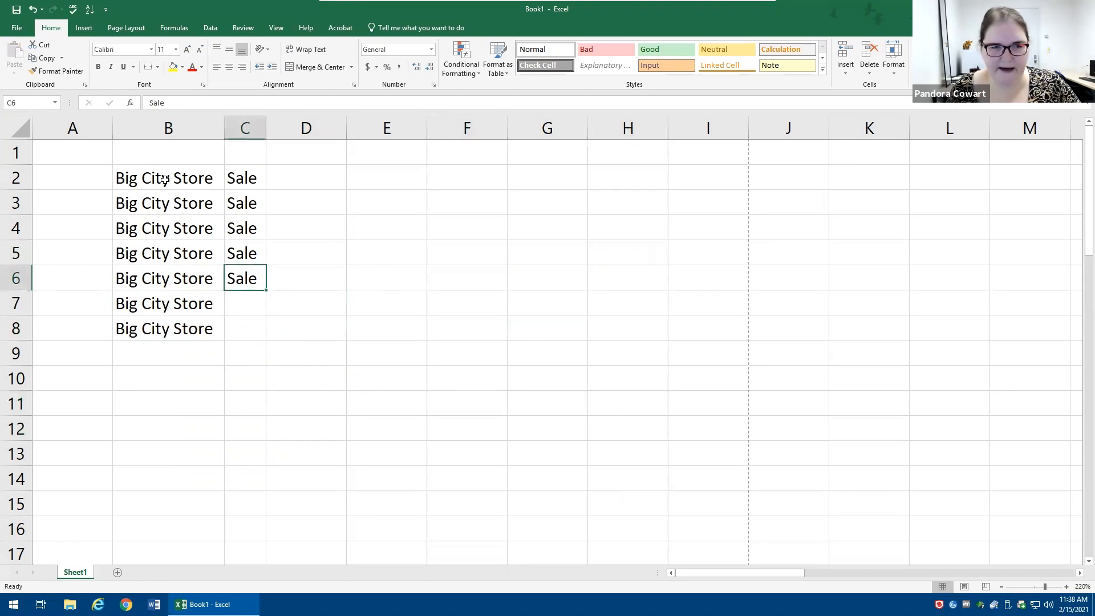
- Fill the Sale entry from cell C6 down through cell C8
drag(164, 178, 143, 334)
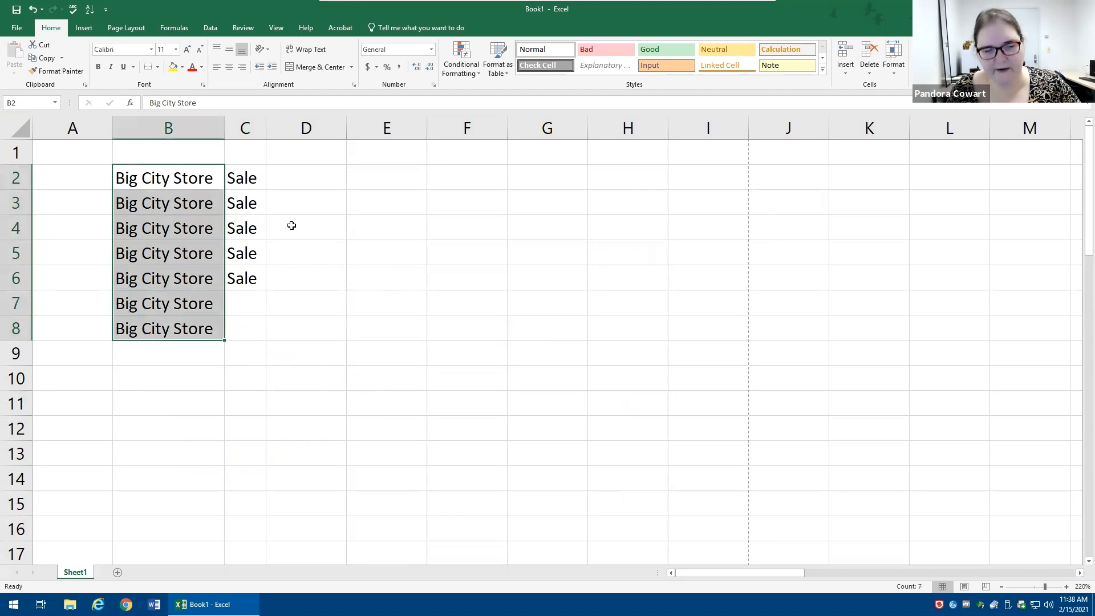
drag(237, 172, 236, 327)
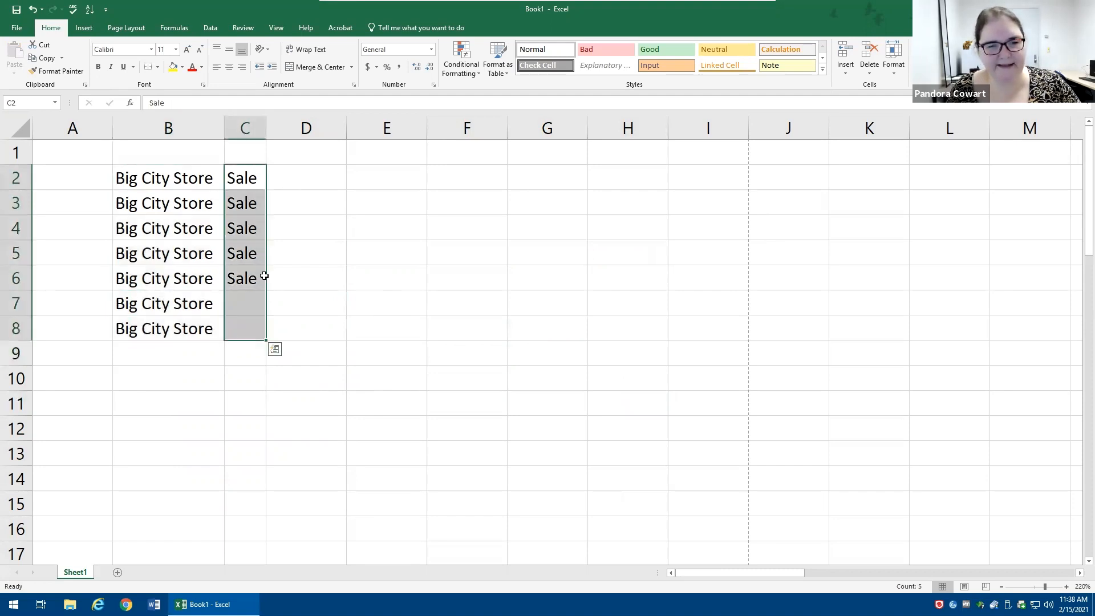
click(248, 279)
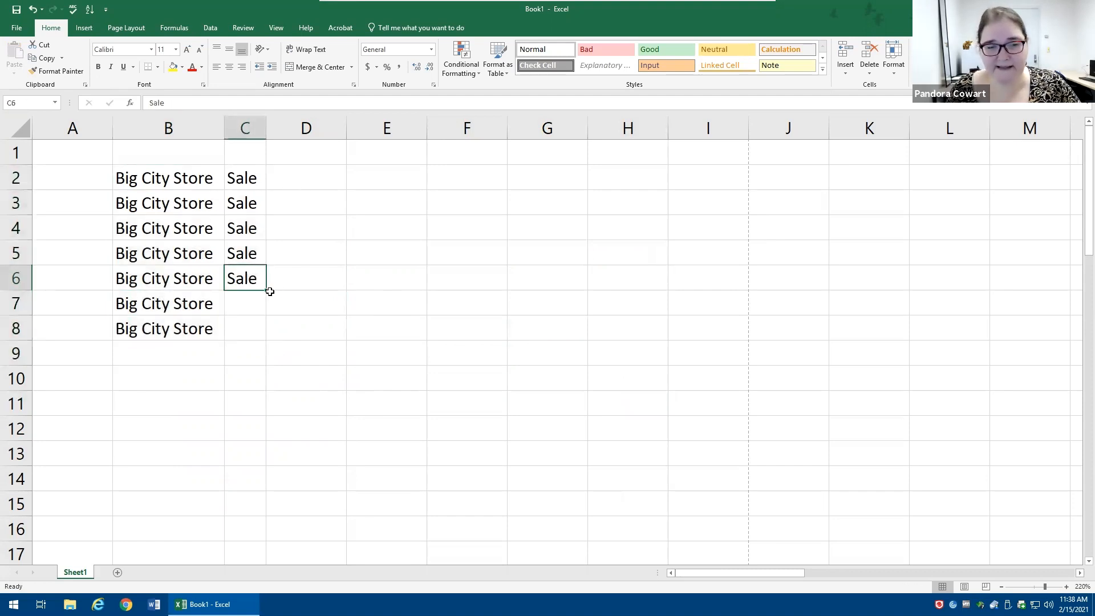
drag(264, 291, 268, 340)
click(336, 267)
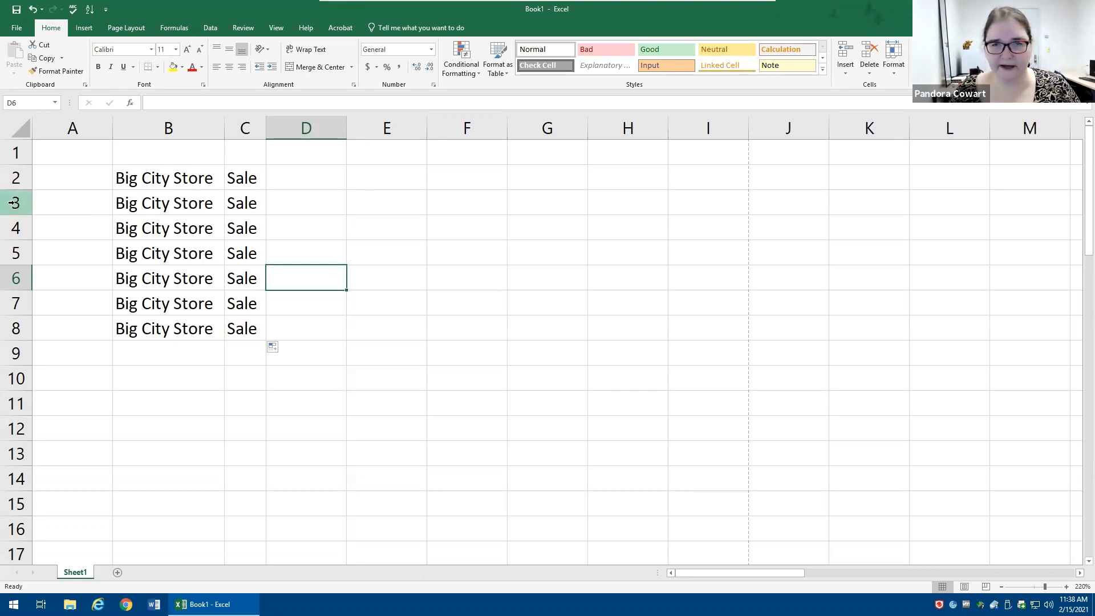
- Clear the contents of rows 3 through 16 and delete those rows
drag(13, 203, 47, 525)
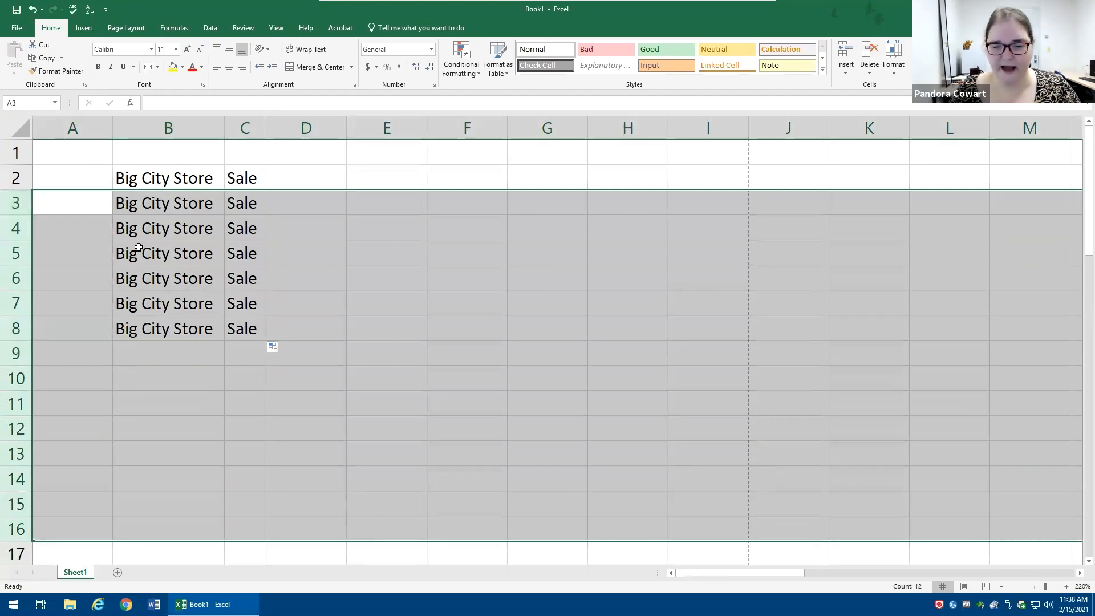
right_click(215, 263)
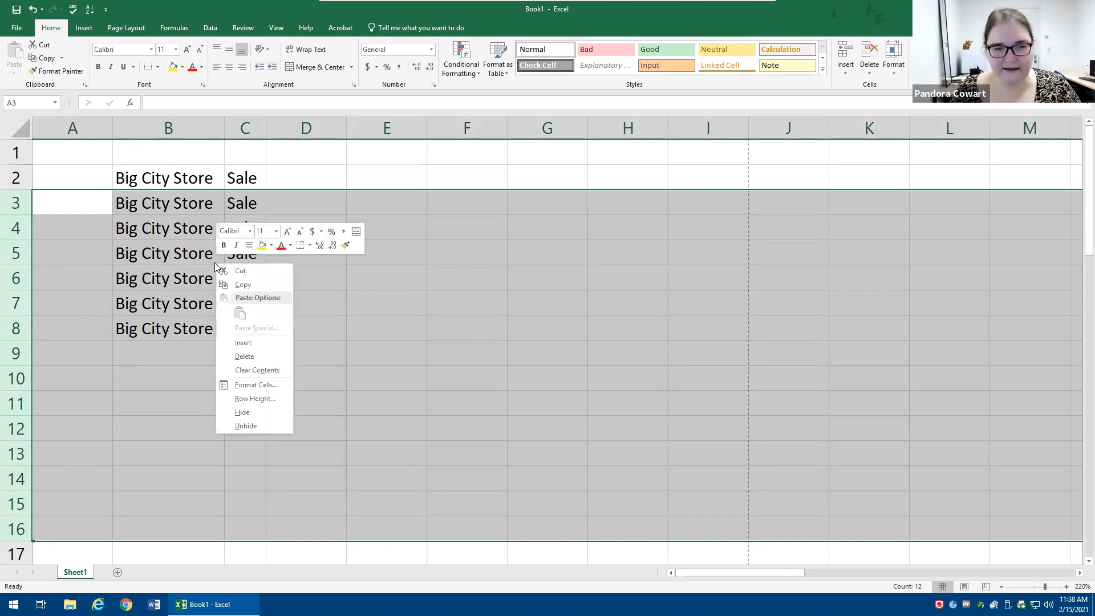
click(256, 372)
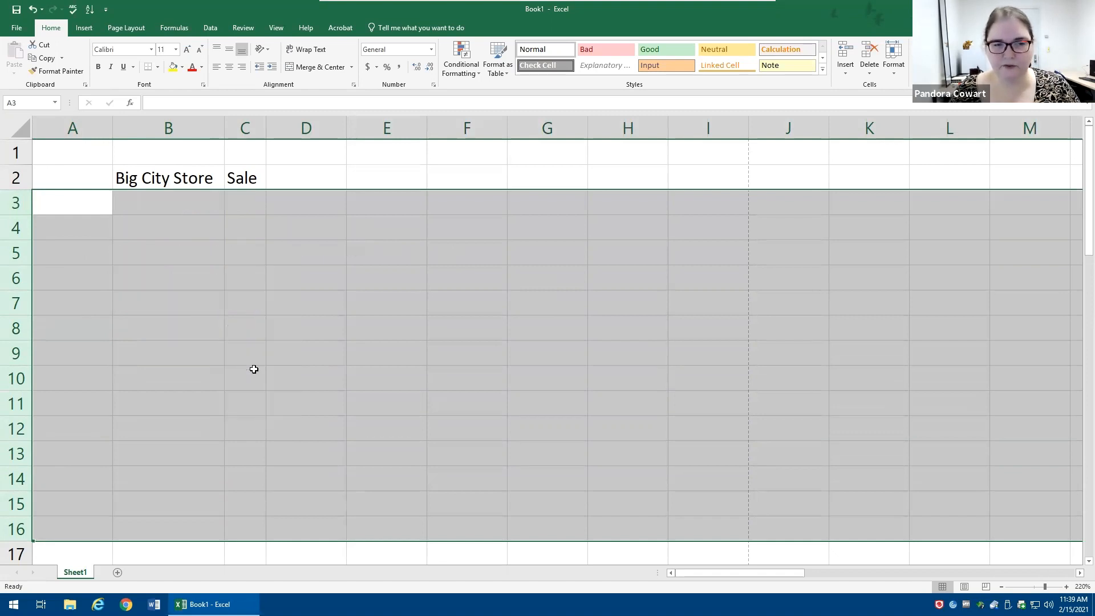
right_click(246, 227)
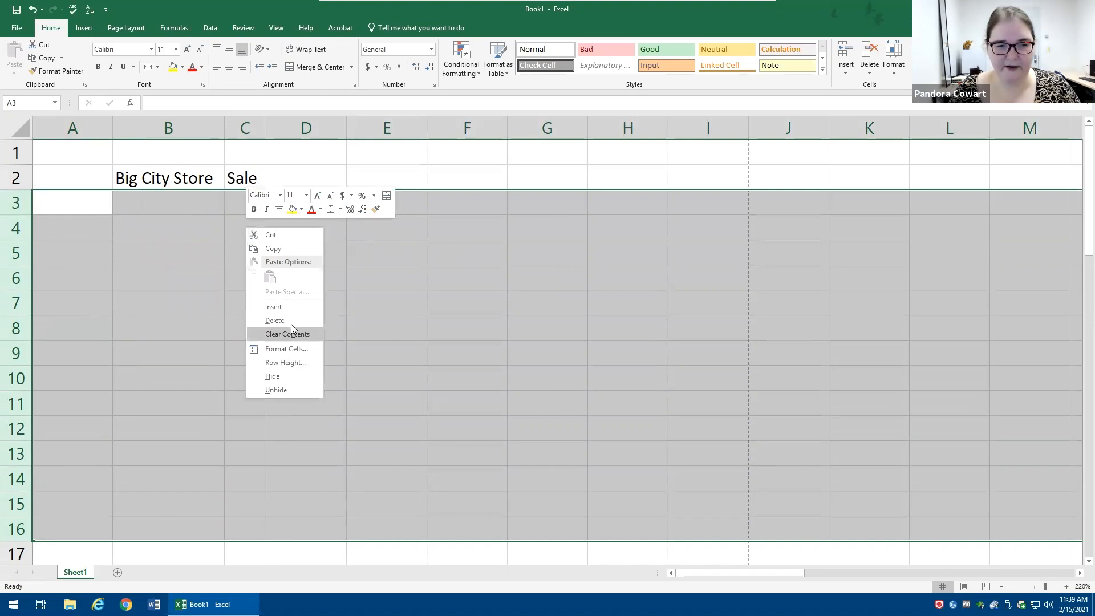
click(290, 318)
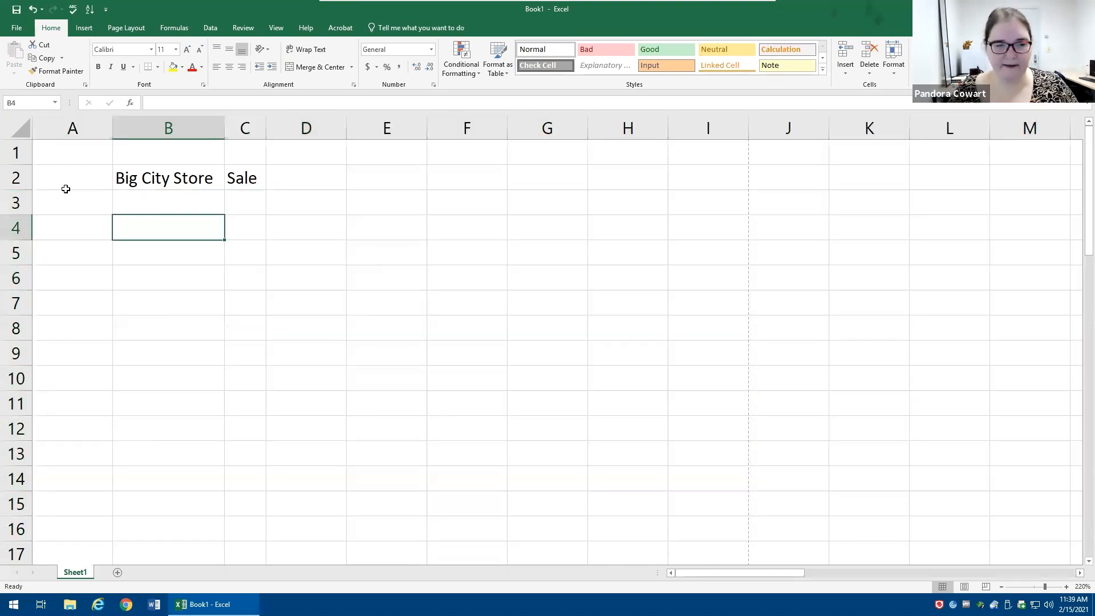
click(203, 222)
drag(72, 201, 819, 550)
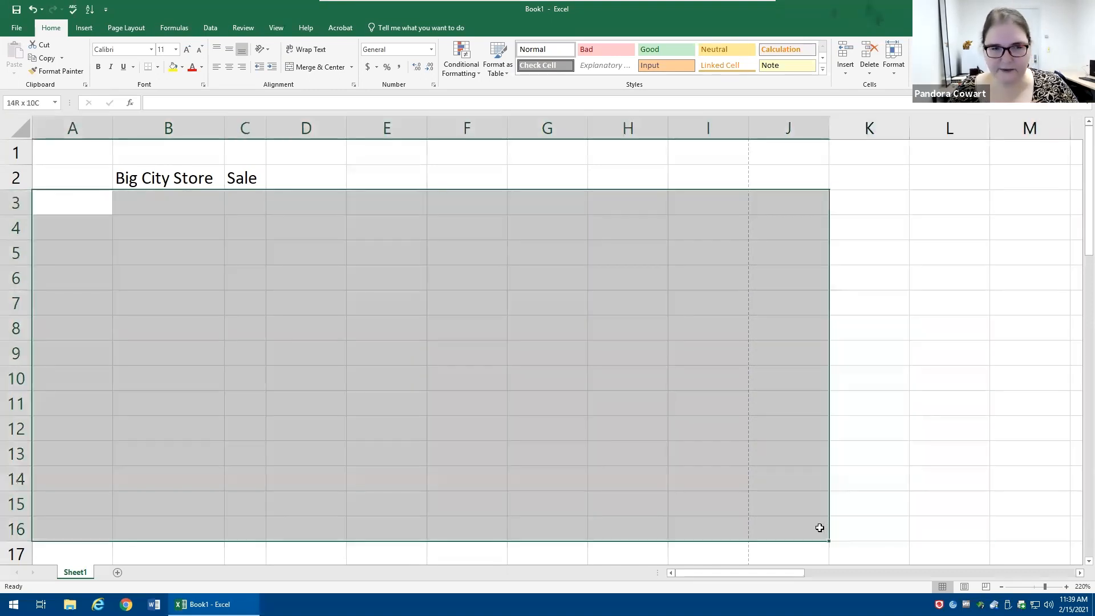
- Fill the Big City Store entry from B2 down through B8 with the fill handle and undo the fill
click(180, 174)
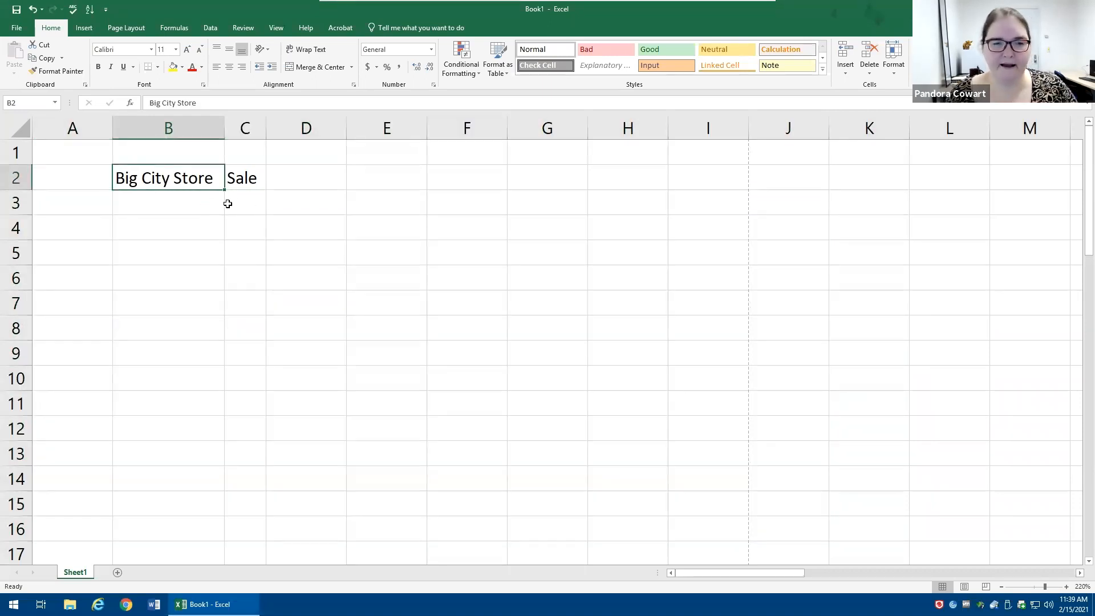
drag(224, 189, 195, 329)
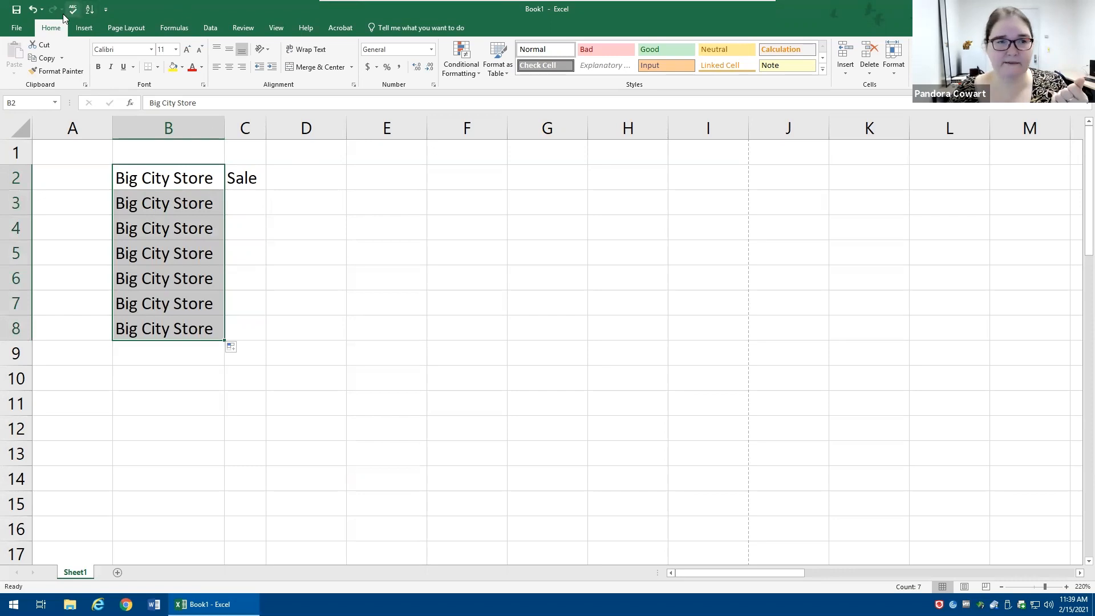
click(33, 10)
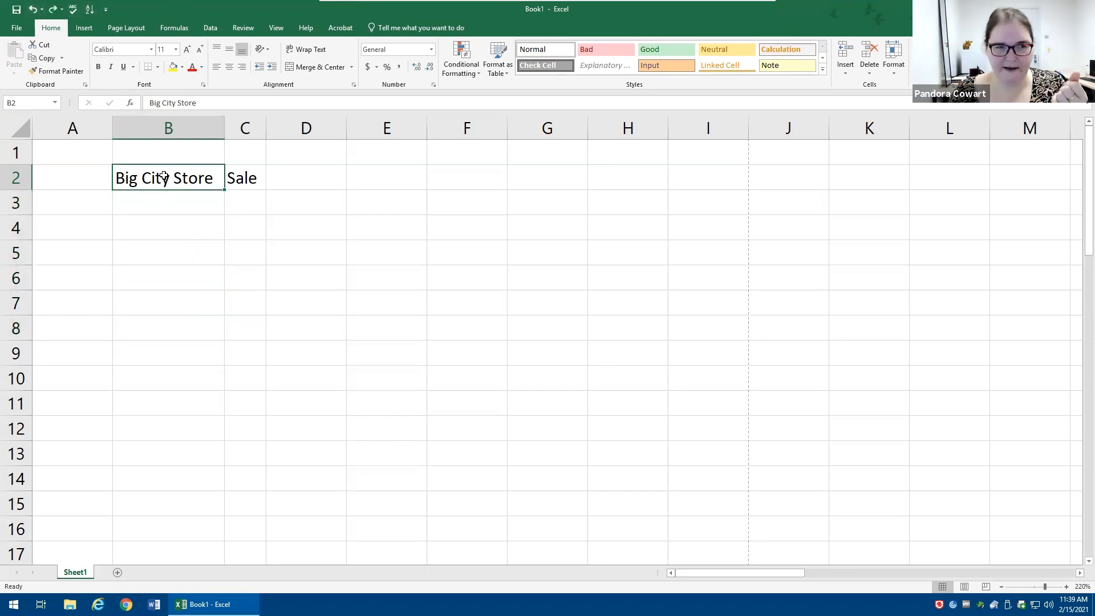
- Apply Fill Down to the range B2 through B8 to repeat Big City Store, undoing and redoing the fill once
drag(164, 176, 145, 321)
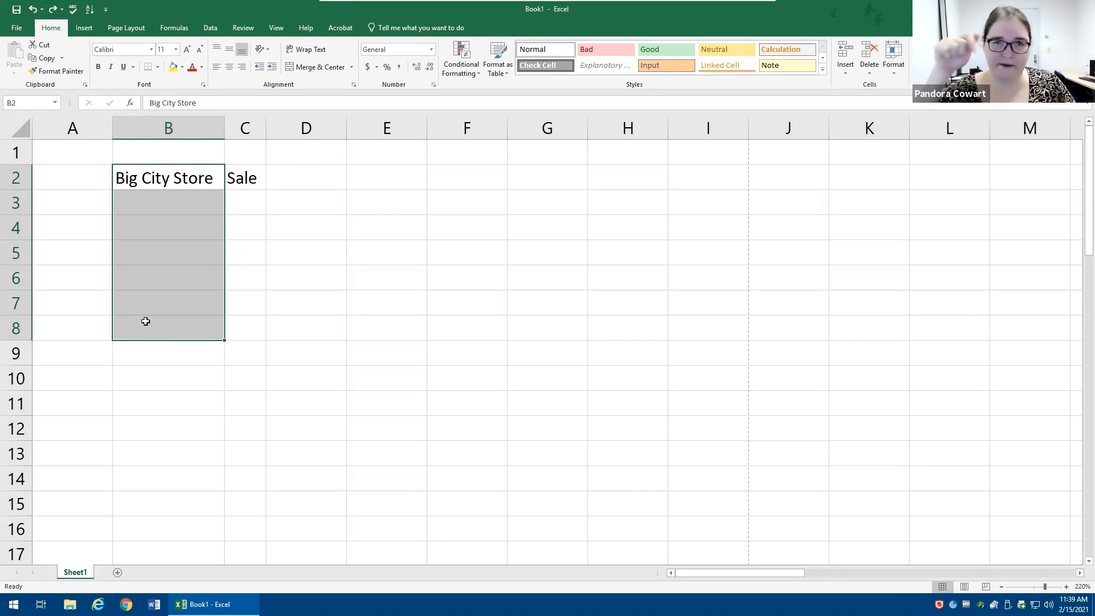
key(ctrl+d)
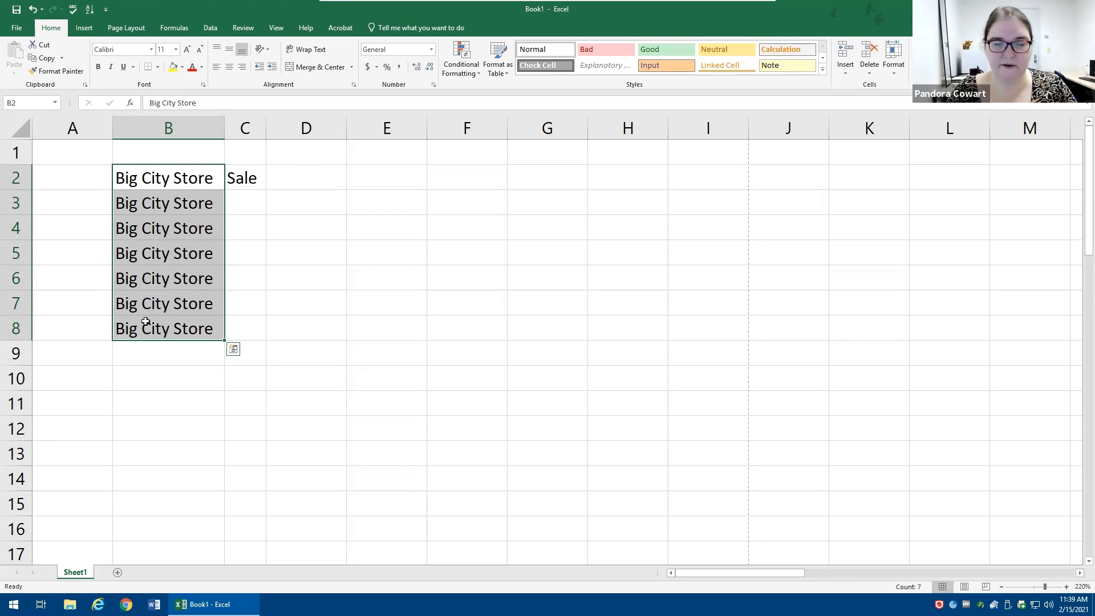
key(ctrl+z)
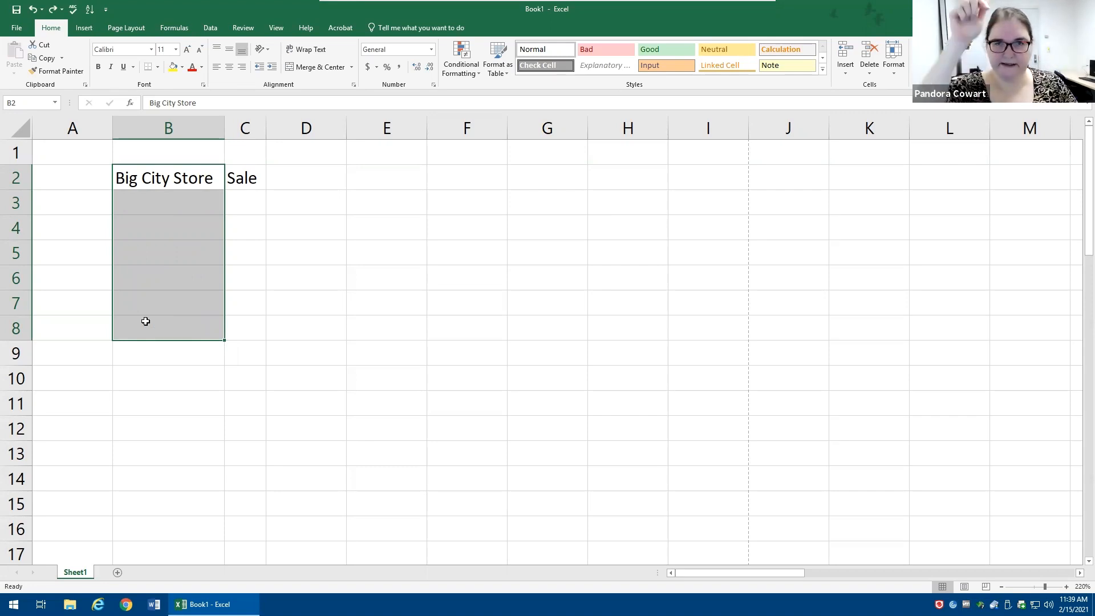
key(ctrl+y)
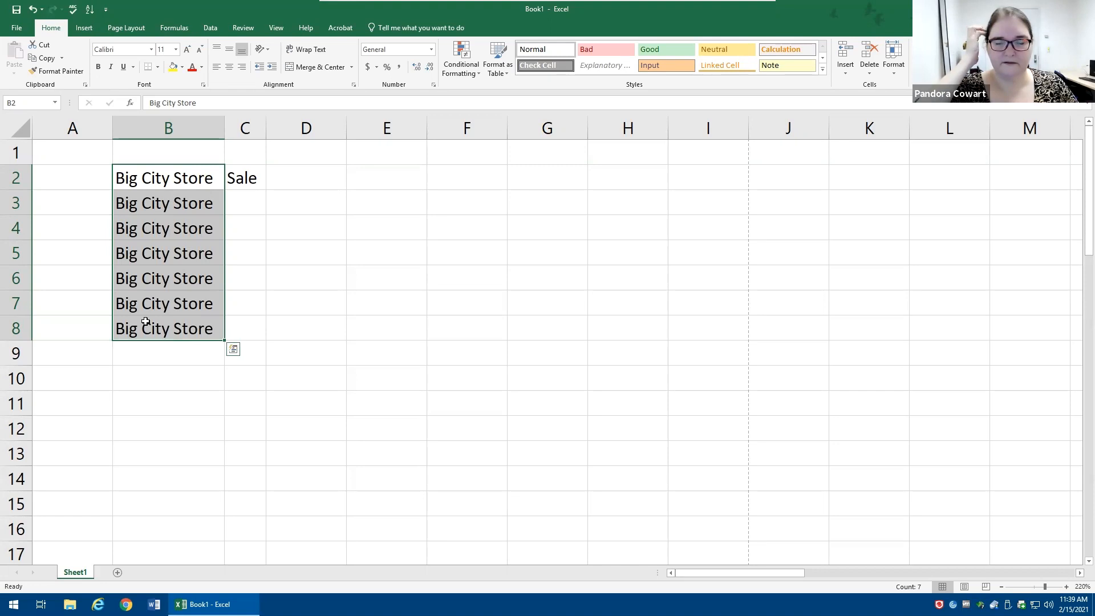
- Fill the Sale entry rightward from C2 through F2 and undo the fill
drag(243, 177, 467, 174)
key(ctrl+r)
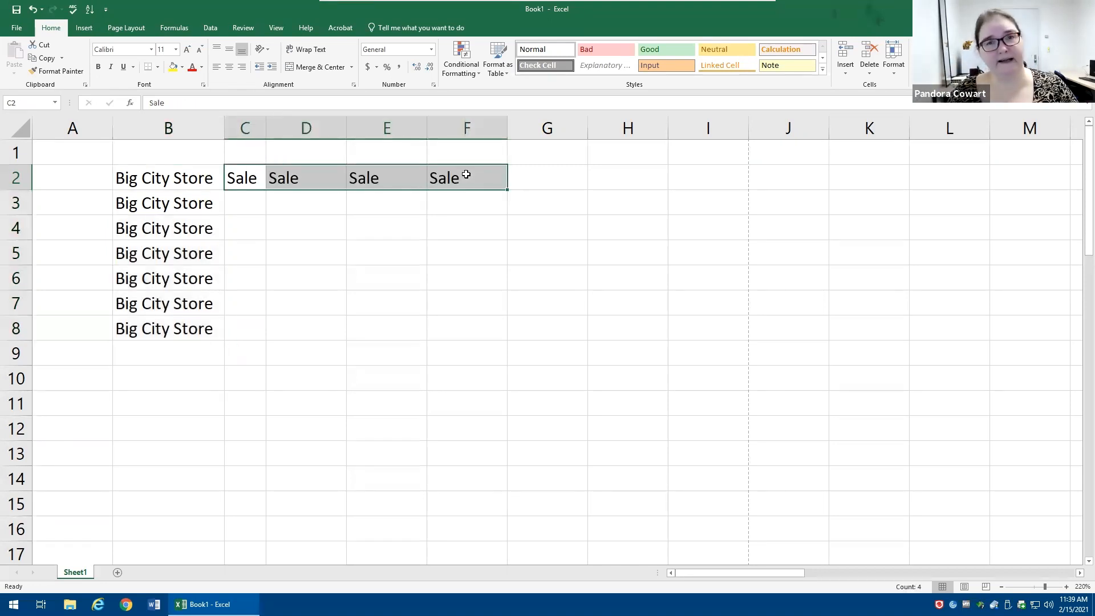
key(ctrl+z)
- Auto-fill the Sale entry from C2 down to row 8 to match the length of the neighbouring Big City Store column
click(141, 178)
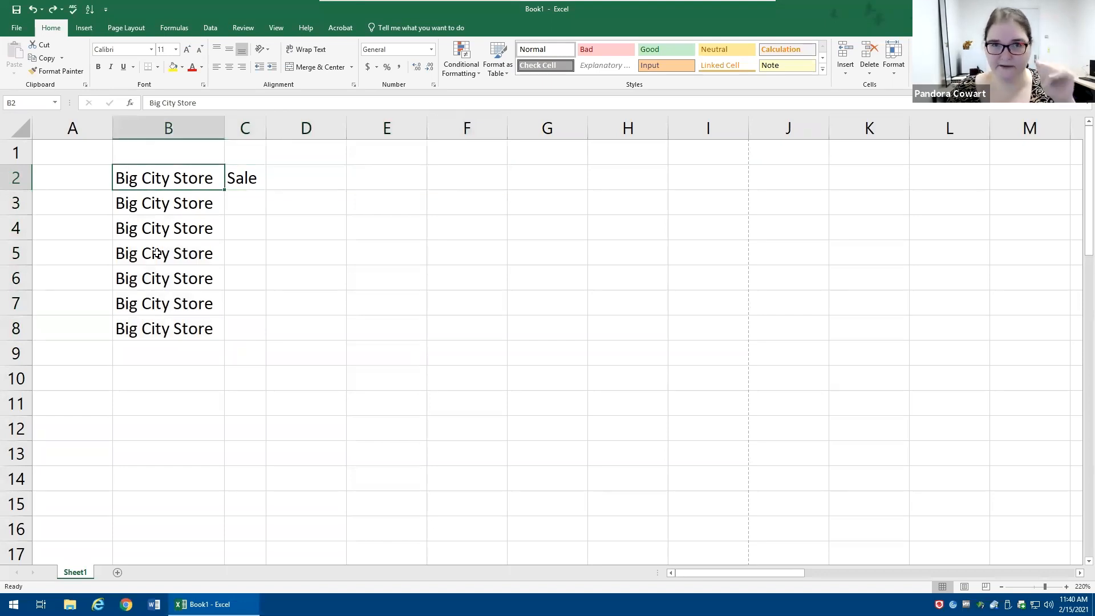
click(236, 177)
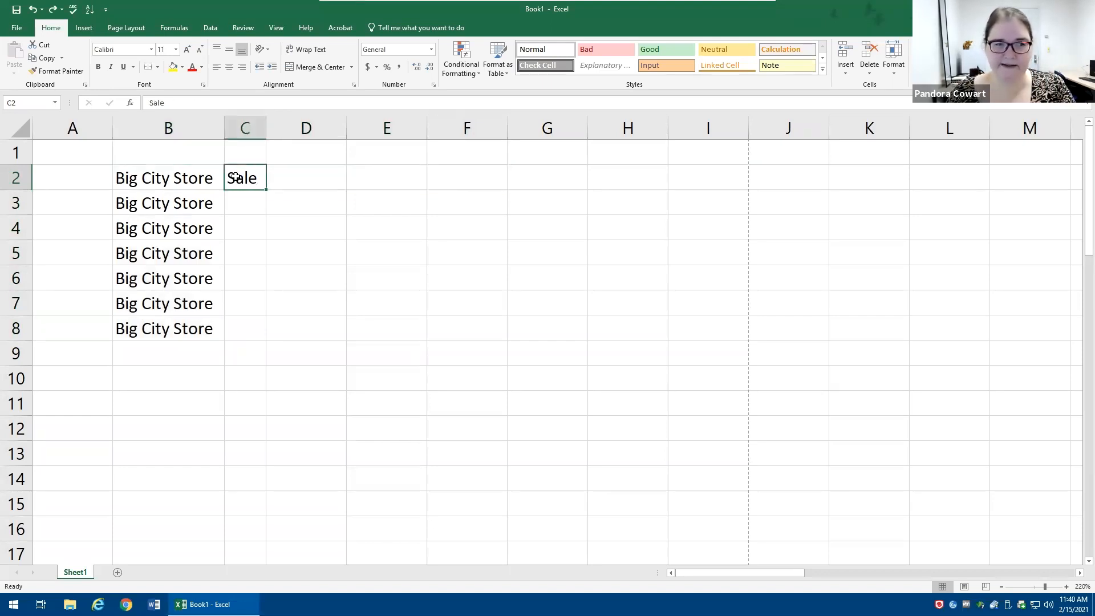
double_click(266, 191)
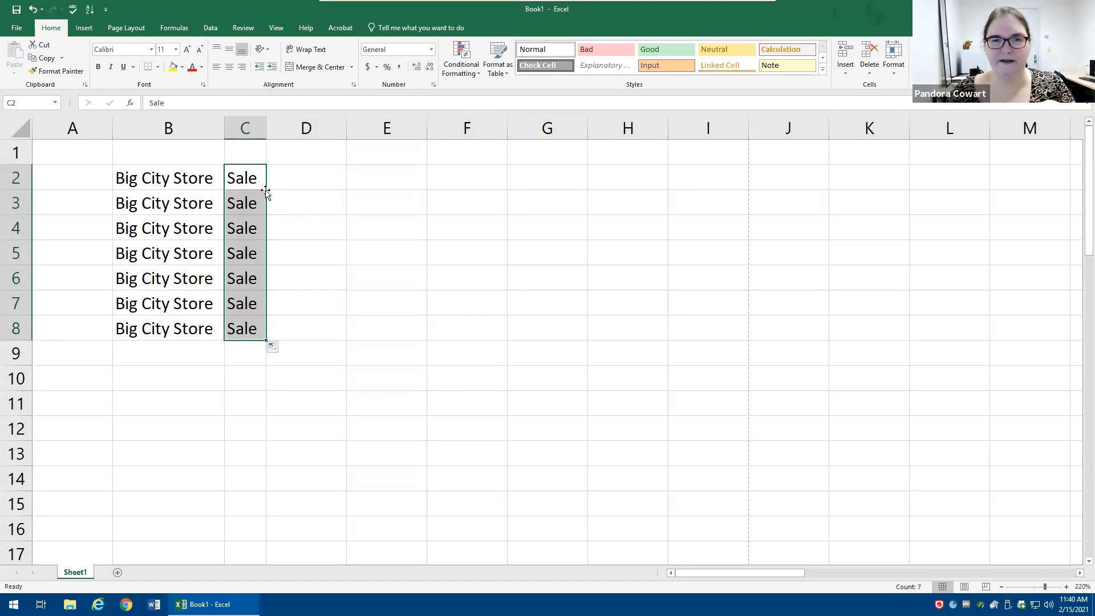
drag(173, 181, 186, 474)
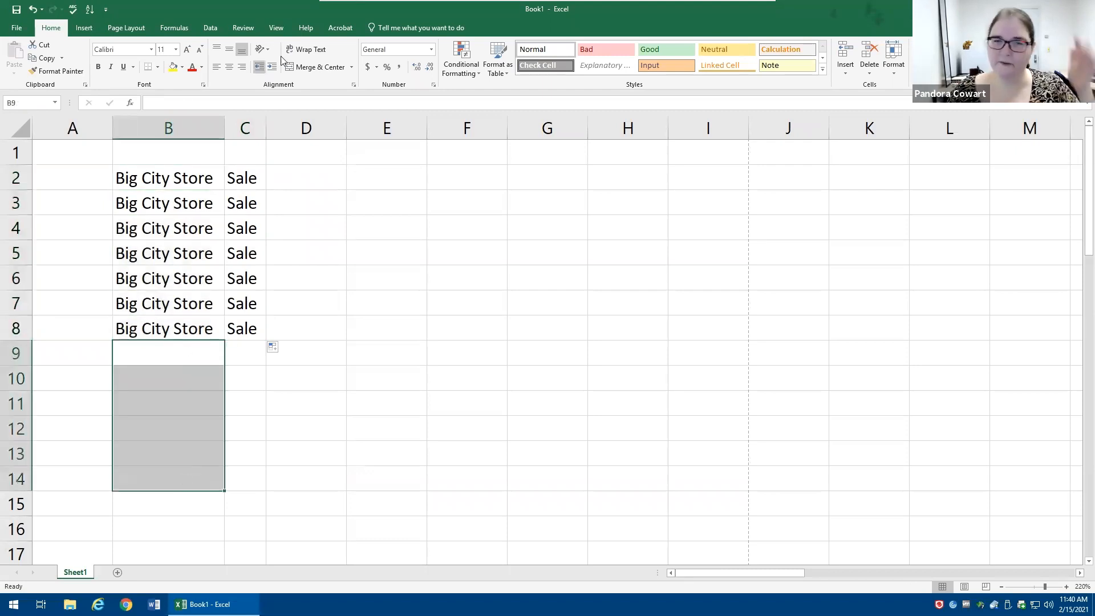
click(240, 173)
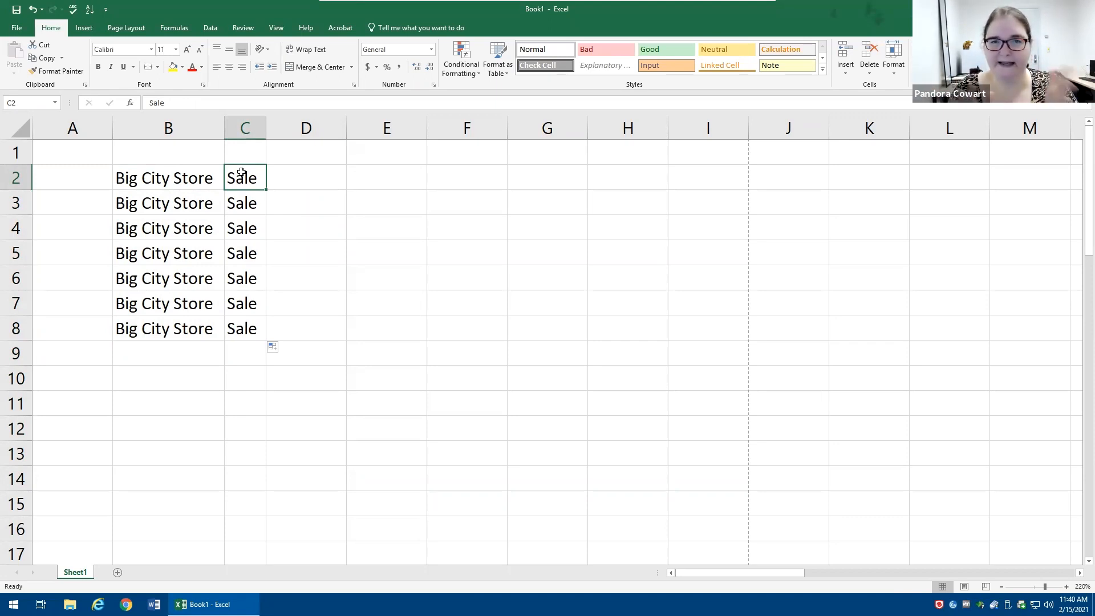
- Move the range B2 through C8 to F2 through G8 and move it back to B2 through C8
drag(184, 178, 248, 337)
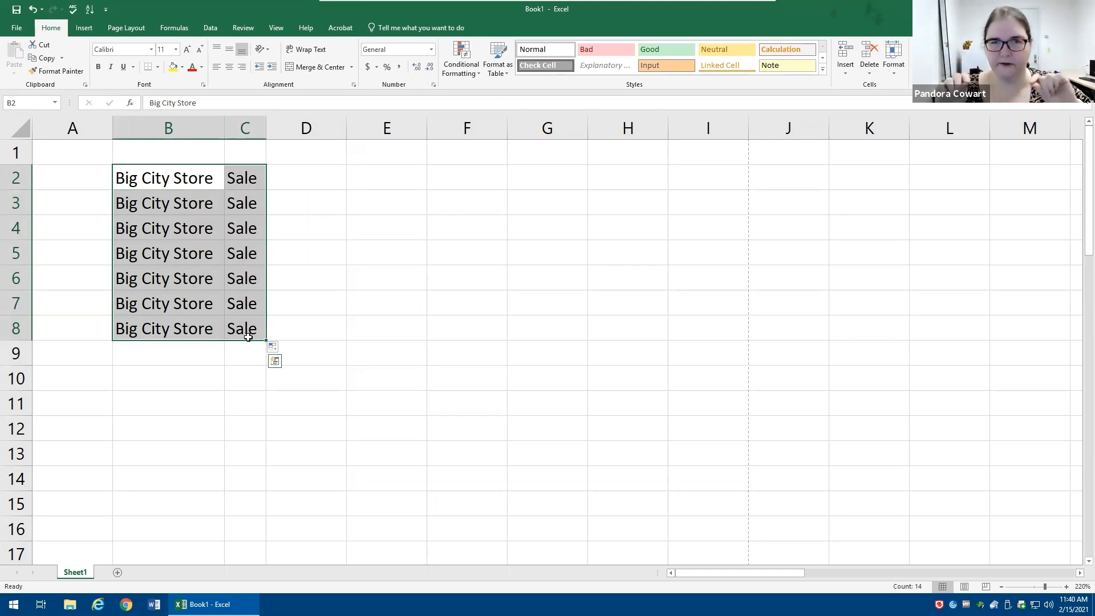
click(154, 177)
drag(154, 176, 252, 317)
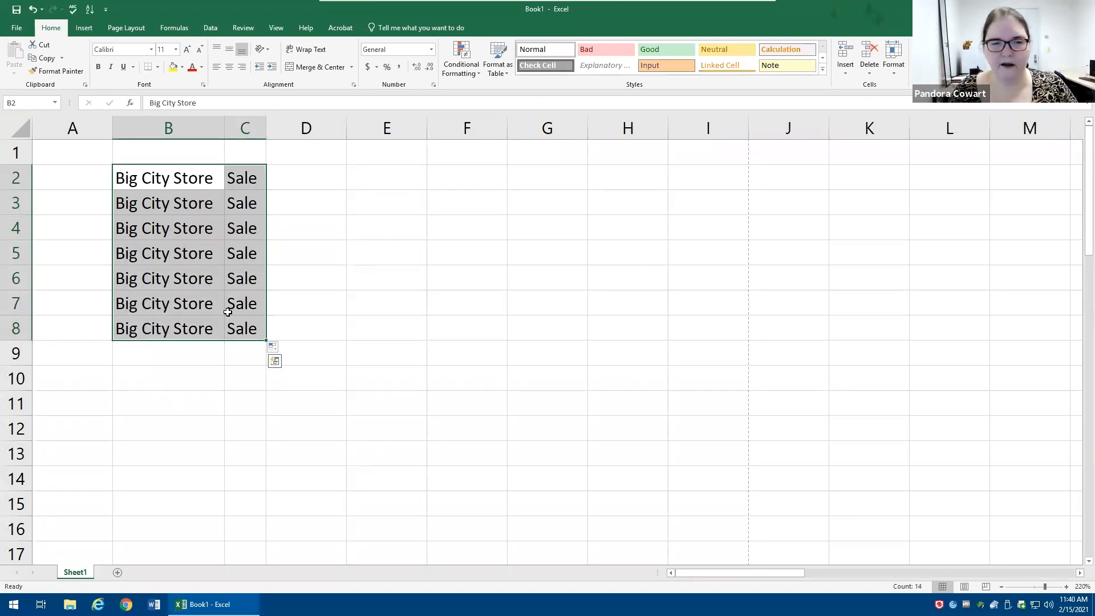
drag(267, 203, 544, 208)
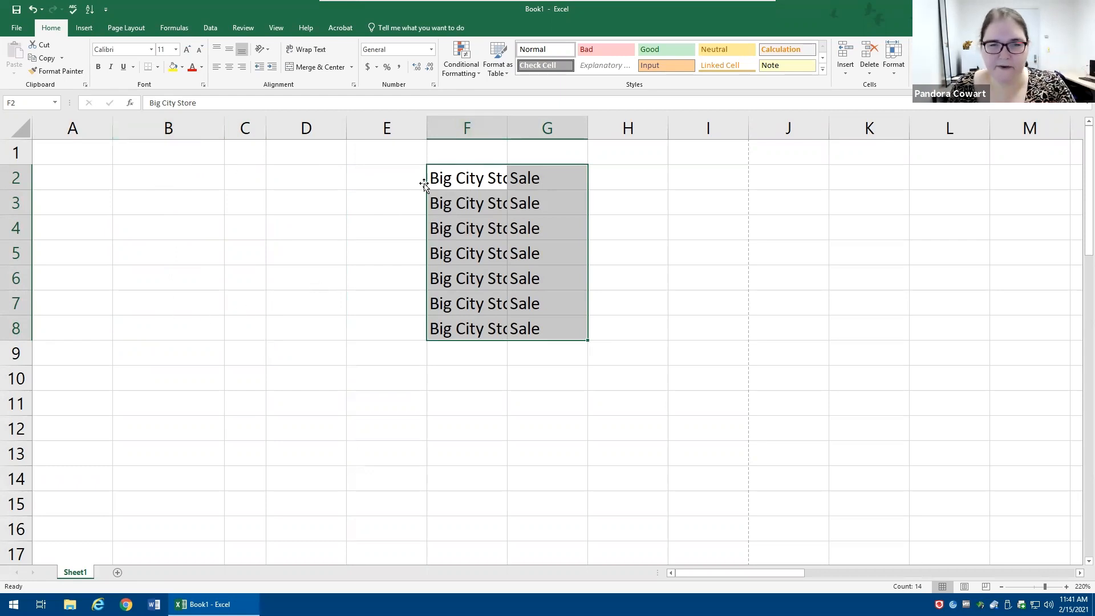
drag(427, 175, 165, 175)
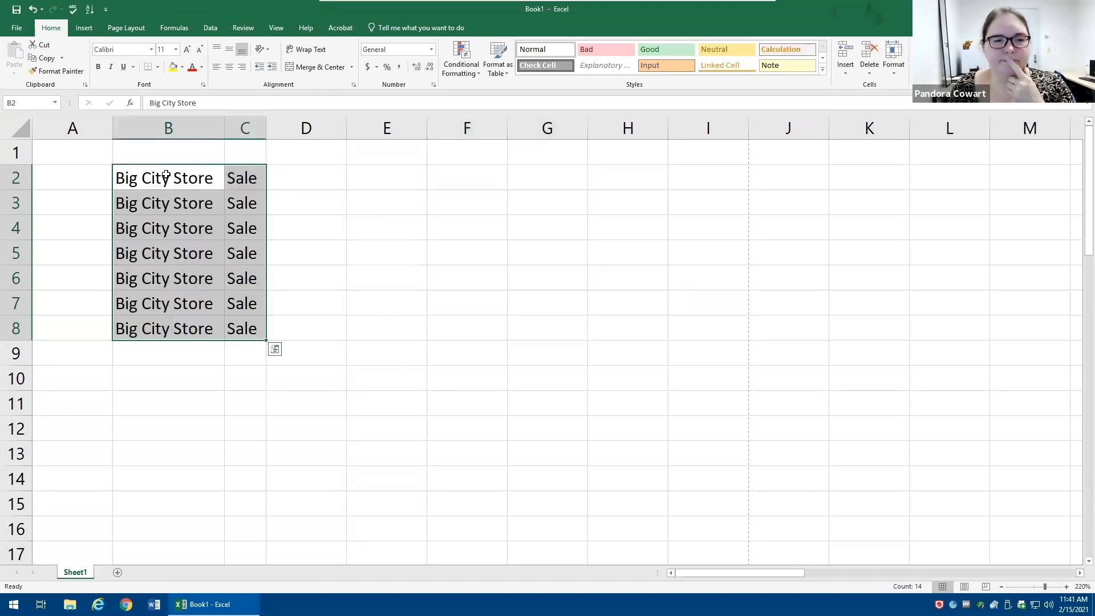
click(165, 175)
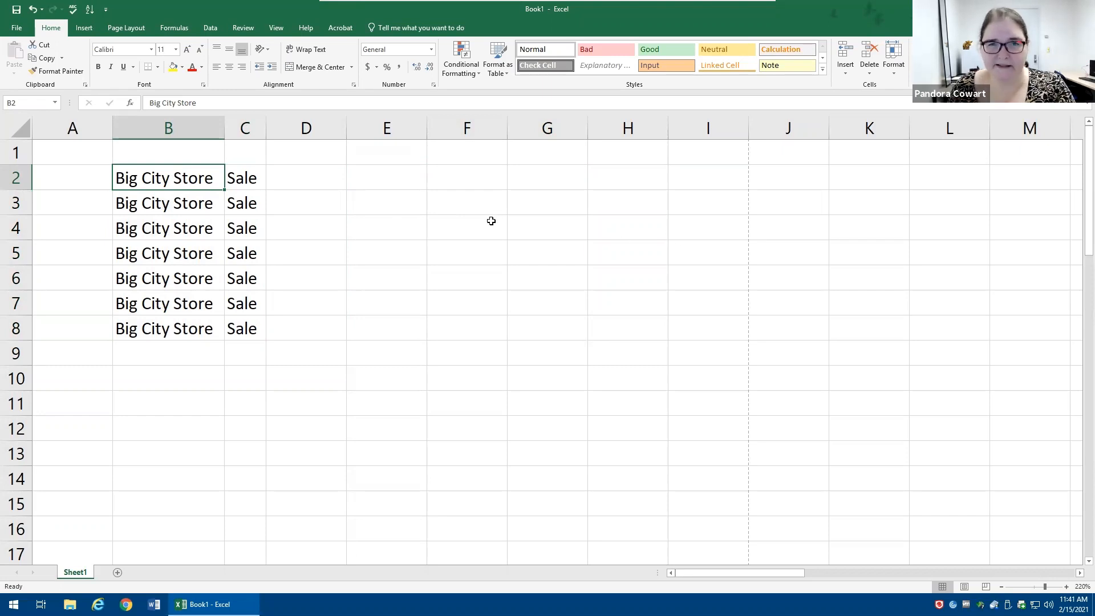
- Insert a blank column before the Big City Store column B and undo it, two times in a row
right_click(186, 128)
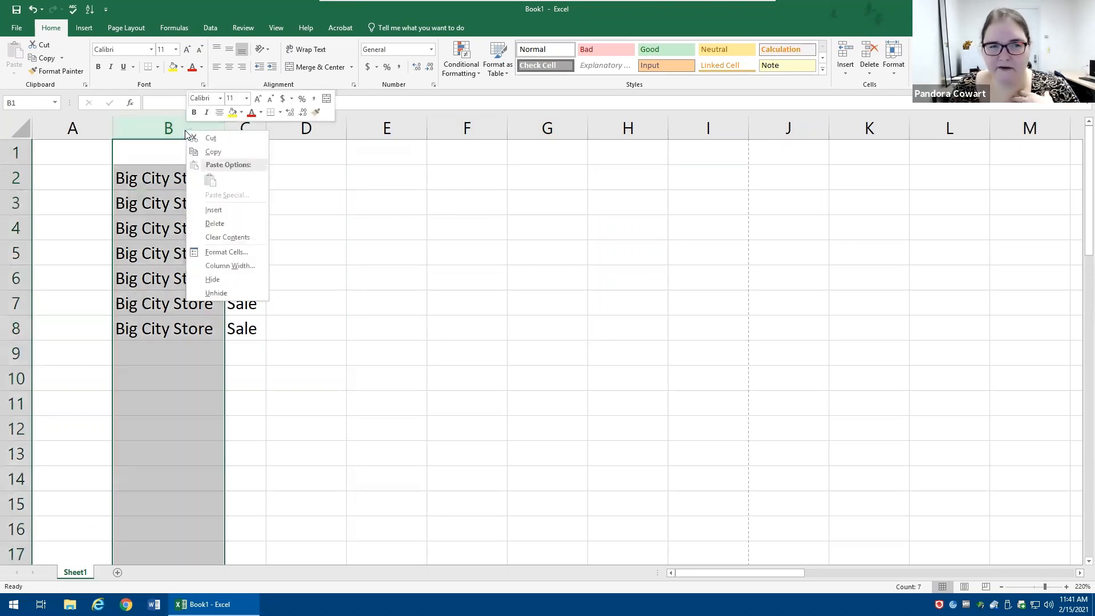
click(233, 211)
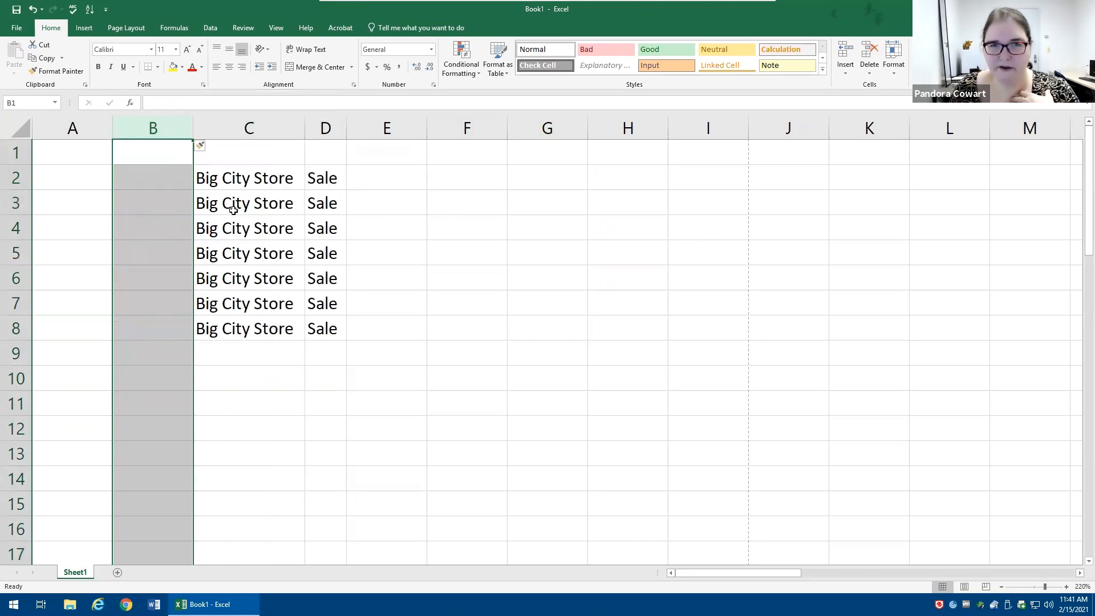
click(30, 9)
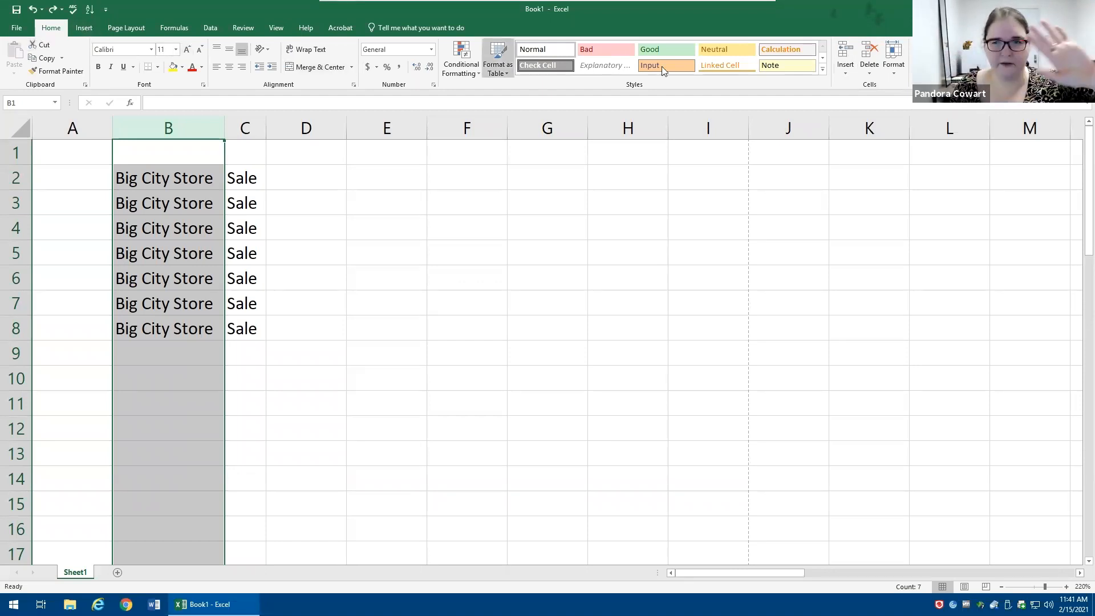
click(846, 55)
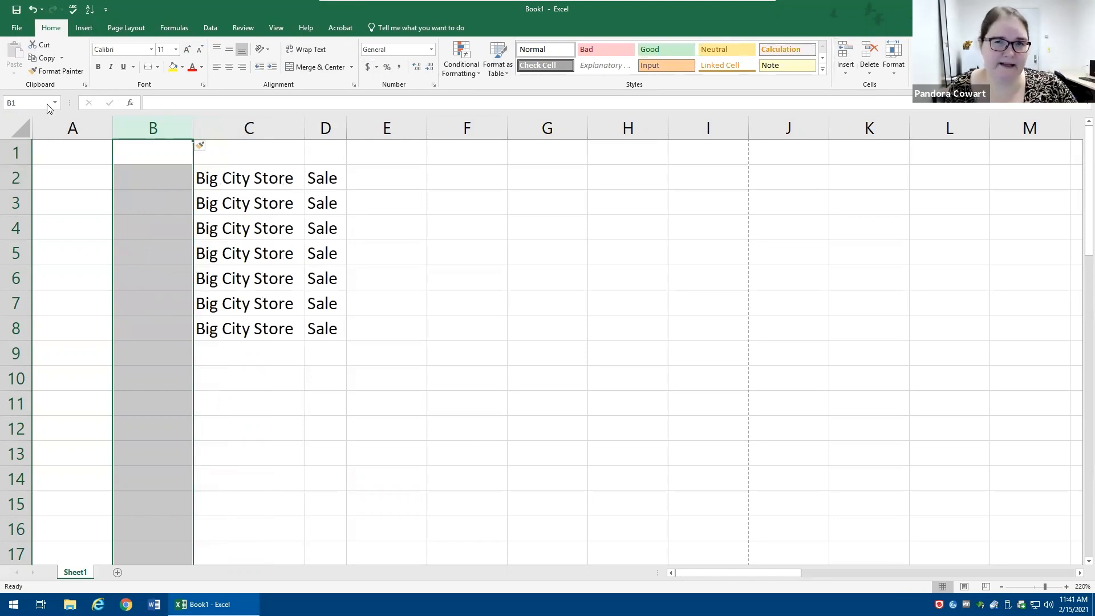
click(32, 10)
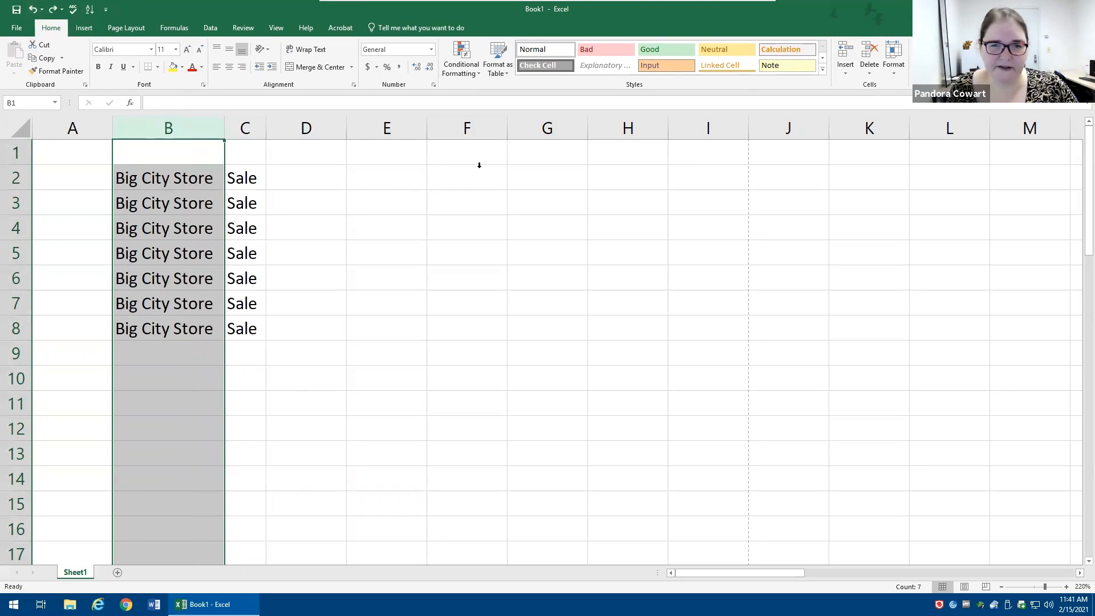
- Insert three blank columns before the Big City Store column by selecting columns B through D
drag(188, 131, 319, 128)
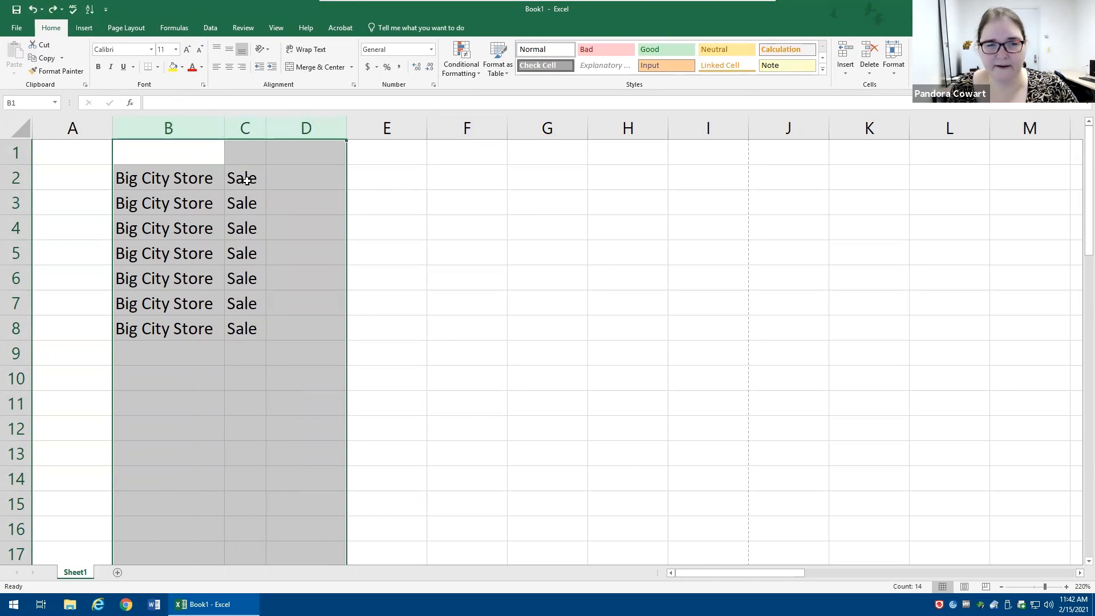
right_click(246, 180)
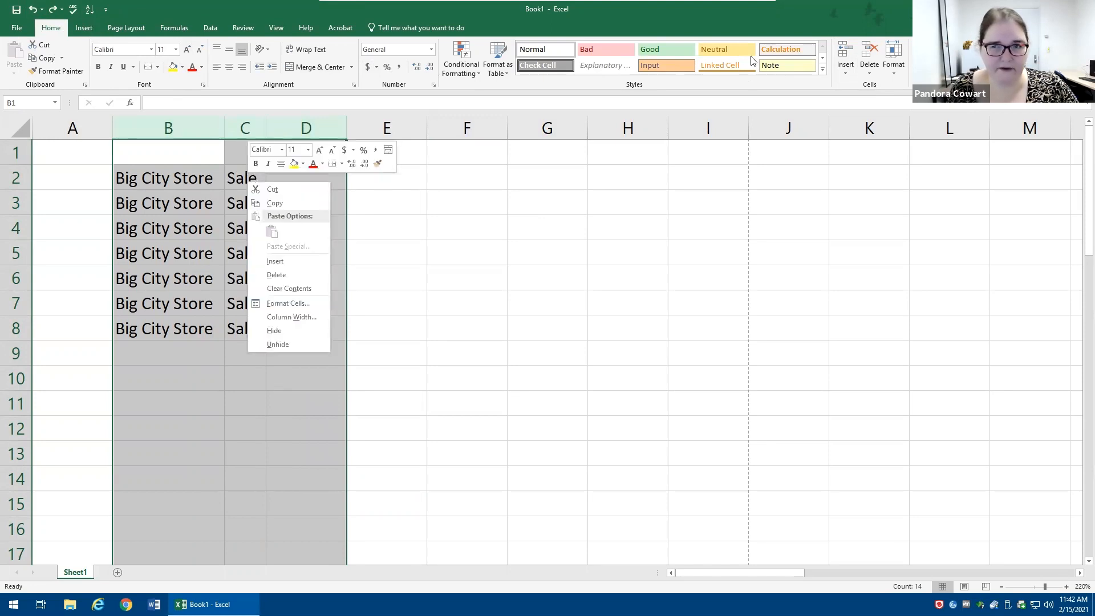
click(276, 261)
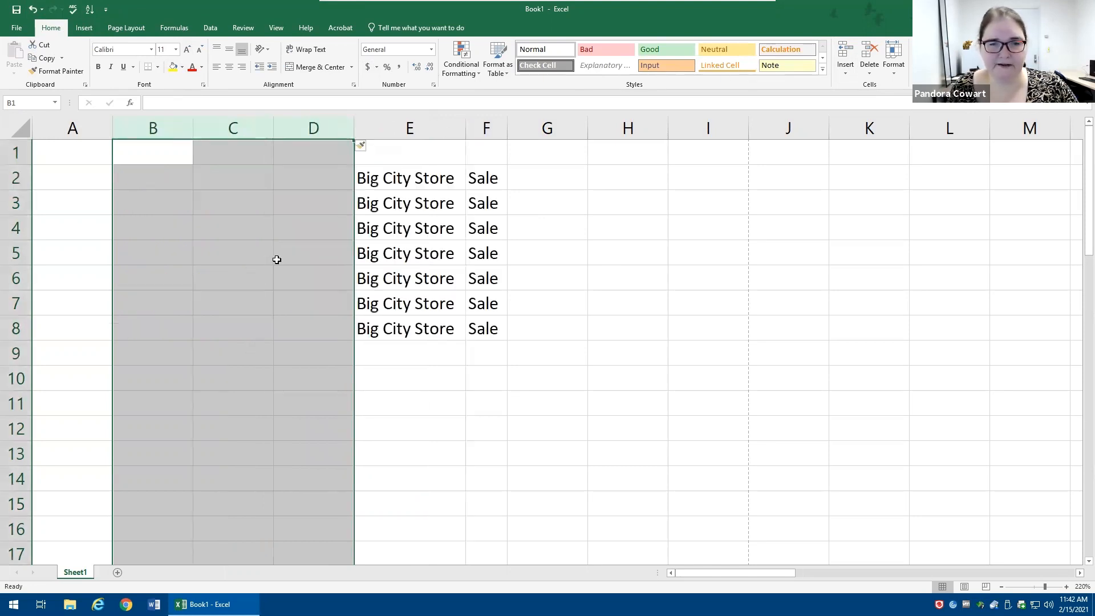
- Insert one blank column before column A and undo all the column insertions
click(68, 127)
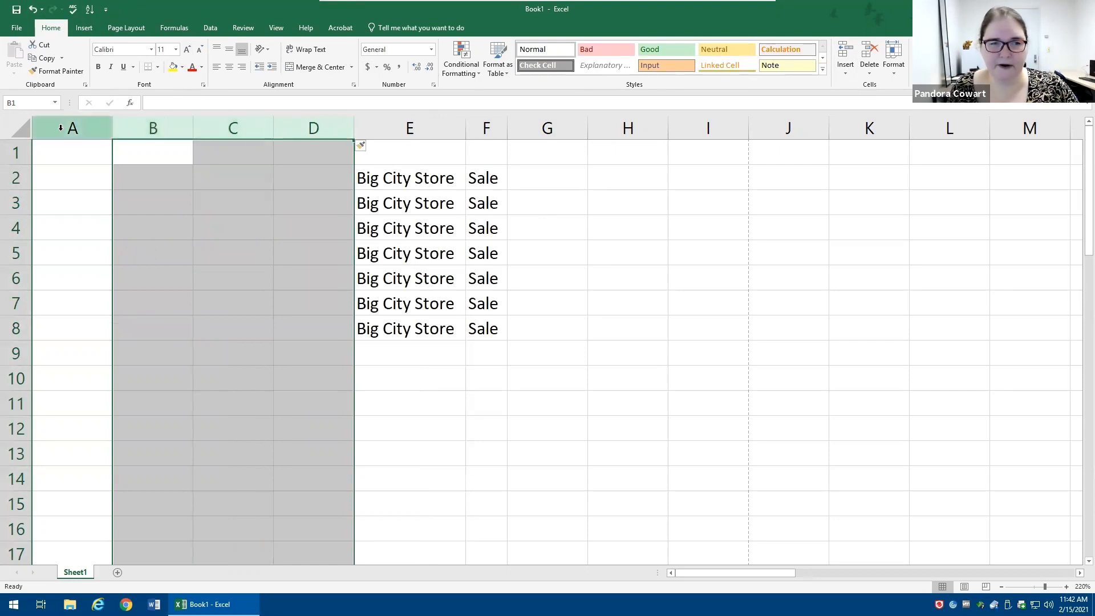
right_click(67, 129)
click(90, 210)
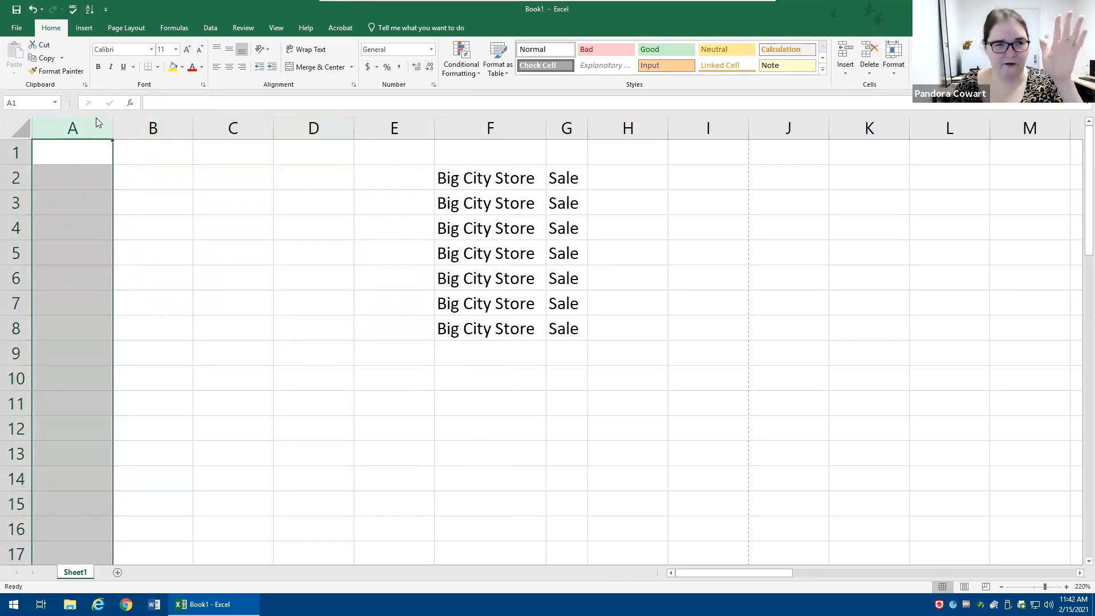
drag(73, 128, 391, 117)
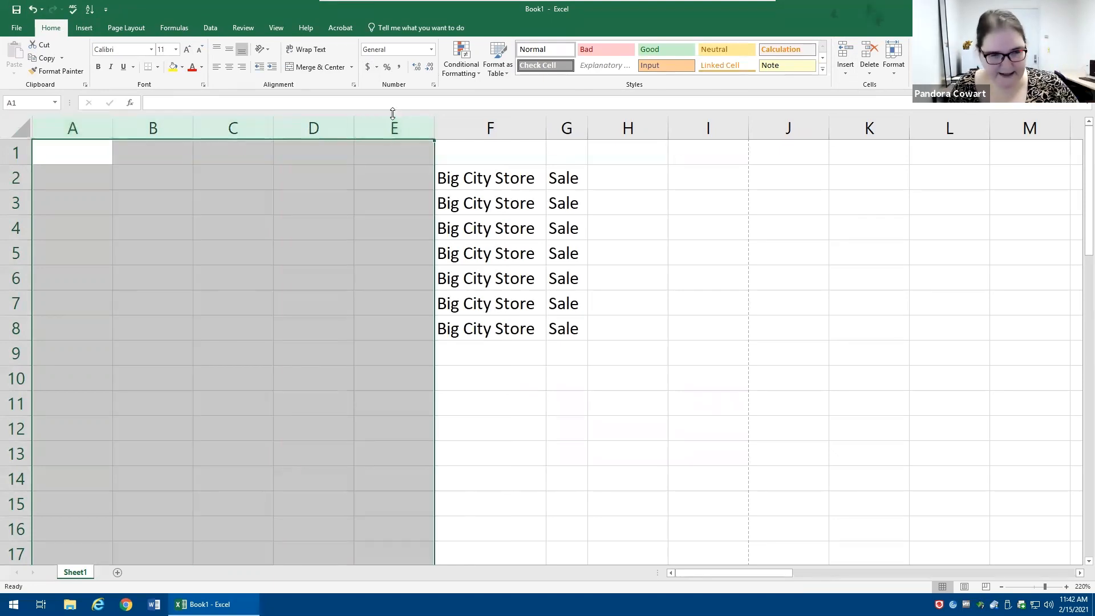
key(ctrl+z)
- Insert five blank columns before the Big City Store column based on the selection of columns B through F
drag(154, 127, 449, 129)
right_click(450, 129)
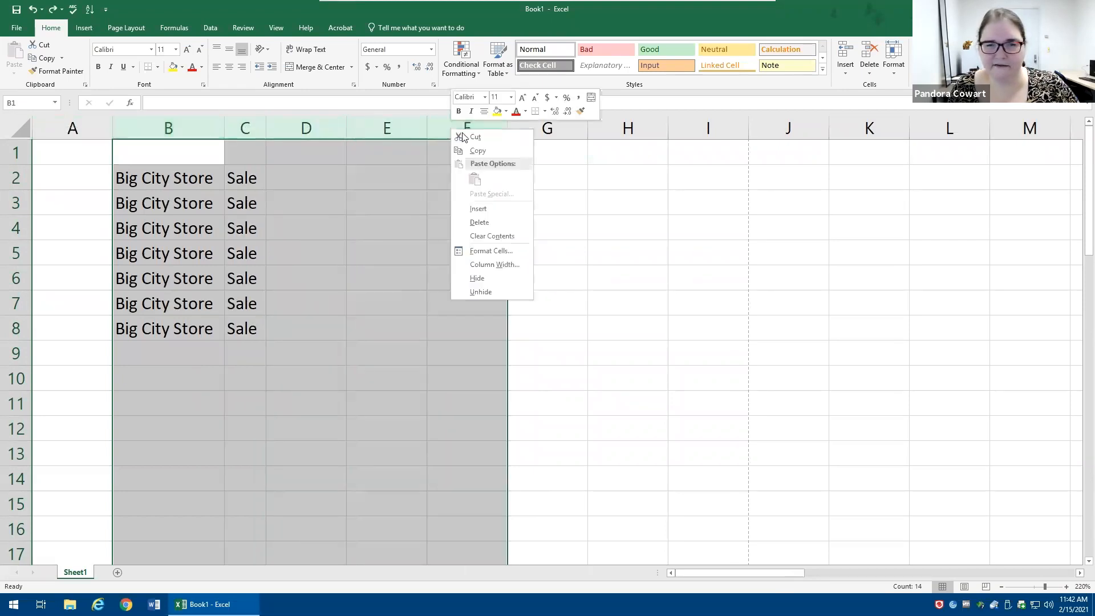
click(492, 209)
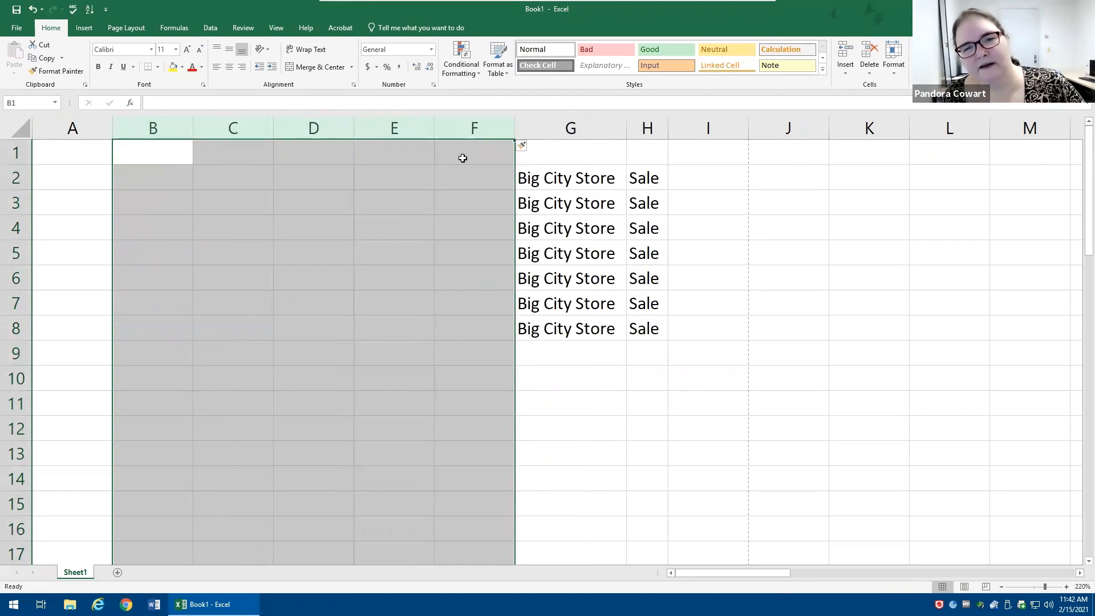
- Delete the blank column B
click(151, 128)
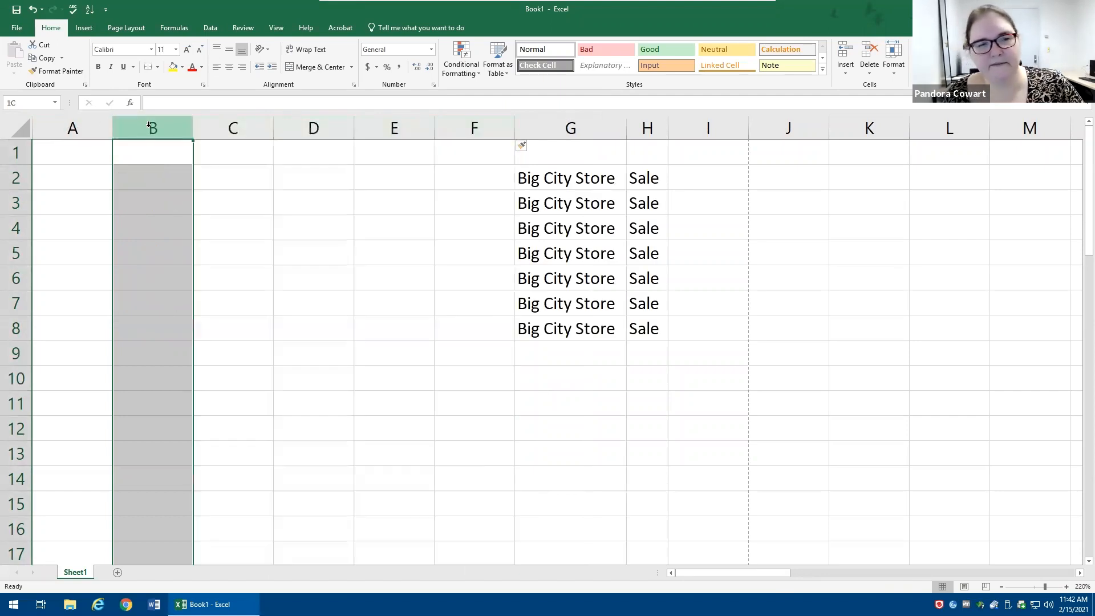
right_click(150, 130)
click(191, 220)
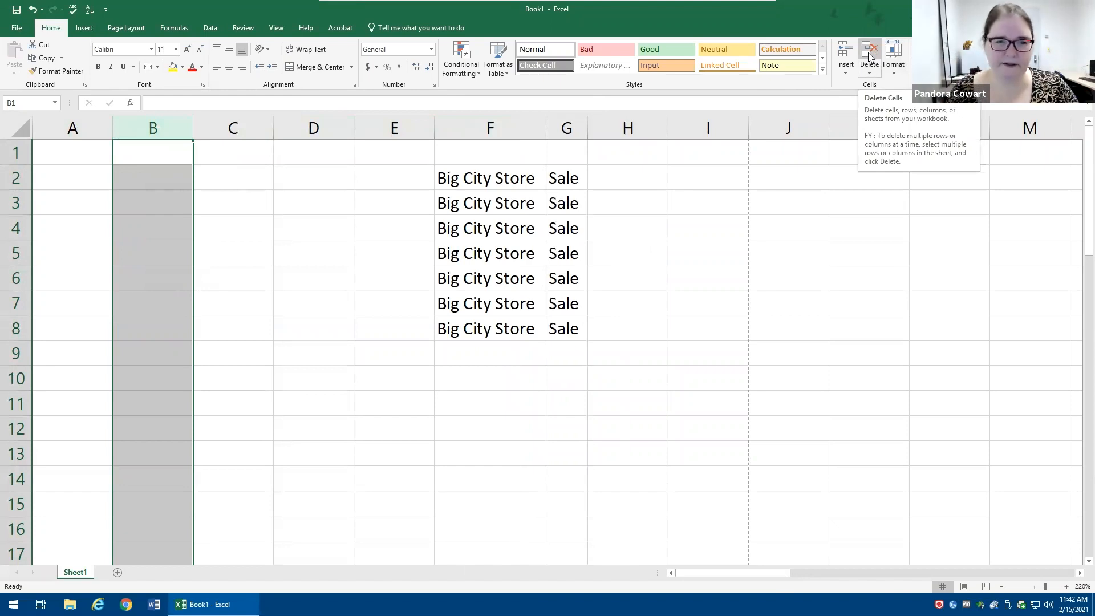
- View the delete options and the insert options for cell C3, cancelling each
click(216, 190)
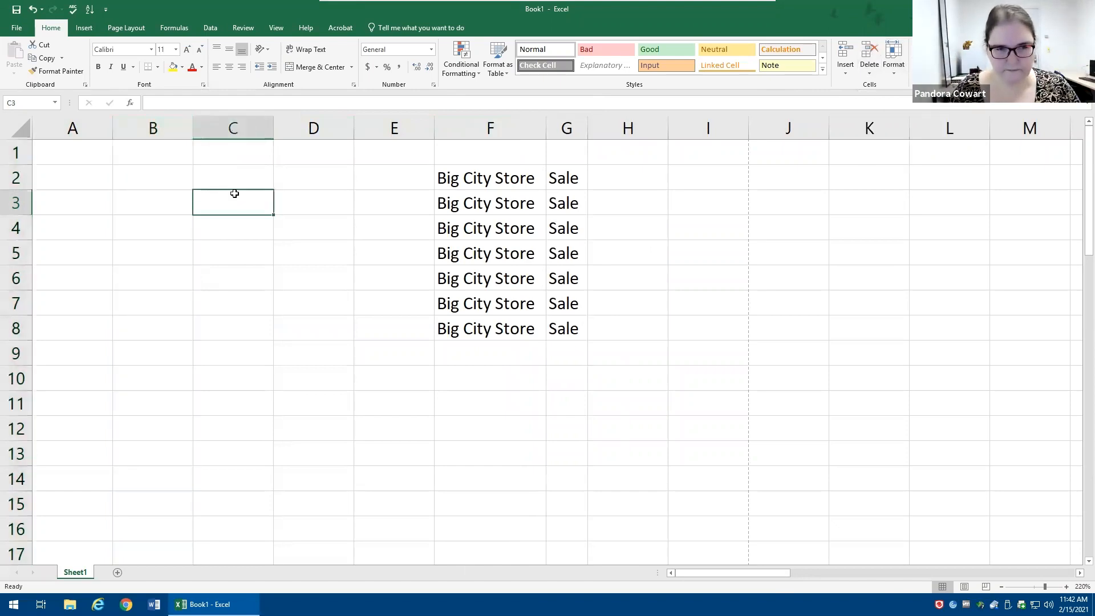
key(ctrl+minus)
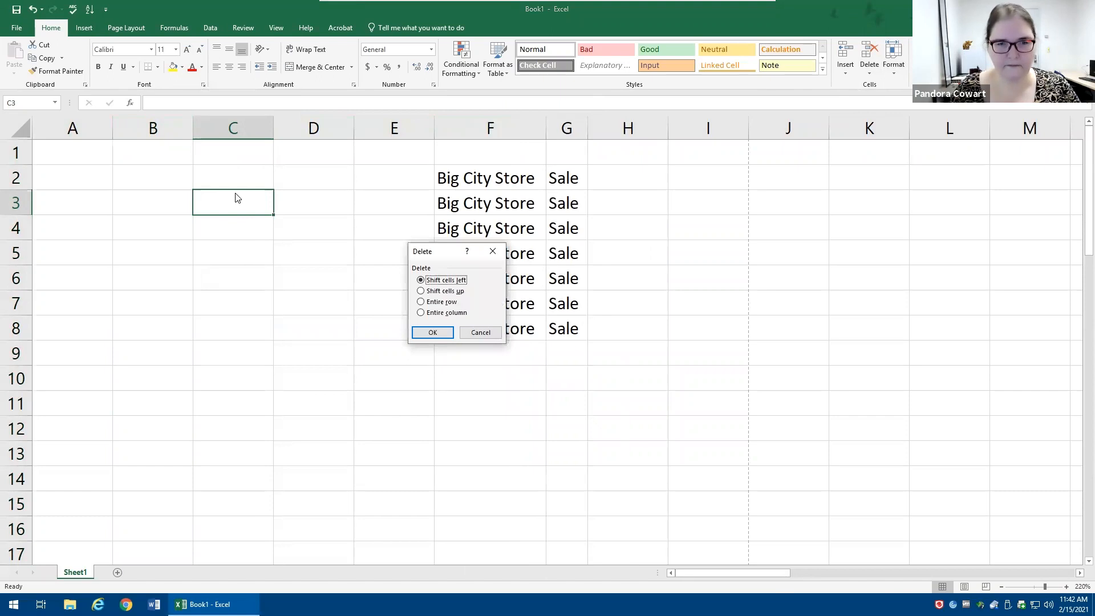
key(Escape)
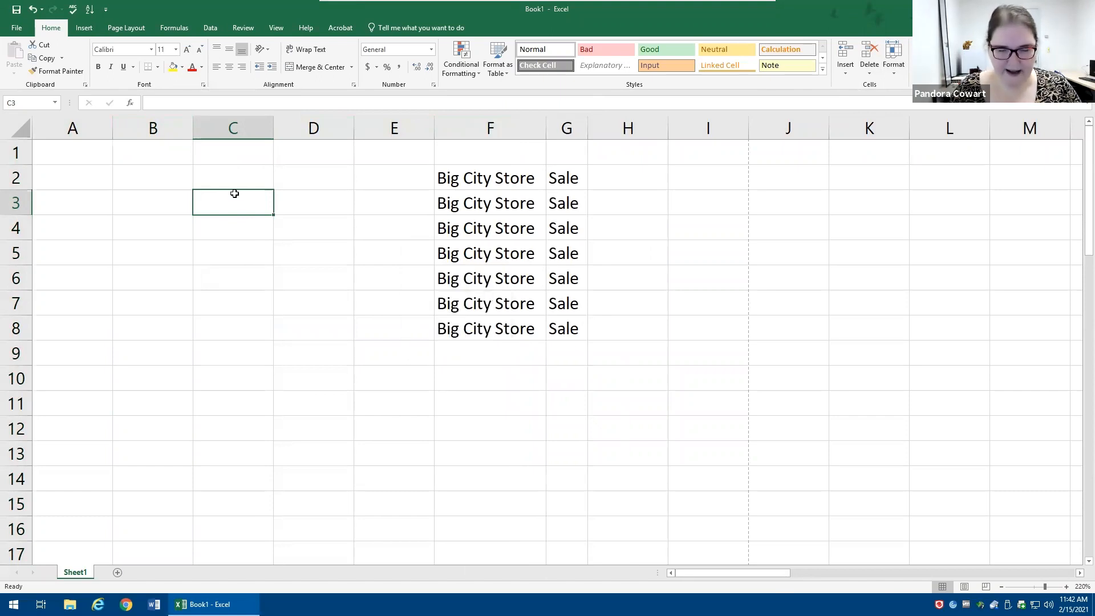
key(ctrl+shift+plus)
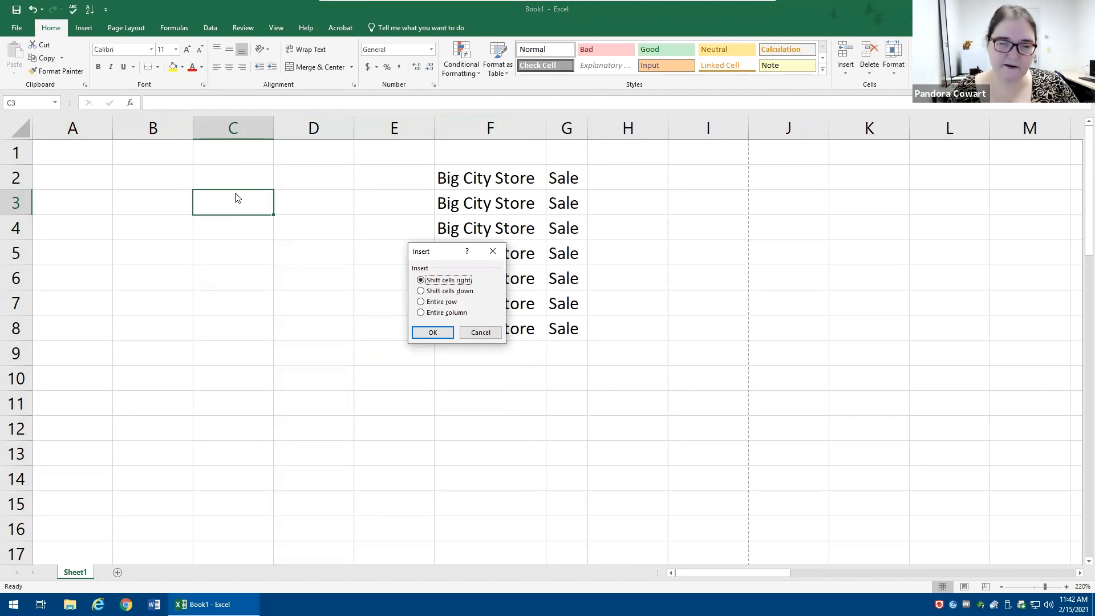
key(Escape)
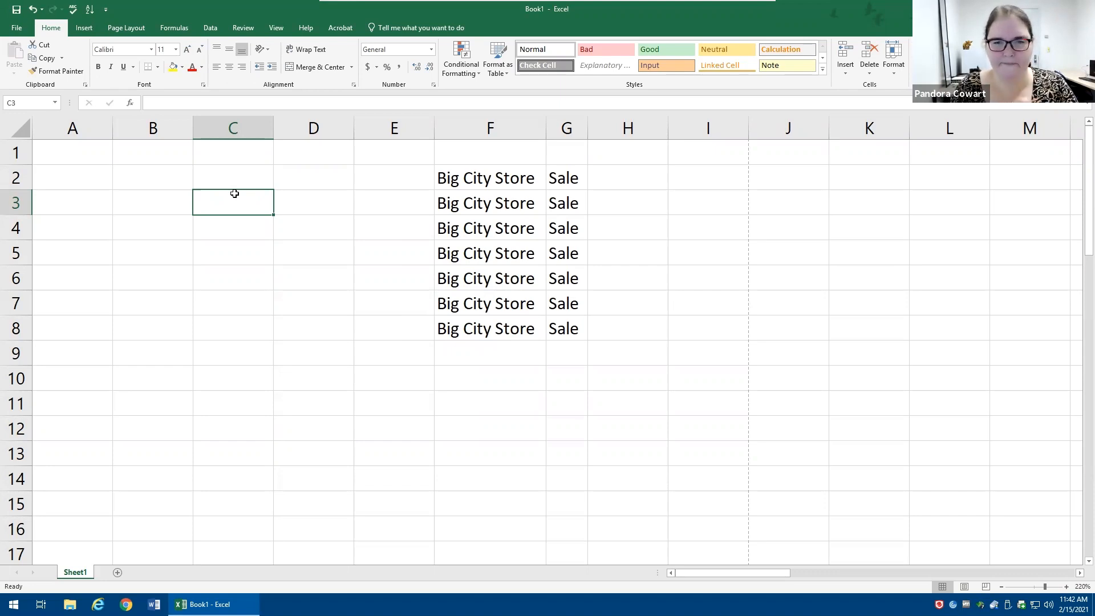
- Change the font of the Big City Store entry in F2 to Arial Black
click(480, 191)
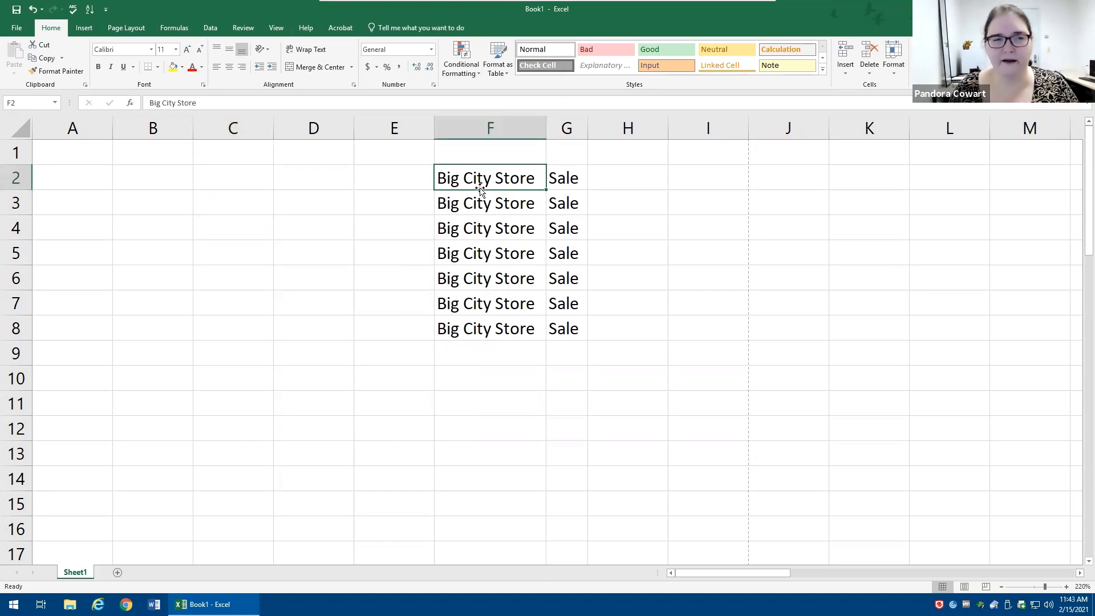
click(153, 49)
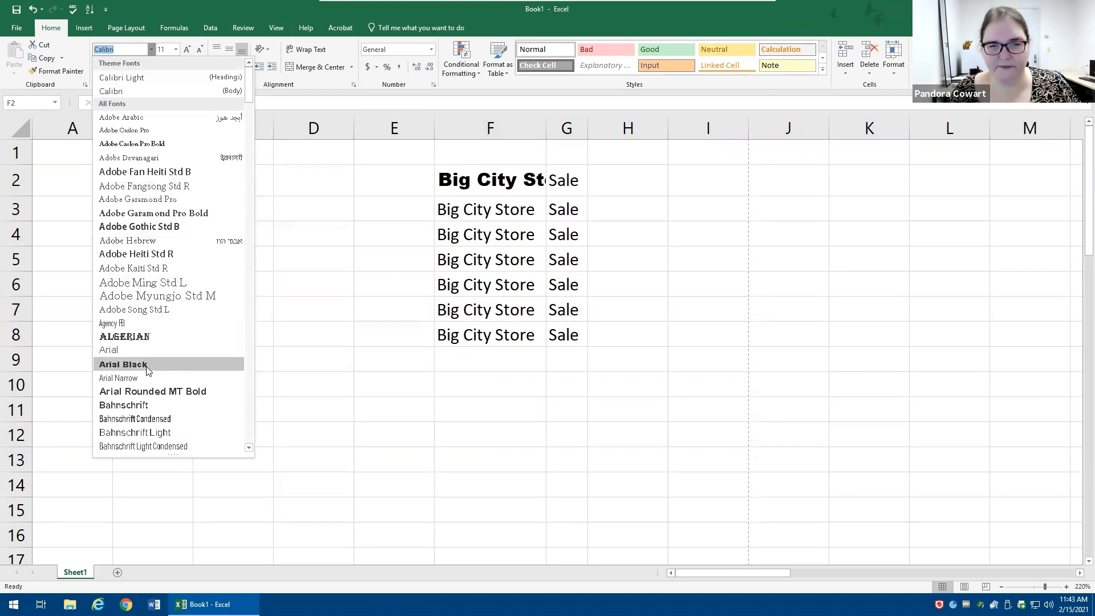
click(146, 370)
- Set the font size of the Big City Store entry in F3 to 13
click(475, 211)
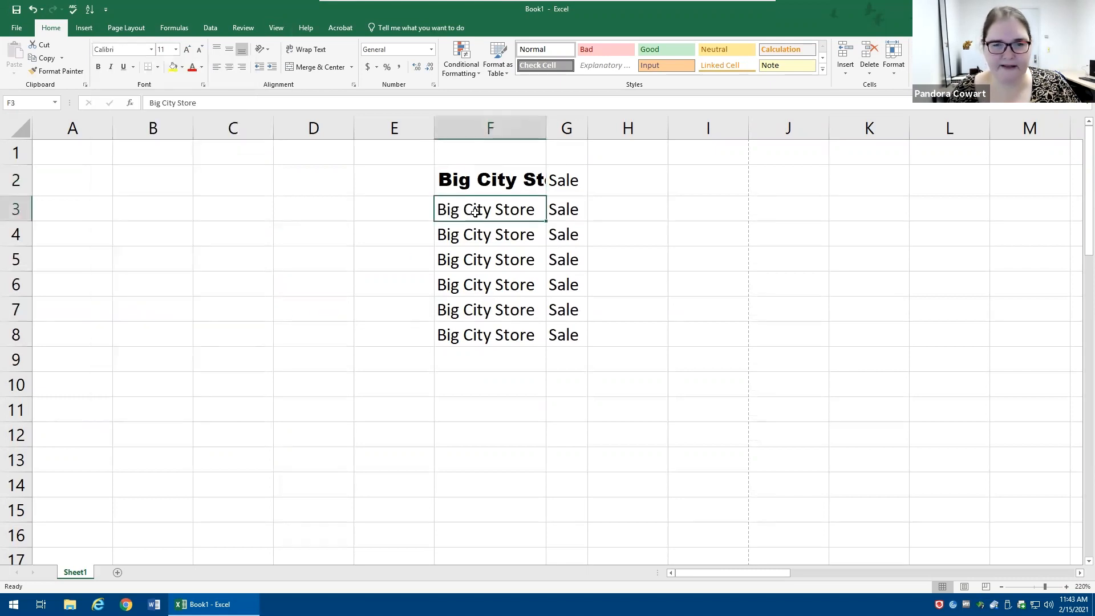
click(177, 51)
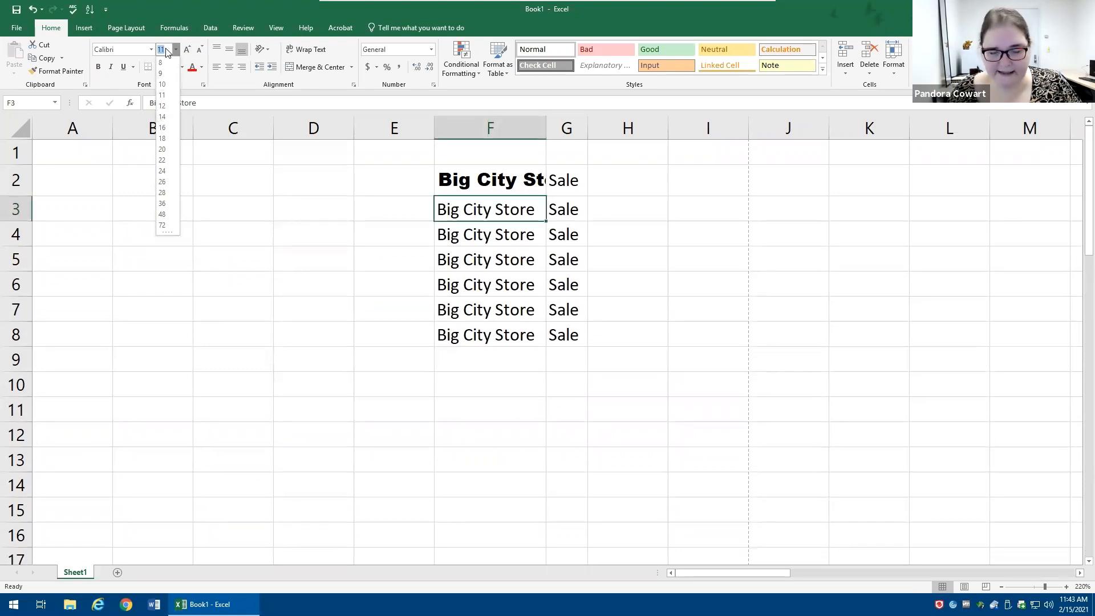
key(BackSpace)
text(13)
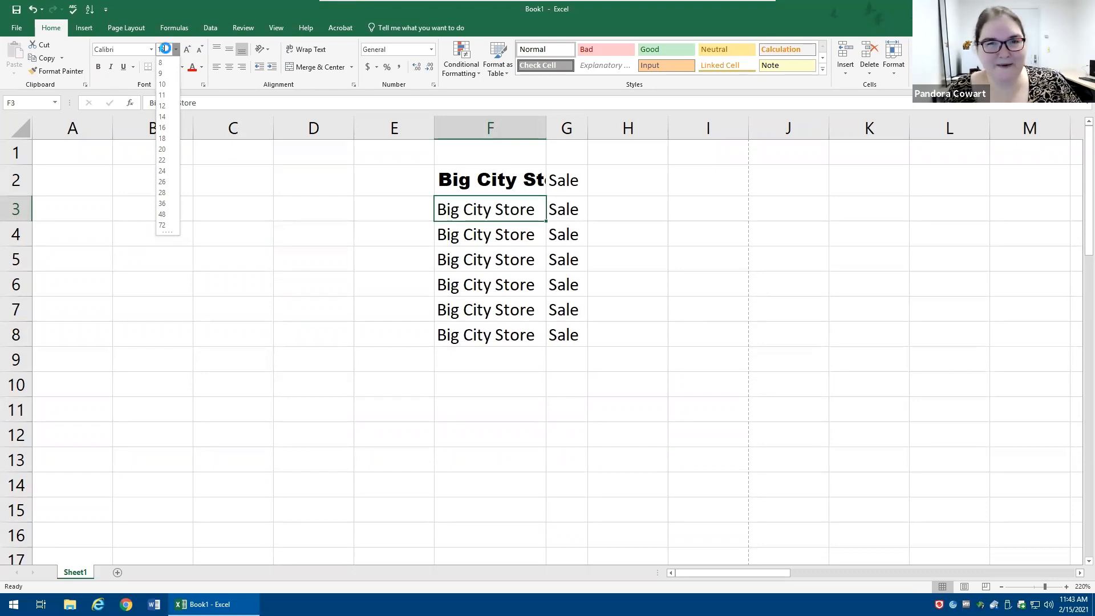
key(Return)
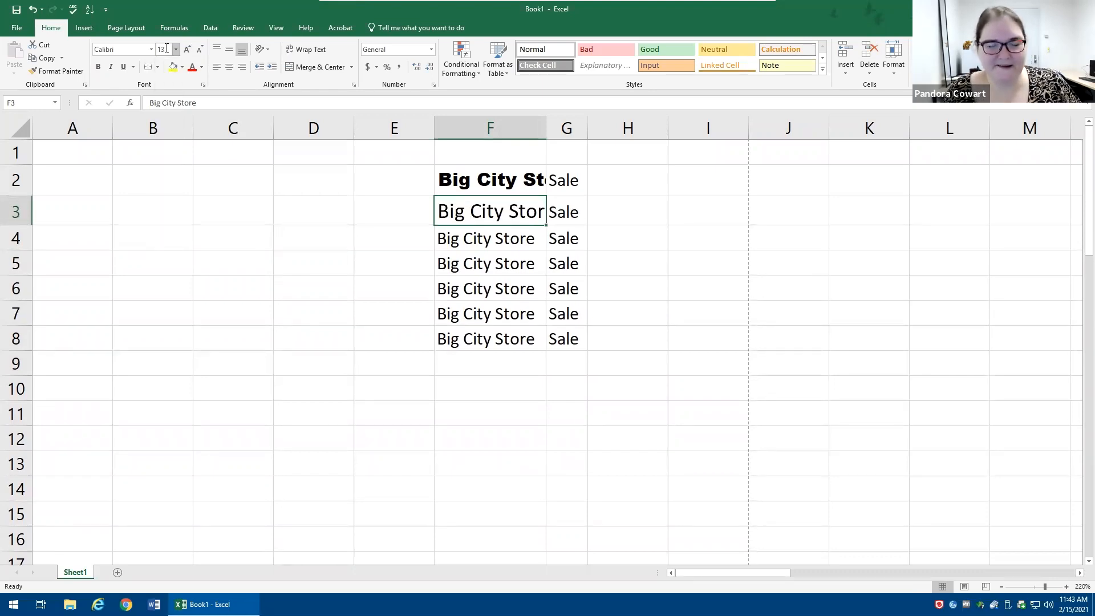
- Increase the font size of cell F3 to the custom value 13.5
click(166, 49)
click(165, 49)
text(.5)
key(Return)
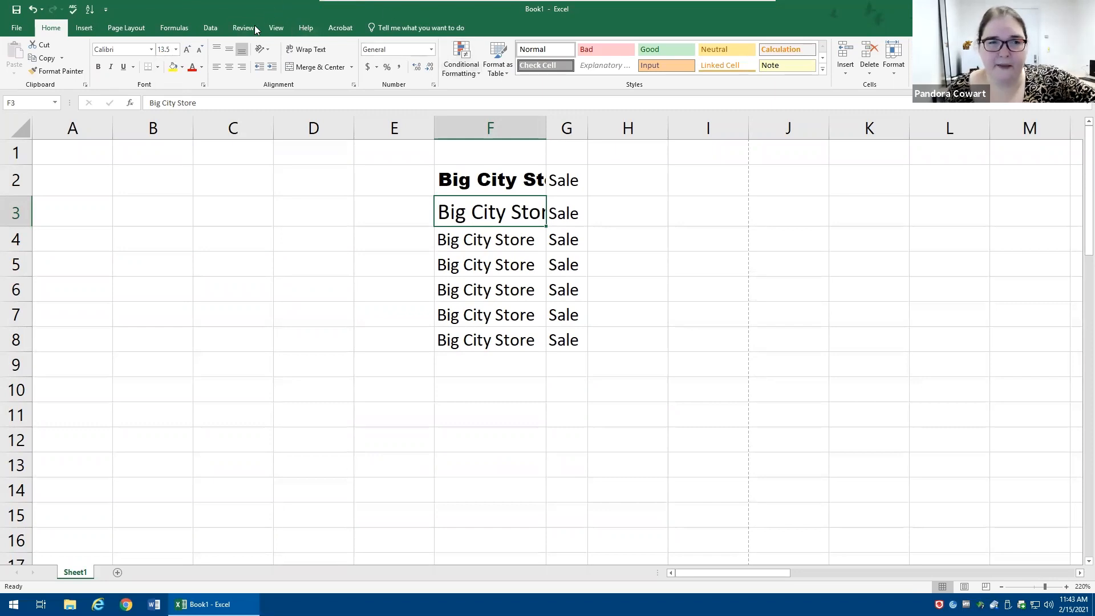
click(164, 49)
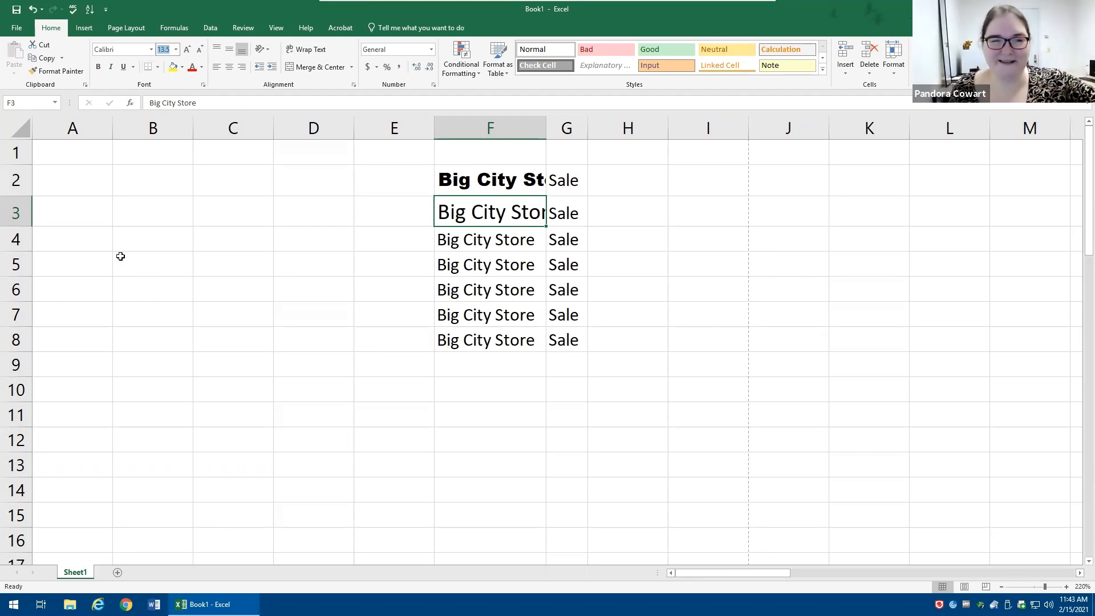
- Set the font size of the Big City Store entry in F3 to the custom value 100
click(176, 50)
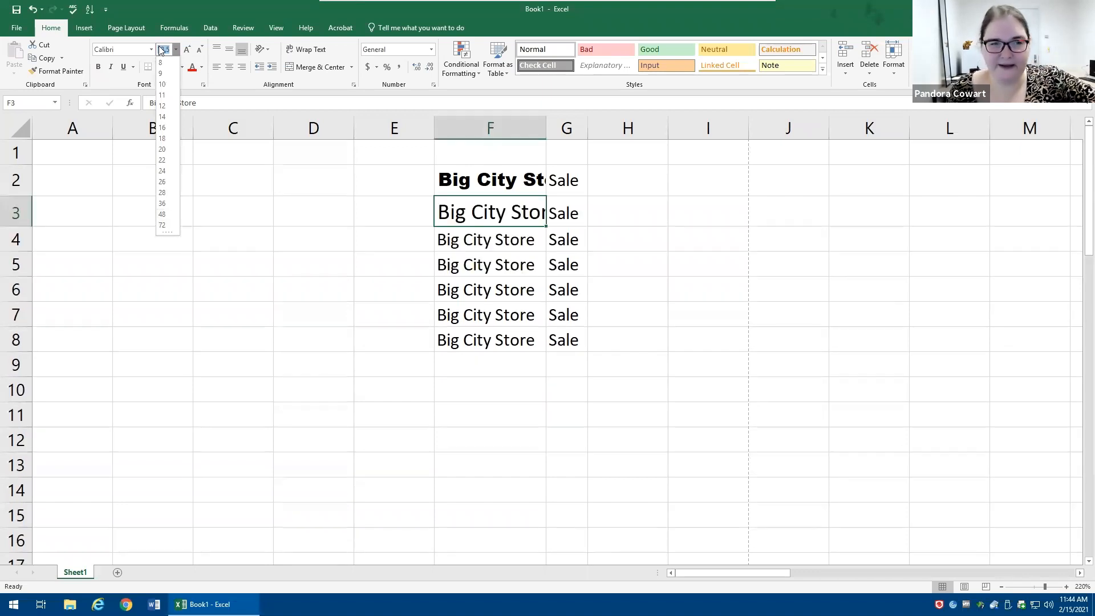
text(100)
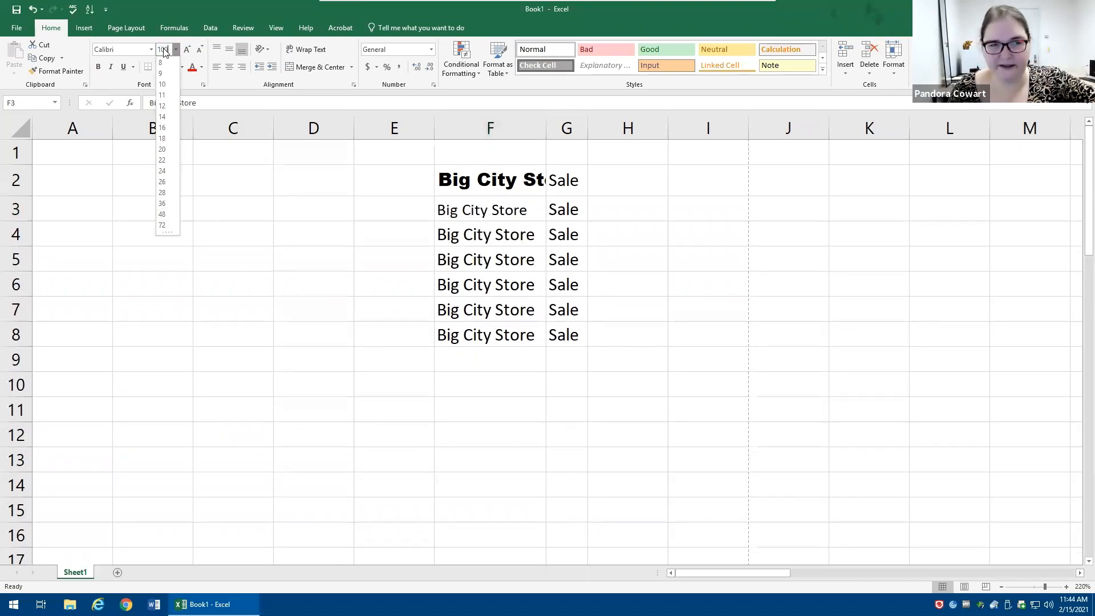
key(Return)
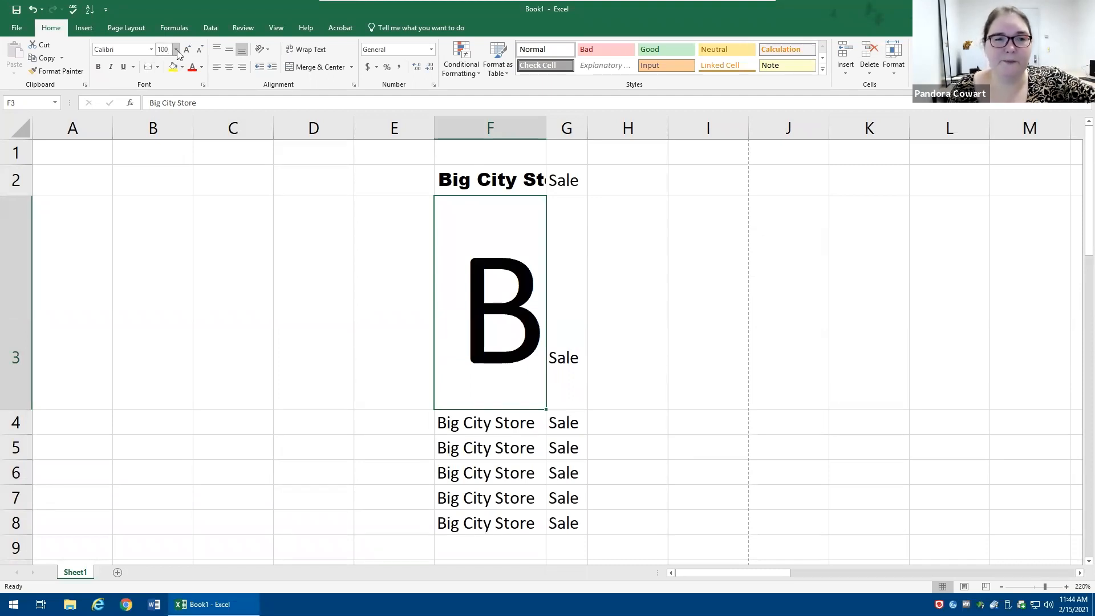
- Set the font size of F3 to 8, and enlarge it repeatedly with Increase Font Size
click(177, 50)
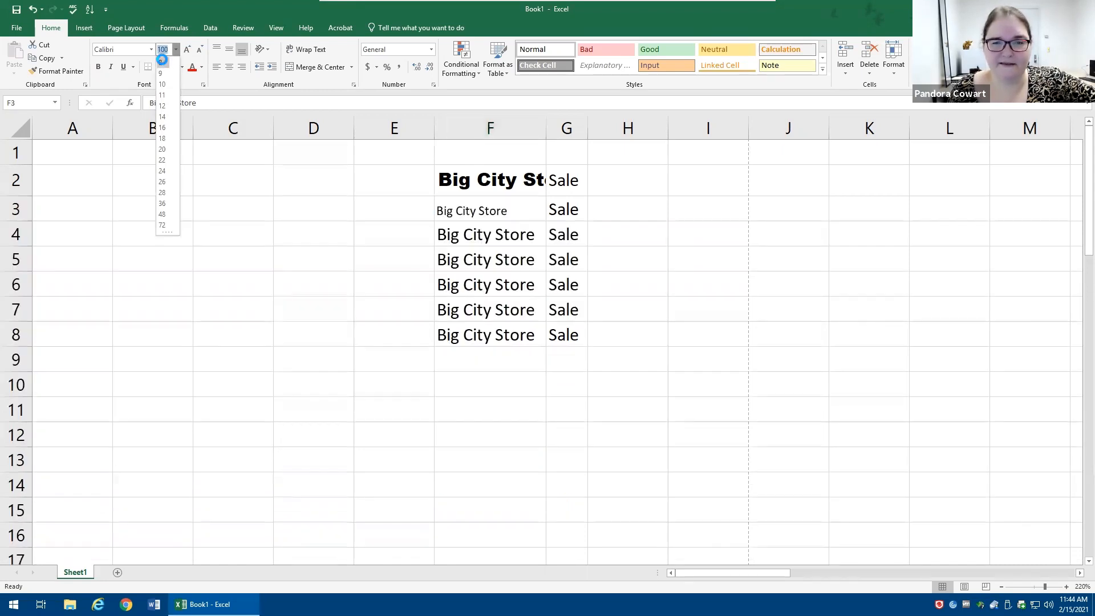
click(162, 60)
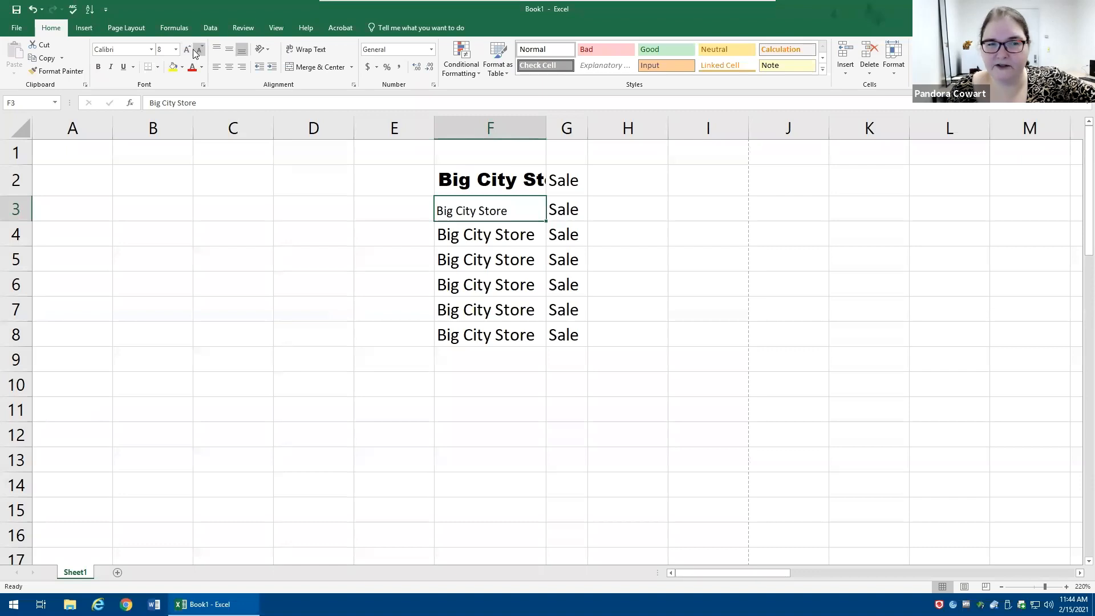
click(188, 51)
click(189, 52)
click(190, 51)
click(189, 52)
click(190, 51)
click(190, 52)
click(190, 52)
click(190, 51)
- Reduce the font size of F3 step by step back to 8 with Decrease Font Size
click(199, 50)
click(199, 51)
click(200, 50)
click(200, 51)
click(200, 50)
click(200, 50)
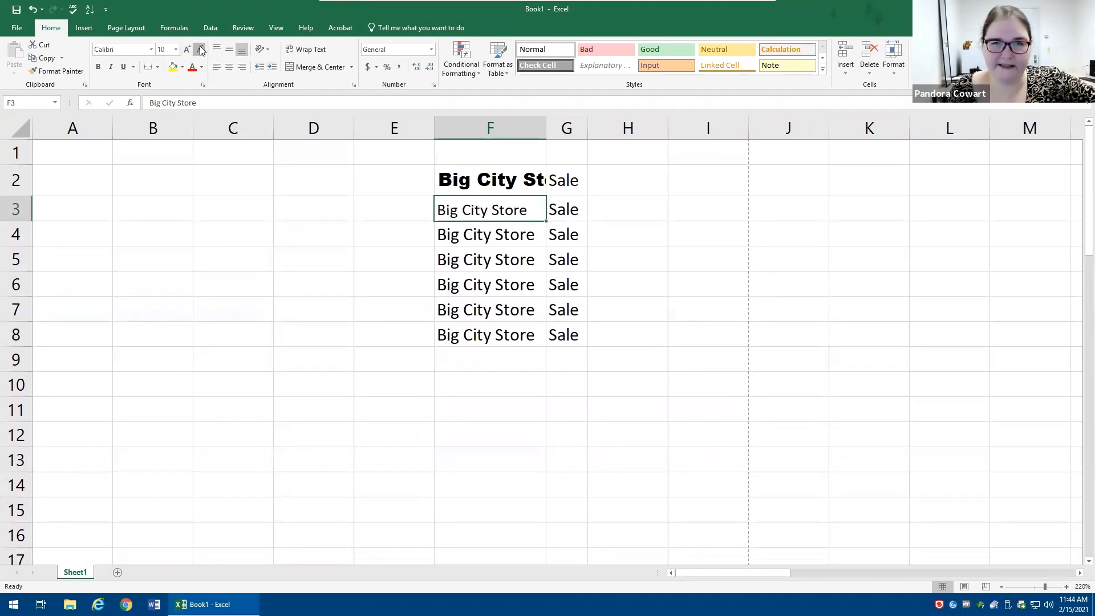
click(200, 50)
click(200, 50)
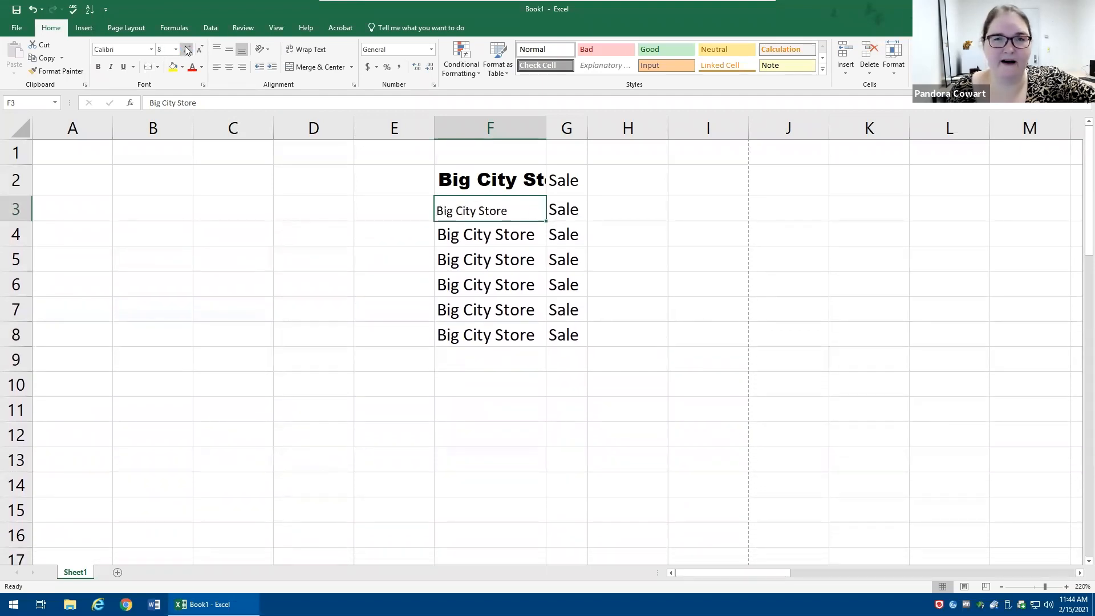
- Enlarge the text in F3 step by step to font size 16 with Increase Font Size
click(187, 50)
click(187, 50)
click(187, 50)
click(187, 50)
click(187, 50)
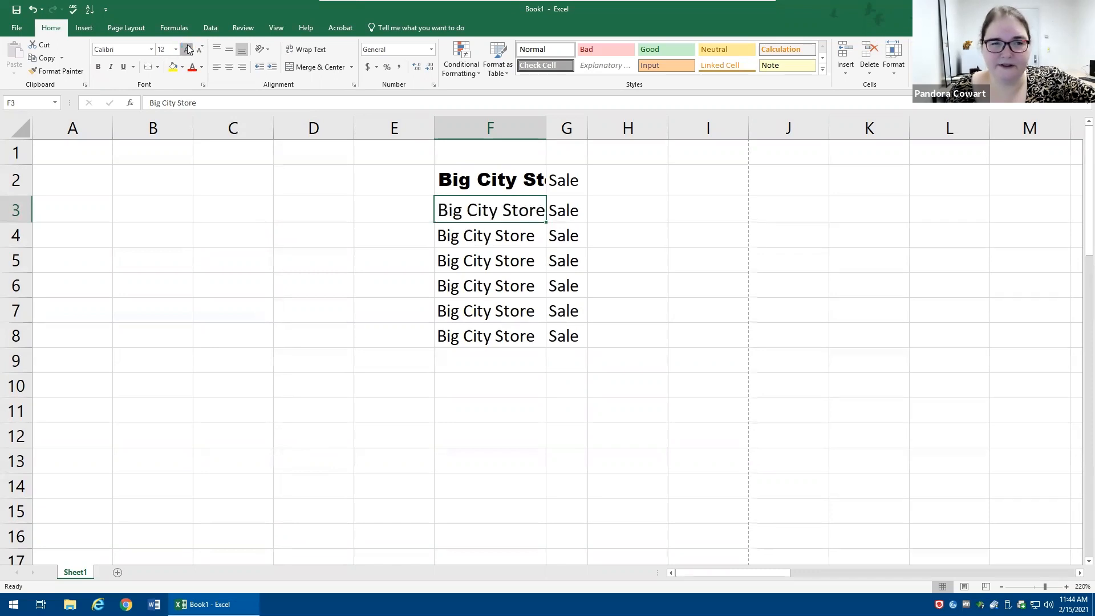
click(187, 51)
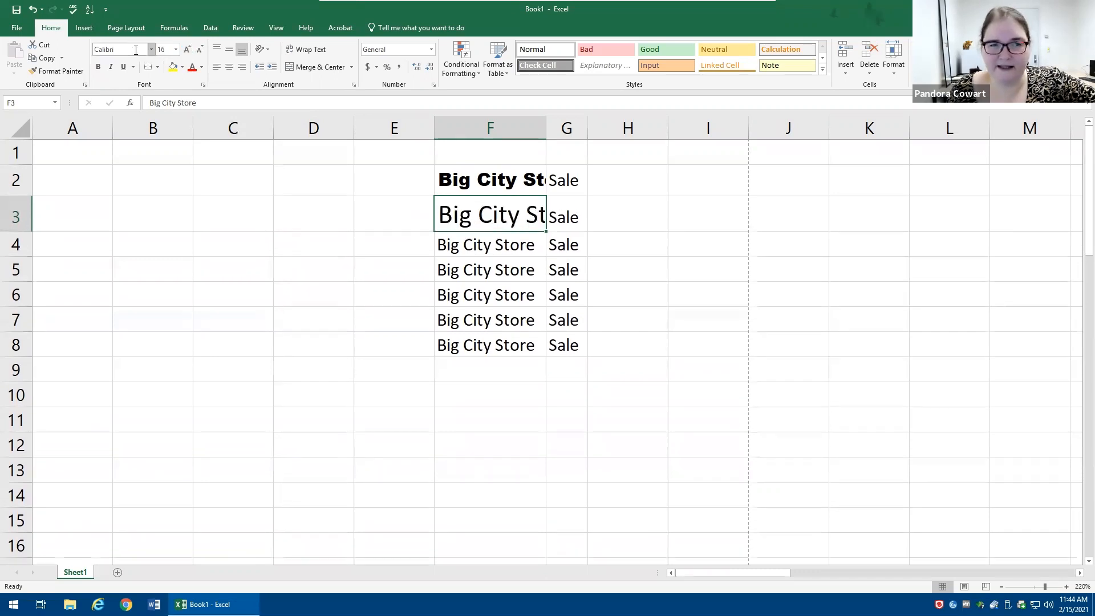
- Set the font size of the Big City Store entry in F3 to 8
click(177, 50)
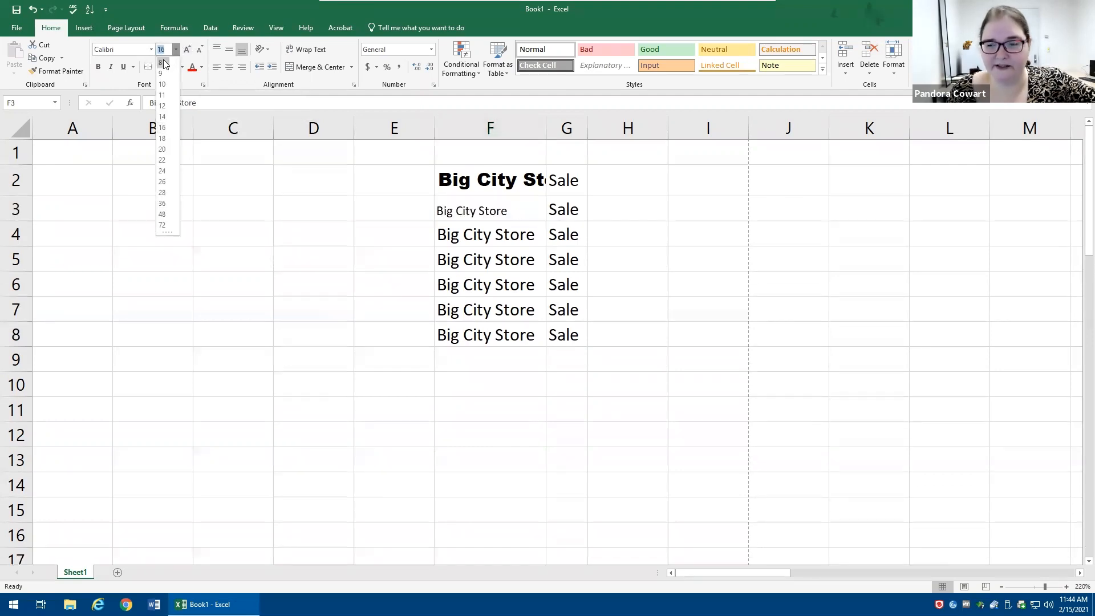
click(162, 63)
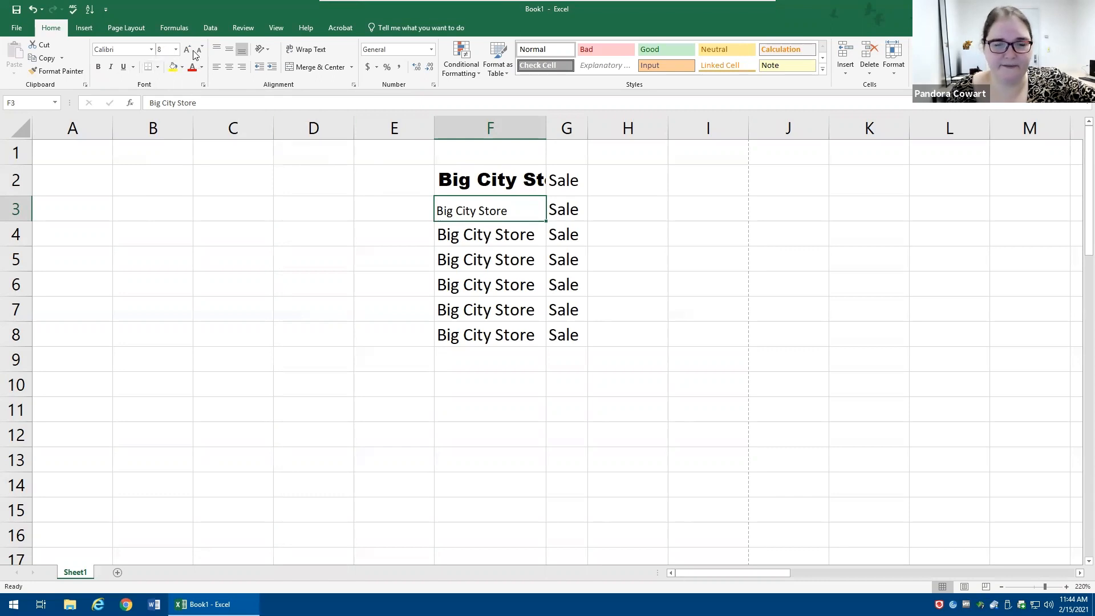
- Make the Big City Store entry in F4 bold and the one in F5 italic
click(499, 234)
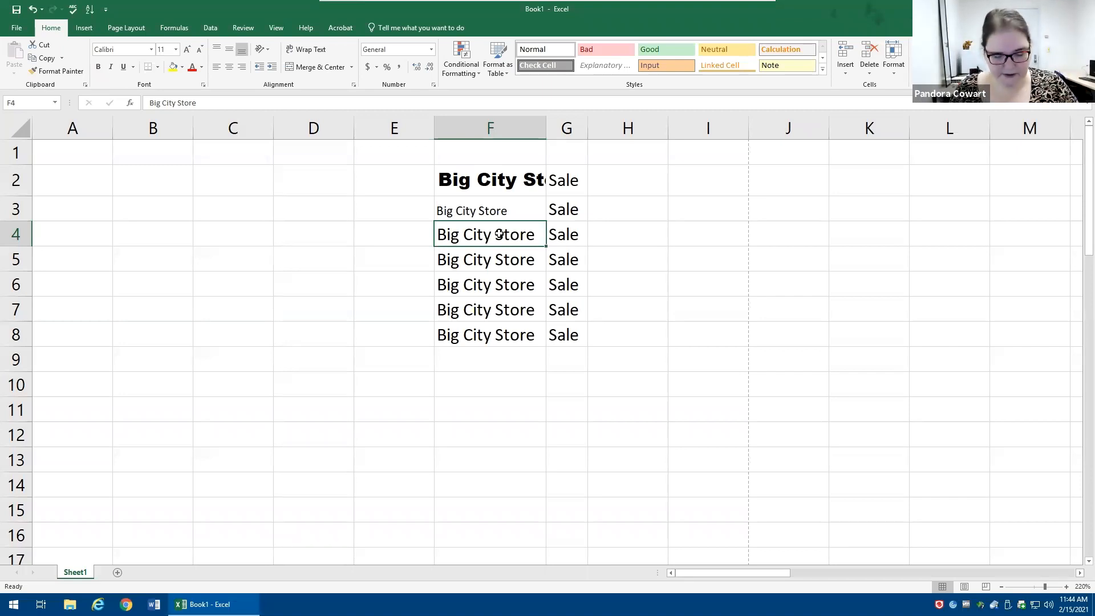
click(99, 67)
key(Down)
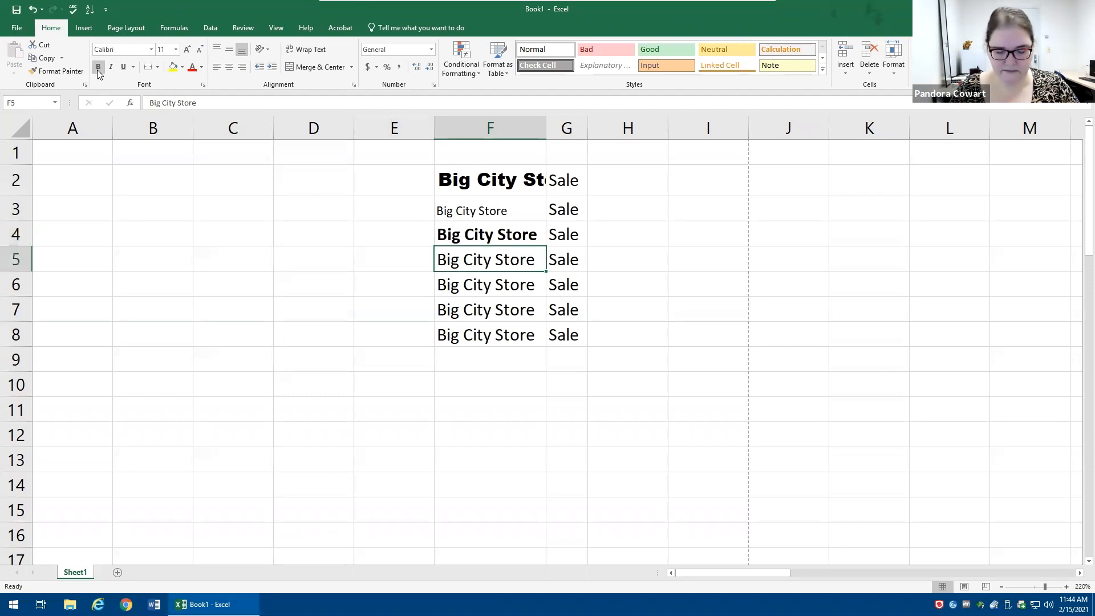
key(ctrl+i)
key(Down)
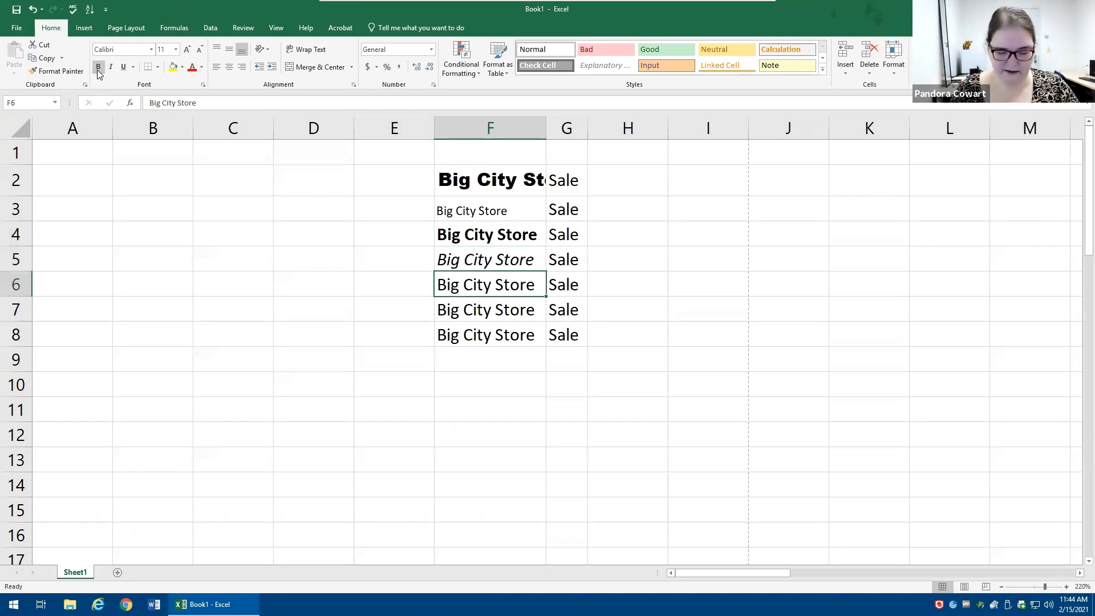
- Underline the Big City Store entry in F6 and change the underline style to Double Underline
key(ctrl+u)
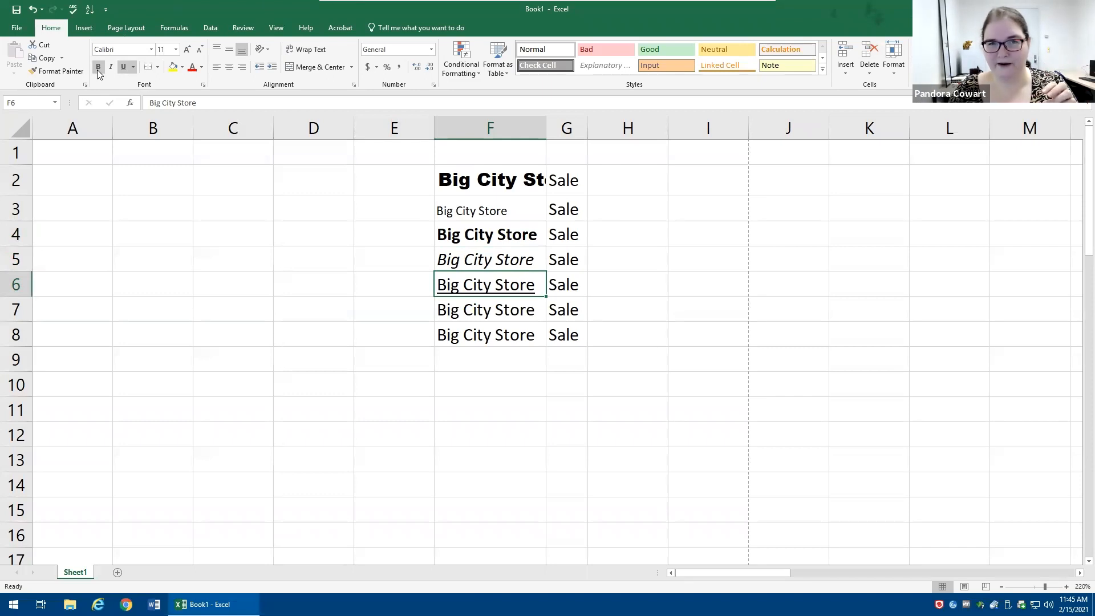
click(134, 66)
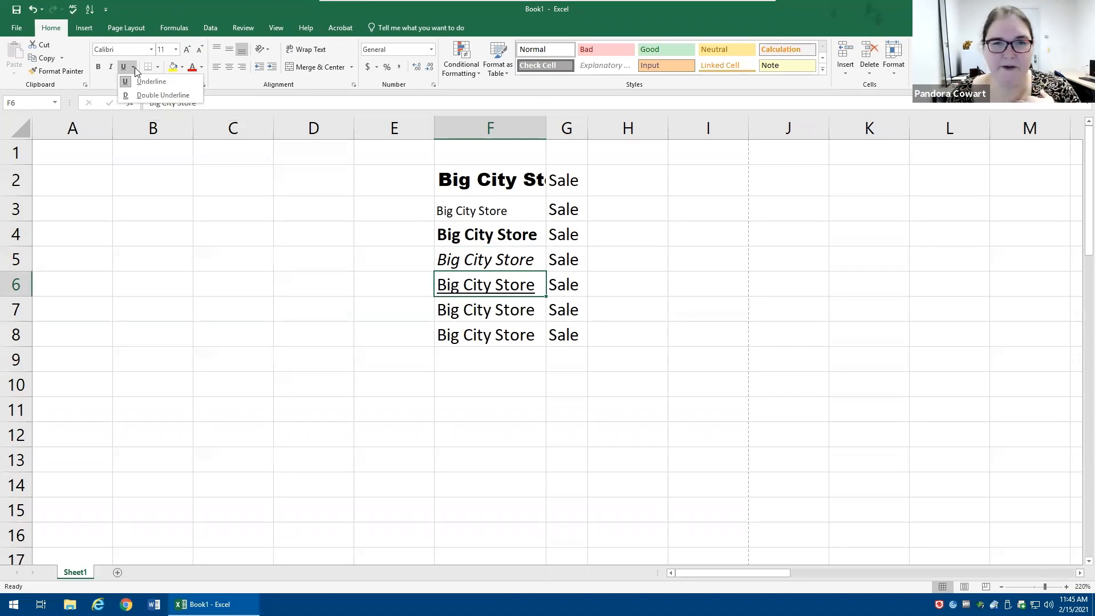
click(145, 96)
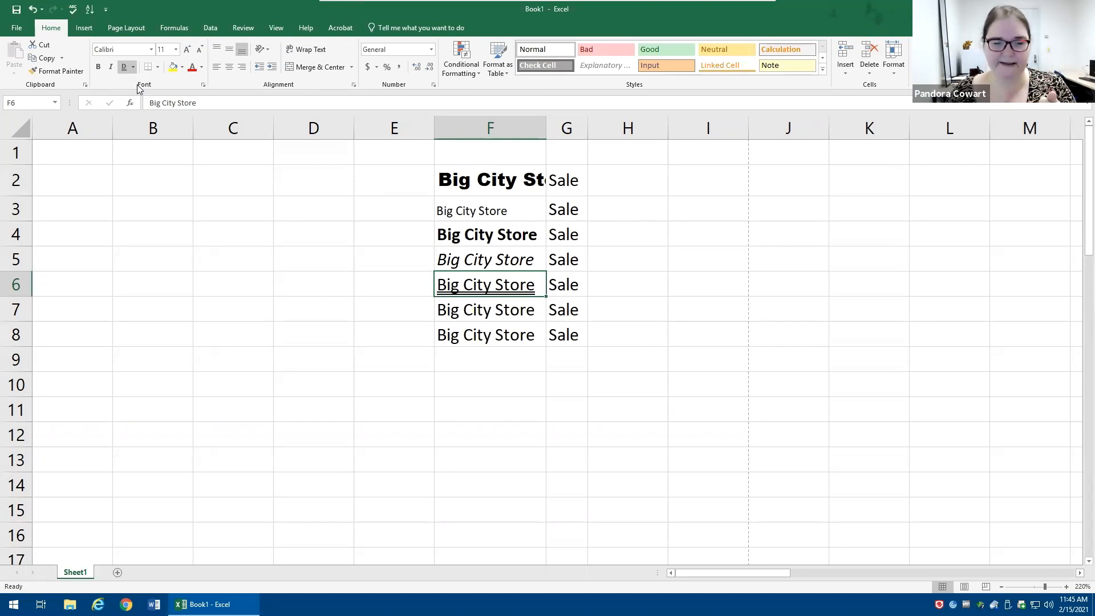
- Give the Big City Store entry in F7 a dark orange theme font color and make it bold
click(471, 317)
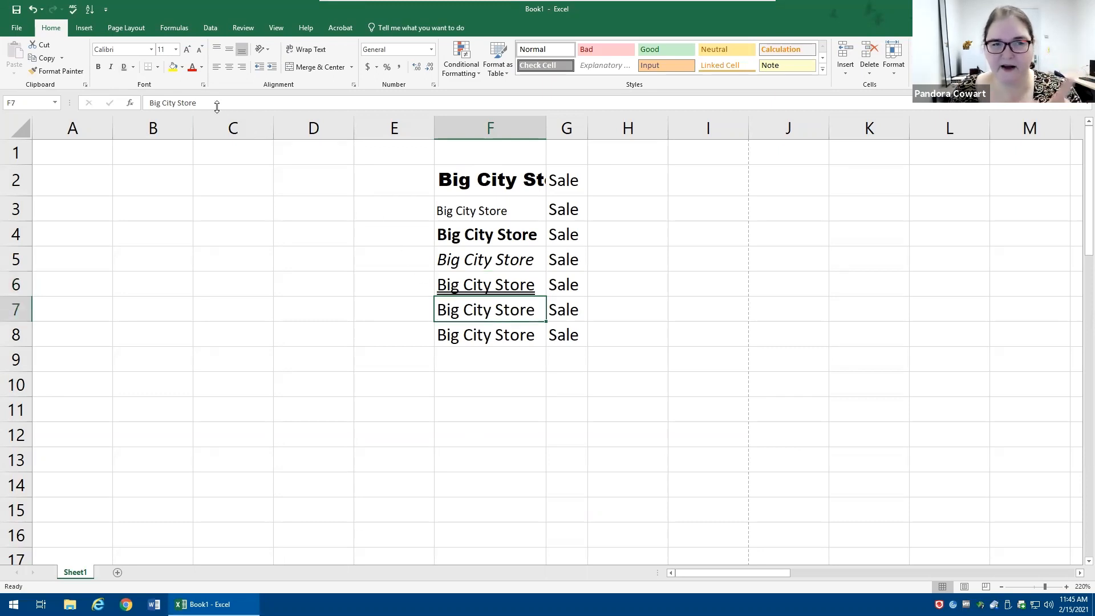
click(203, 68)
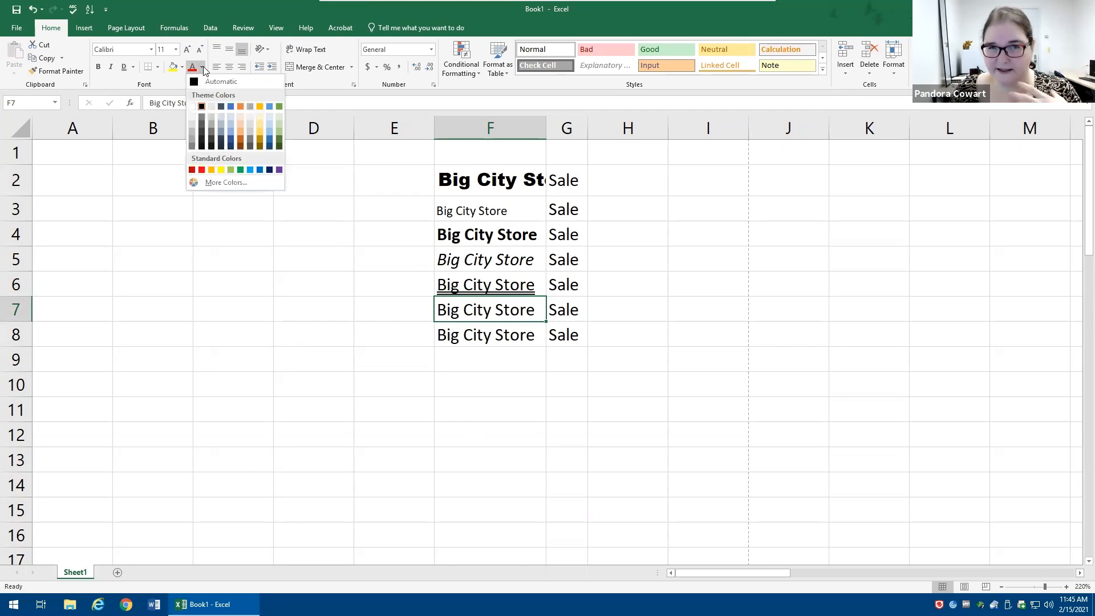
click(242, 138)
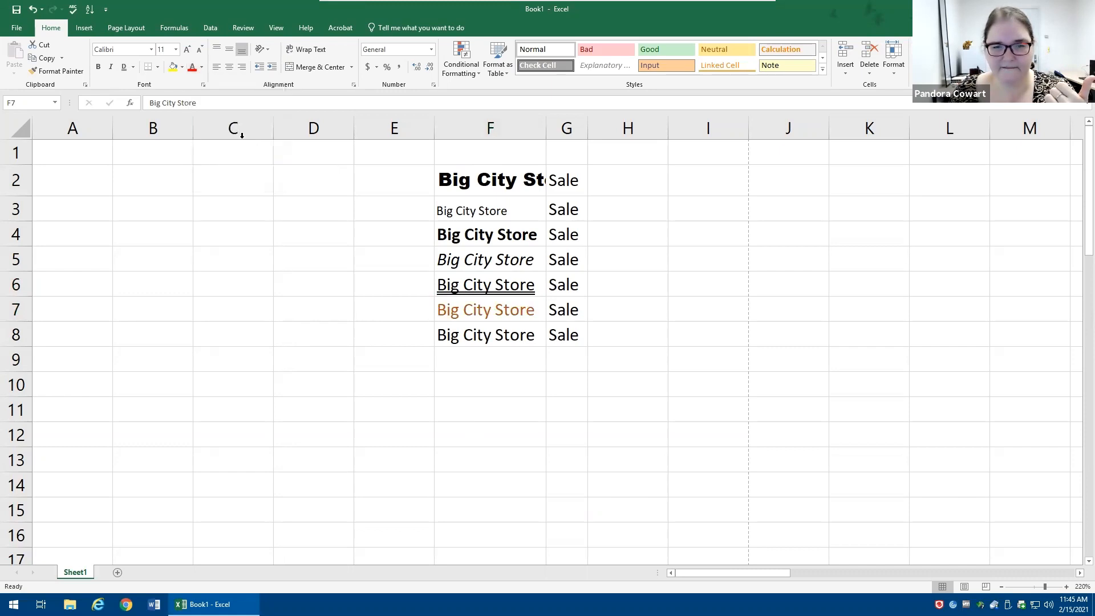
click(98, 66)
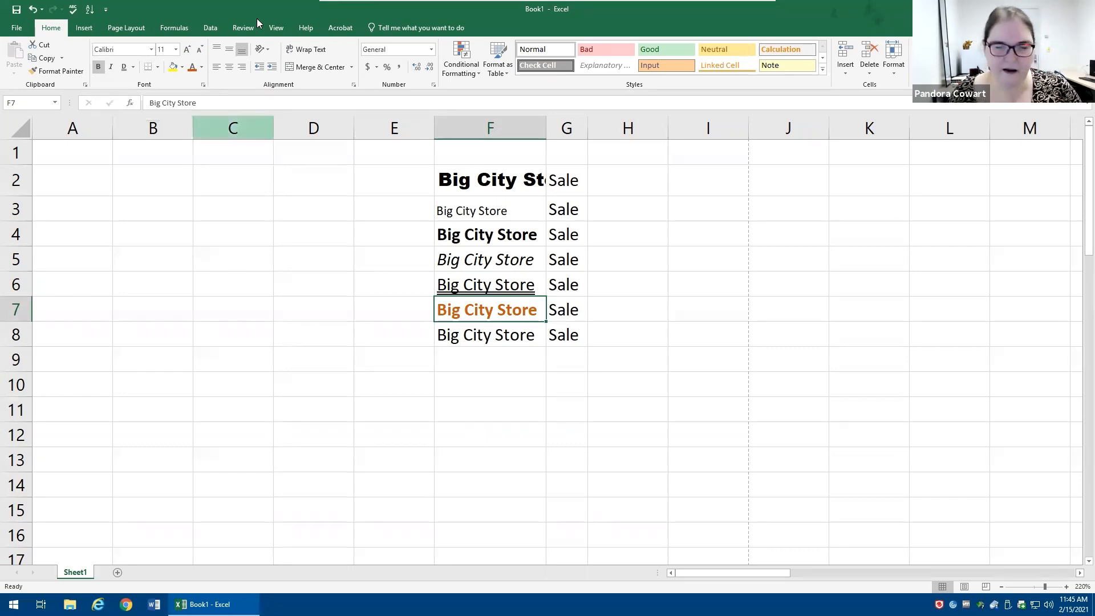
- Format only the word Big inside cell F8 as bold with the green theme font color
click(467, 334)
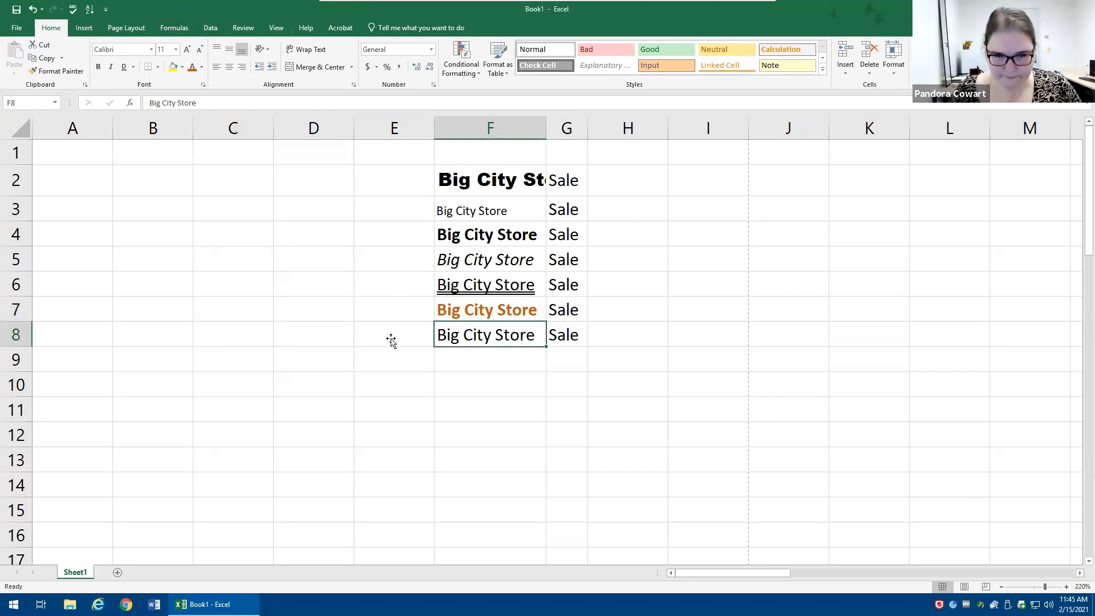
double_click(450, 335)
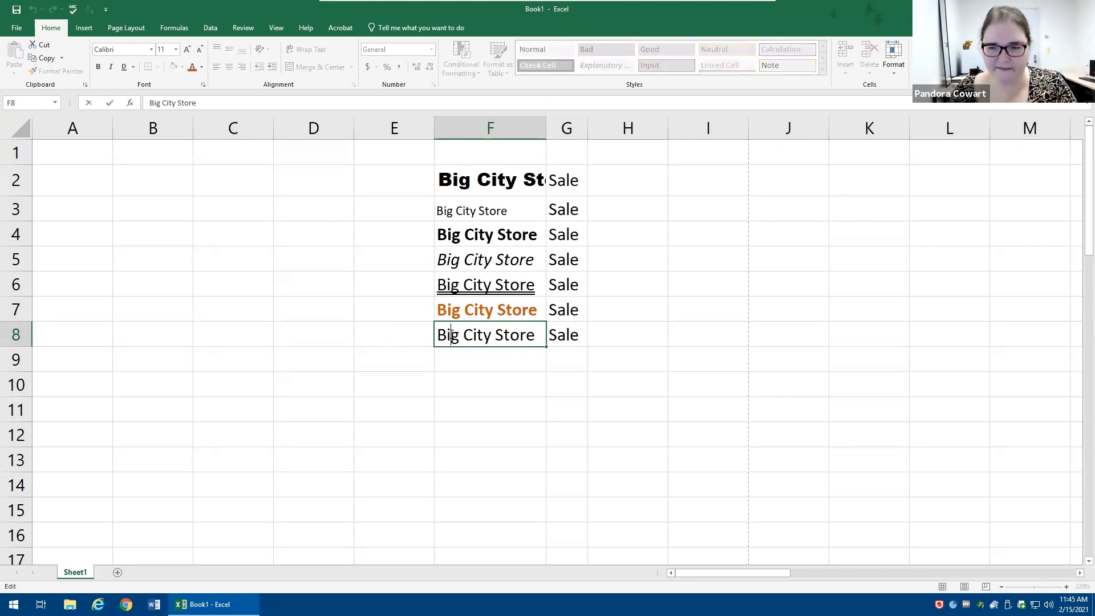
double_click(451, 335)
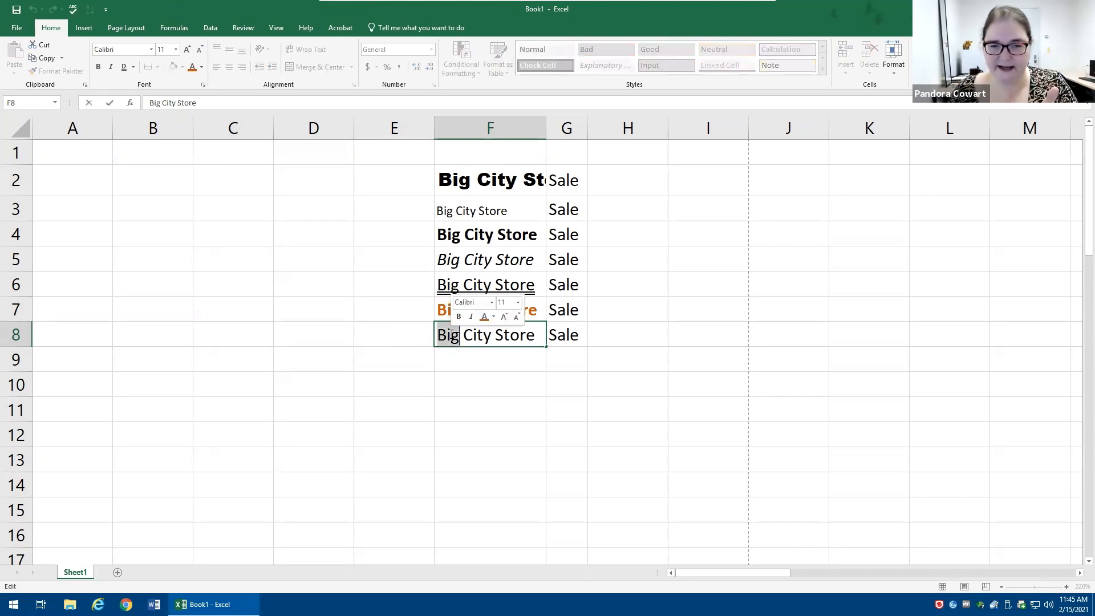
click(458, 317)
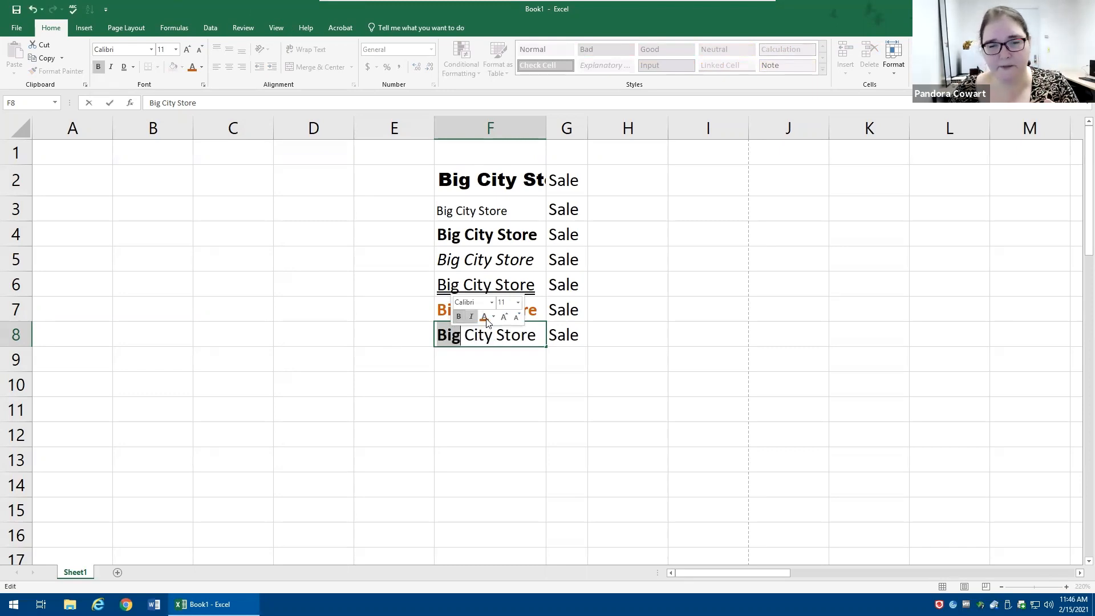
click(493, 317)
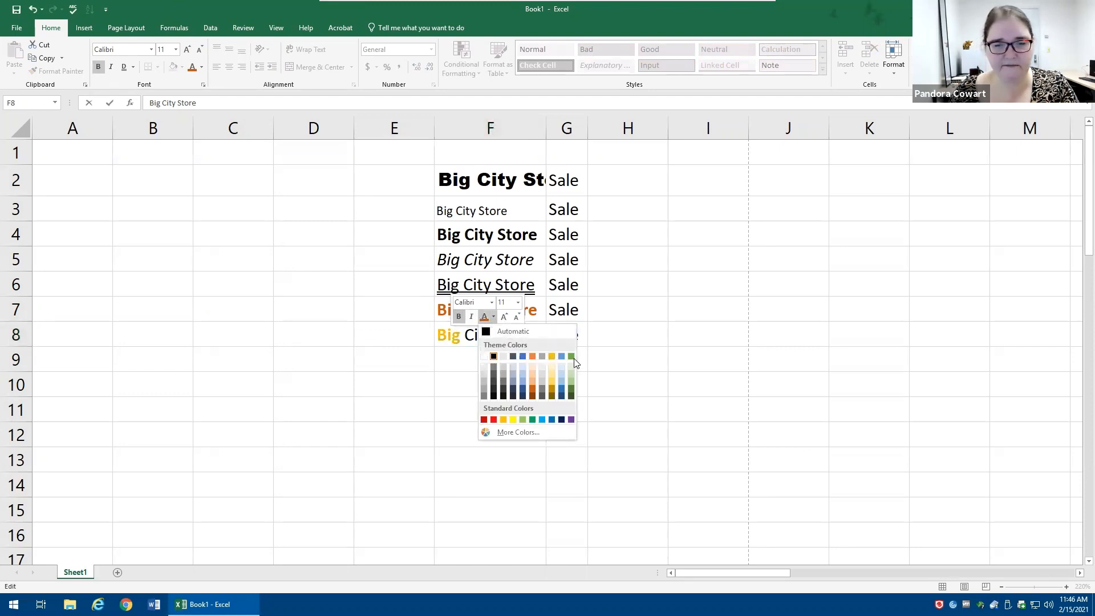
click(571, 356)
- Format only the word City inside cell F8 as italic with a dark gold theme font color
double_click(477, 337)
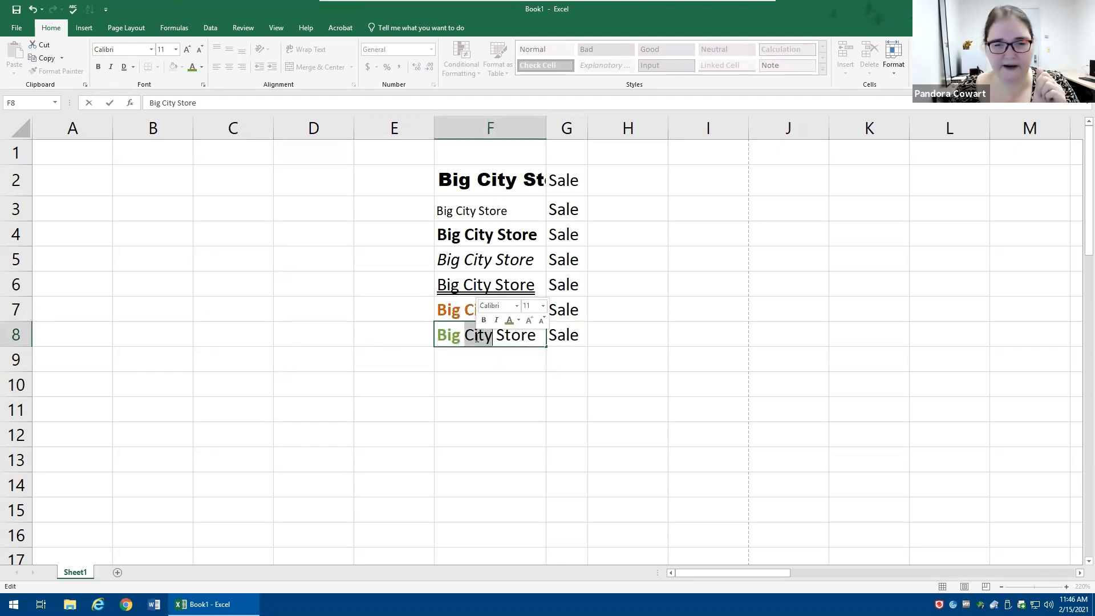
click(497, 321)
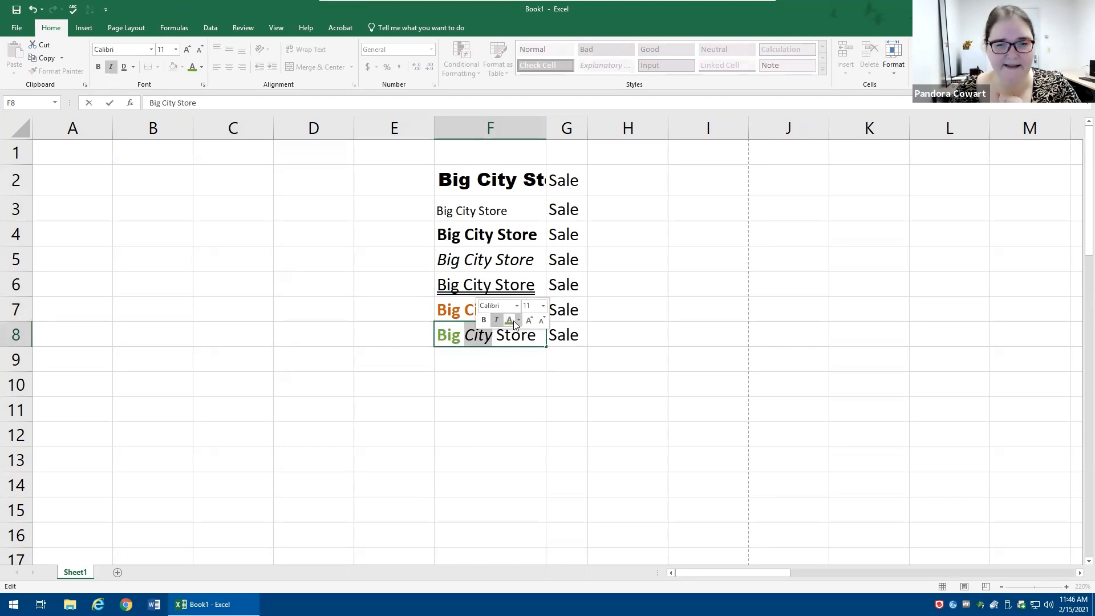
click(517, 320)
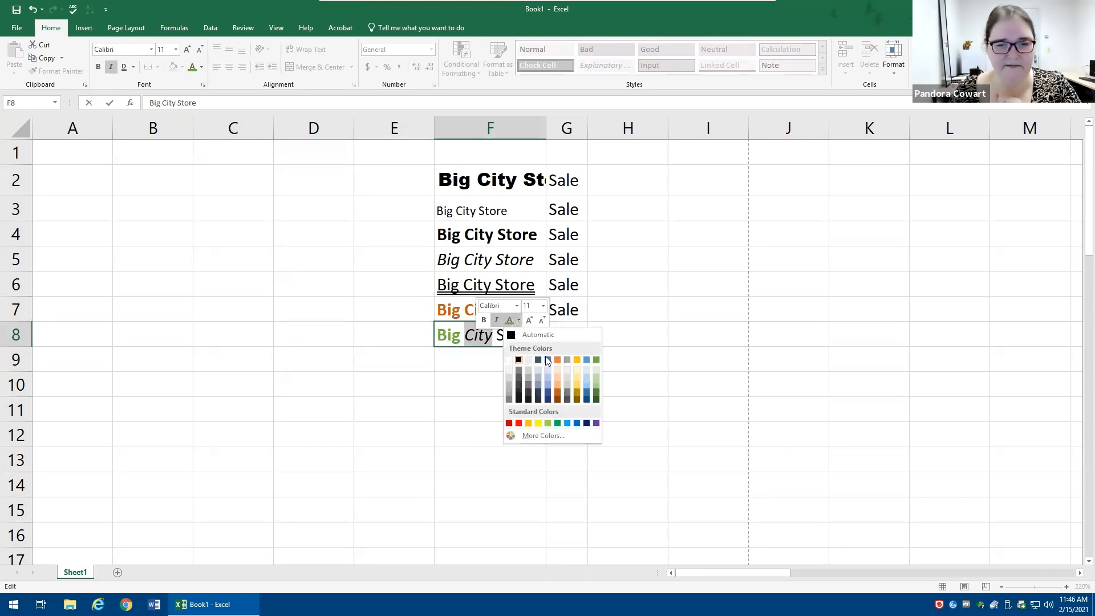
click(576, 399)
- Underline only the word Store inside cell F8, color it orange, and finish editing the cell
double_click(513, 336)
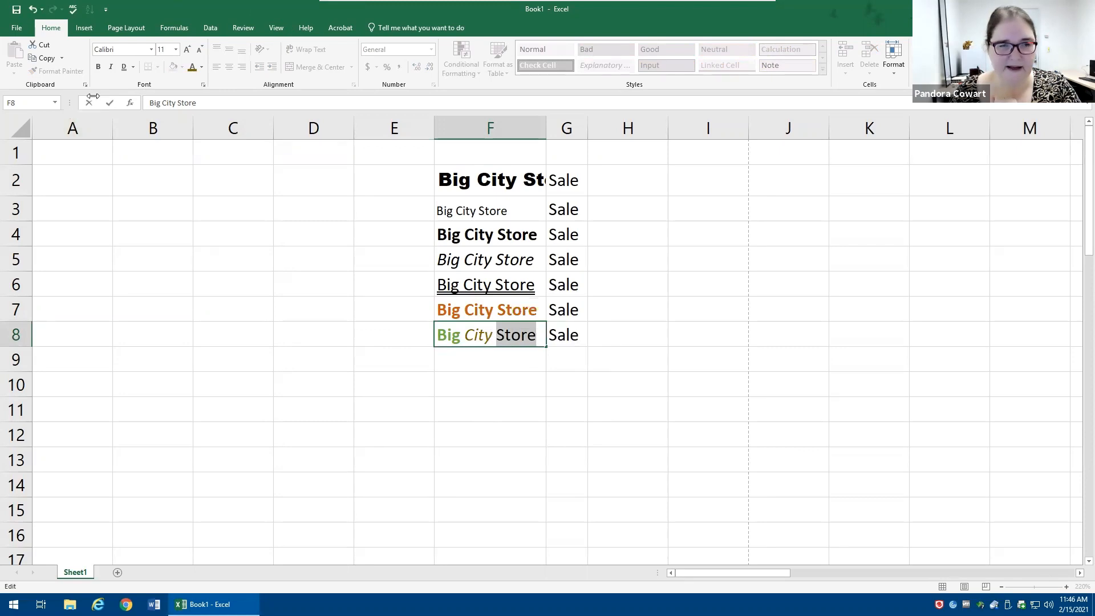
click(133, 66)
click(136, 81)
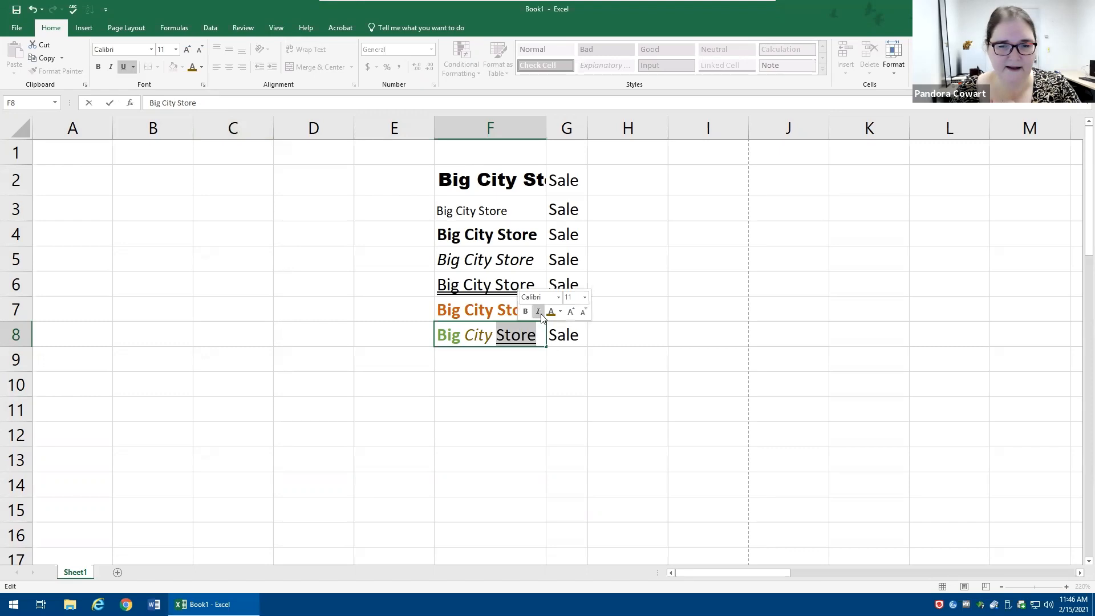
click(560, 311)
click(598, 351)
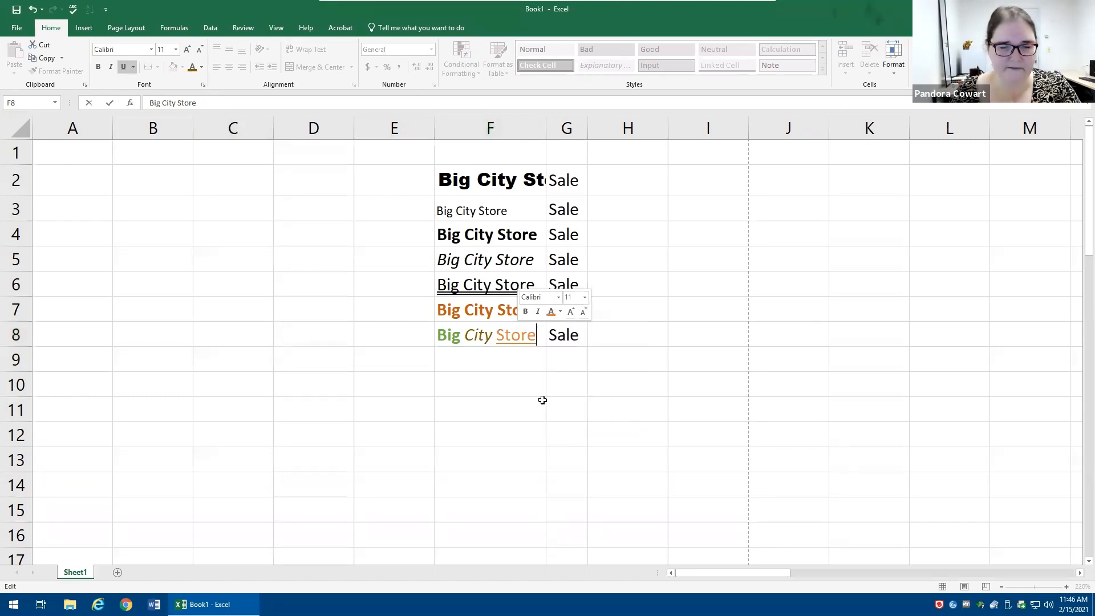
click(476, 397)
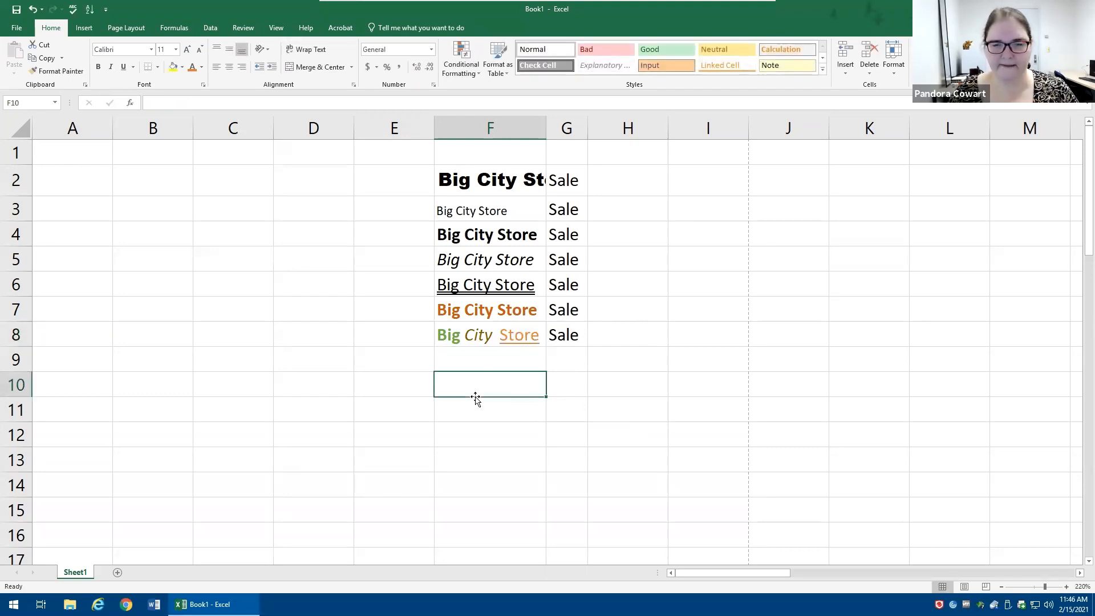
- Preview other fonts, font sizes and cell styles on the Sale entry in G2
click(572, 183)
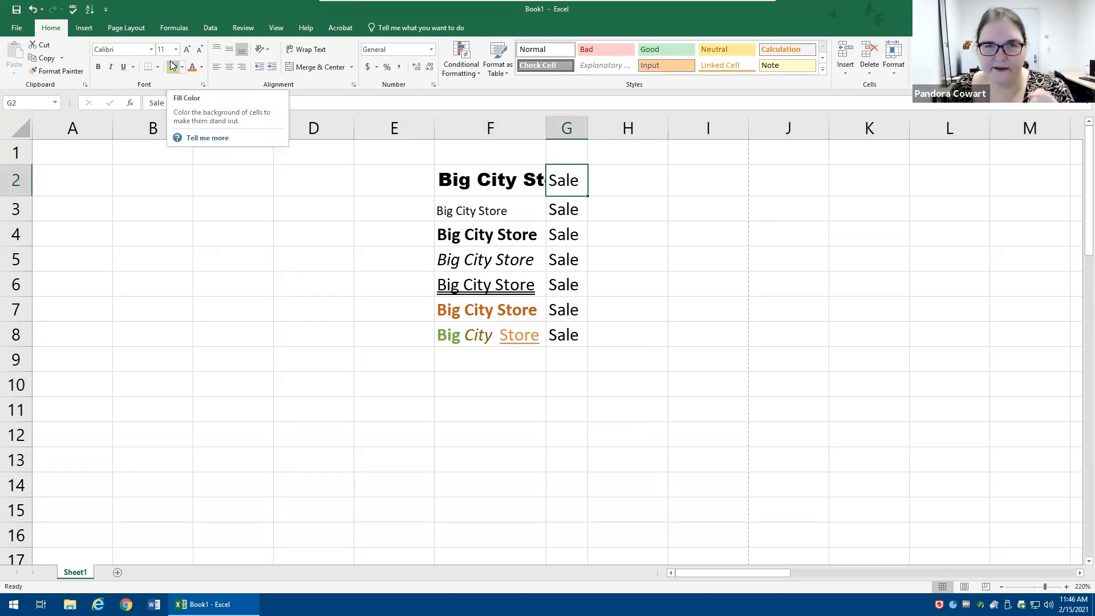
click(152, 49)
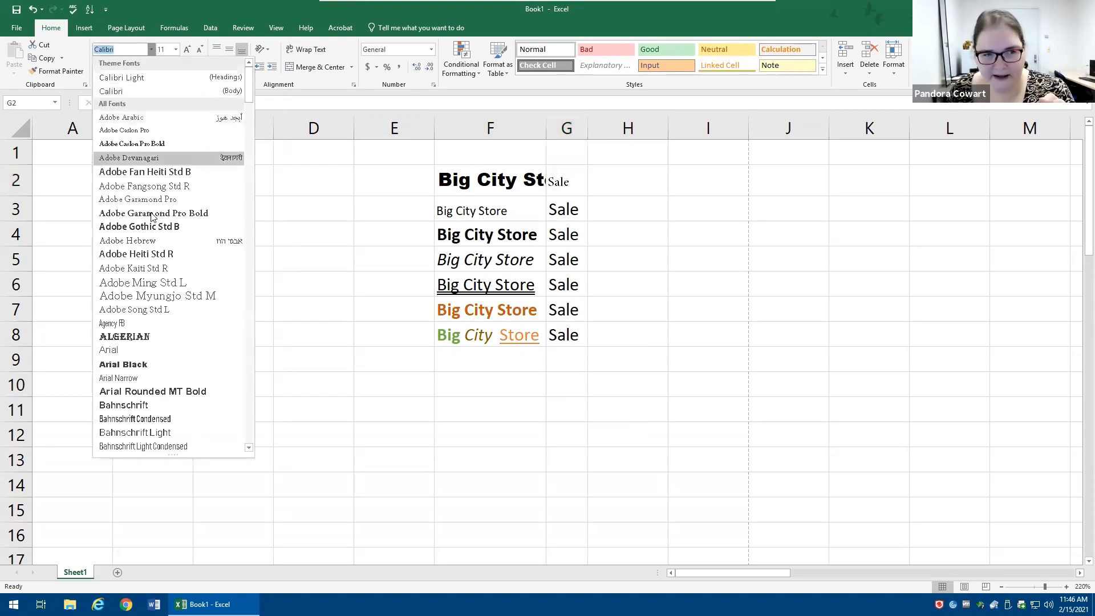
click(176, 49)
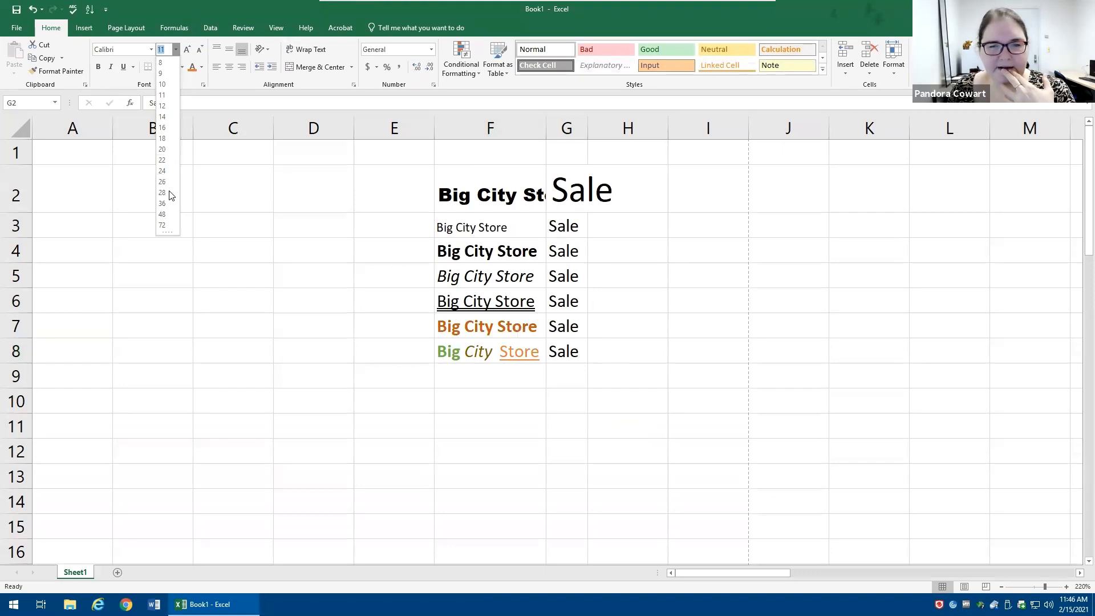
click(568, 179)
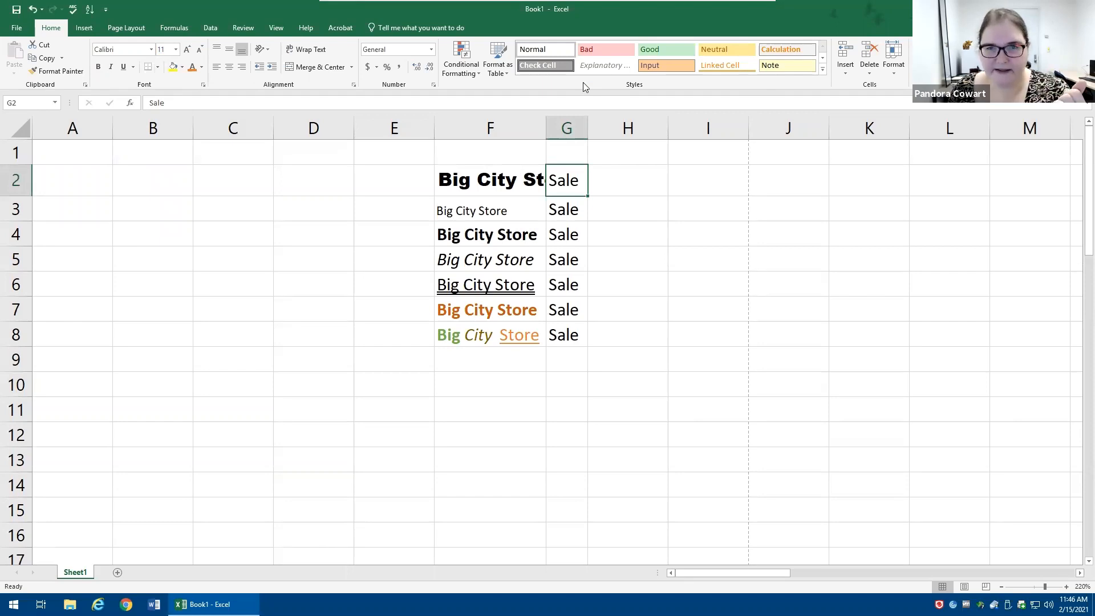
click(631, 54)
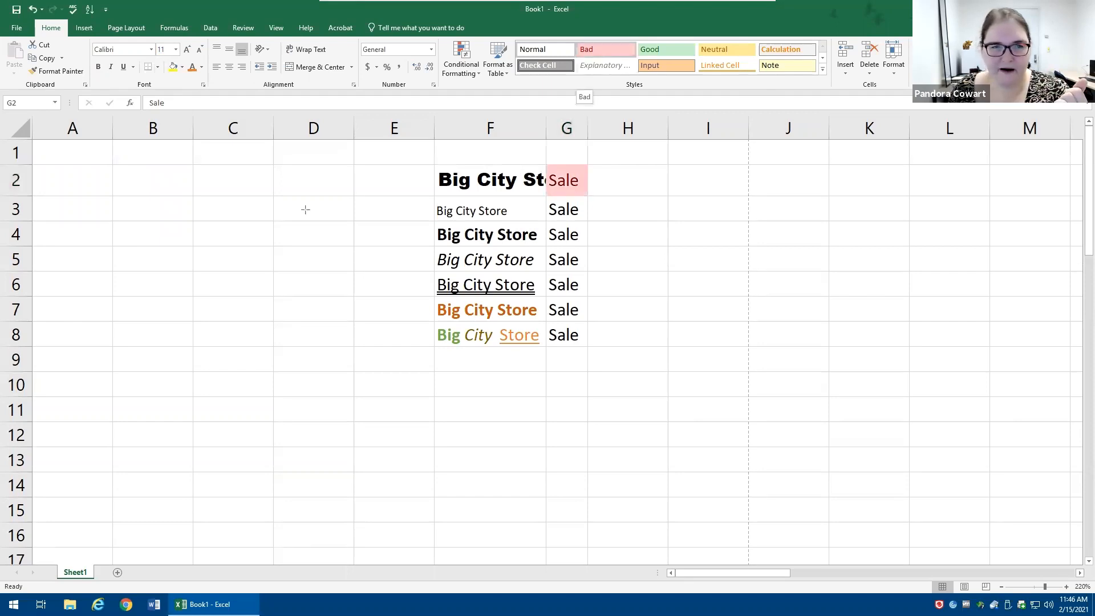
mouse_move(232, 280)
mouse_down()
mouse_move(209, 115)
mouse_move(37, 41)
mouse_move(205, 91)
mouse_up()
drag(332, 276, 352, 90)
drag(403, 272, 433, 91)
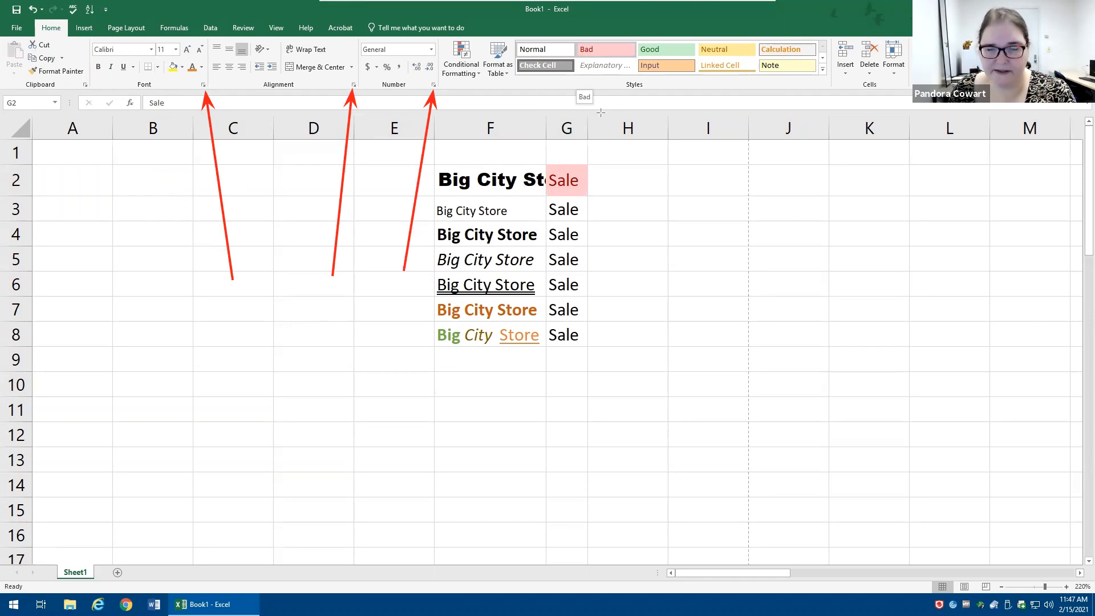
click(832, 62)
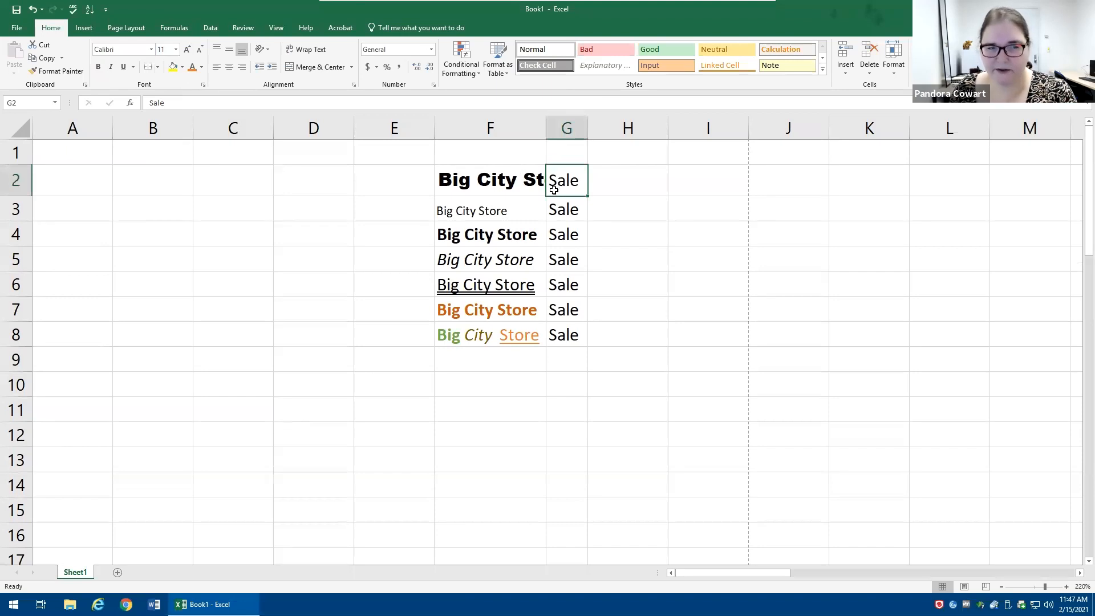
- Examine the font options in the Format Cells dialog for cell G2
click(203, 84)
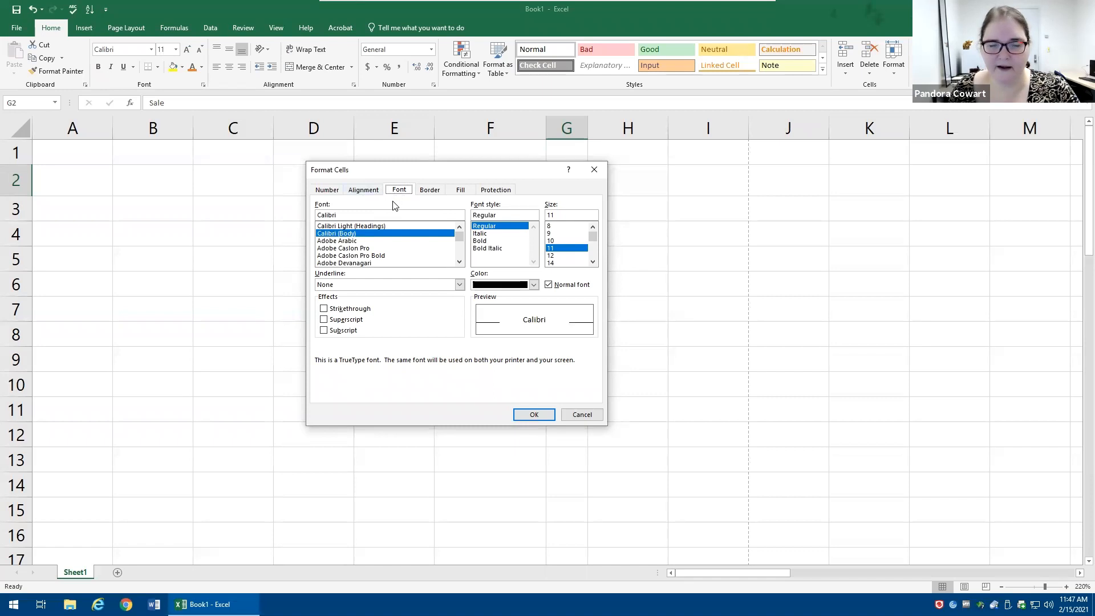
click(577, 414)
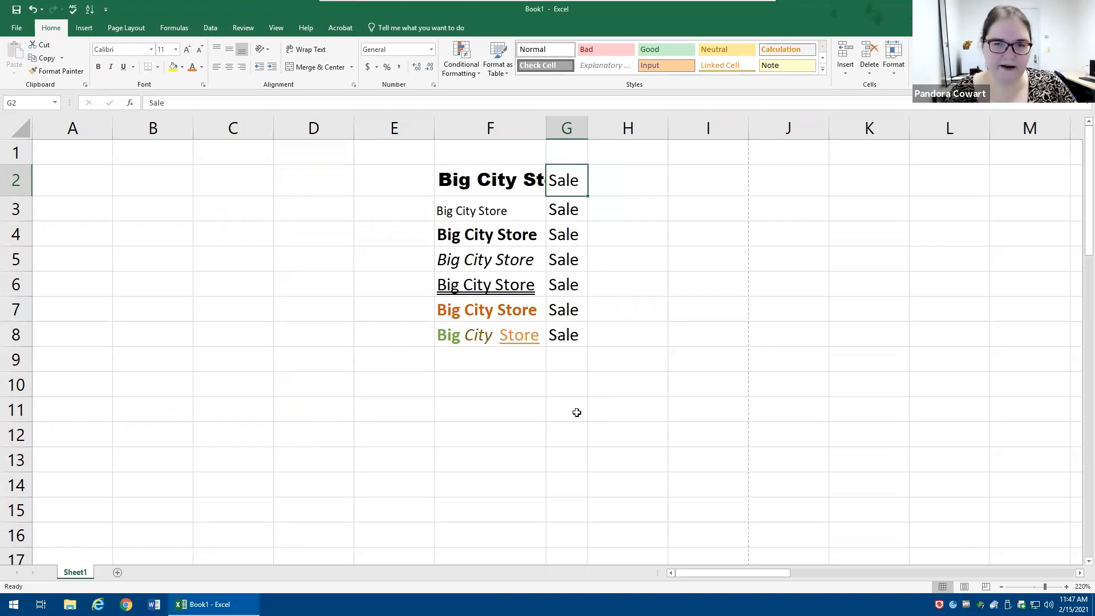
key(ctrl+1)
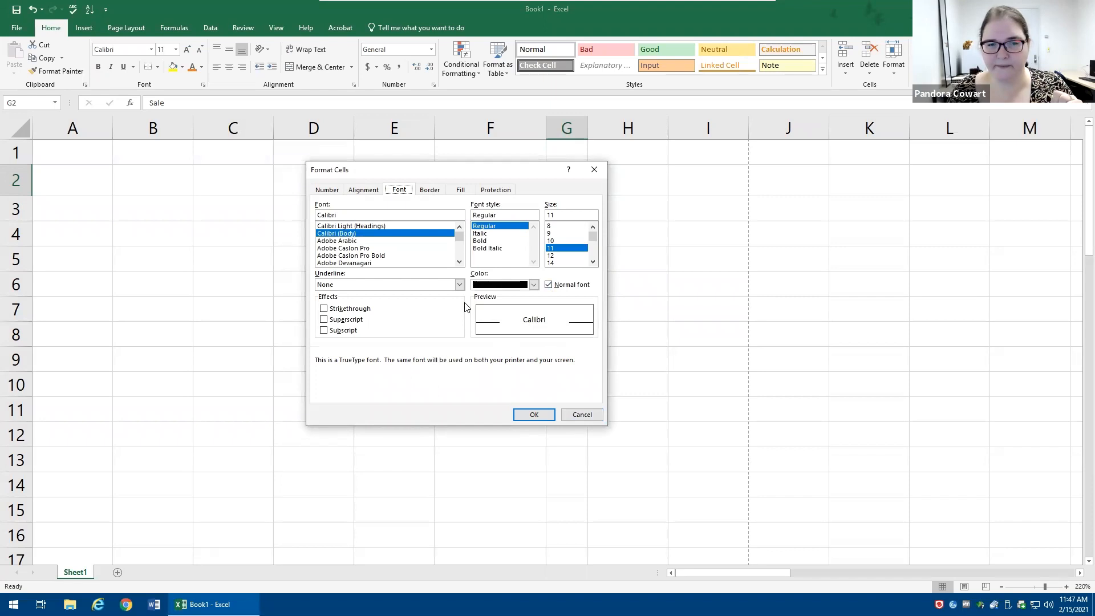
click(581, 416)
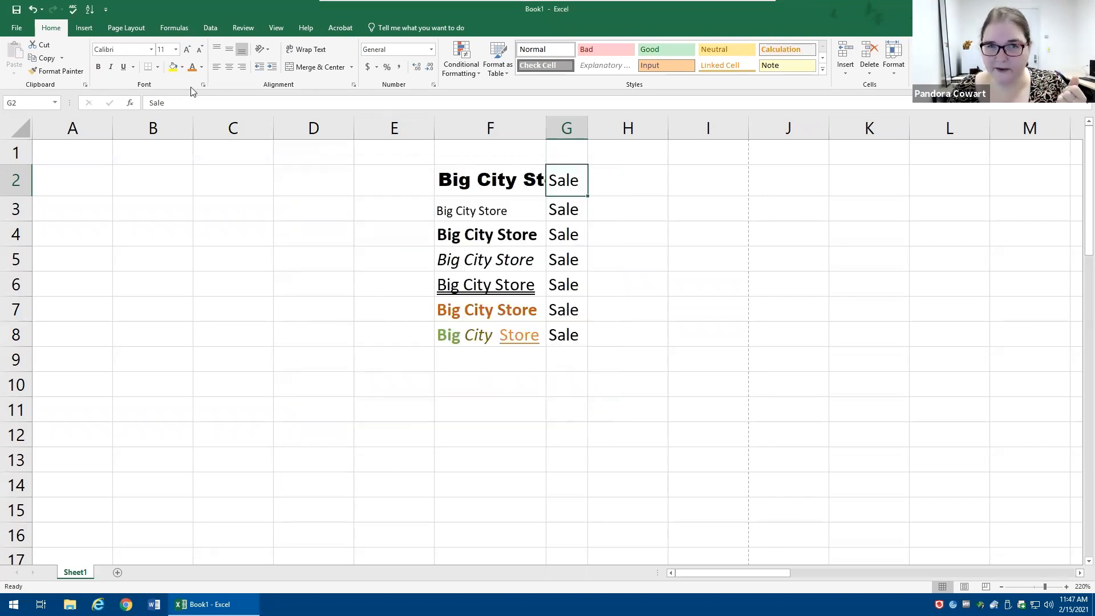
- In the Format Cells settings for G2, choose the Comic Sans MS font, Bold style and size 14
right_click(572, 182)
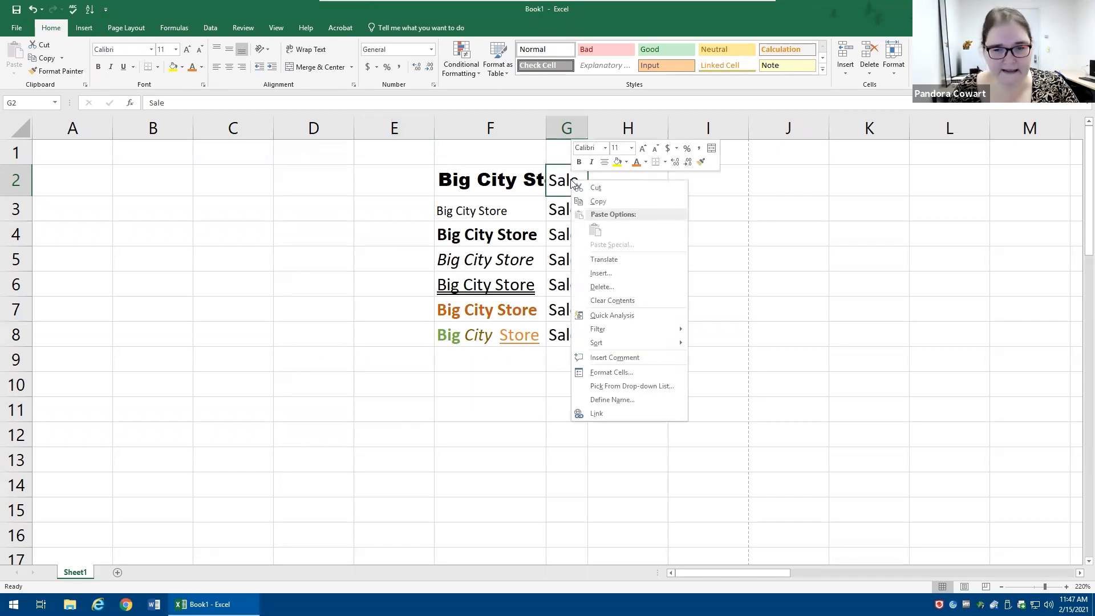
click(624, 371)
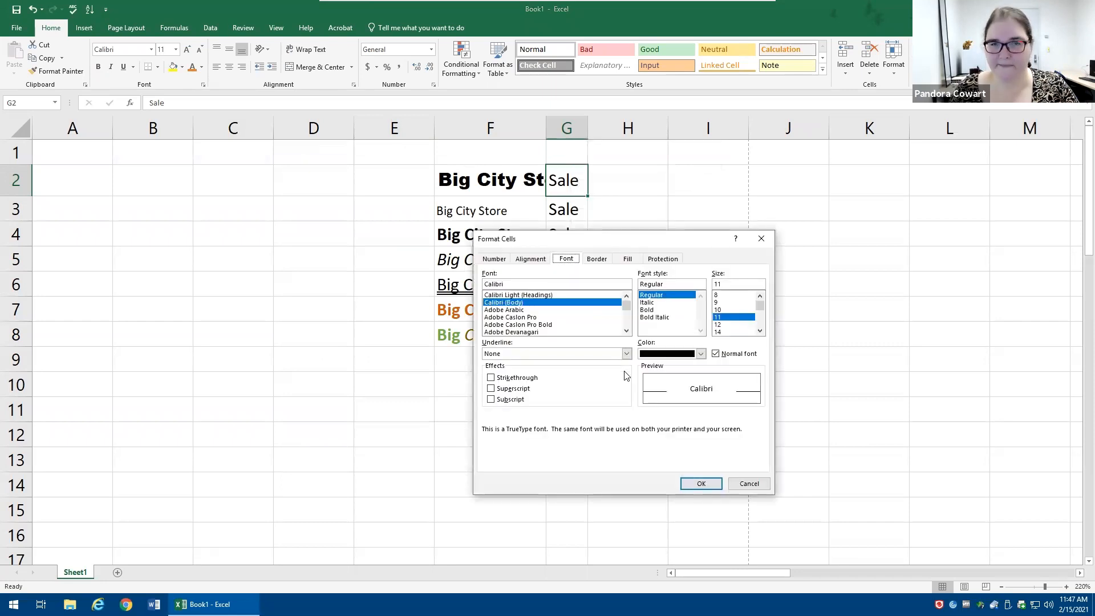
scroll(504, 314, down, 20)
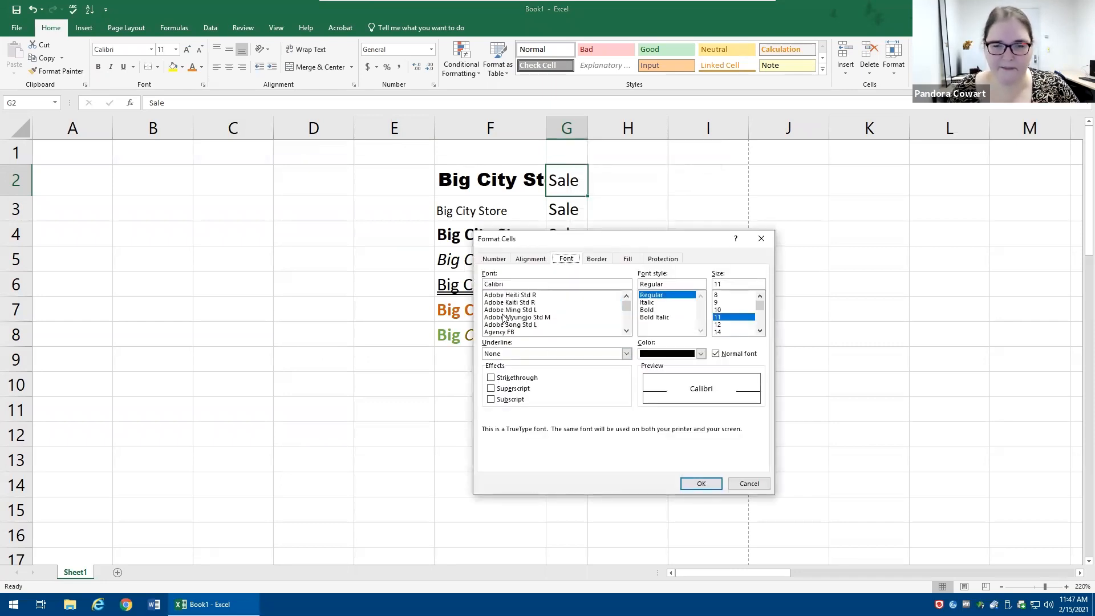
scroll(501, 315, down, 6)
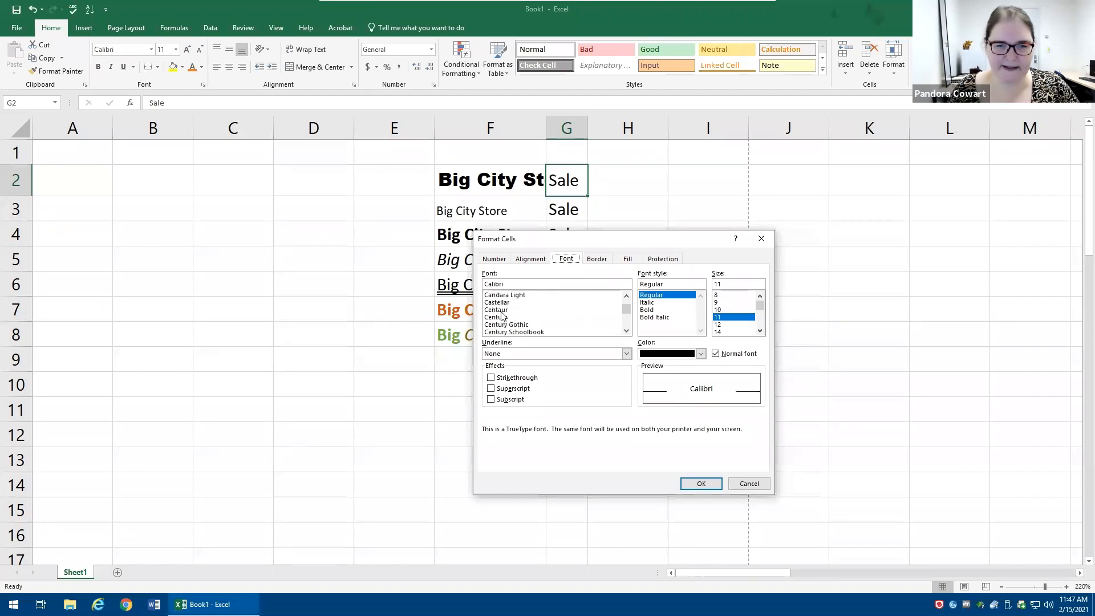
click(511, 324)
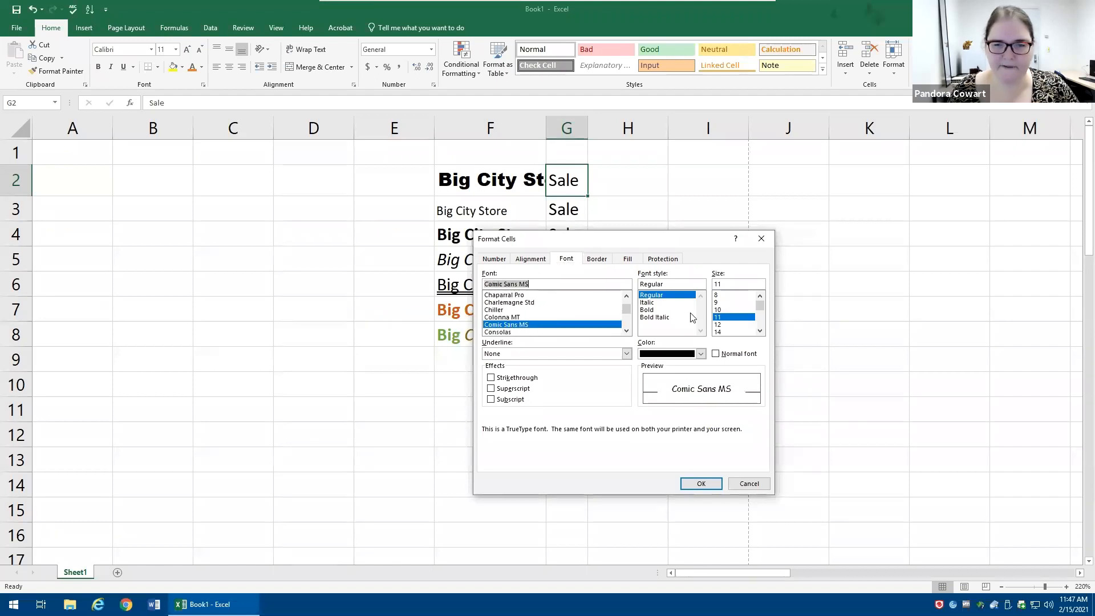
click(656, 310)
click(721, 332)
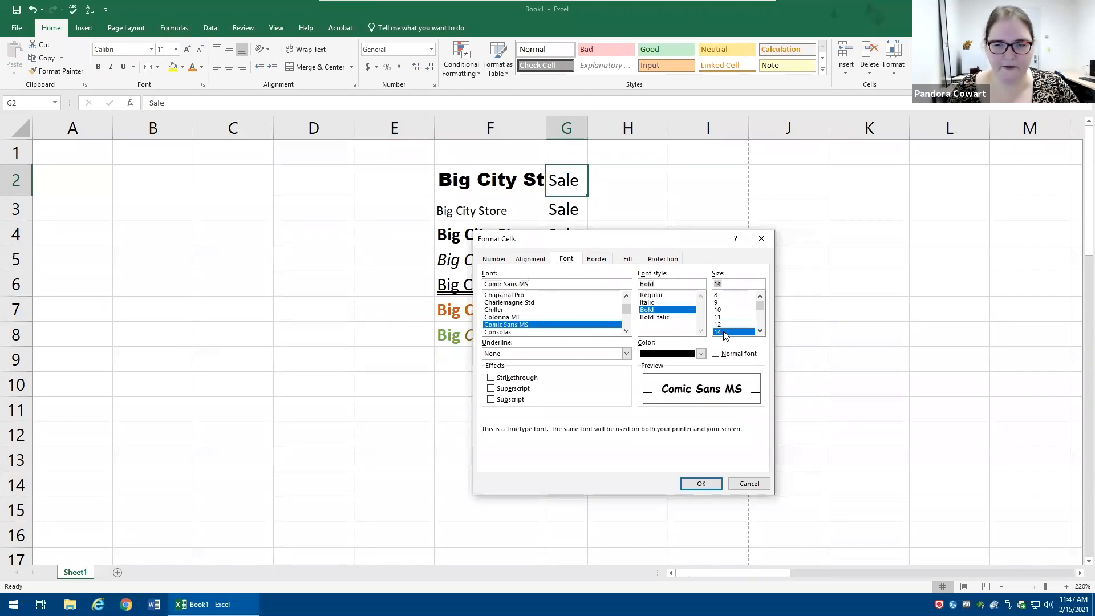
- Add a double underline and the standard green font color to G2, and apply the formatting
click(618, 354)
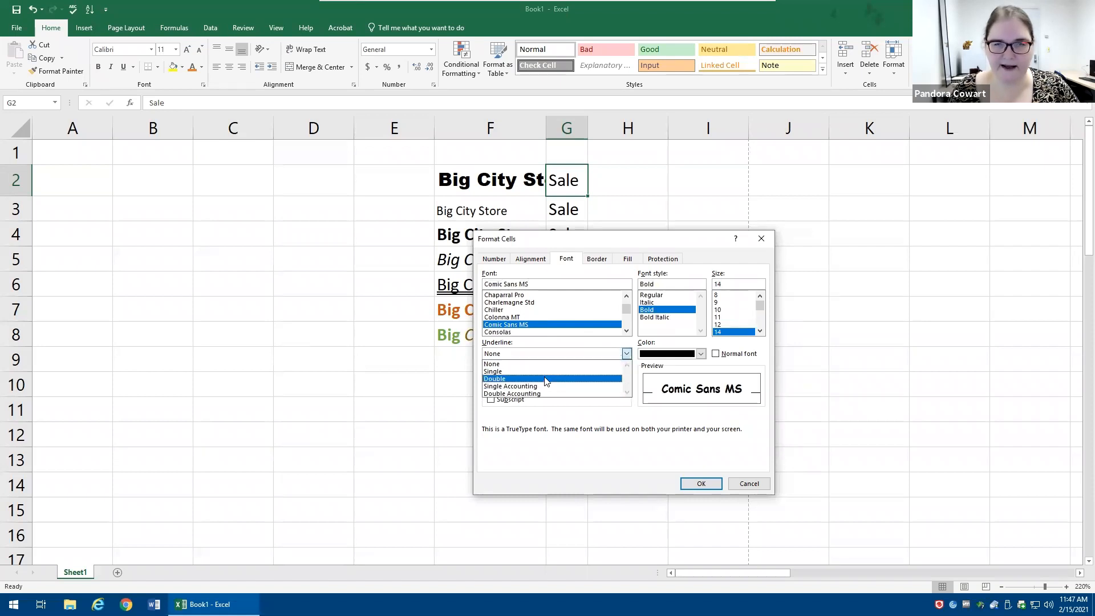
click(545, 379)
click(670, 354)
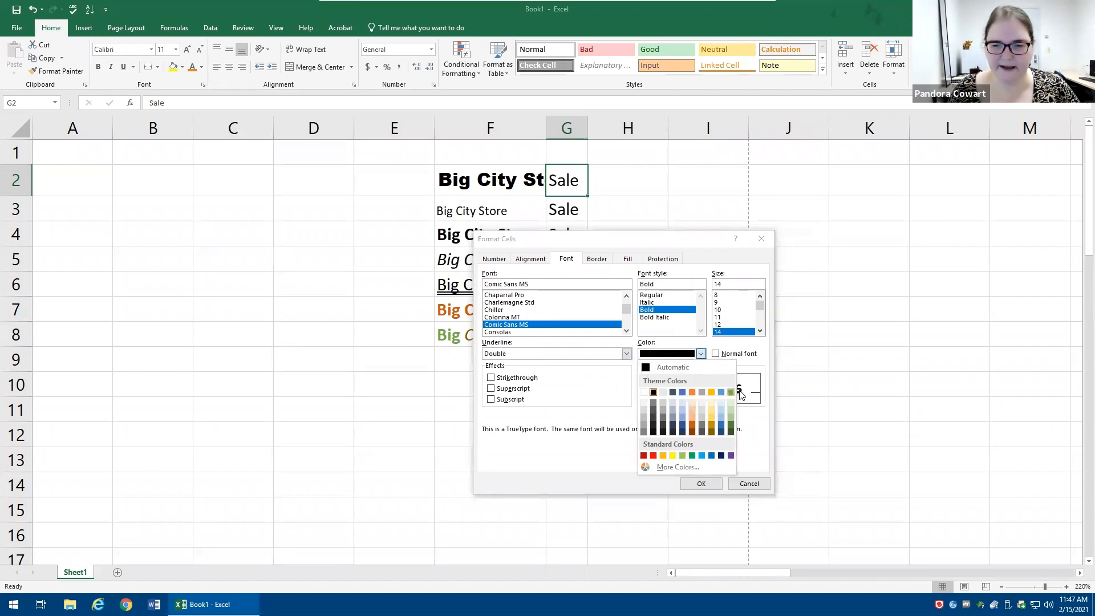
click(692, 455)
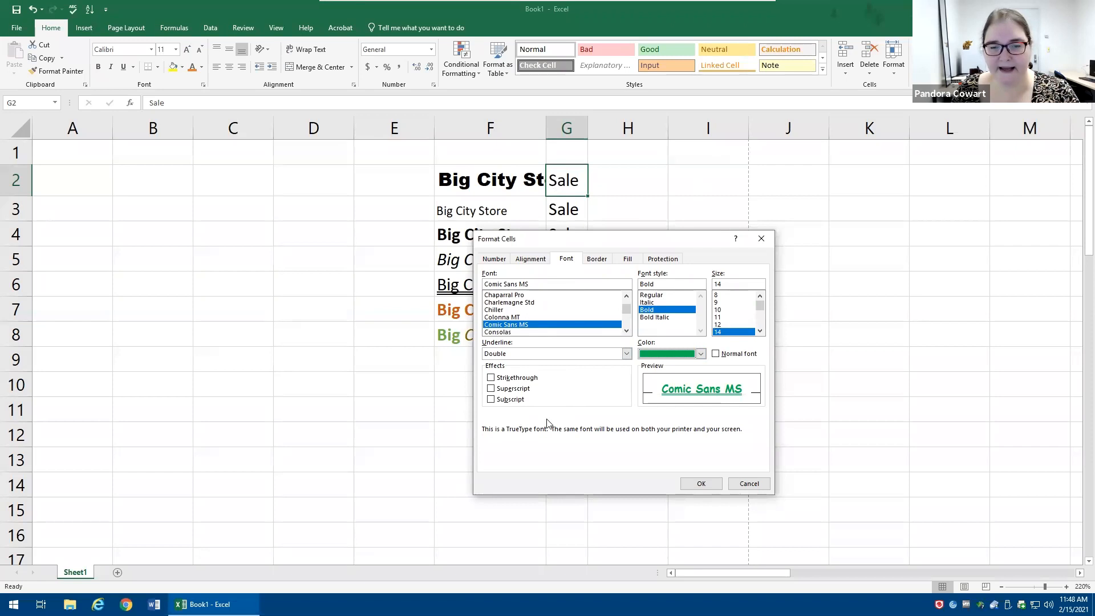
click(714, 487)
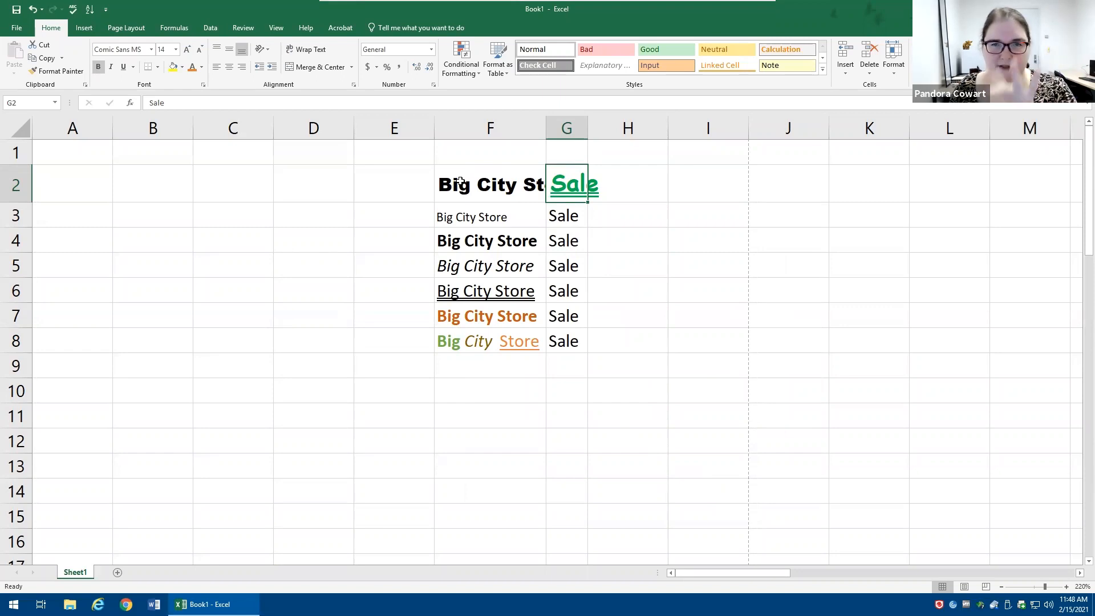
- Copy the formatting of the Sale entry in G2 onto the Big City Store entry in F2 with Format Painter
click(478, 188)
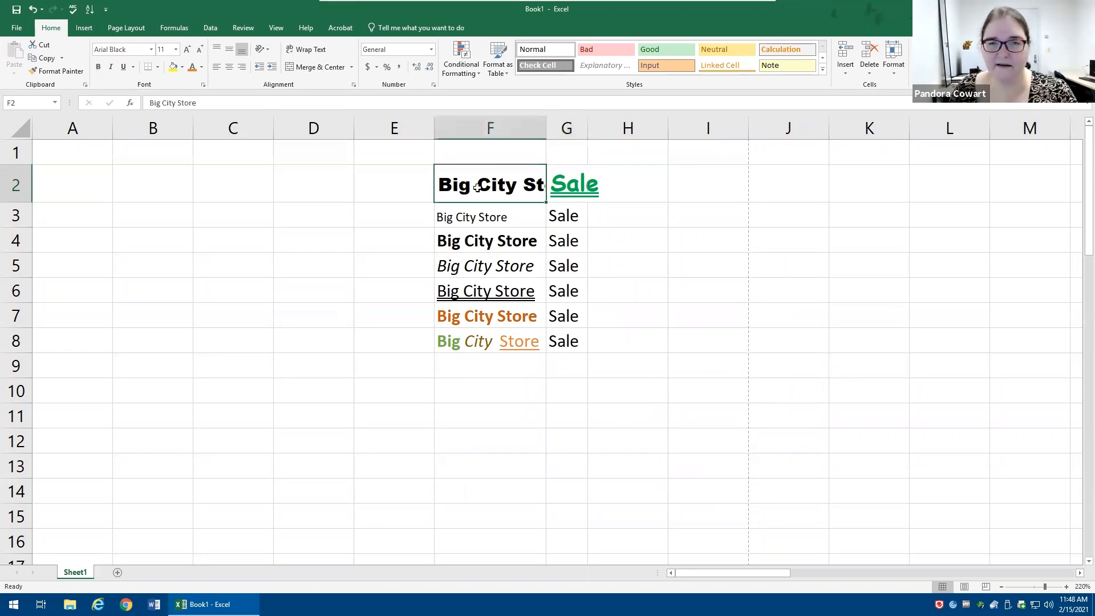
click(577, 182)
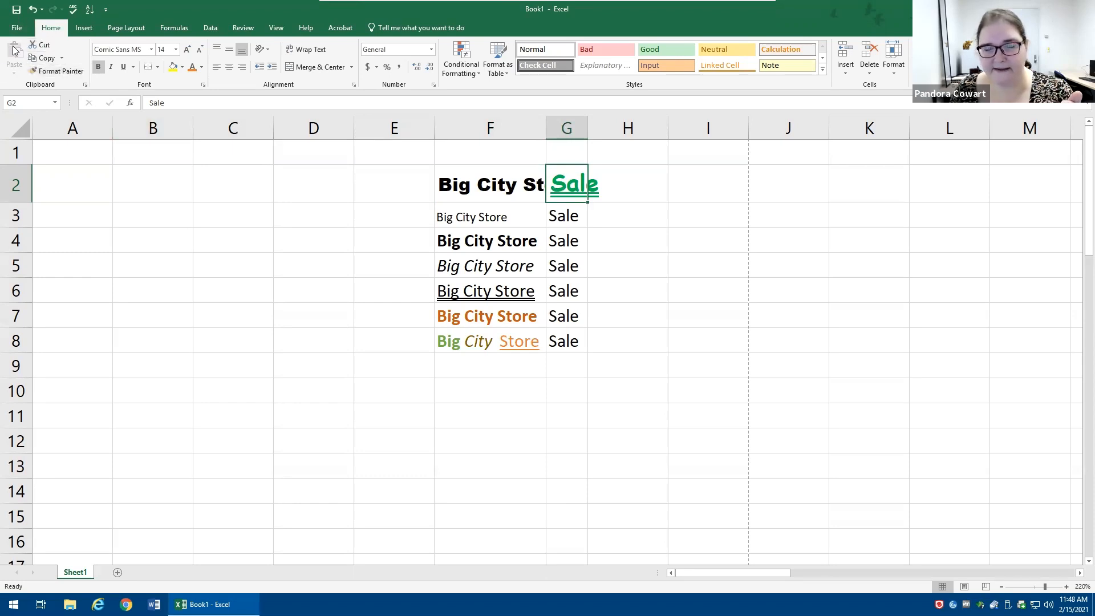
click(49, 72)
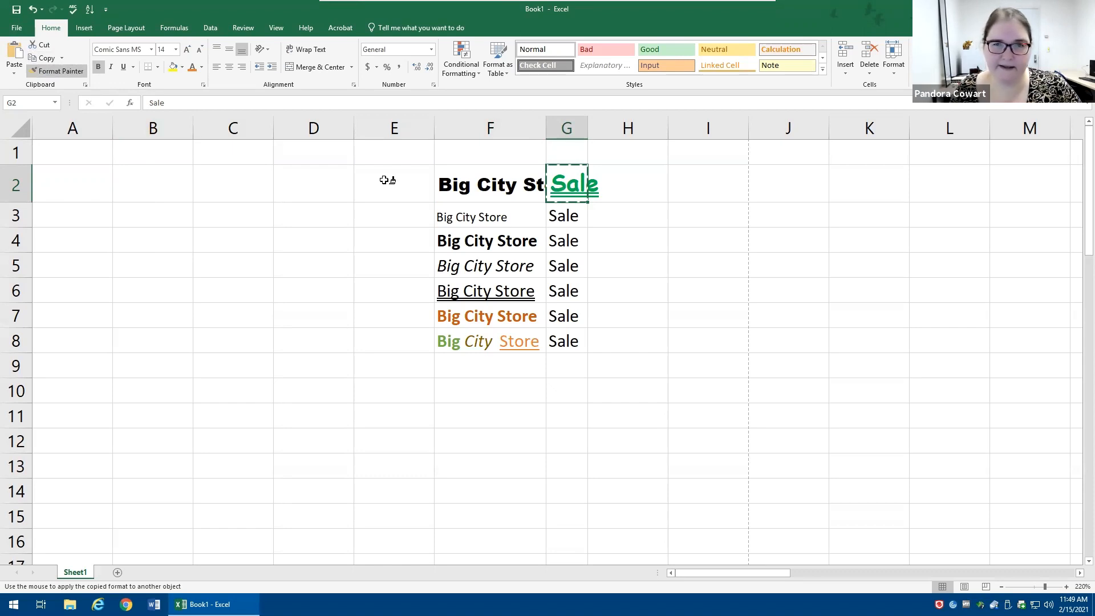
click(489, 183)
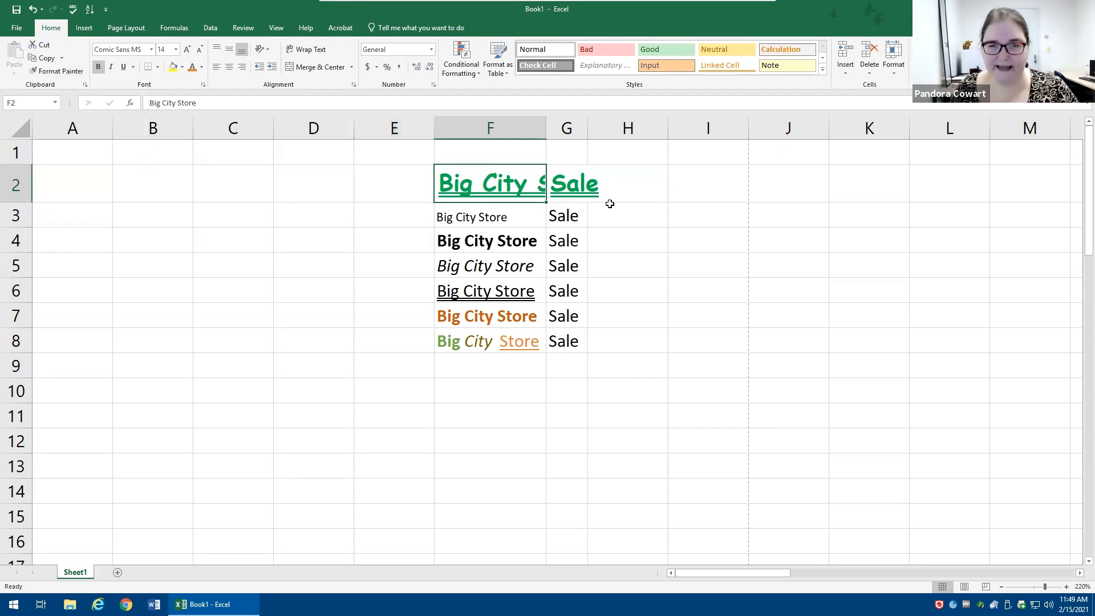
- Copy the formatting of G2 onto the Sale entry in G8 with Format Painter
click(567, 187)
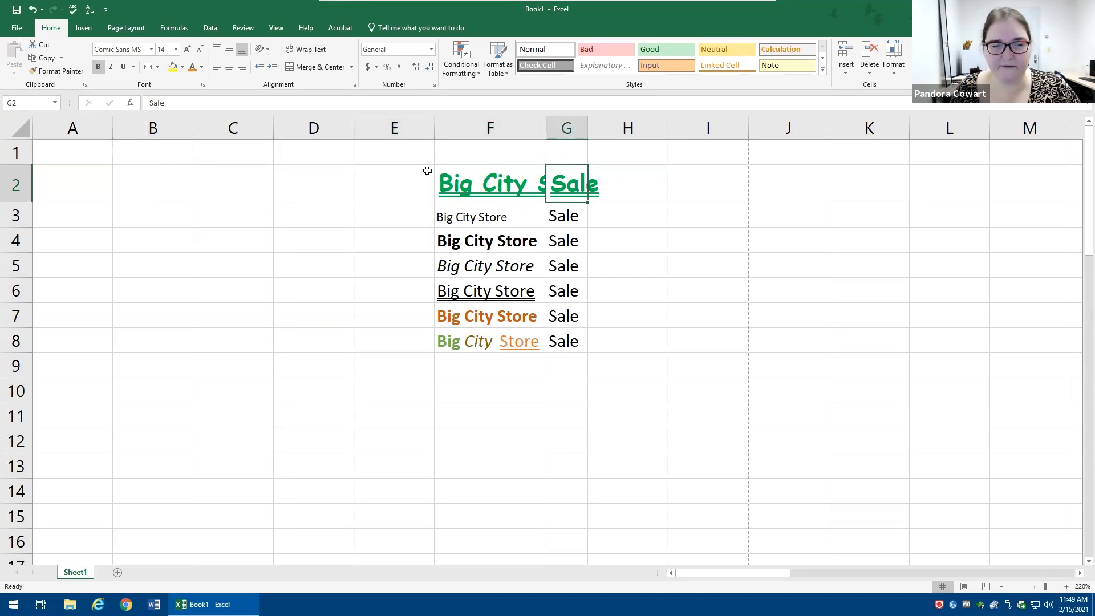
click(57, 71)
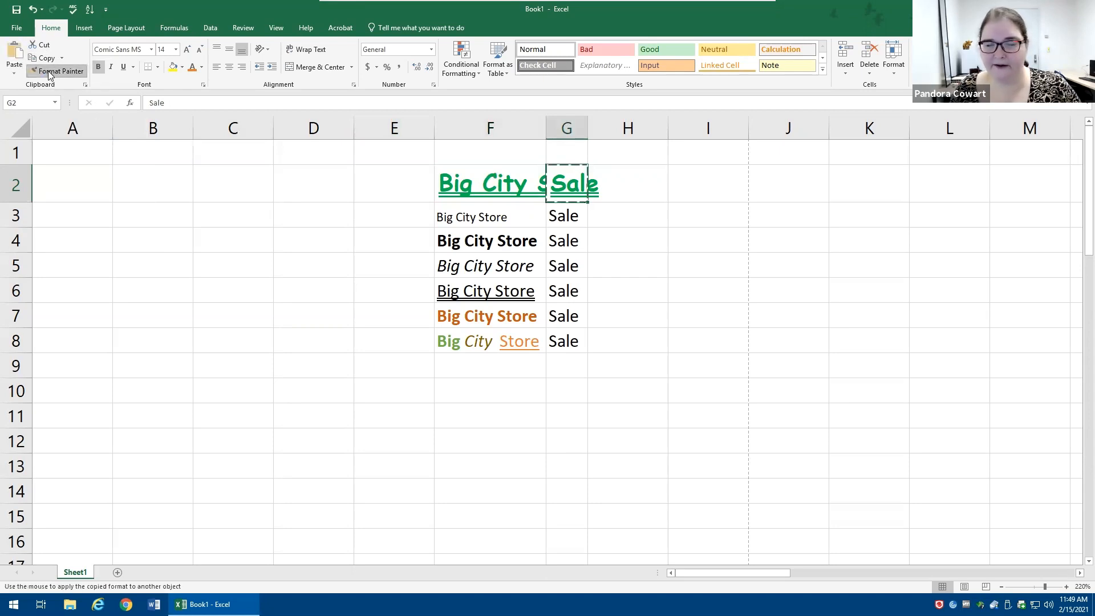
click(562, 341)
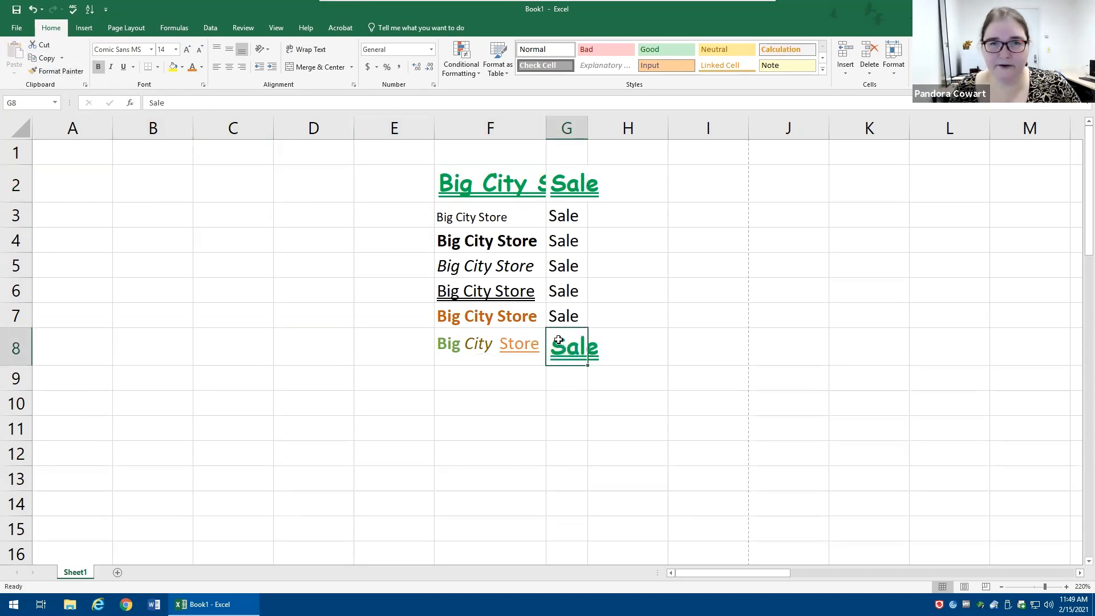
- Keep Format Painter active with G8's formatting and apply it to F3, G4, F5, G6, F7 and the whole range F2:G8
click(54, 75)
click(538, 227)
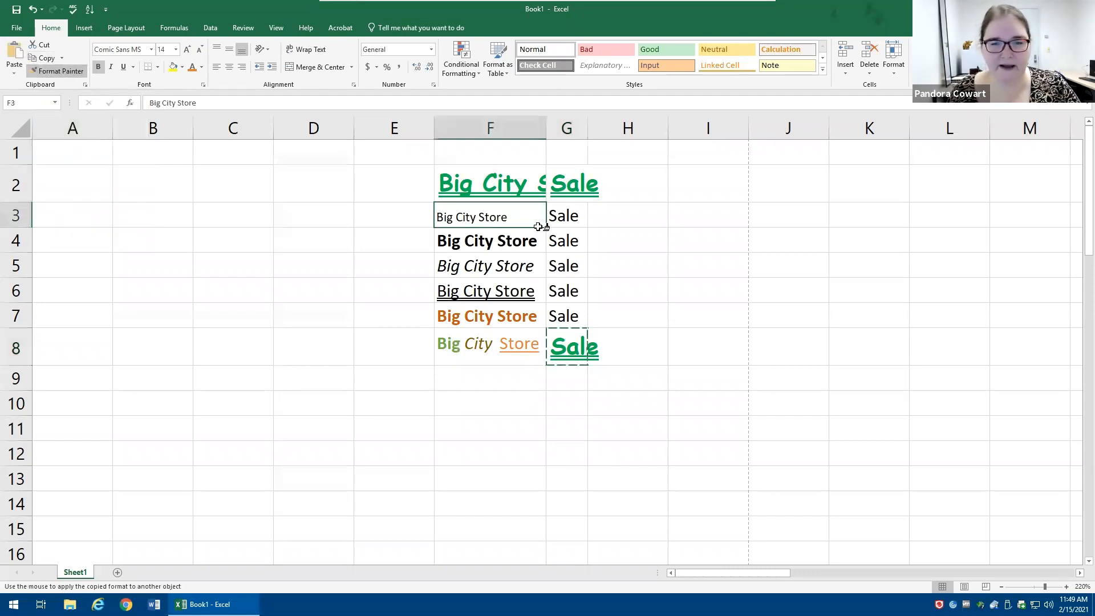
click(557, 248)
click(523, 286)
click(566, 326)
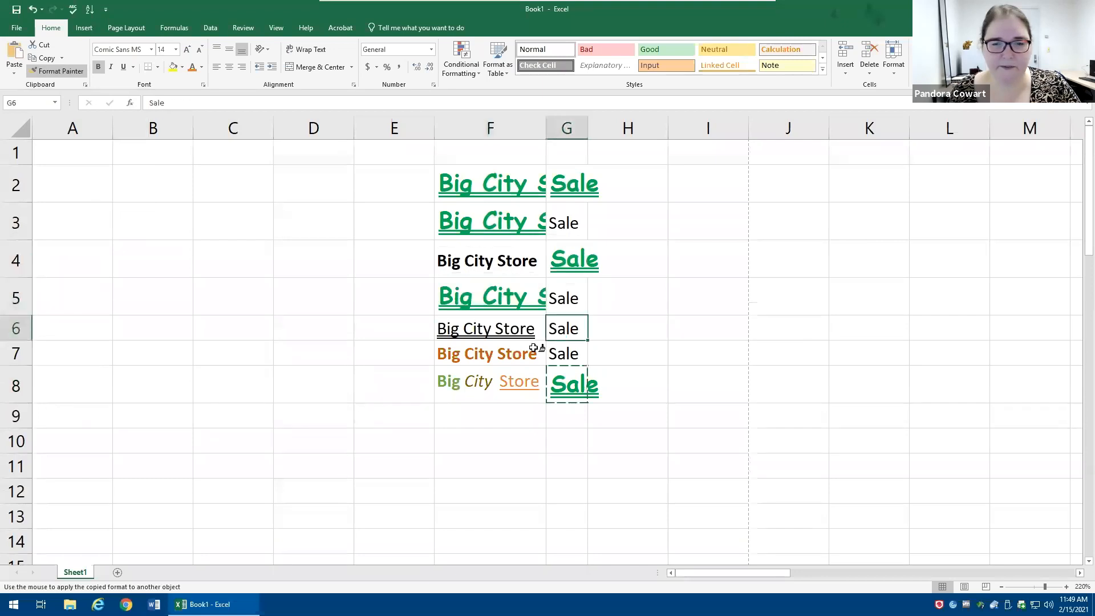
click(536, 349)
mouse_move(567, 179)
mouse_down()
mouse_move(502, 336)
mouse_move(486, 408)
mouse_up()
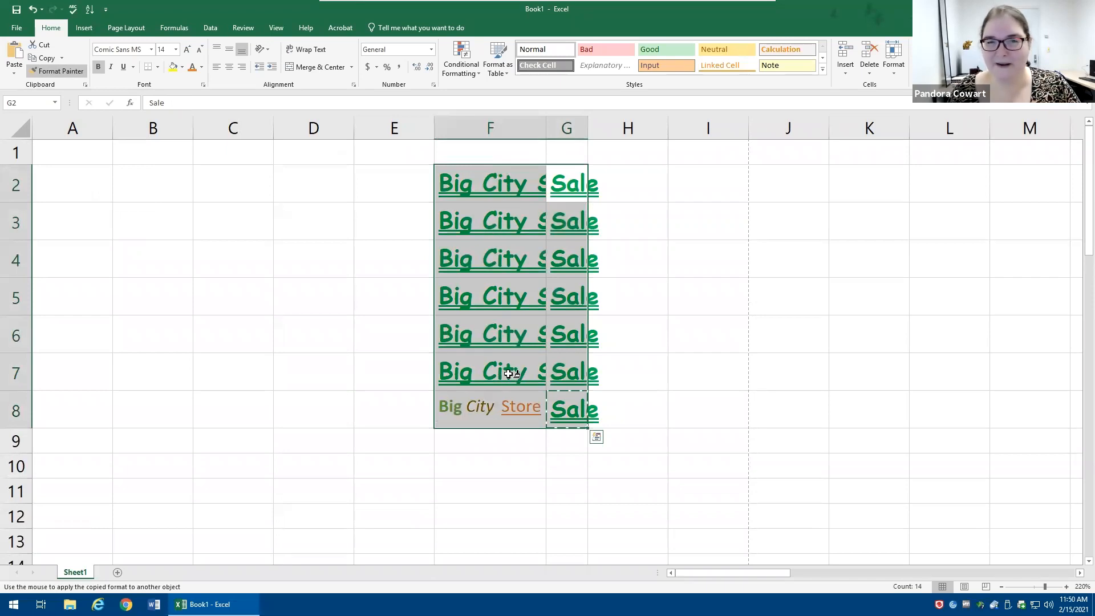
- Try to apply the copied formatting to F8 and again to the whole range F2:G8, and turn off Format Painter
click(492, 412)
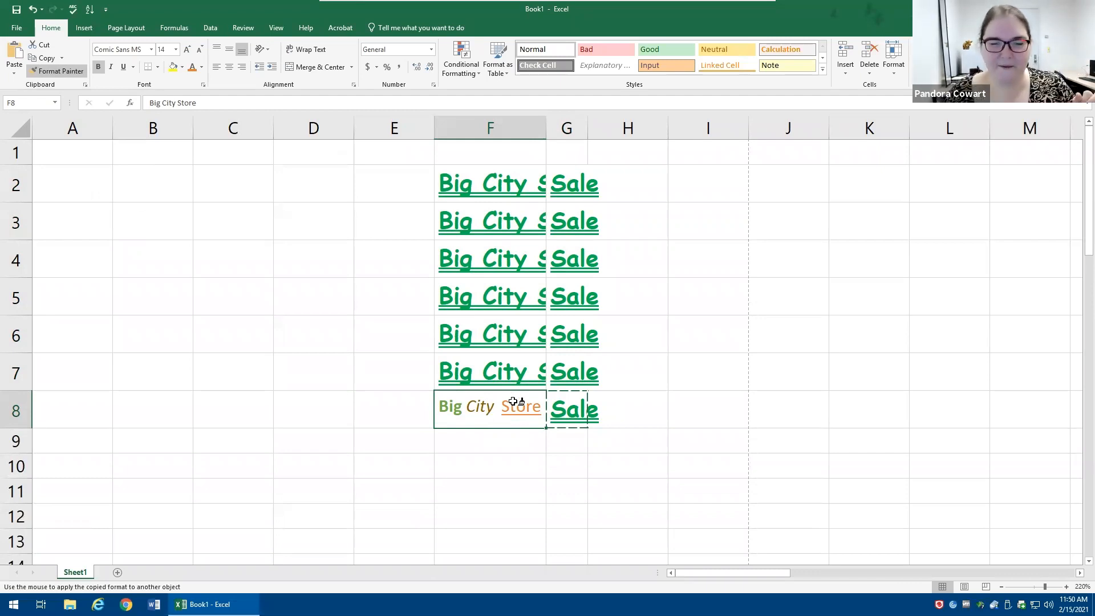
click(563, 180)
click(484, 183)
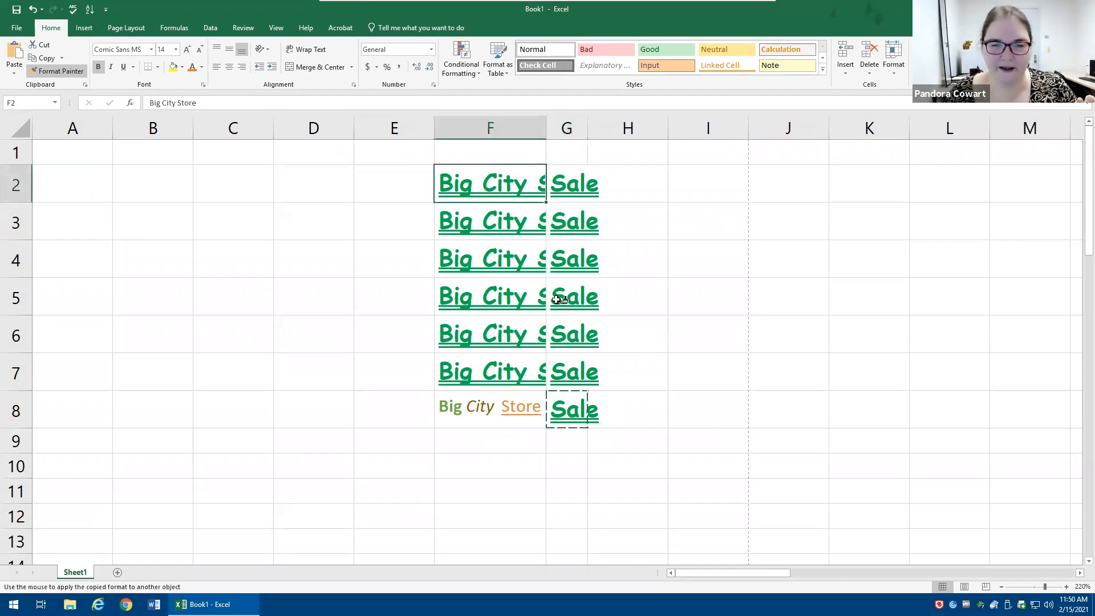
mouse_move(480, 182)
mouse_down()
mouse_move(562, 407)
mouse_move(559, 388)
mouse_up()
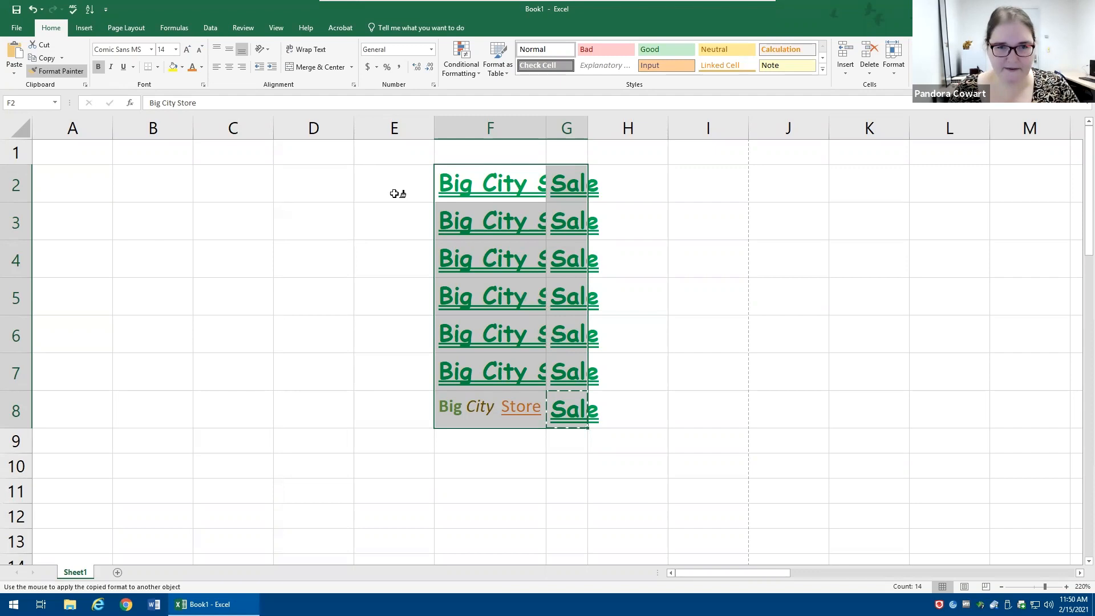
key(Escape)
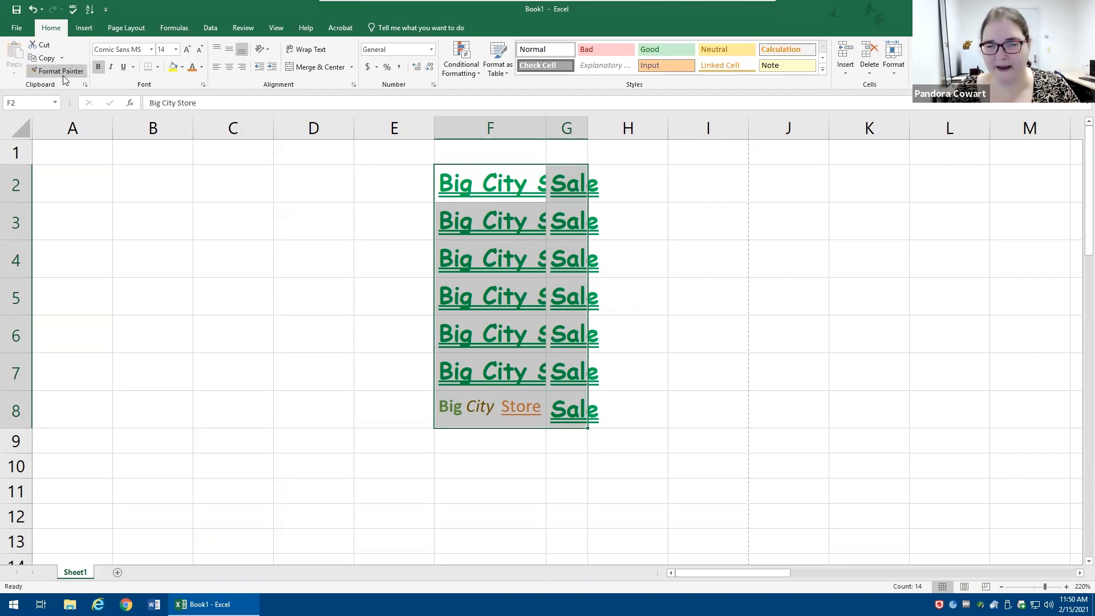
- Select the whole worksheet, return to a single cell, and from F3 select the data block F2:G8 and extend the selection to all cells
click(482, 318)
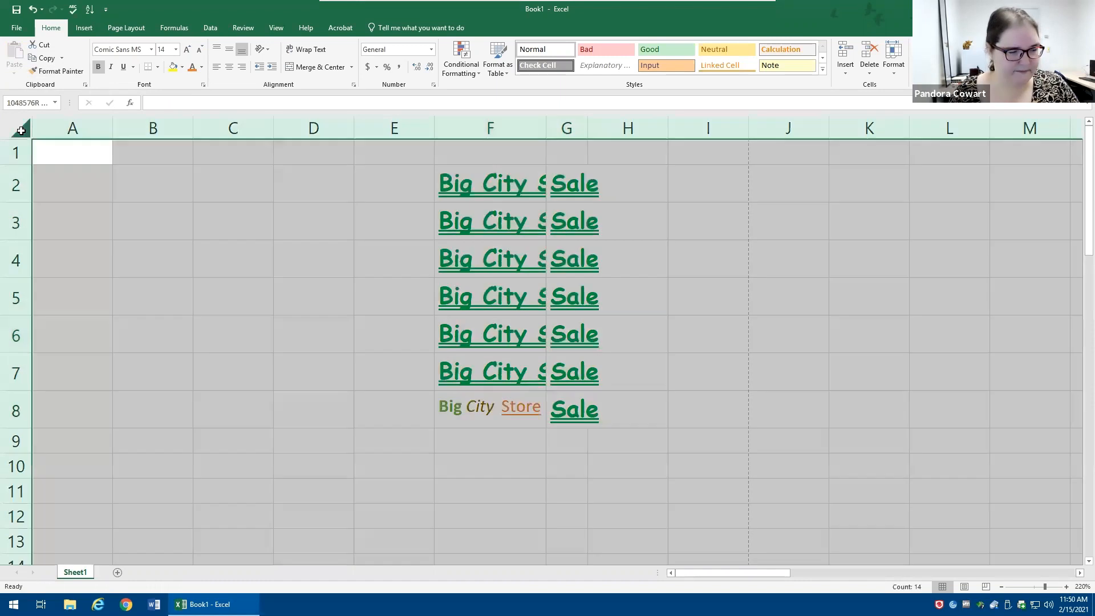
click(21, 131)
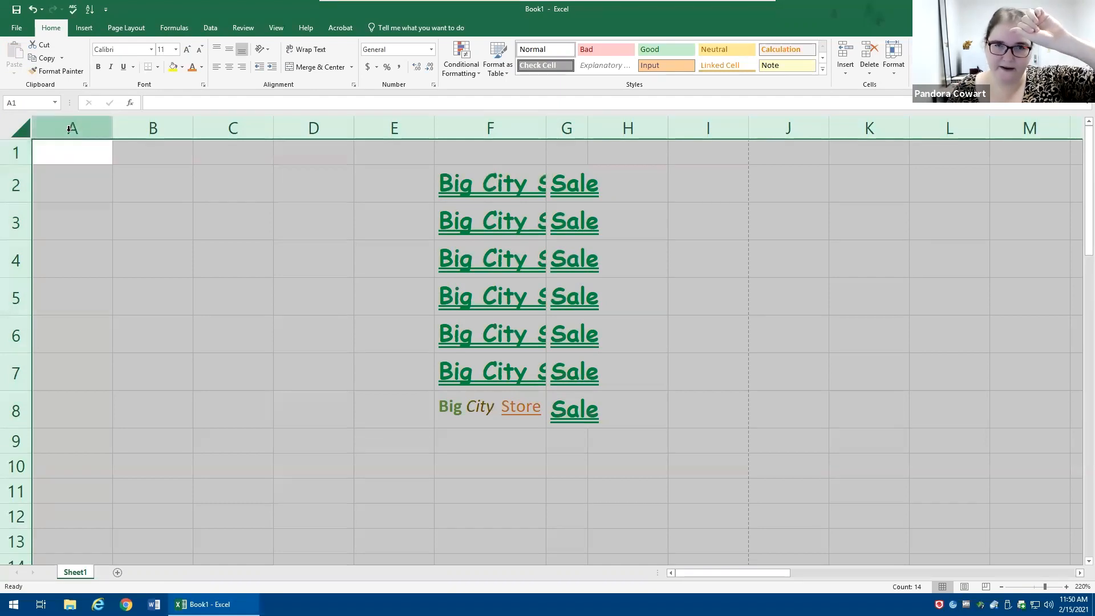
click(407, 191)
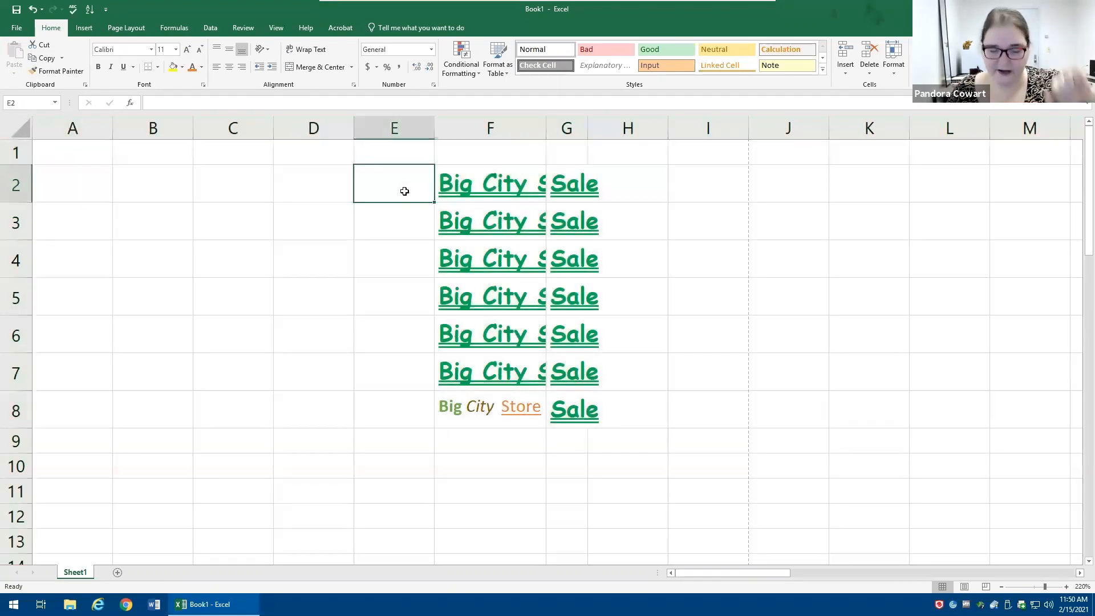
click(541, 212)
key(ctrl+a)
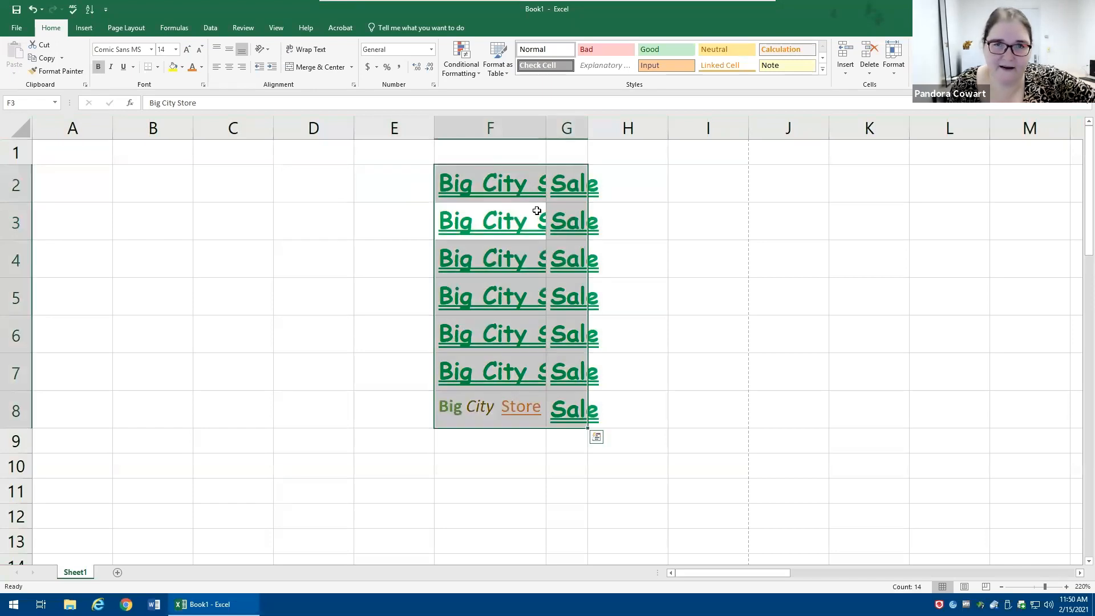
key(ctrl+a)
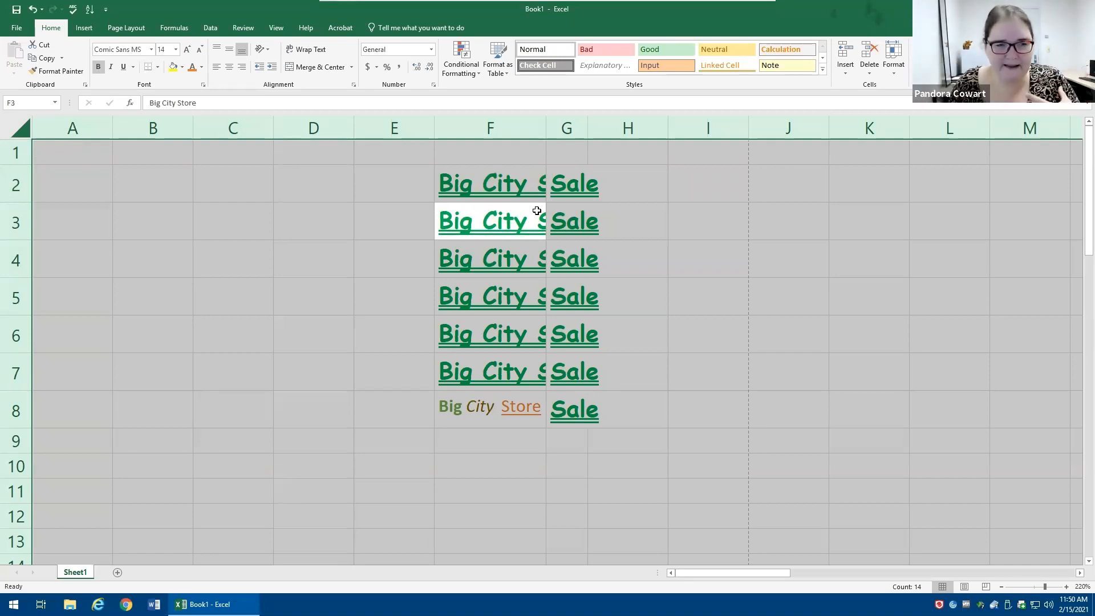
- Reset all cells of the worksheet to the Normal font in the Format Cells dialog, and undo the reset
click(22, 131)
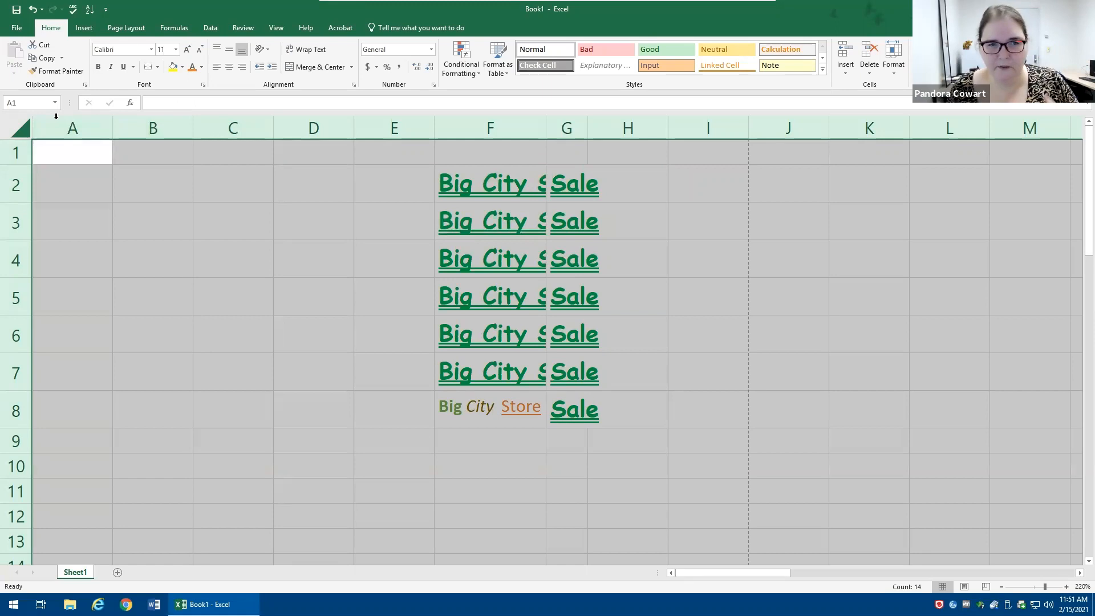
click(202, 85)
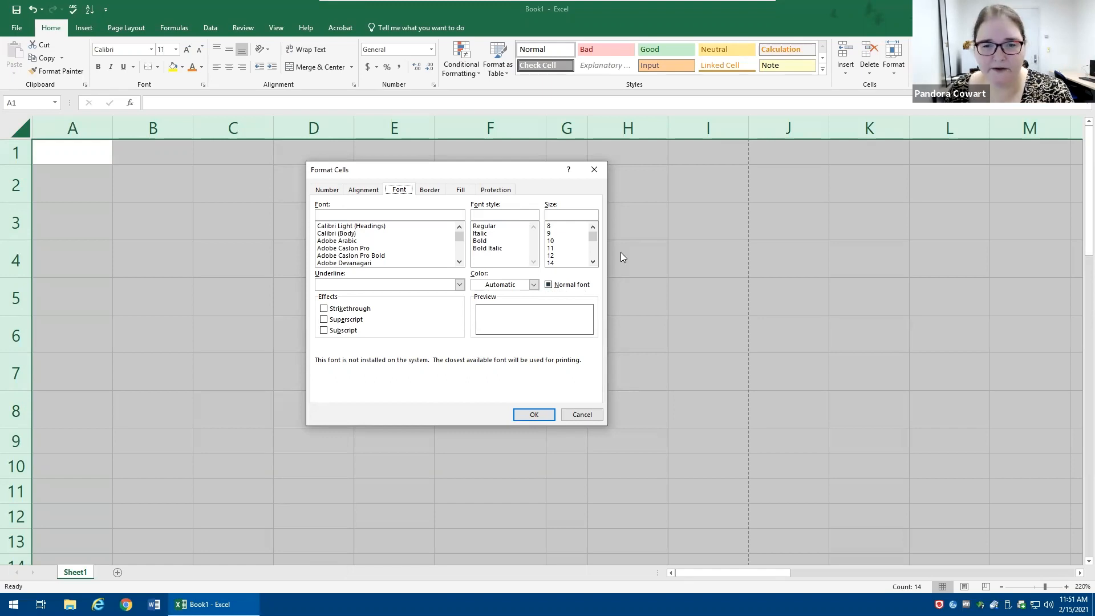
drag(536, 271, 614, 305)
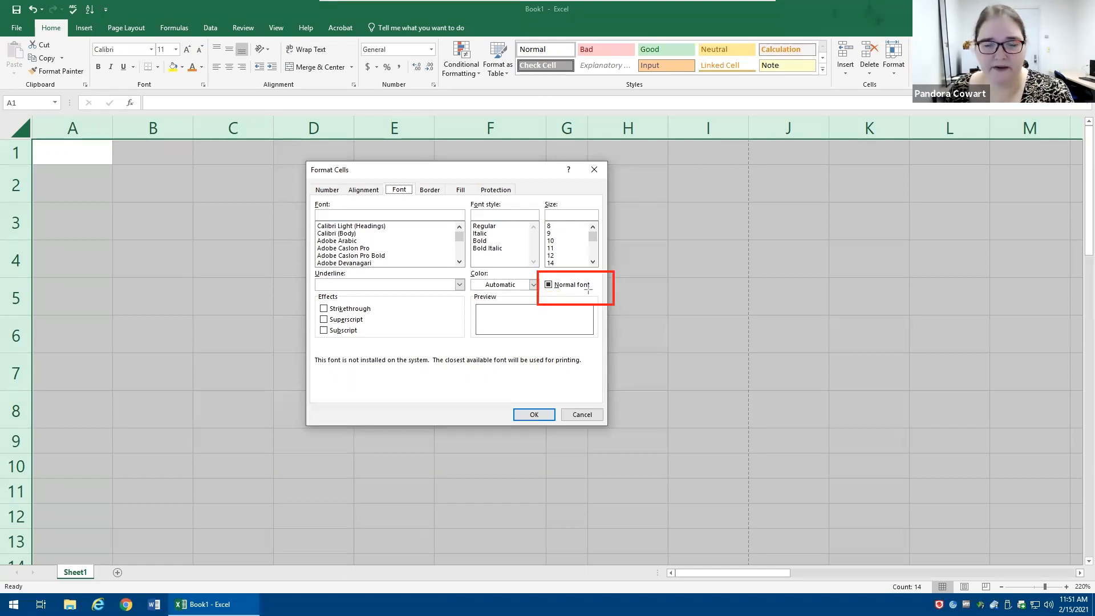
click(549, 285)
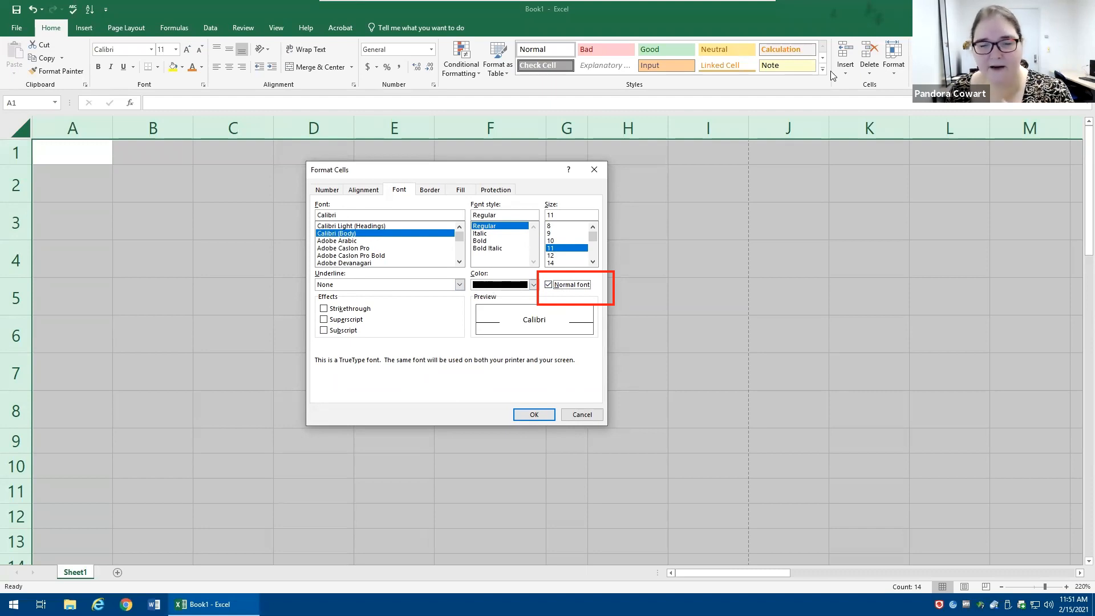
click(533, 415)
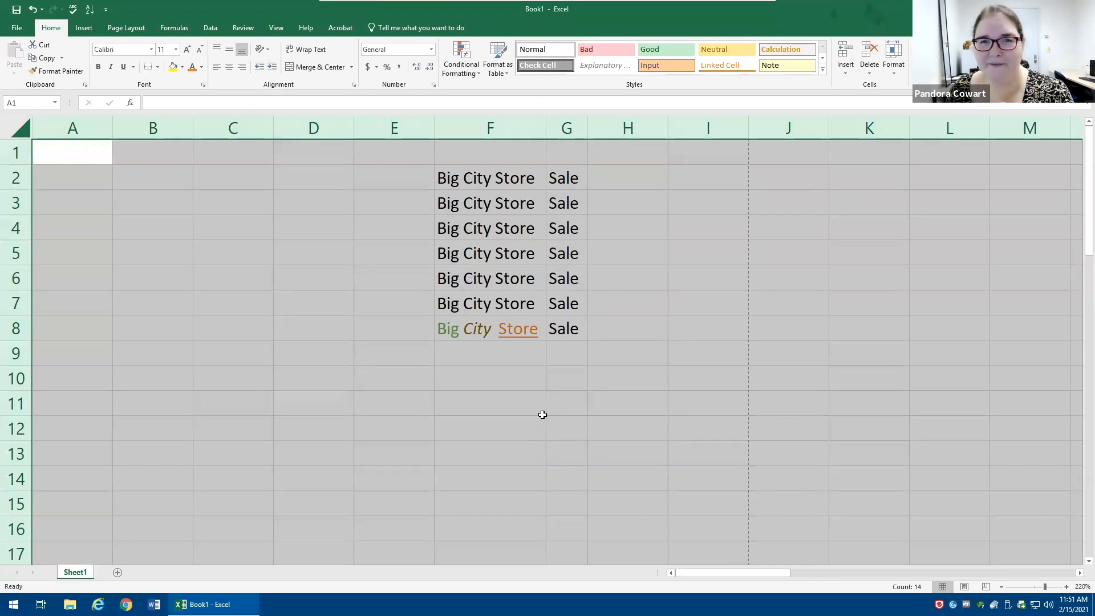
click(31, 9)
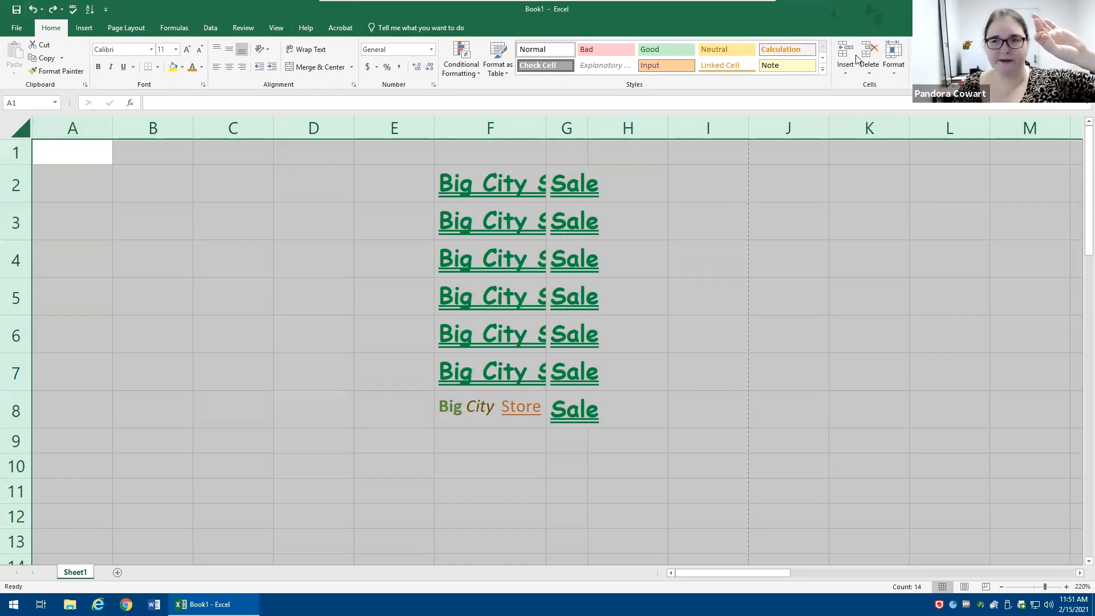
- Clear only the formatting from all cells of the worksheet and select the Big City Store entry in F8
click(920, 71)
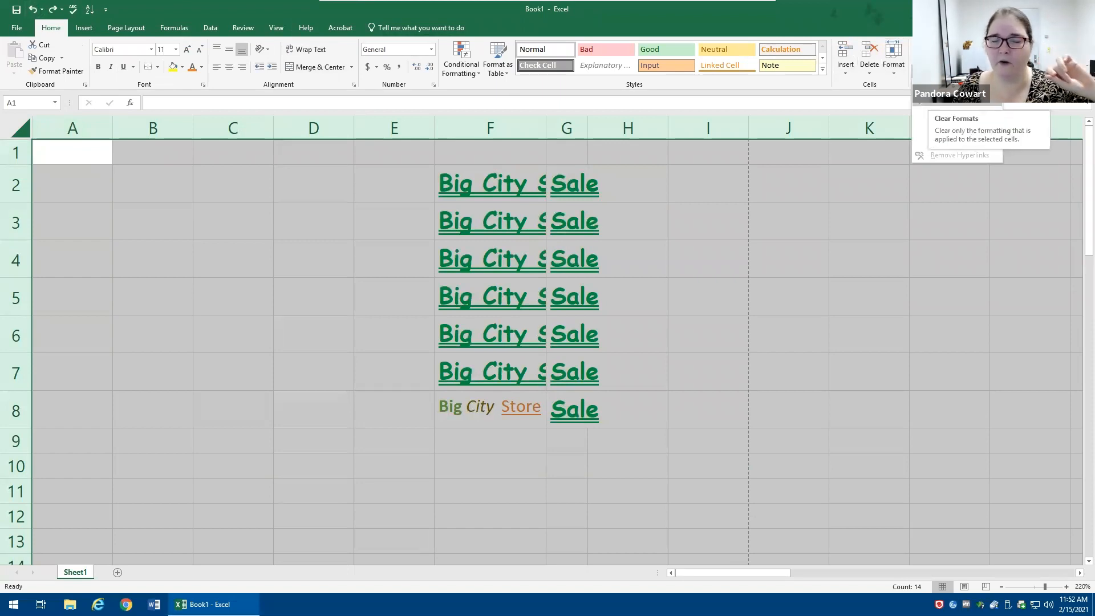
click(947, 104)
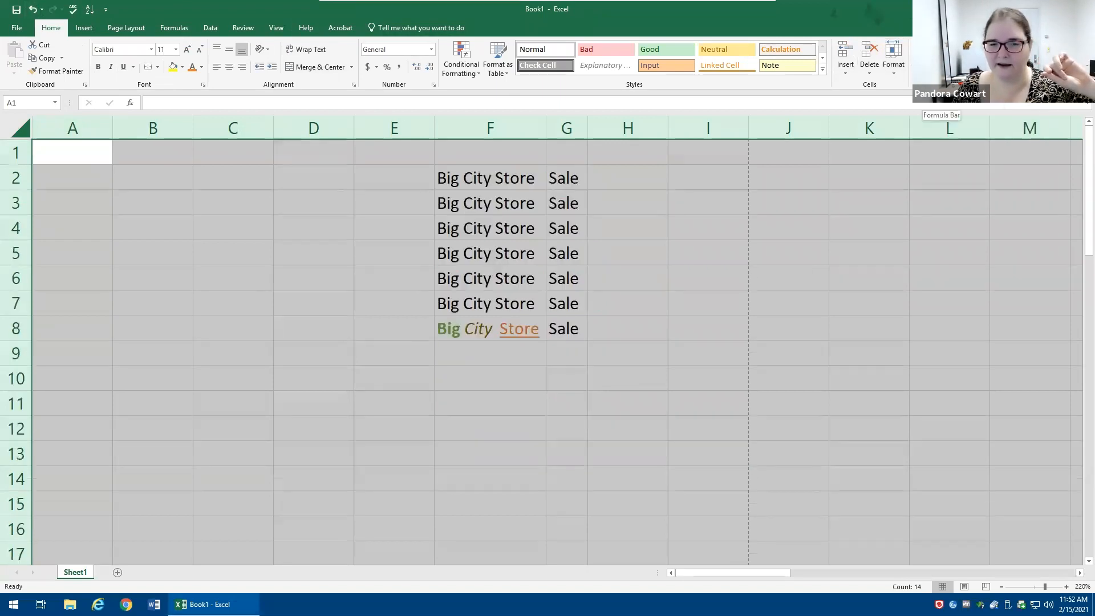
click(499, 330)
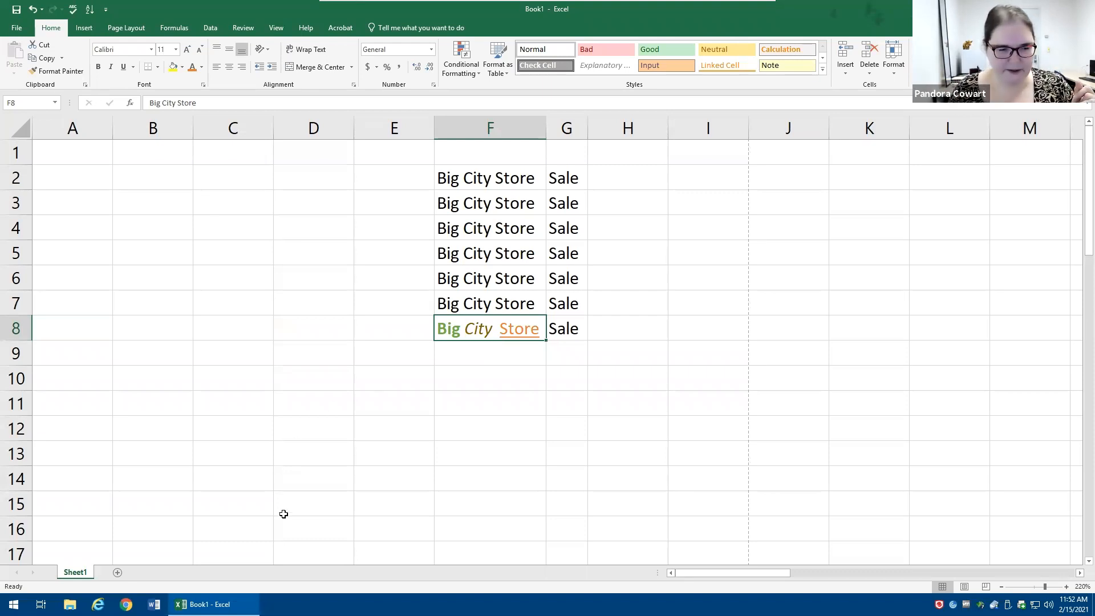
- Add a second worksheet, switch back and forth between it and Sheet1, and return to Sheet1
click(117, 572)
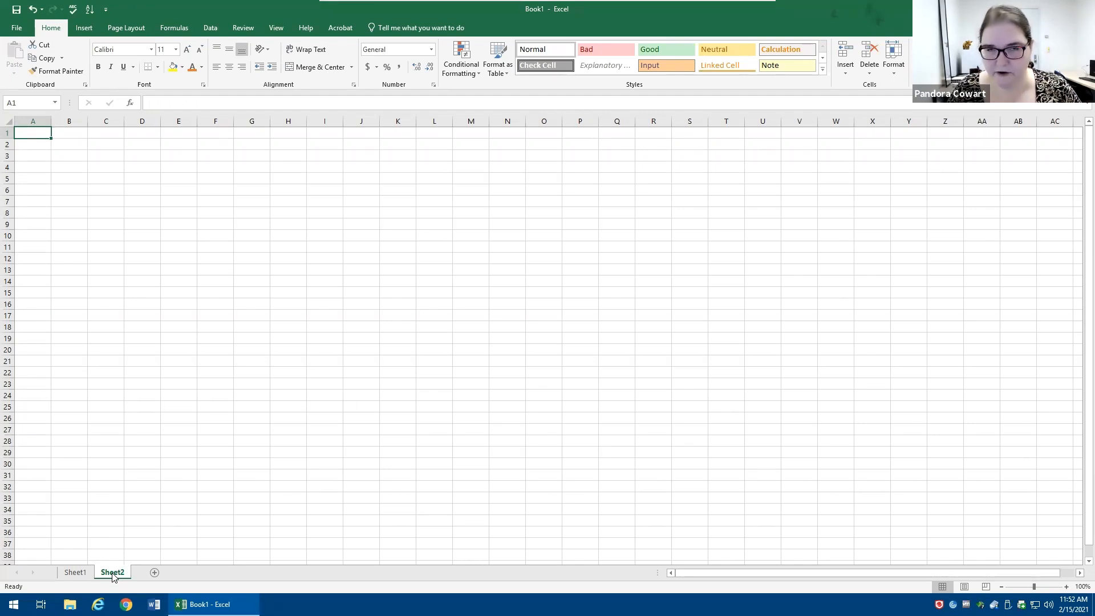
key(ctrl+Page_Up)
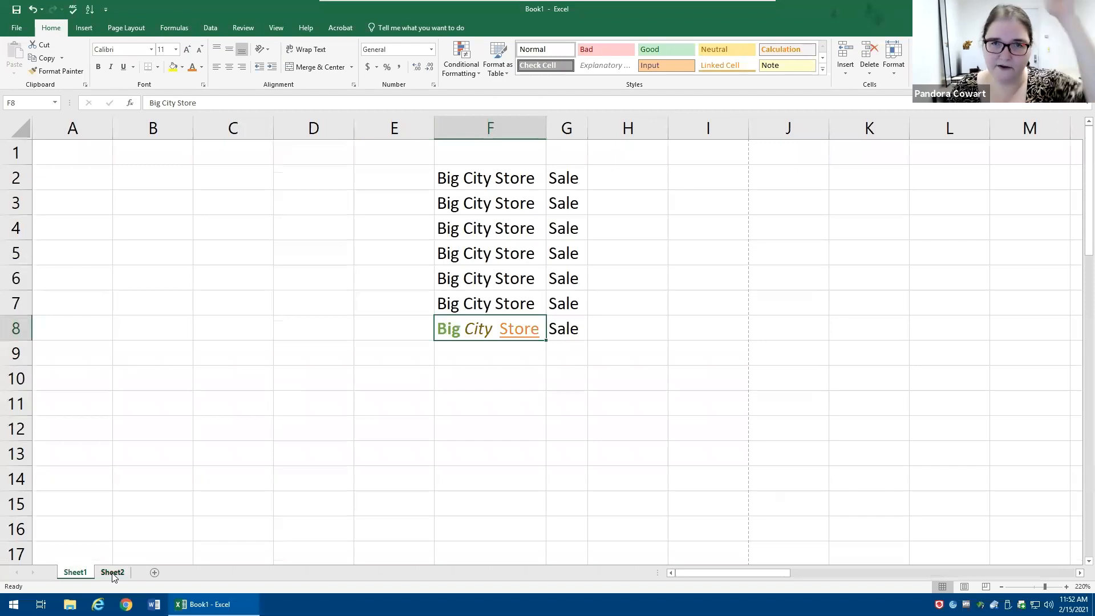
click(112, 572)
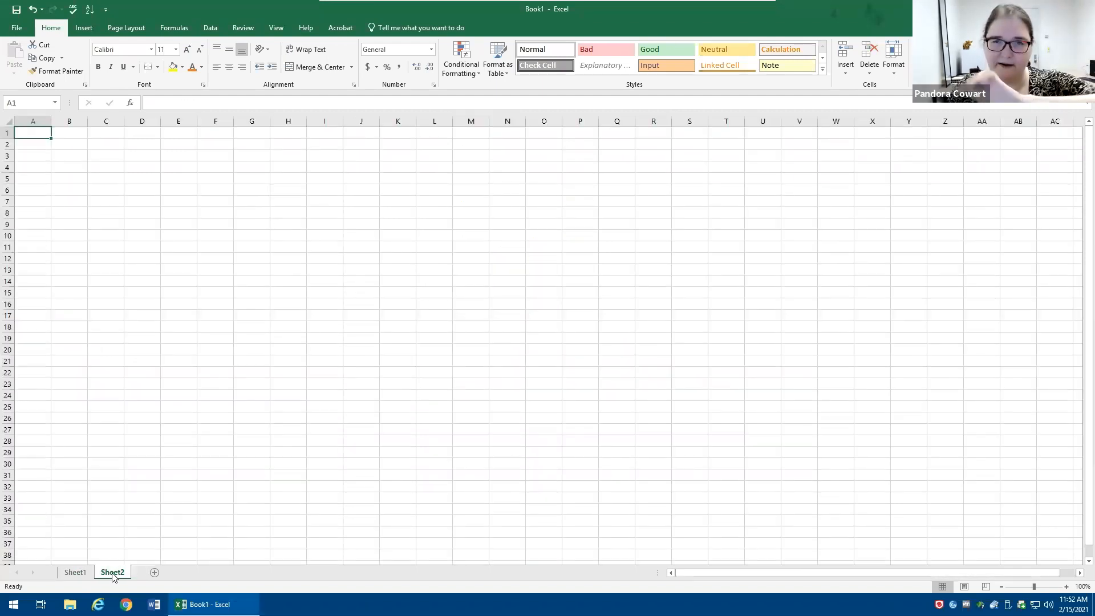
key(ctrl+Page_Up)
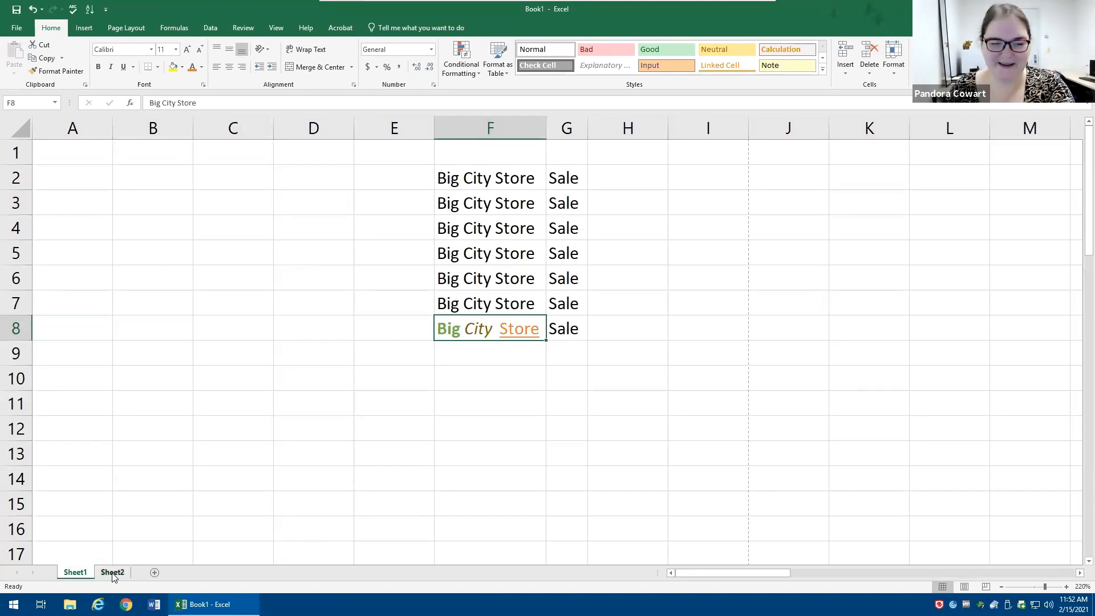
click(113, 572)
key(ctrl+Page_Up)
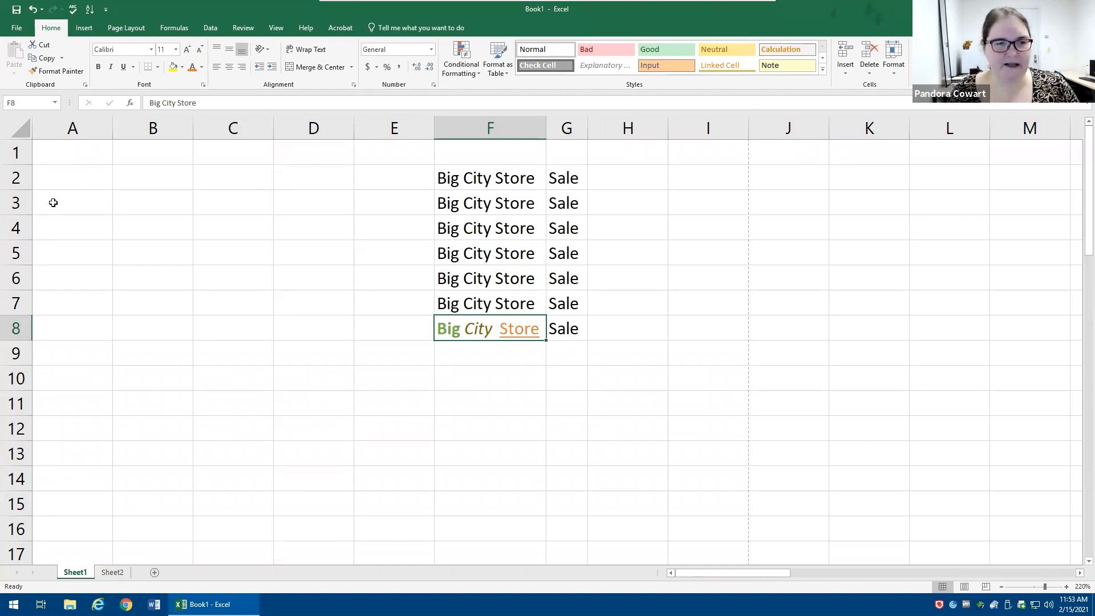
- Clear all contents and formatting from every cell of Sheet1
drag(533, 128, 599, 120)
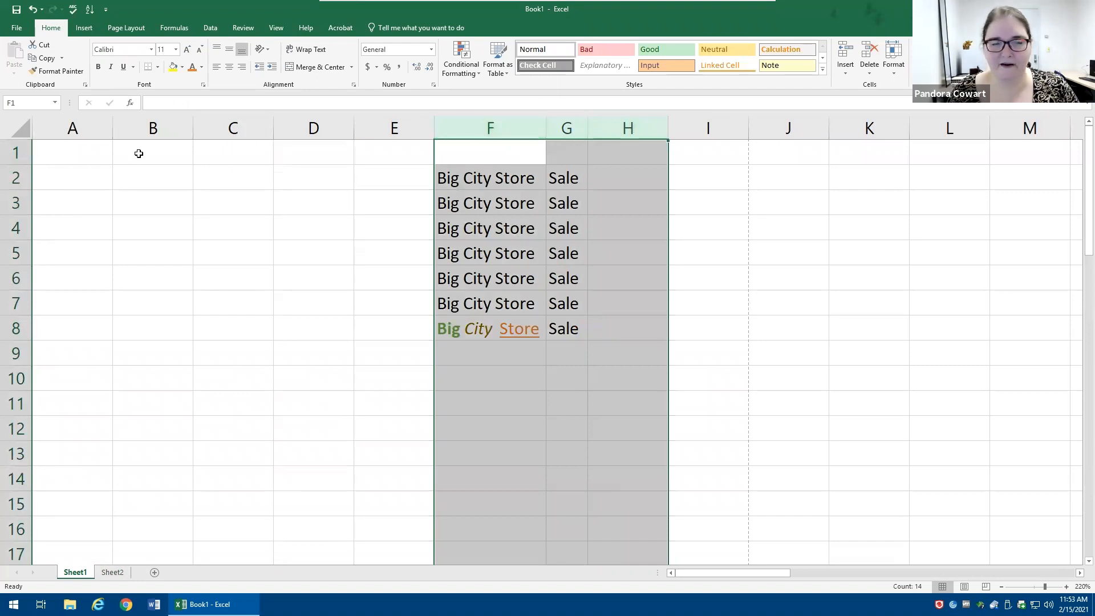
click(21, 130)
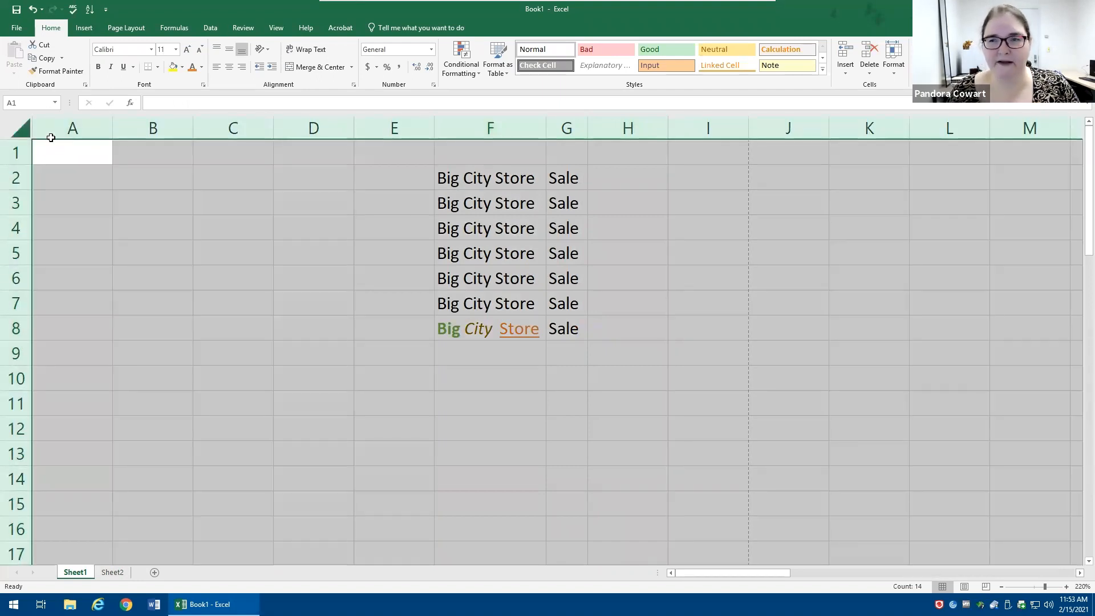
click(924, 72)
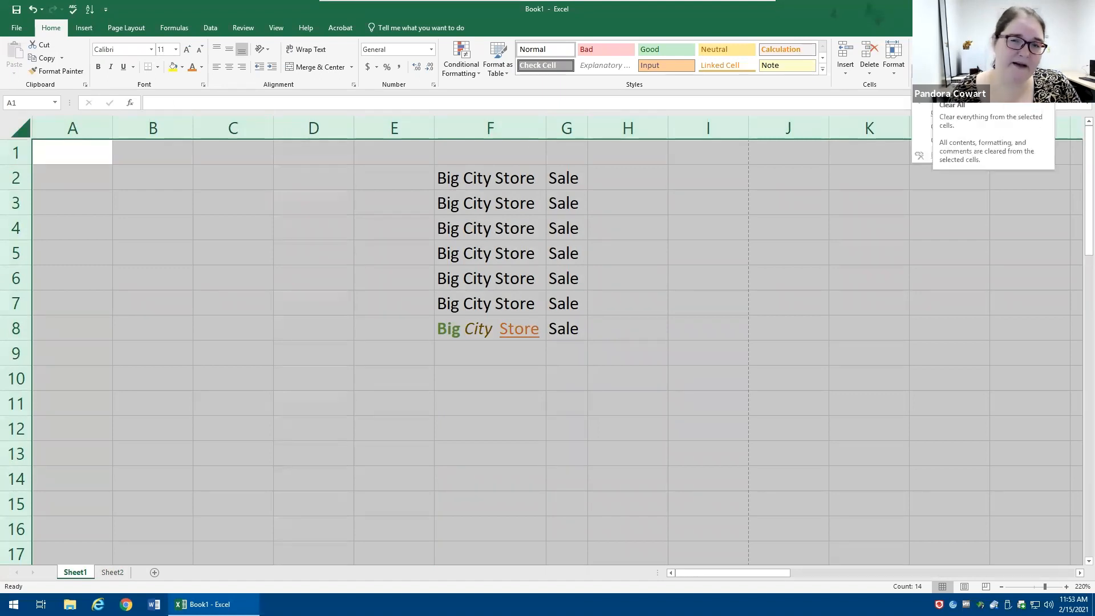
click(944, 86)
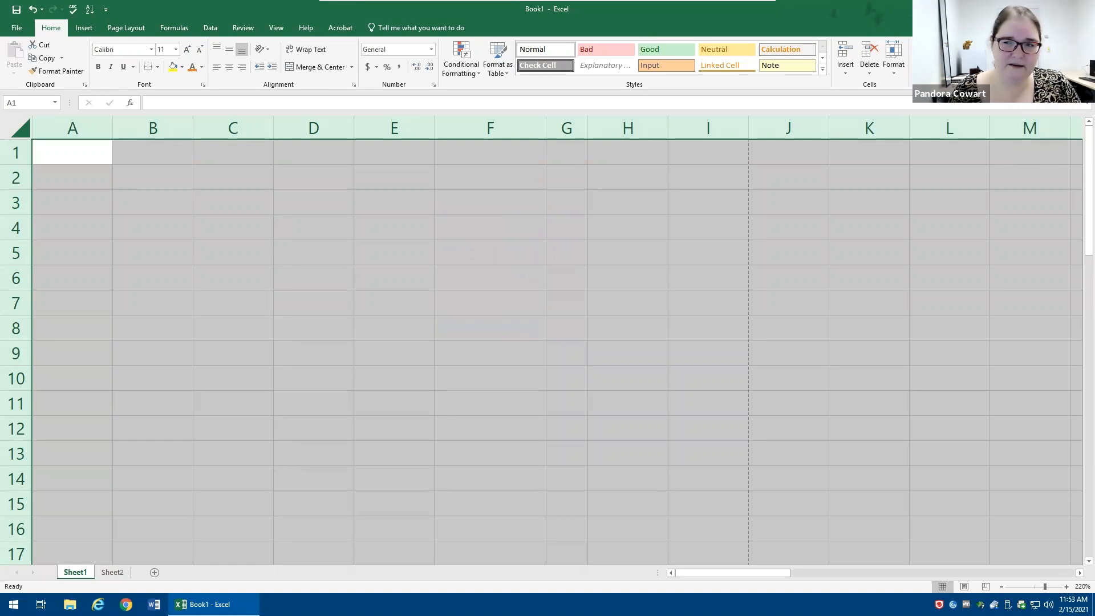
click(469, 294)
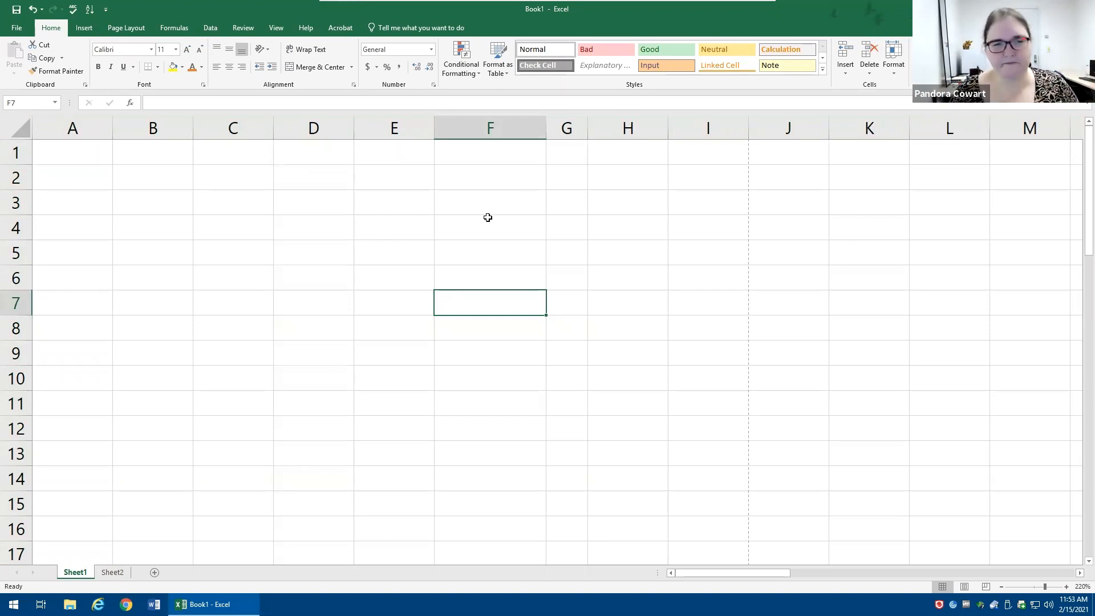
- Enter the numbers 123, 456 and 789 in cells B2 to B4
click(164, 179)
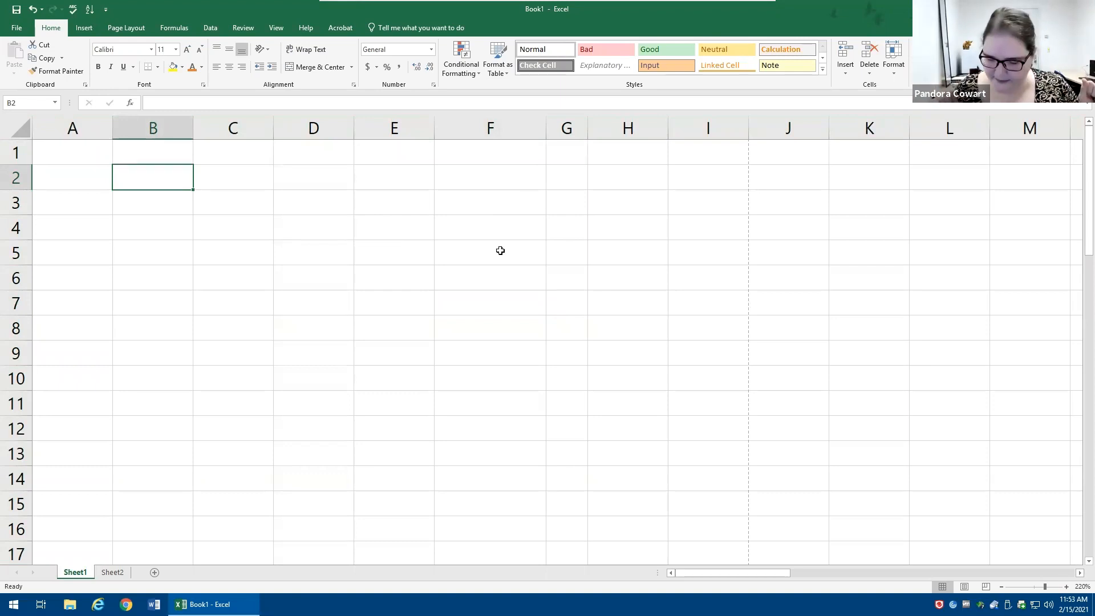
text(123)
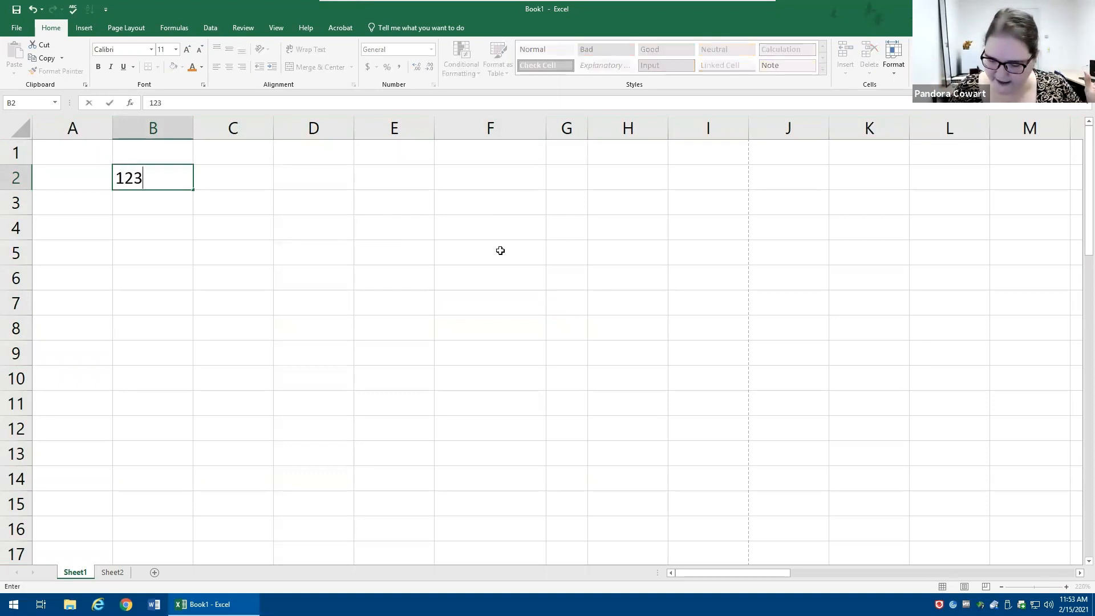
key(Return)
text(456)
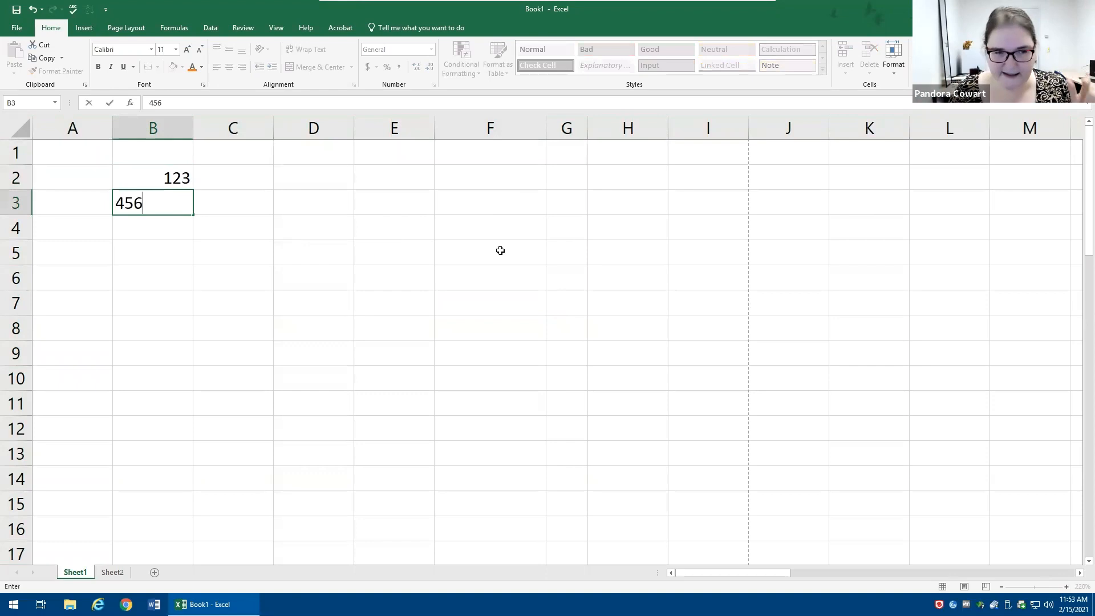
key(Return)
text(789)
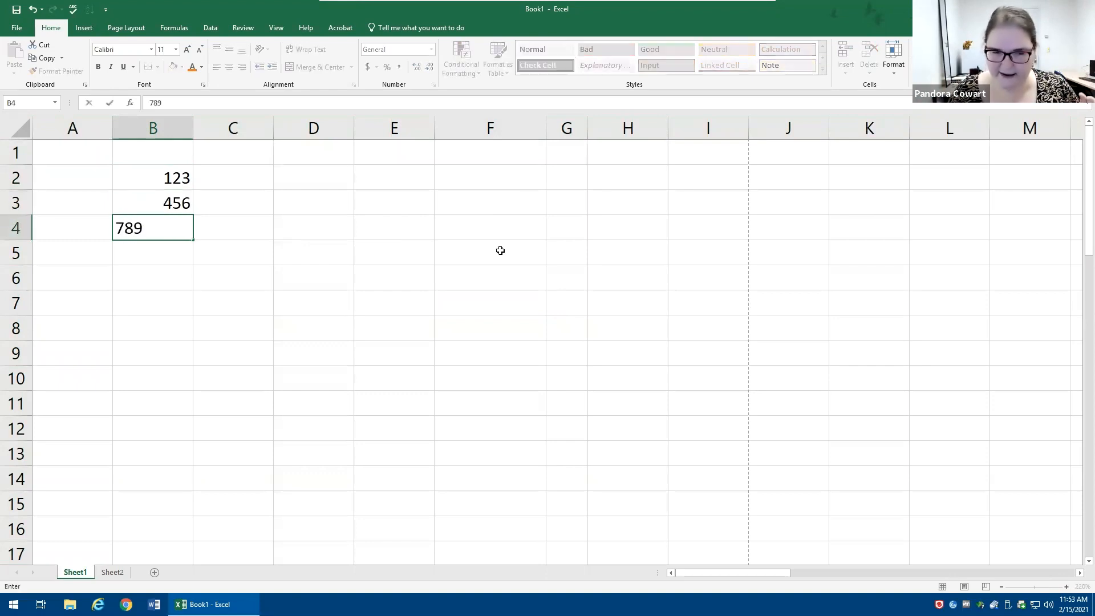
key(Return)
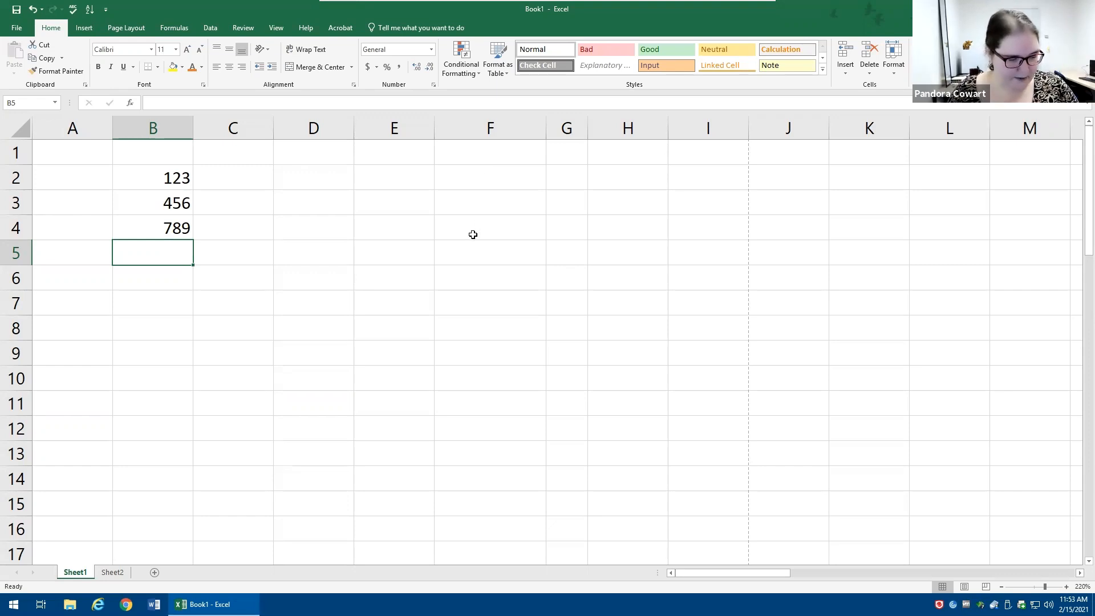
- Make the number in B2 bold, the one in B3 italic and the one in B4 underlined
click(171, 179)
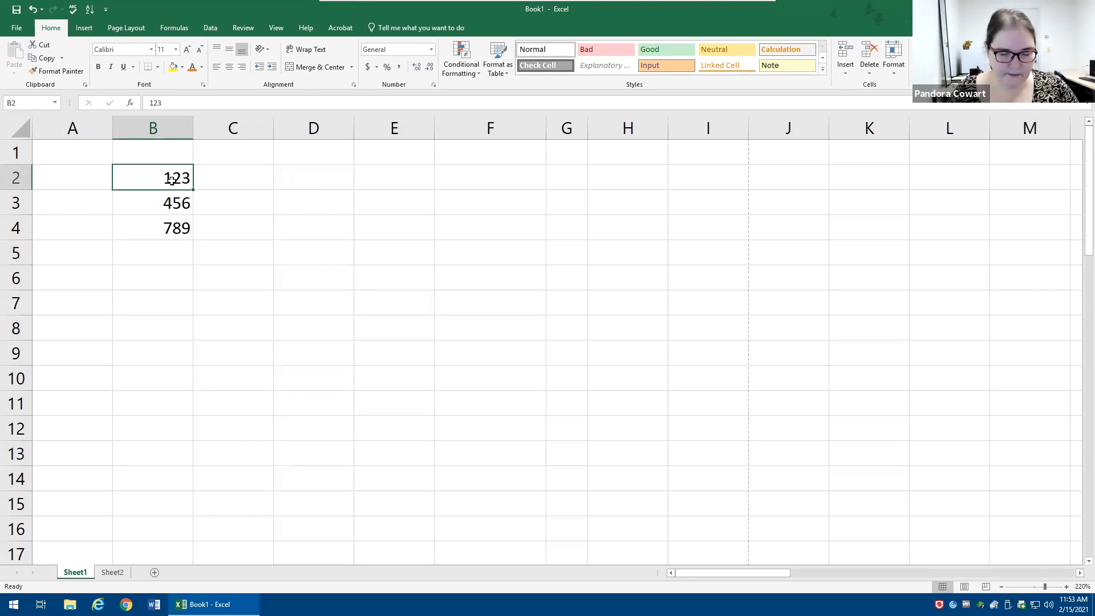
key(ctrl+b)
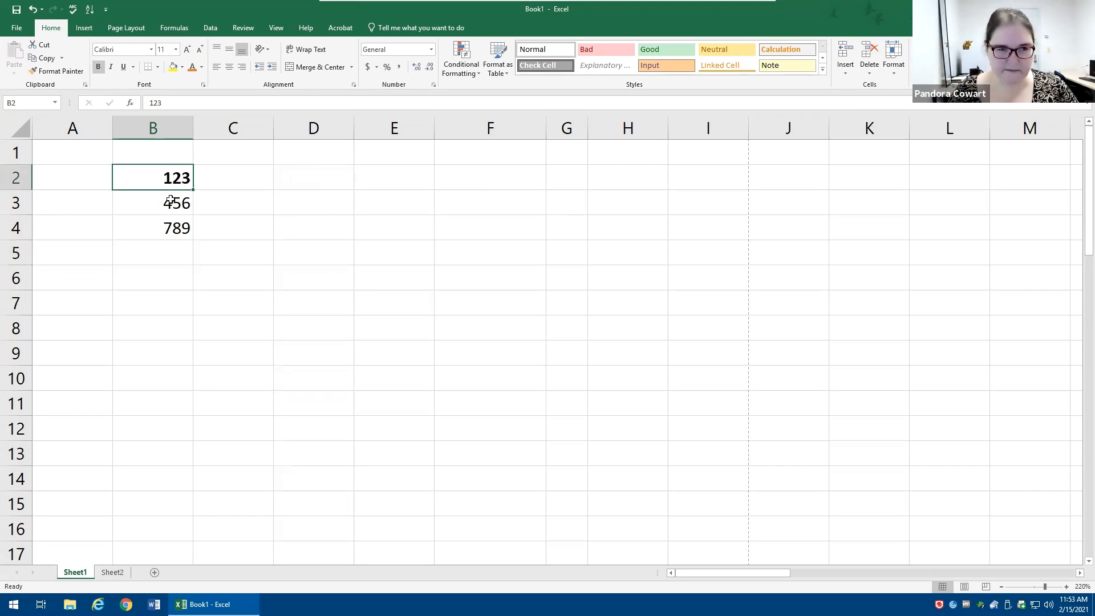
click(171, 203)
click(113, 69)
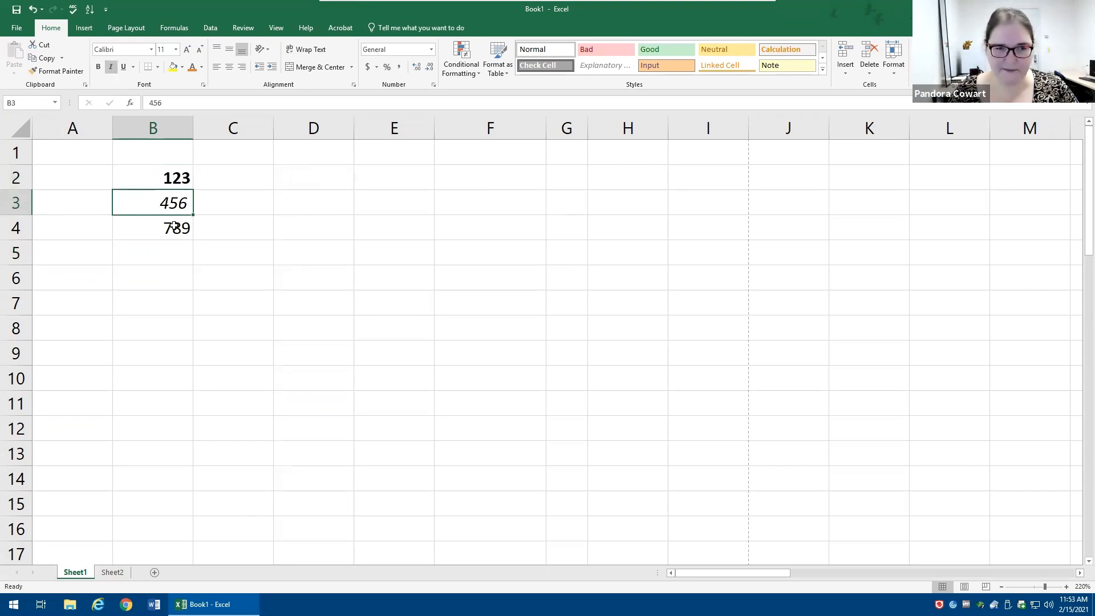
click(175, 225)
click(122, 67)
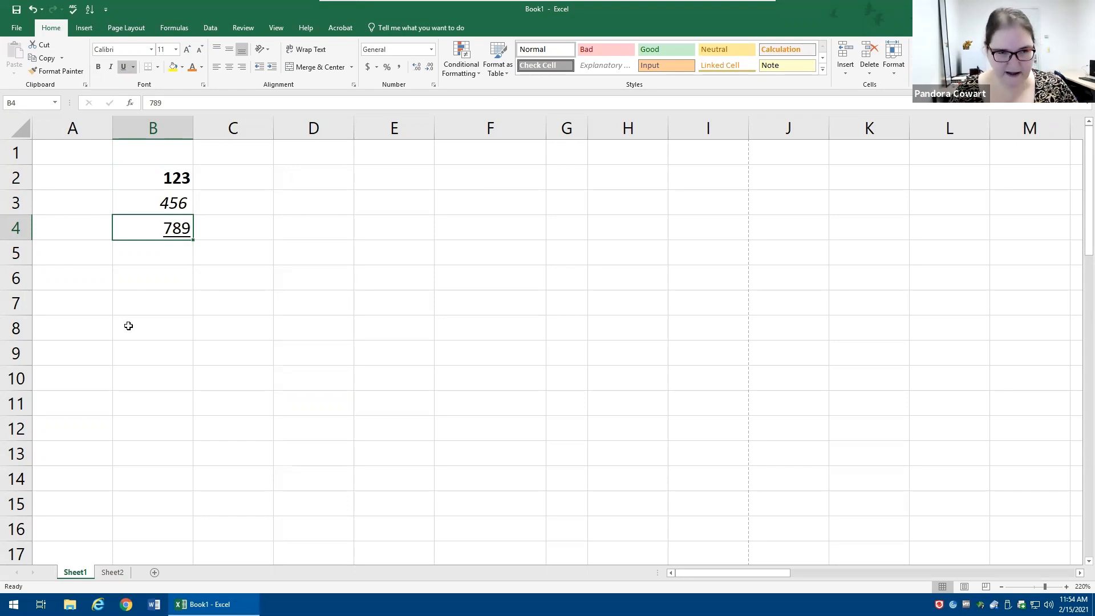
- Fill cell B3 with yellow
click(166, 199)
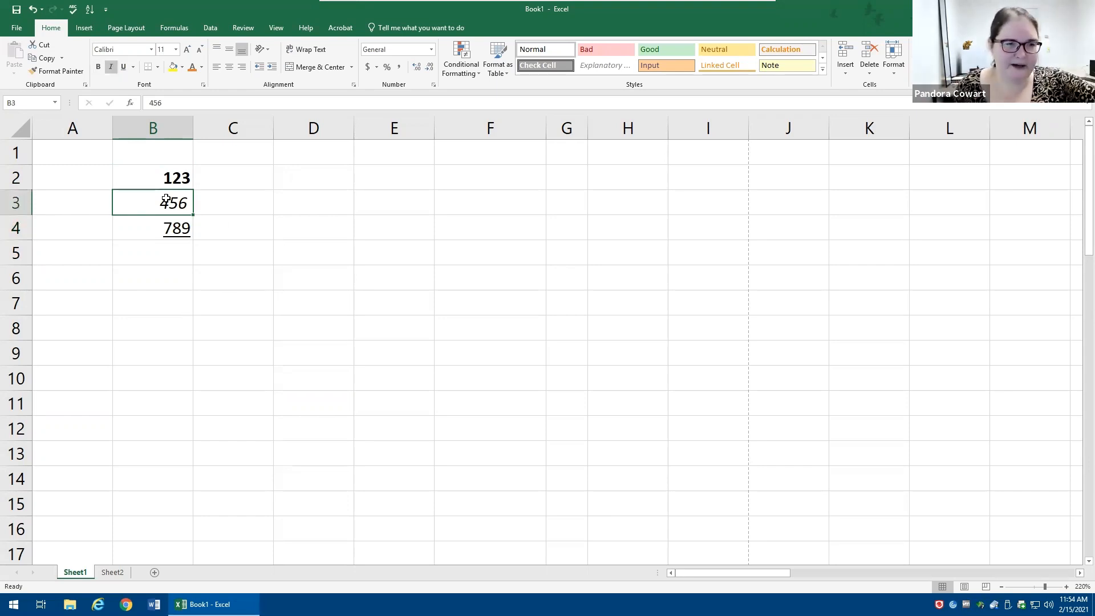
click(174, 68)
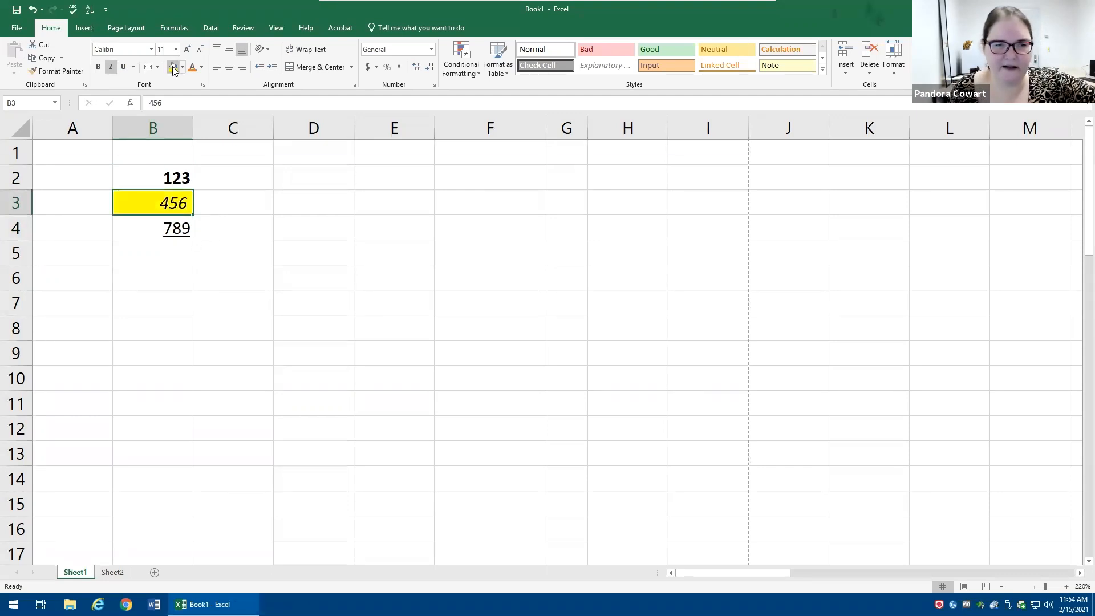
- Change the font color of the number in B4 to red
click(165, 230)
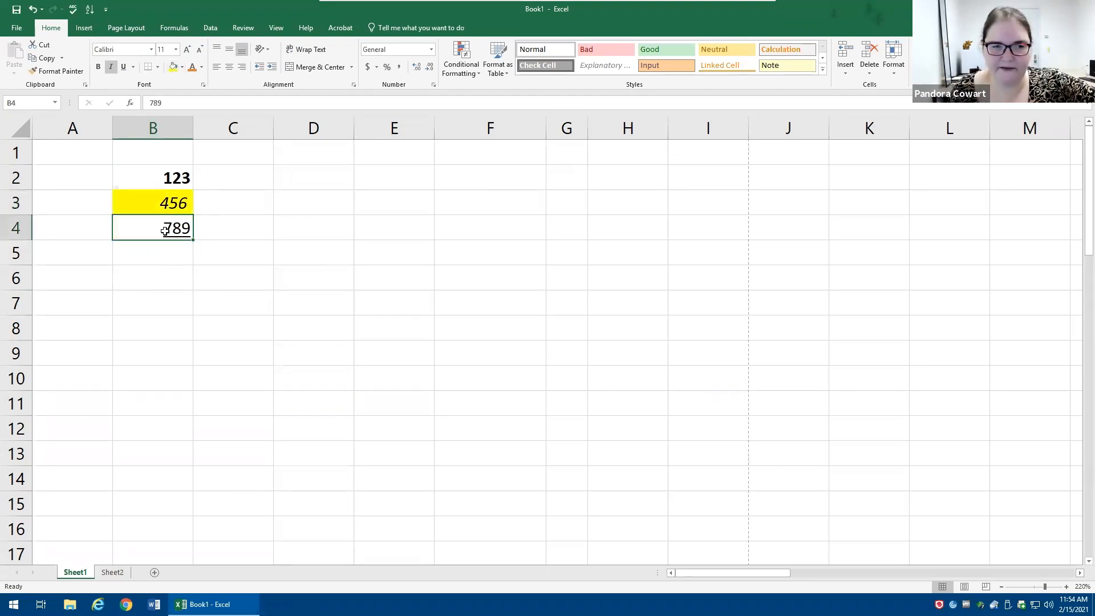
click(203, 68)
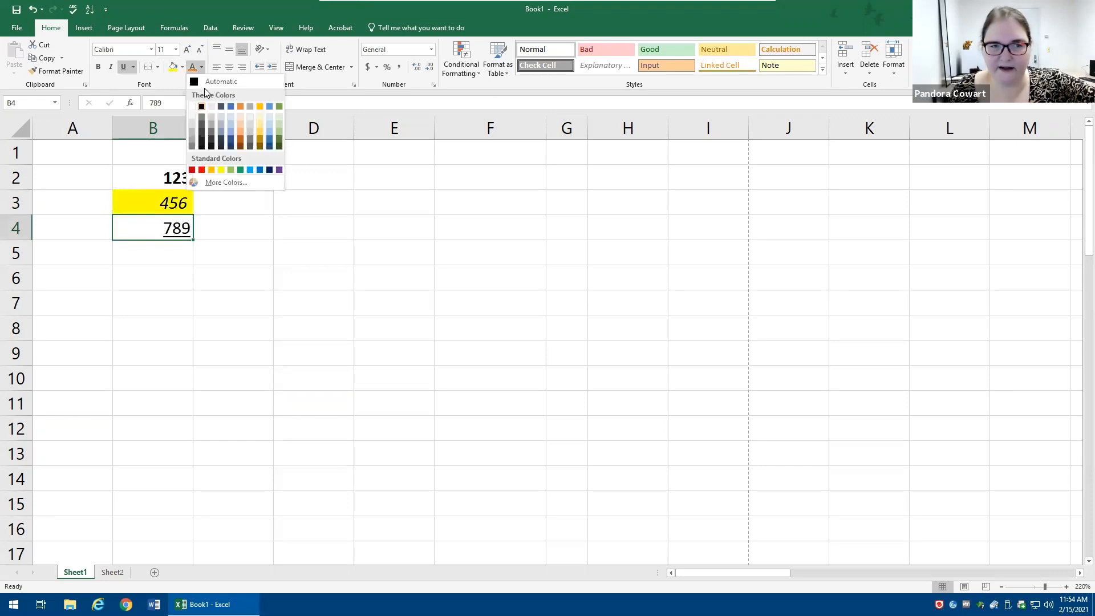
click(201, 169)
click(157, 208)
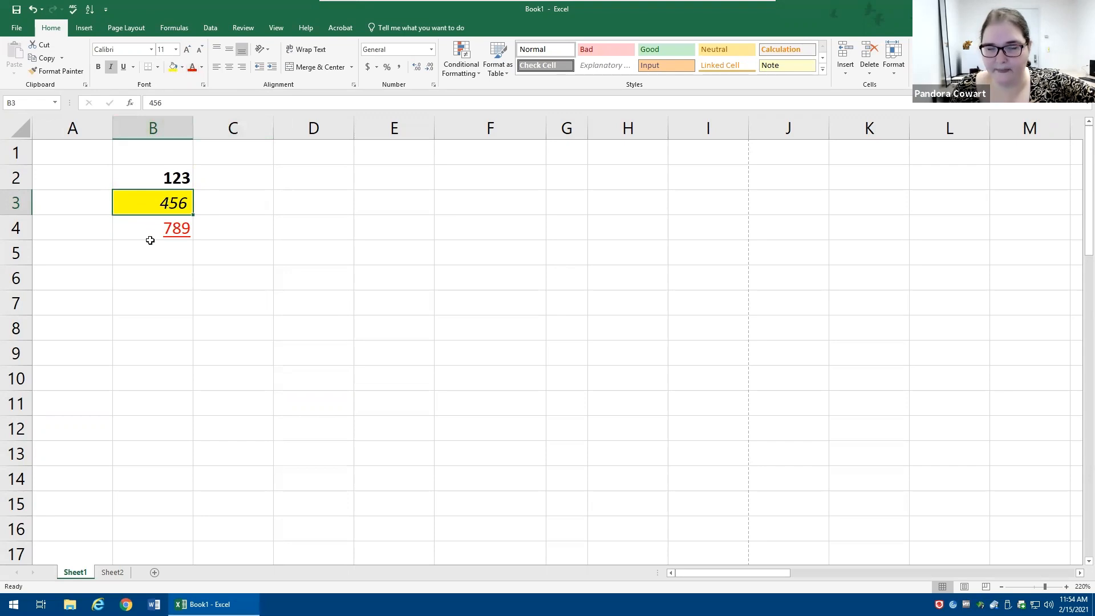
click(258, 224)
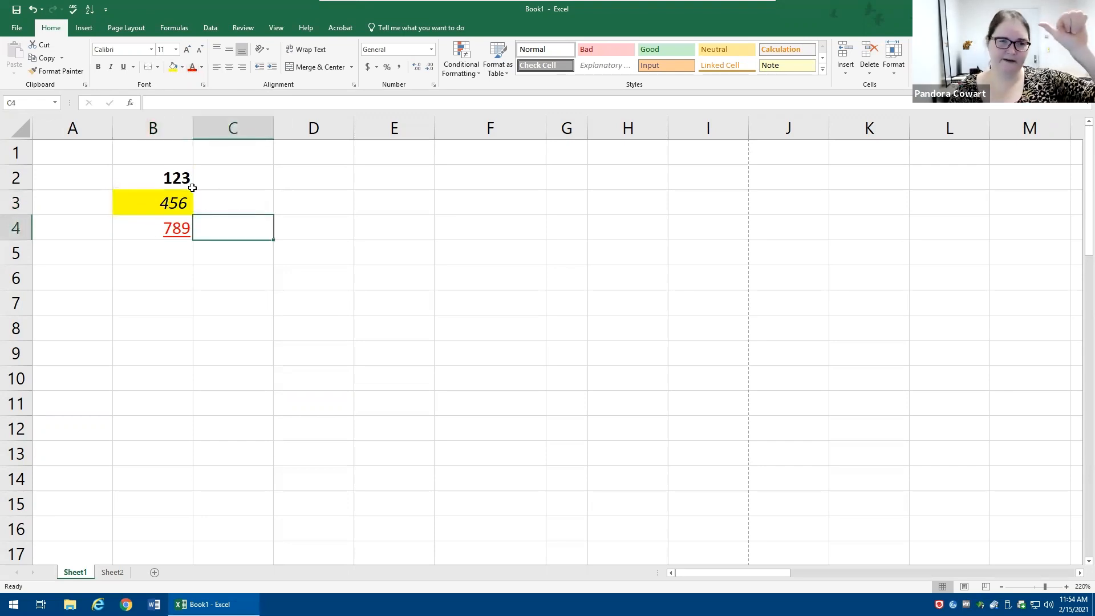
double_click(164, 203)
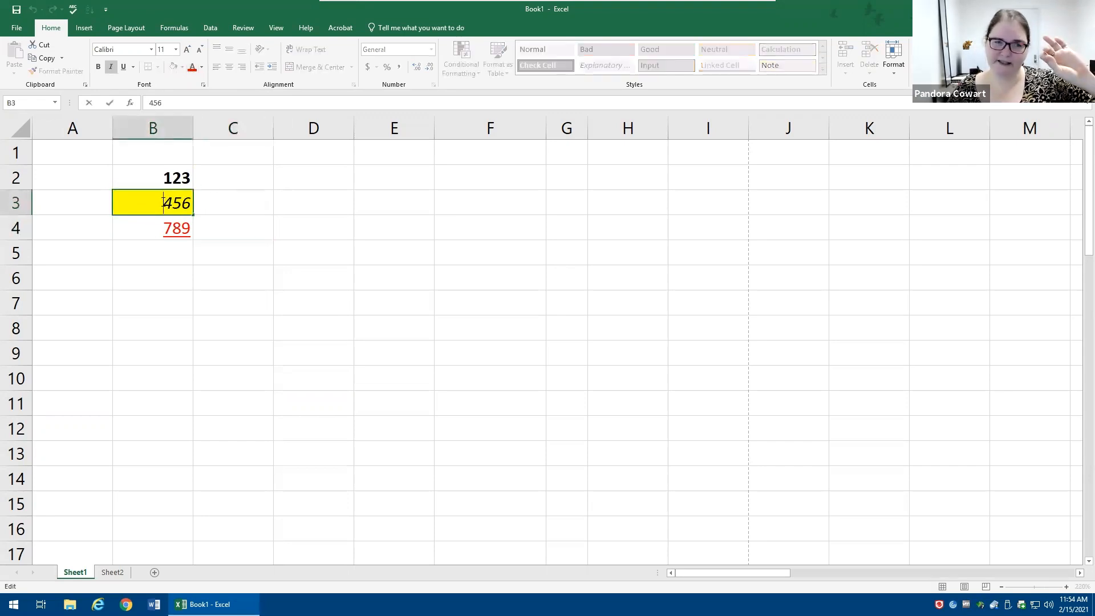
click(157, 237)
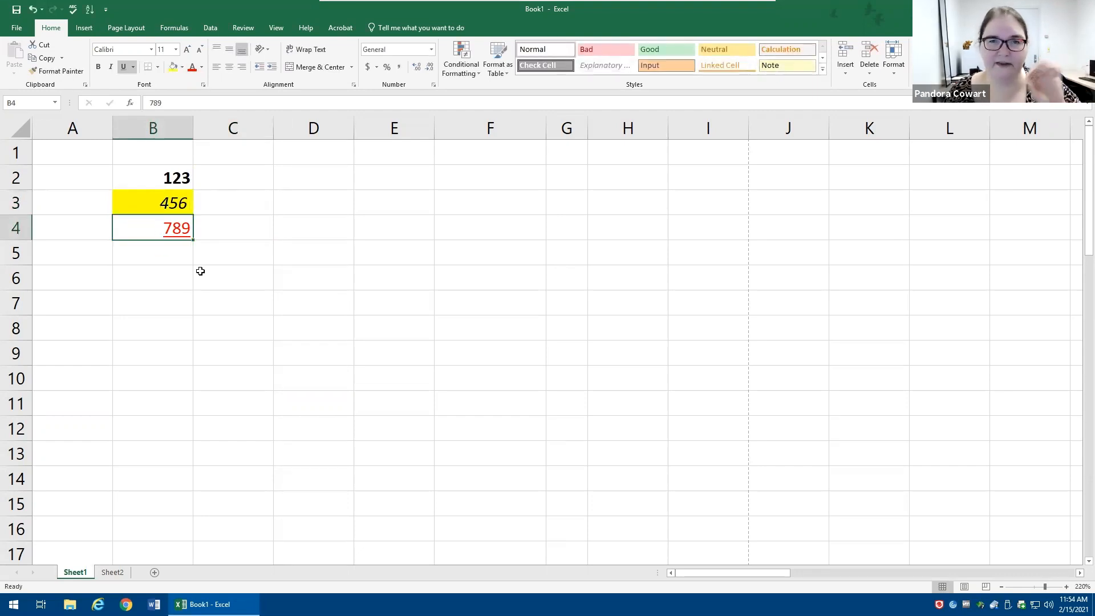
- Fill cell B2 down through B4 and change the result to a number series with Fill Series
click(162, 184)
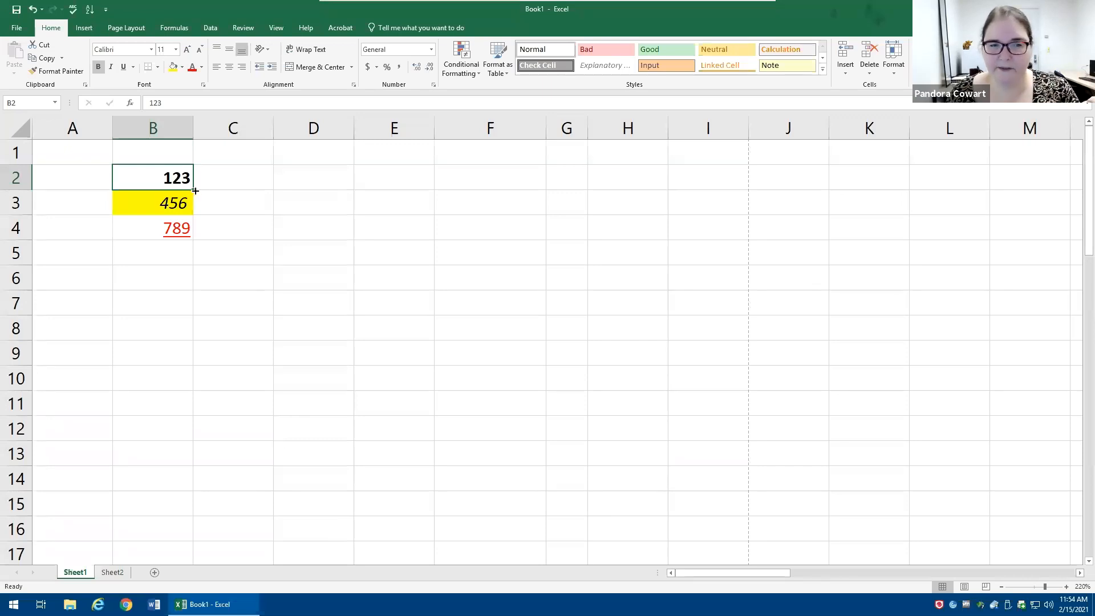
drag(195, 190, 194, 191)
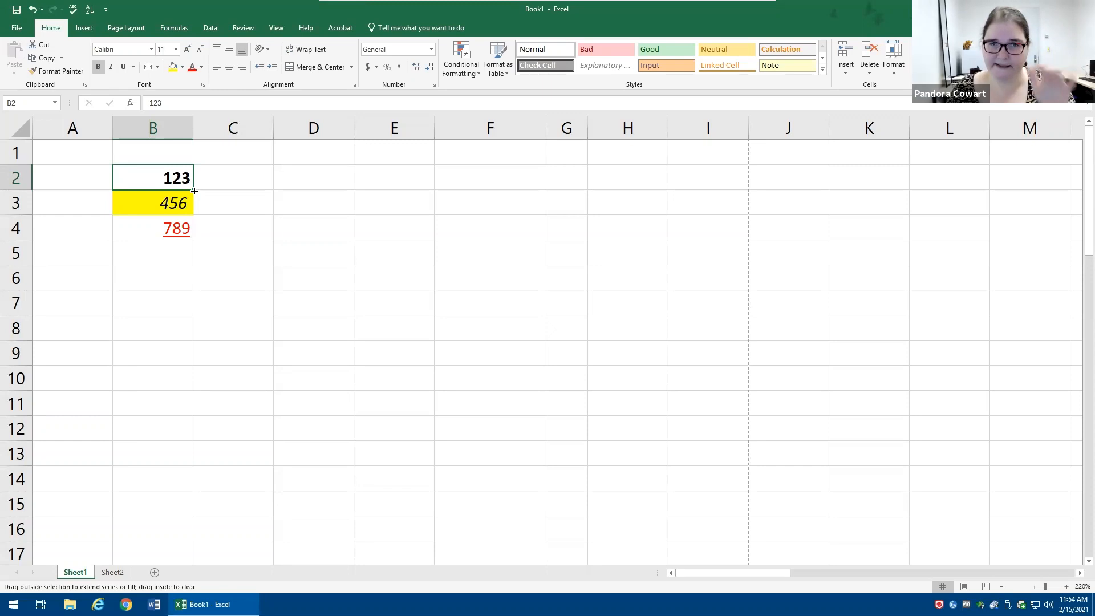
drag(195, 191, 196, 215)
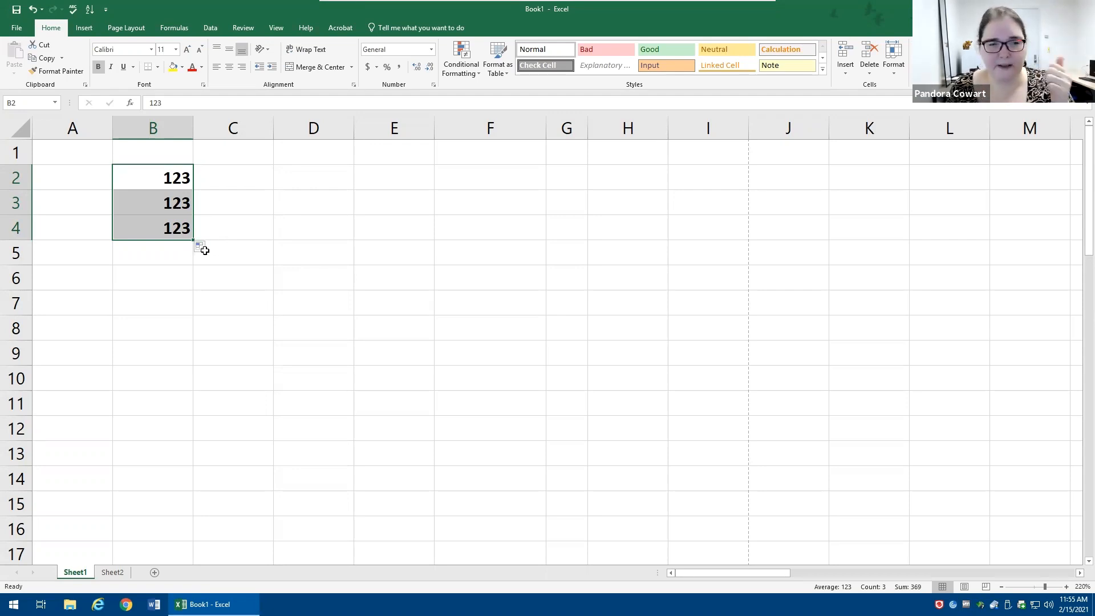
click(200, 249)
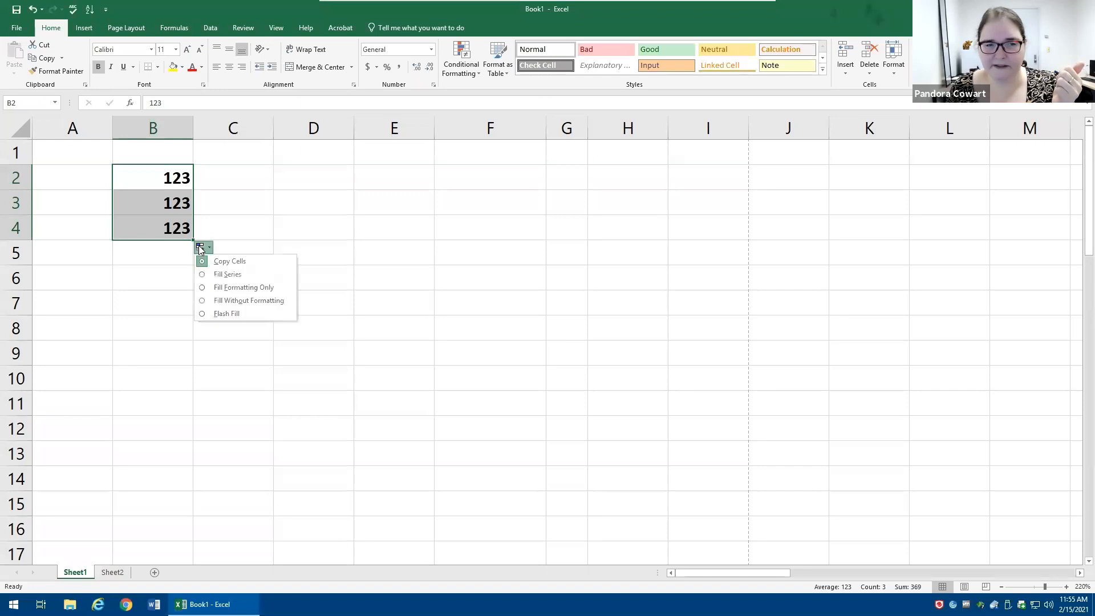
click(237, 275)
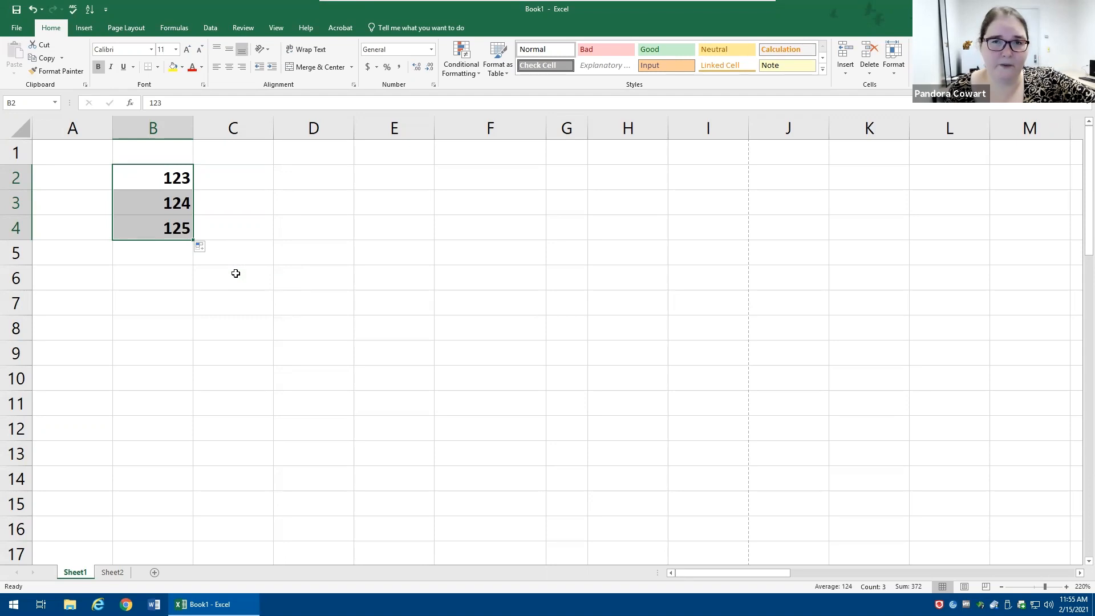
- Switch the fill in B2:B4 to Fill Formatting Only, and undo the whole fill
click(203, 248)
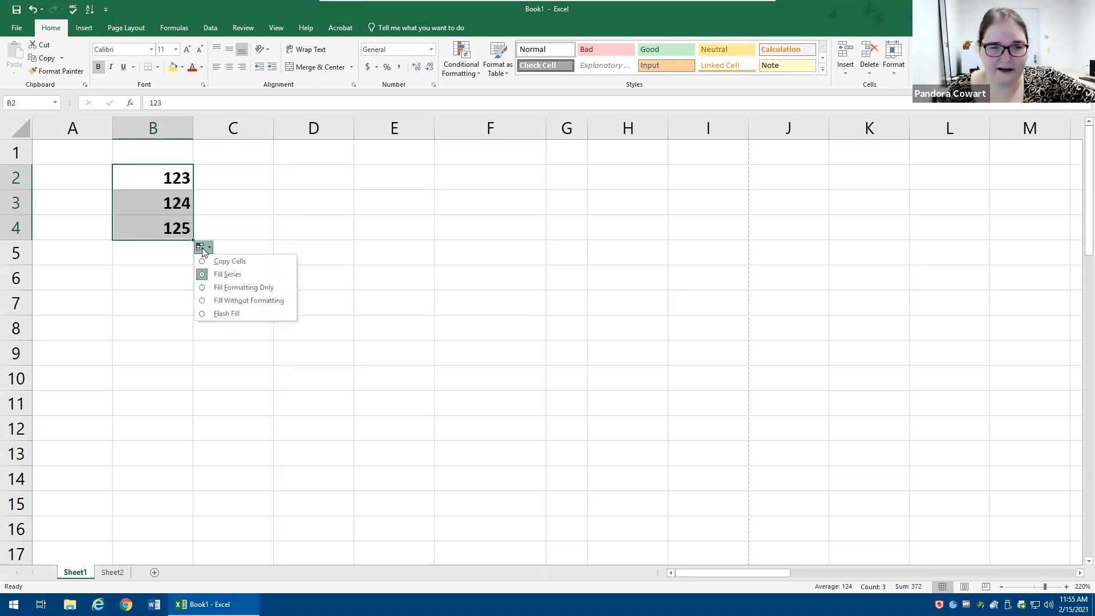
click(232, 288)
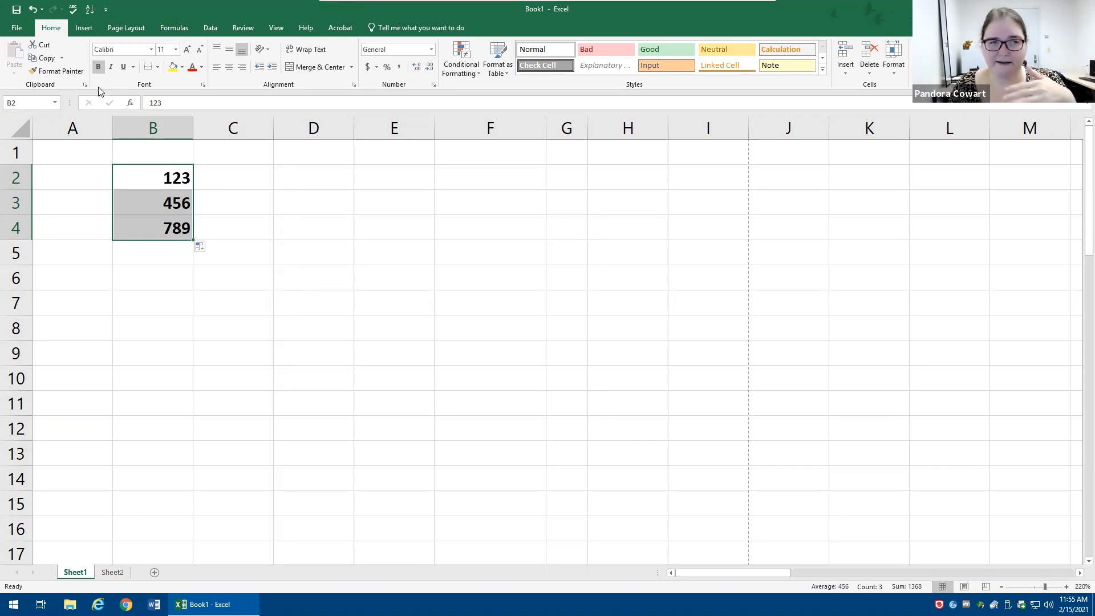
click(32, 9)
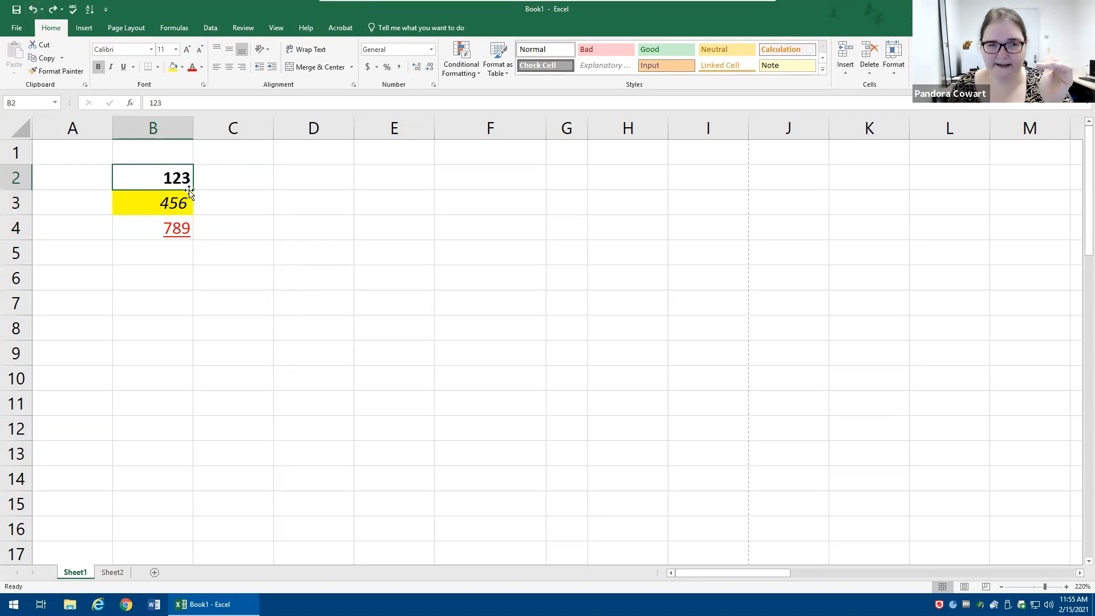
- Fill from B2 down through B4, applying only B2's bold formatting to the cells below
drag(192, 190, 198, 243)
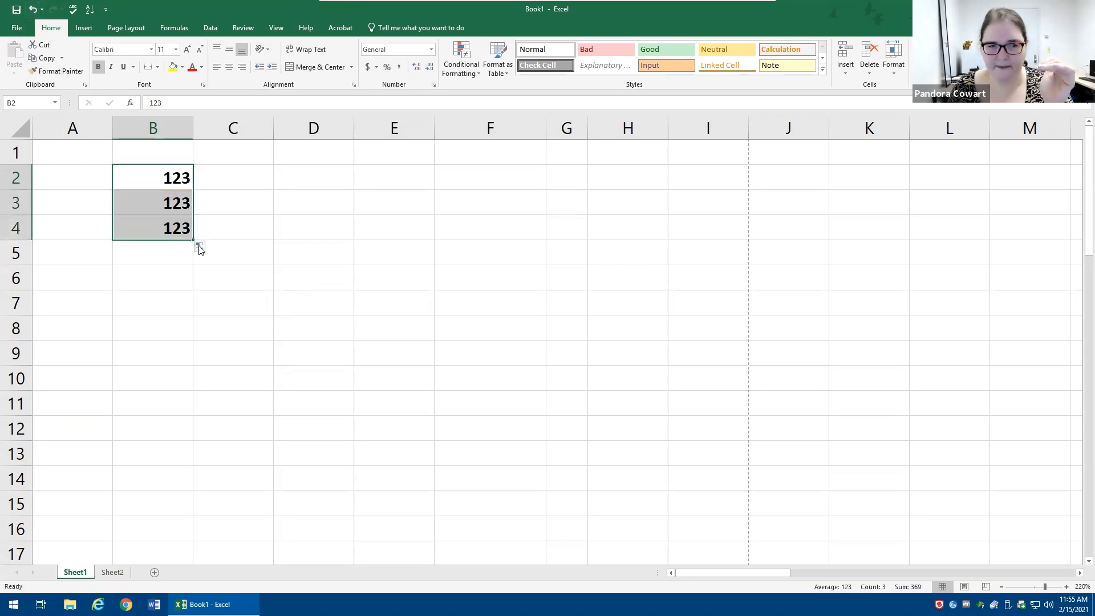
click(201, 246)
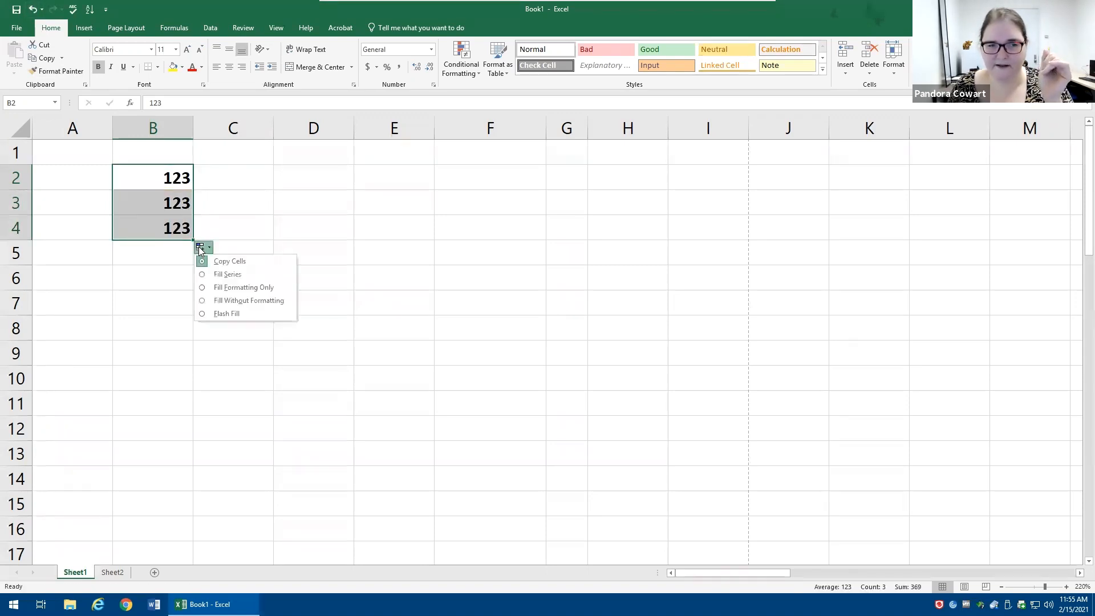
click(219, 288)
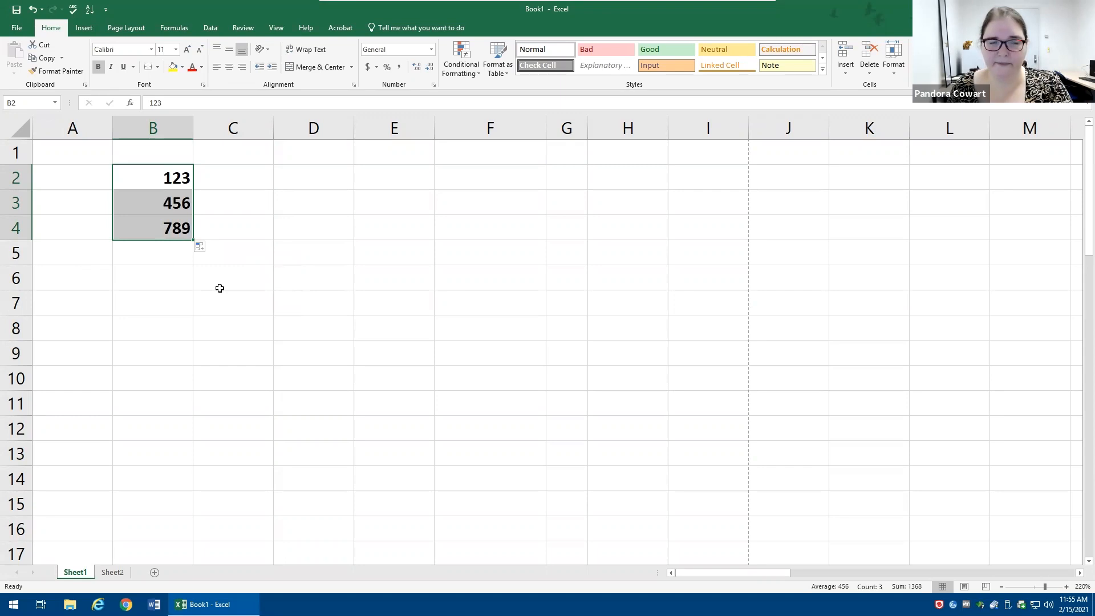
- Change the fill in B2:B4 to Fill Without Formatting so only the value of B2 is copied
click(200, 246)
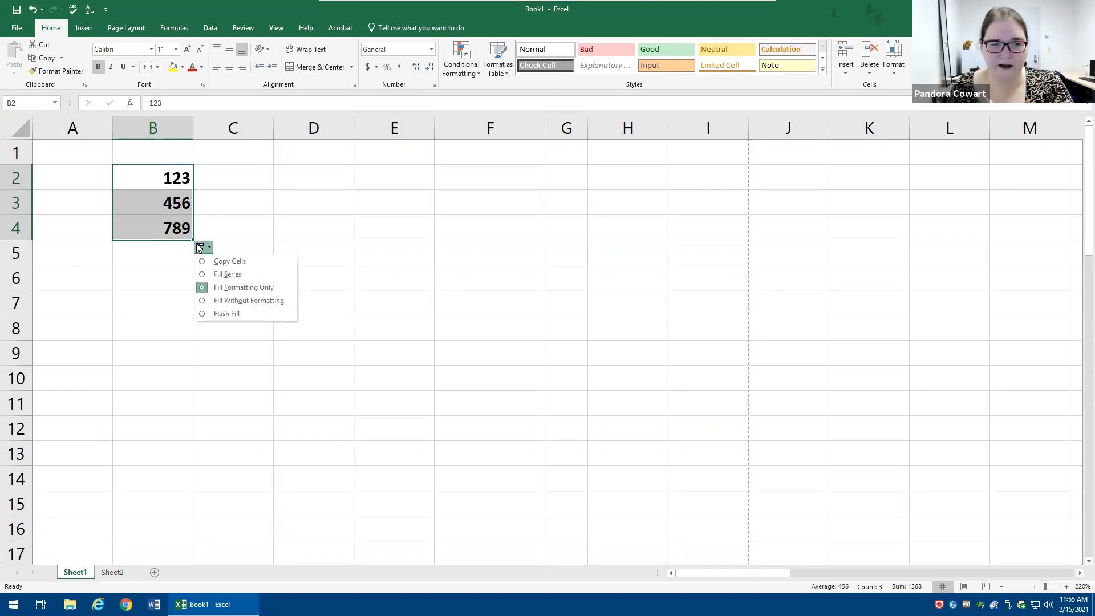
click(225, 301)
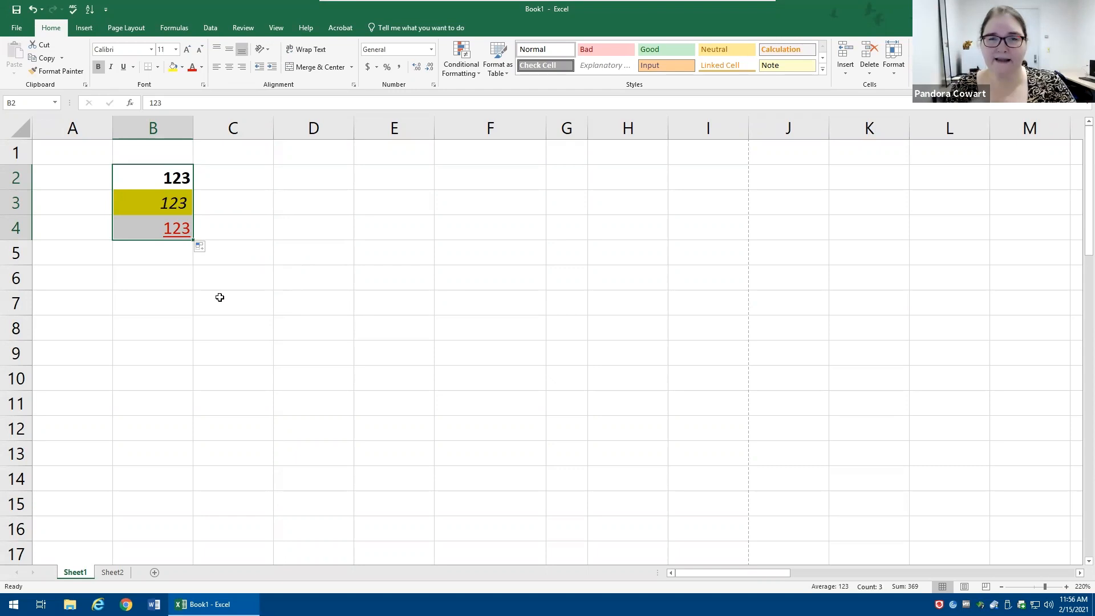
click(204, 248)
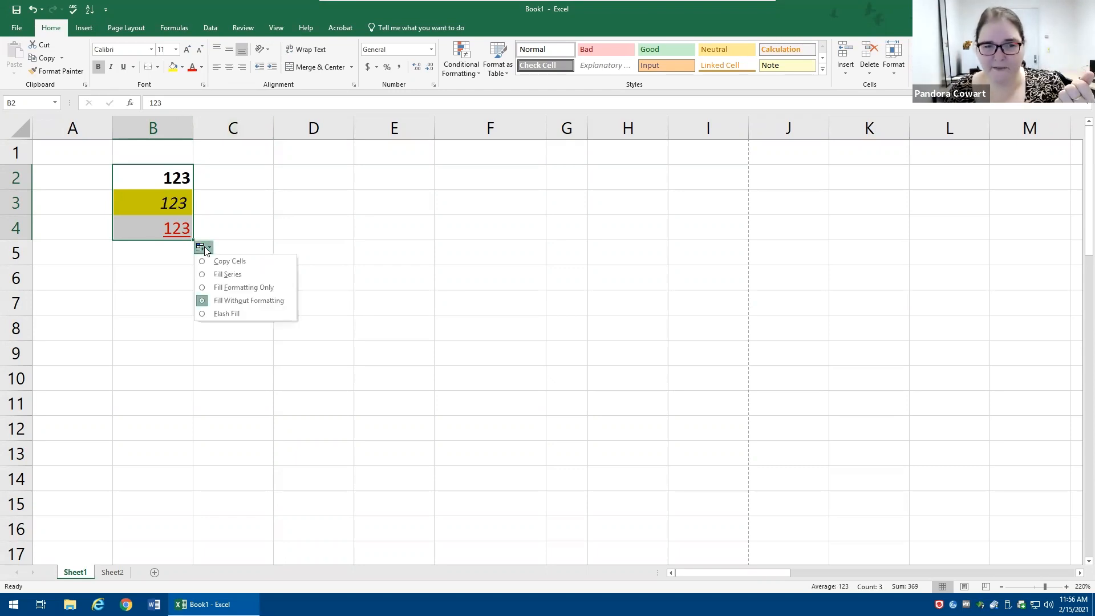
click(240, 299)
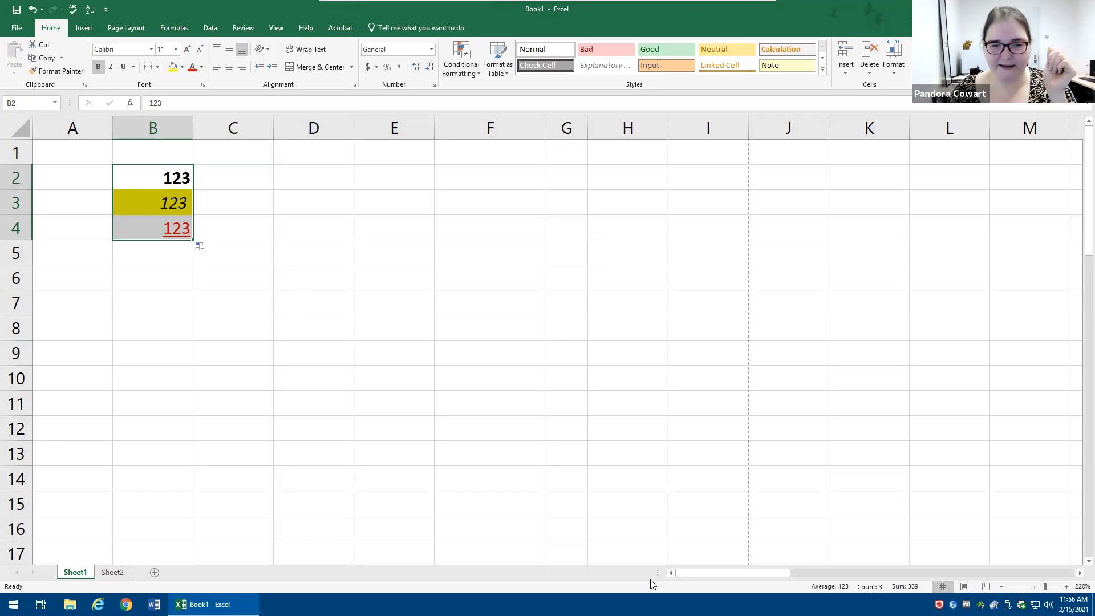
- Switch to the slide show with the Excel Basic Shortcuts slide
key(alt+Tab)
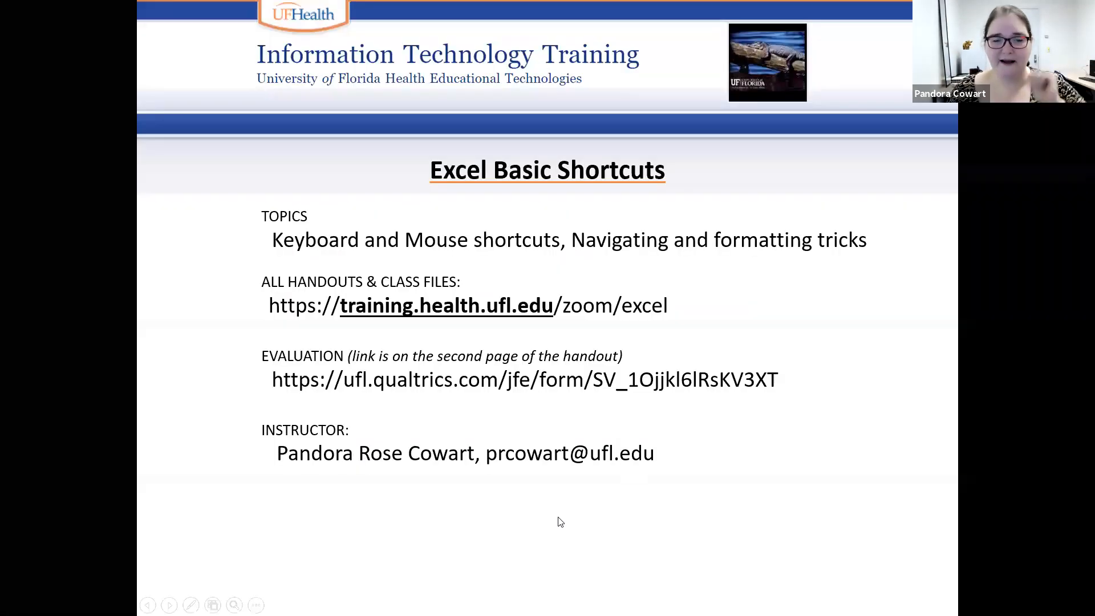